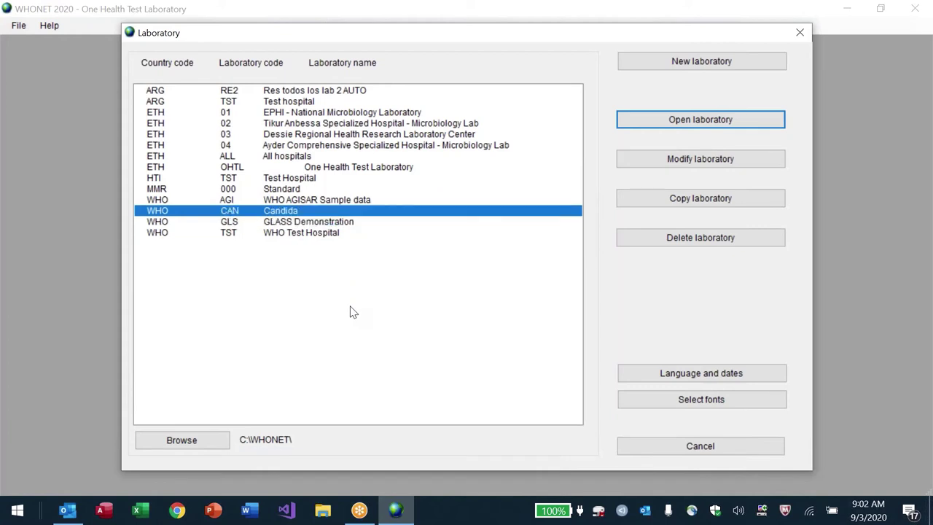
# Open the WHO AGISAR Sample data laboratory and open its data file W2000WHO.AGI.sqlite for data entry
pyautogui.press('Up')
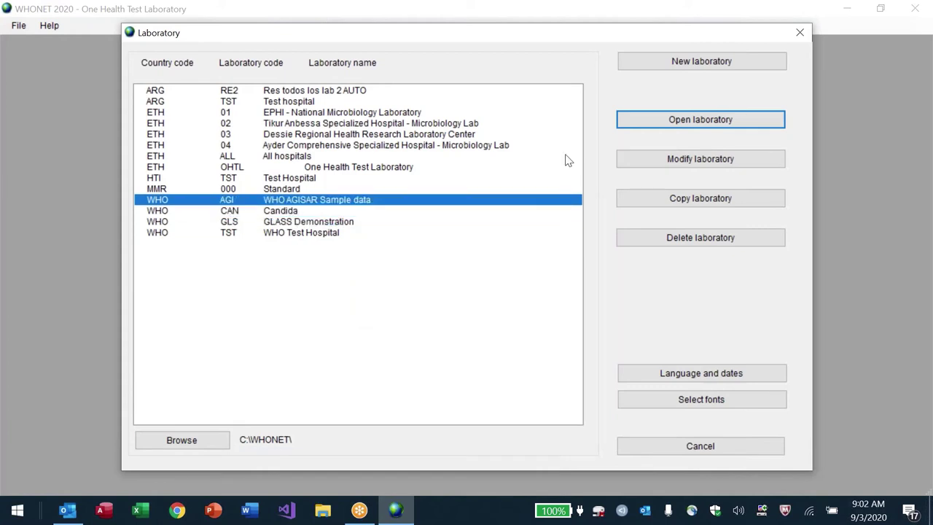
pyautogui.click(655, 124)
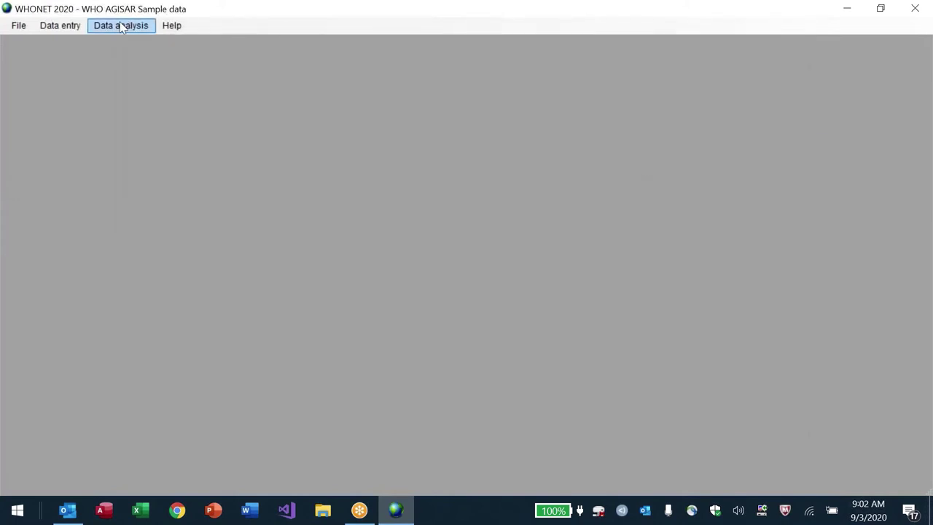
pyautogui.click(70, 27)
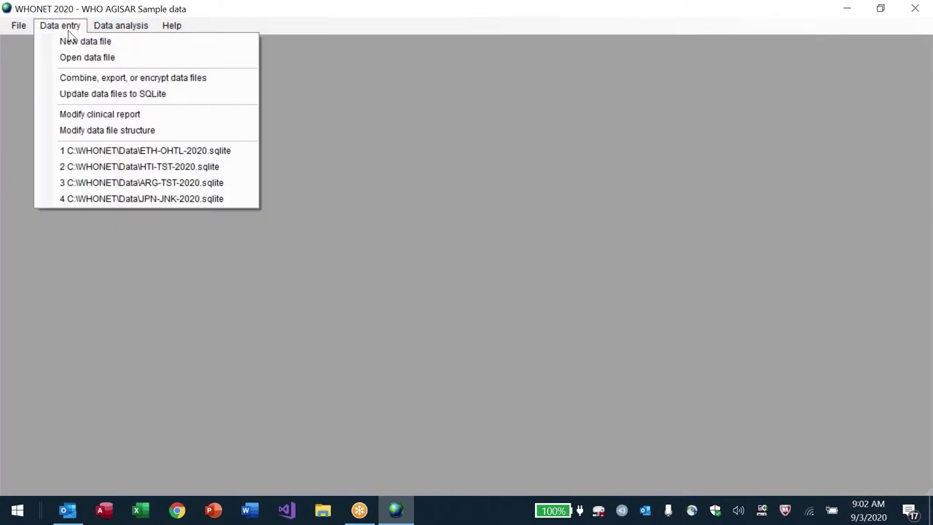
pyautogui.click(84, 63)
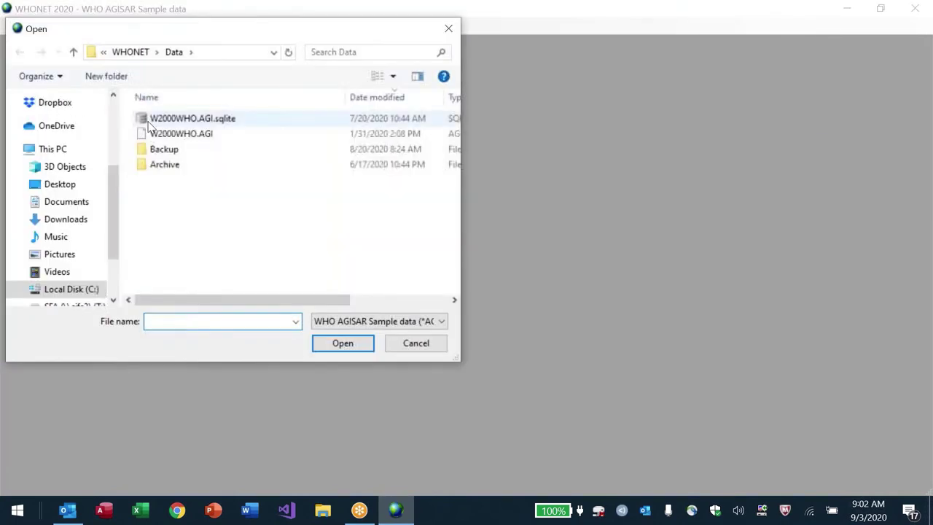
pyautogui.click(195, 119)
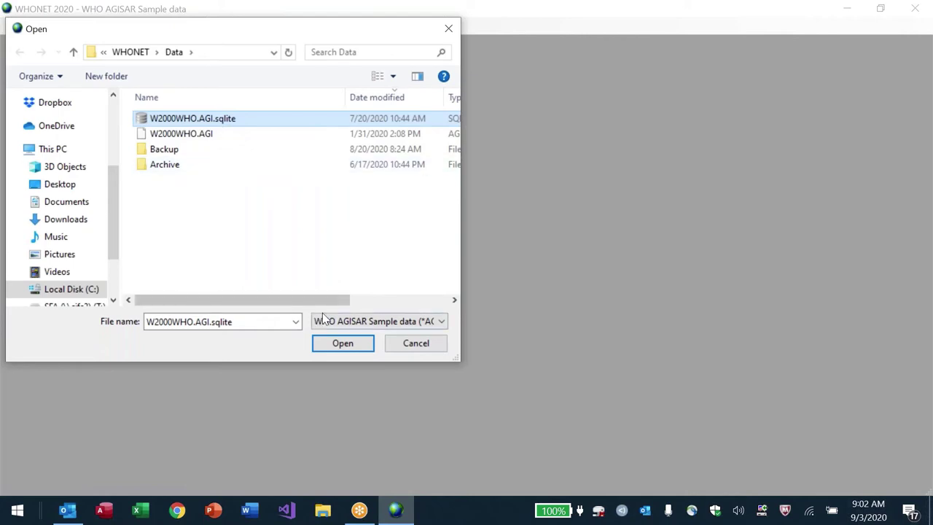
pyautogui.click(343, 343)
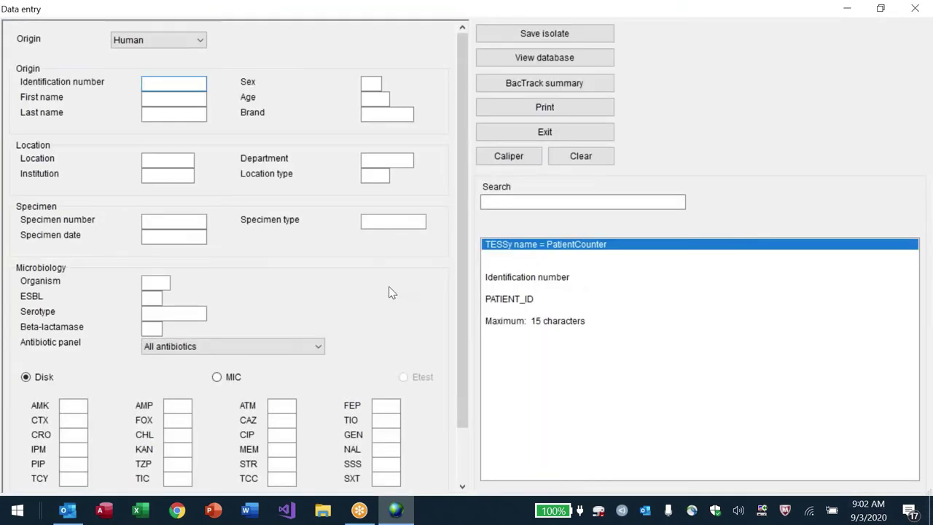
# Display the database table and examine the organisms and origins across the animal, food and patient records
pyautogui.click(557, 62)
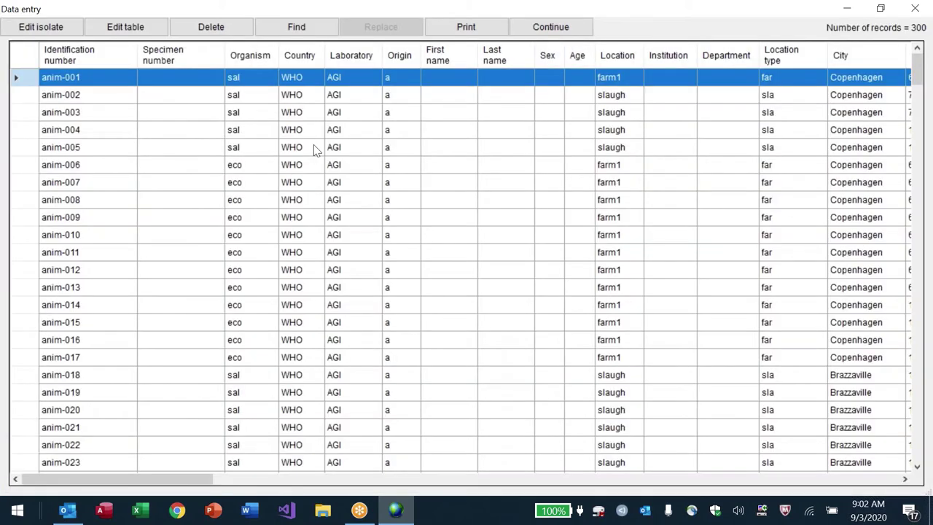
pyautogui.click(415, 95)
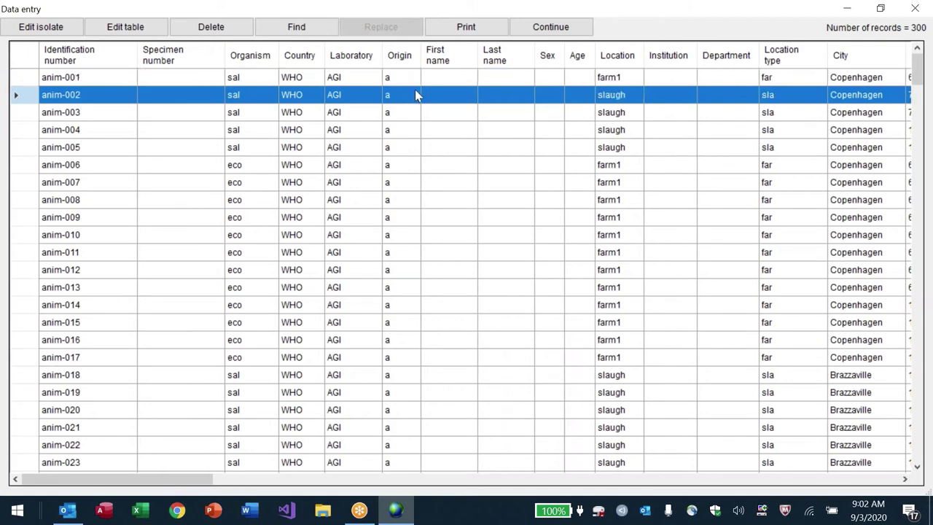
pyautogui.press('pagedown')
pyautogui.press('pagedown')
pyautogui.press('pagedown')
pyautogui.press('pagedown')
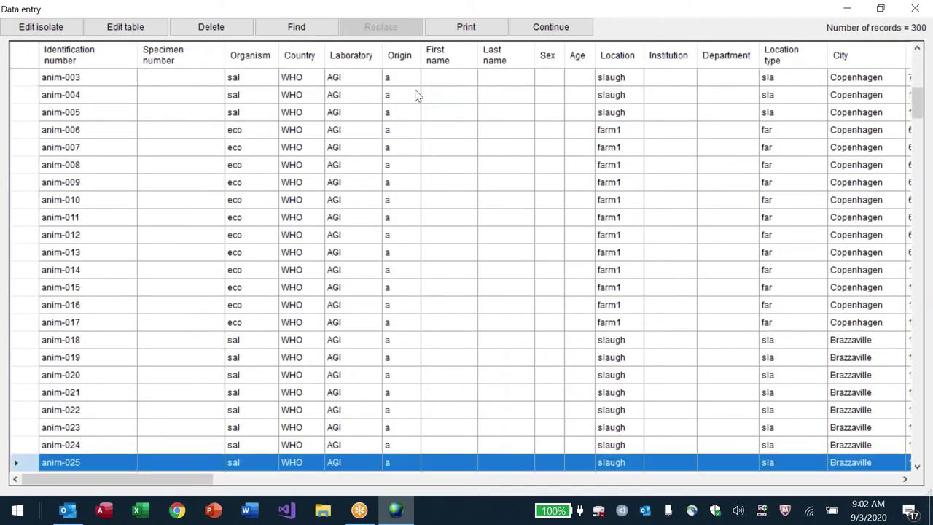
pyautogui.press('pagedown')
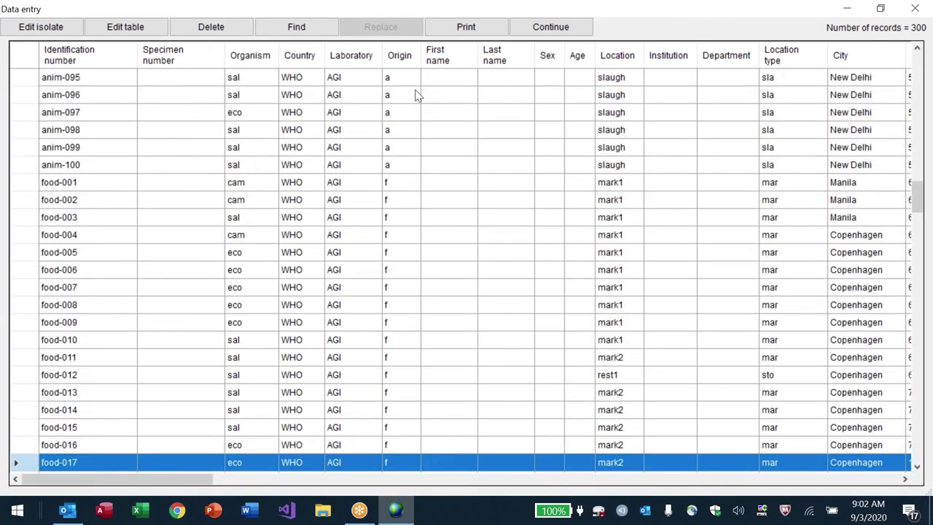
pyautogui.press('pagedown')
pyautogui.press('pagedown')
pyautogui.press('pagedown')
pyautogui.press('pagedown')
pyautogui.press('pagedown')
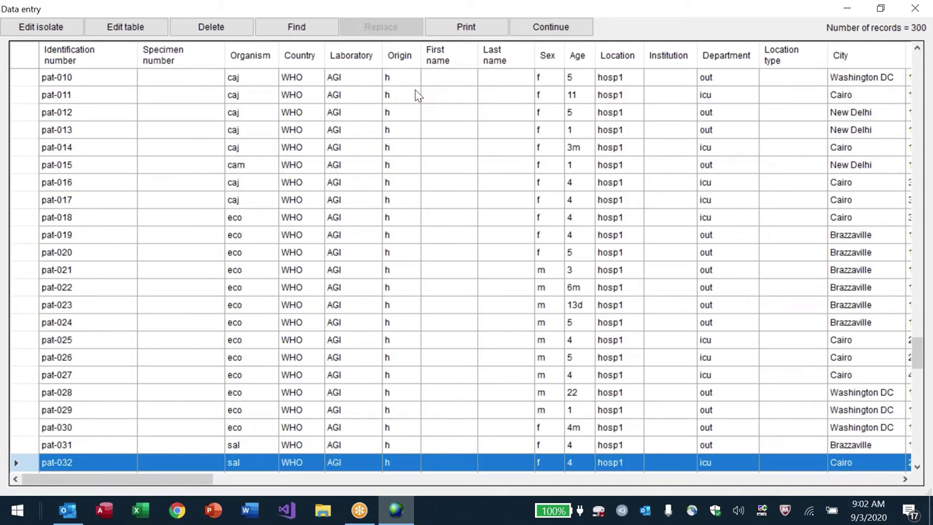
pyautogui.press('pageup')
pyautogui.press('pageup')
pyautogui.press('pageup')
pyautogui.press('pageup')
pyautogui.press('pageup')
pyautogui.press('pageup')
pyautogui.press('pageup')
pyautogui.press('pageup')
pyautogui.press('pageup')
pyautogui.press('pageup')
pyautogui.press('pageup')
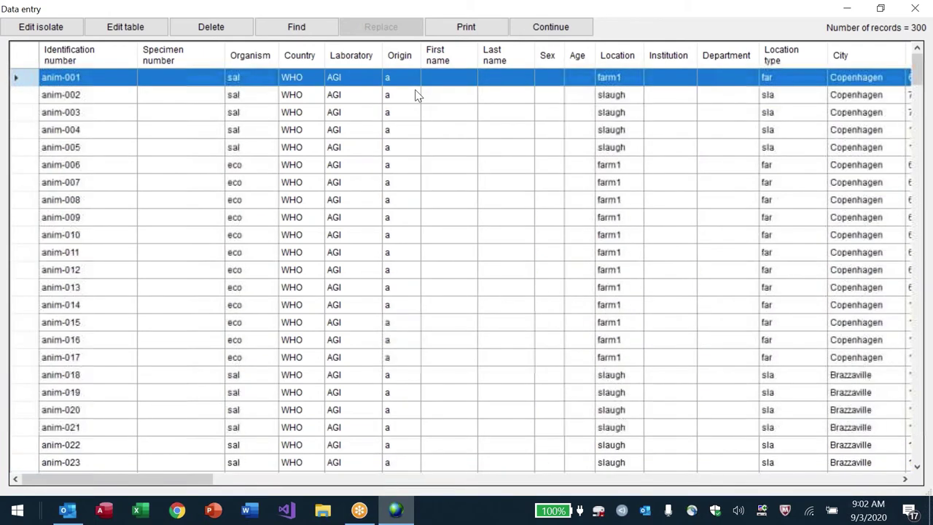
# Sort the isolate table by location and examine the farm, hospital, market, restaurant, slaughterhouse and veterinary records
pyautogui.click(618, 57)
pyautogui.click(630, 114)
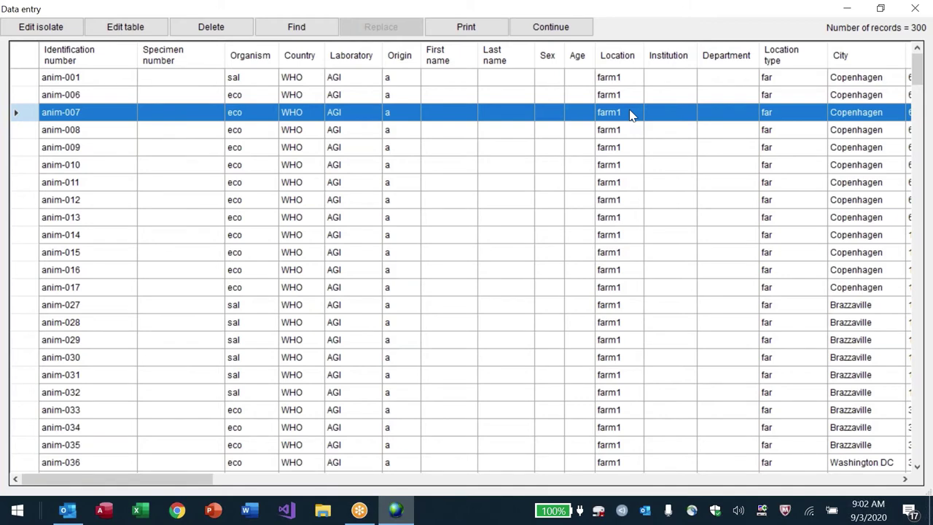
pyautogui.press('pagedown')
pyautogui.press('pagedown')
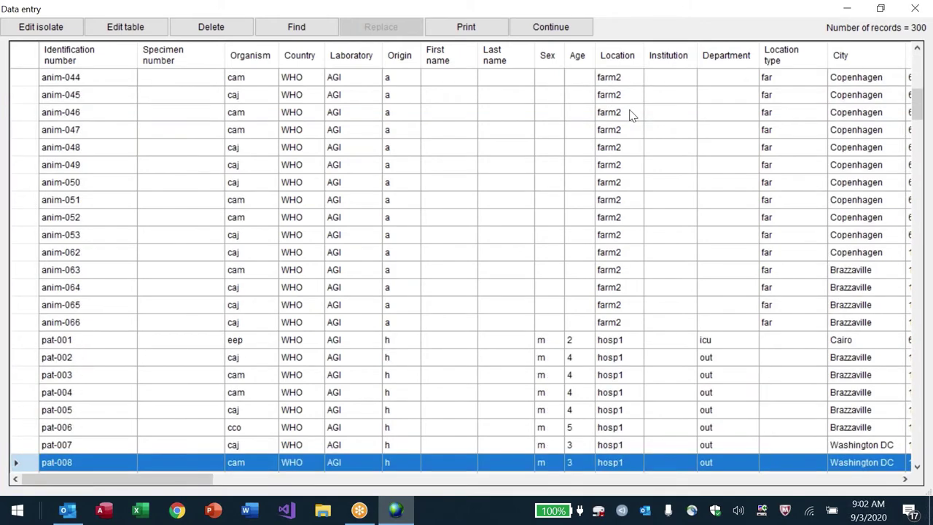
pyautogui.press('pagedown')
pyautogui.press('pagedown')
pyautogui.press('pagedown')
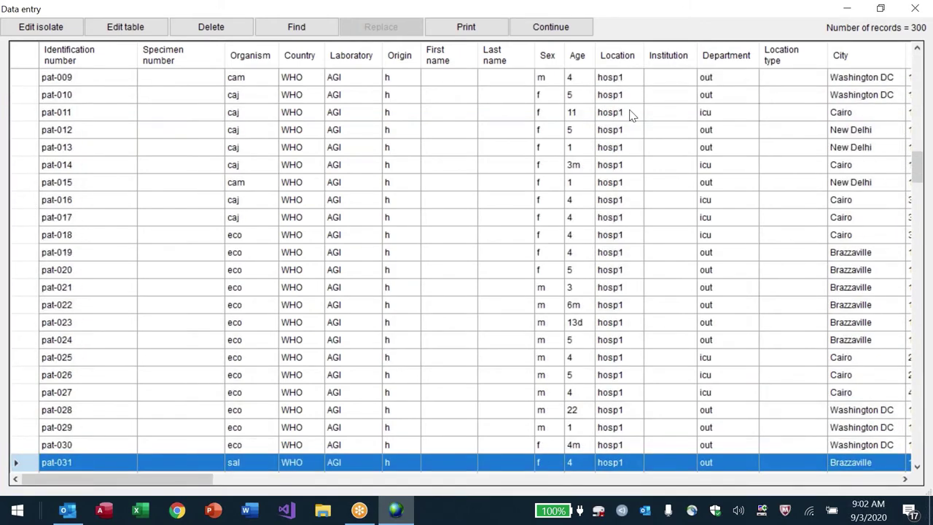
pyautogui.press('pagedown')
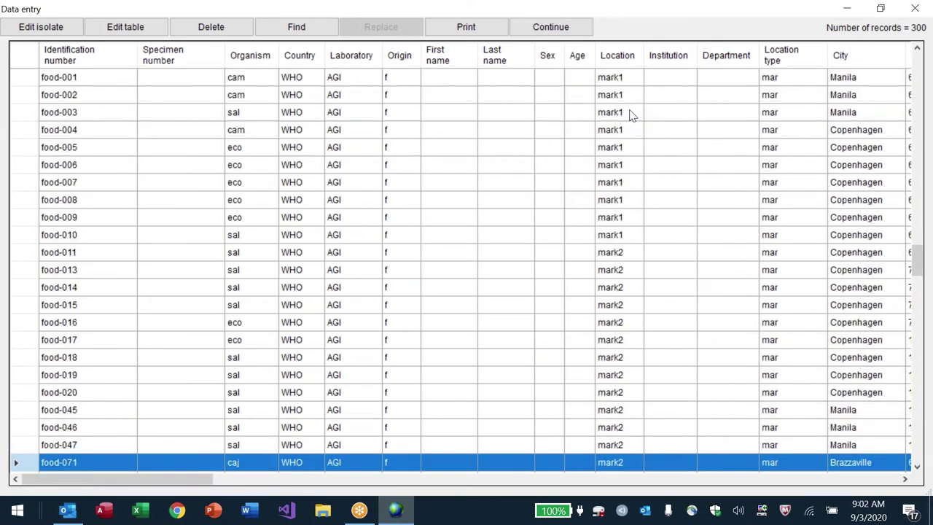
pyautogui.press('pagedown')
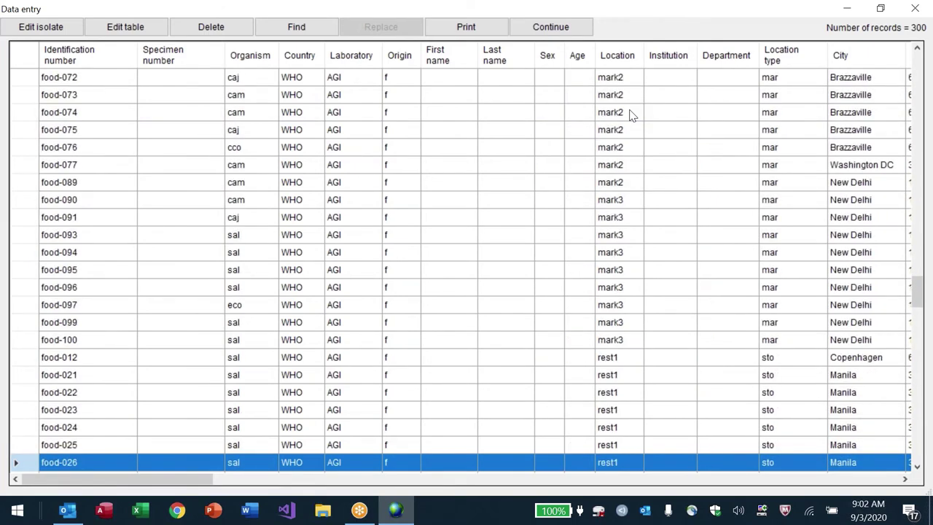
pyautogui.press('pagedown')
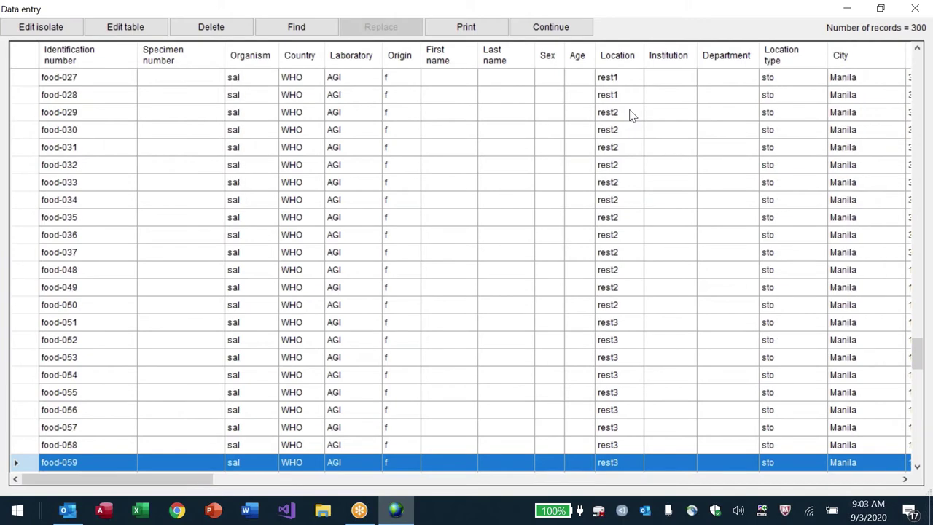
pyautogui.press('pagedown')
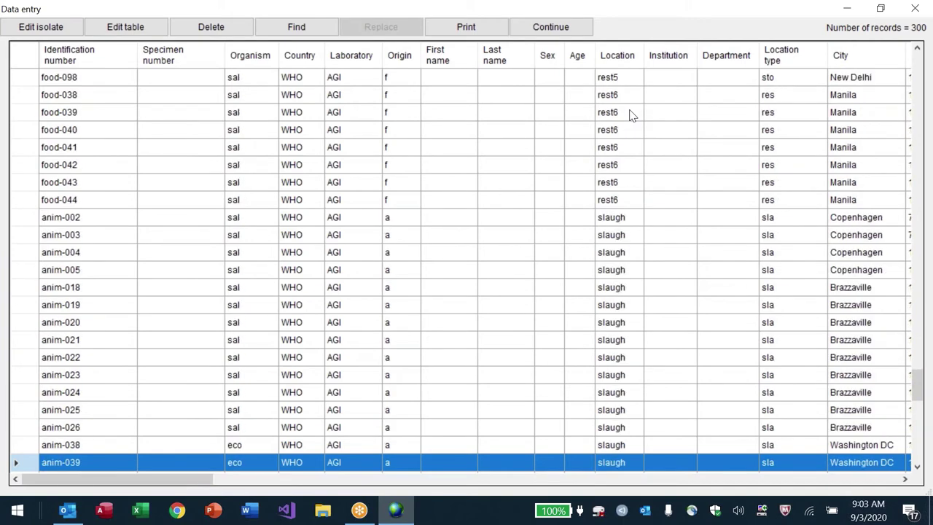
pyautogui.press('pagedown')
pyautogui.press('pagedown')
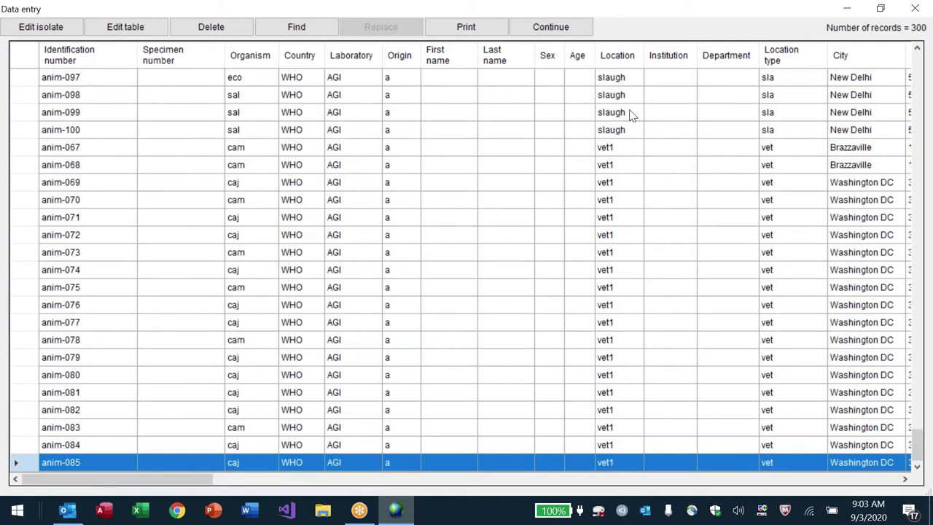
pyautogui.press('pageup')
pyautogui.press('pageup')
pyautogui.press('pageup')
pyautogui.press('pageup')
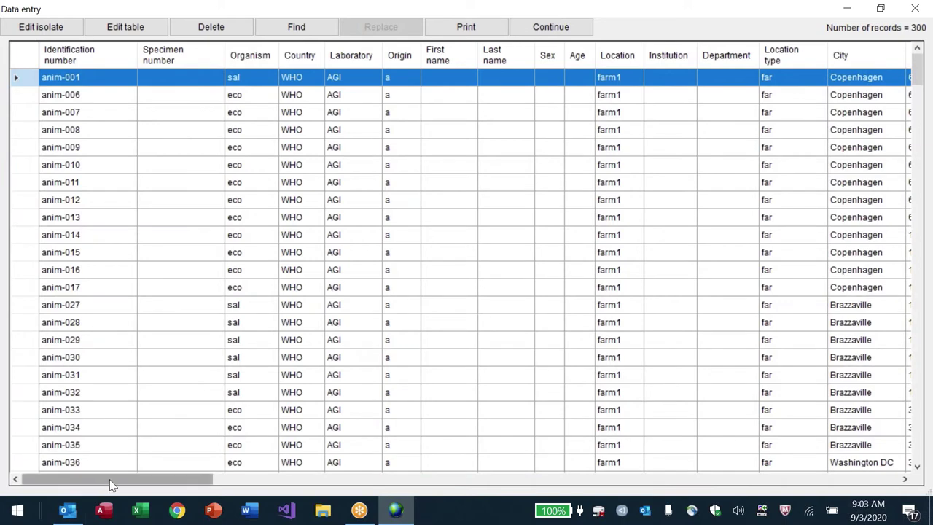
# Examine the city, specimen date, specimen type, serotype, species and antibiotic result columns of the farm1 records
pyautogui.moveTo(106, 479); pyautogui.dragTo(247, 503)
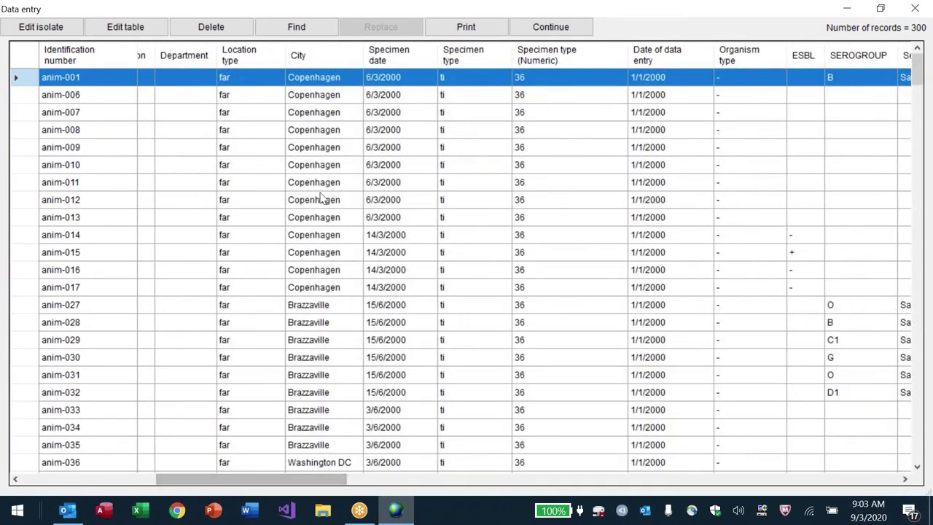
pyautogui.click(333, 165)
pyautogui.click(337, 269)
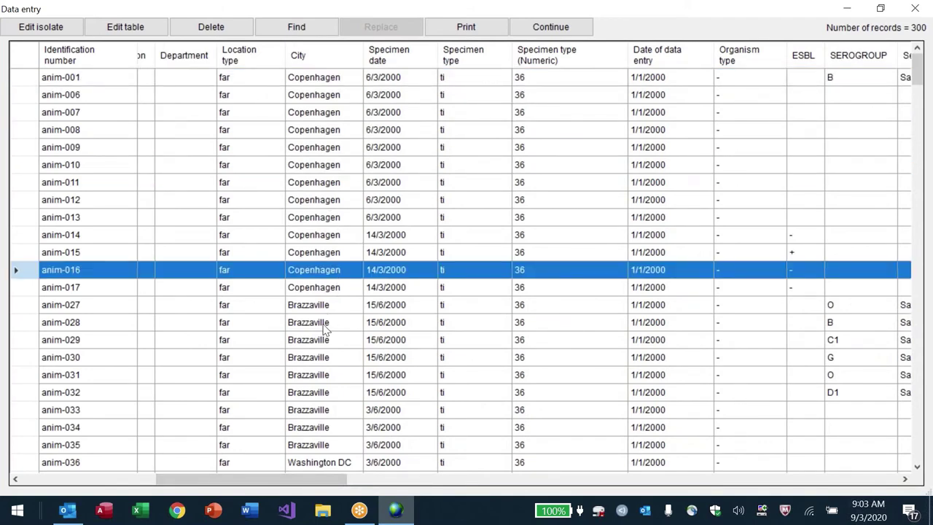
pyautogui.click(395, 119)
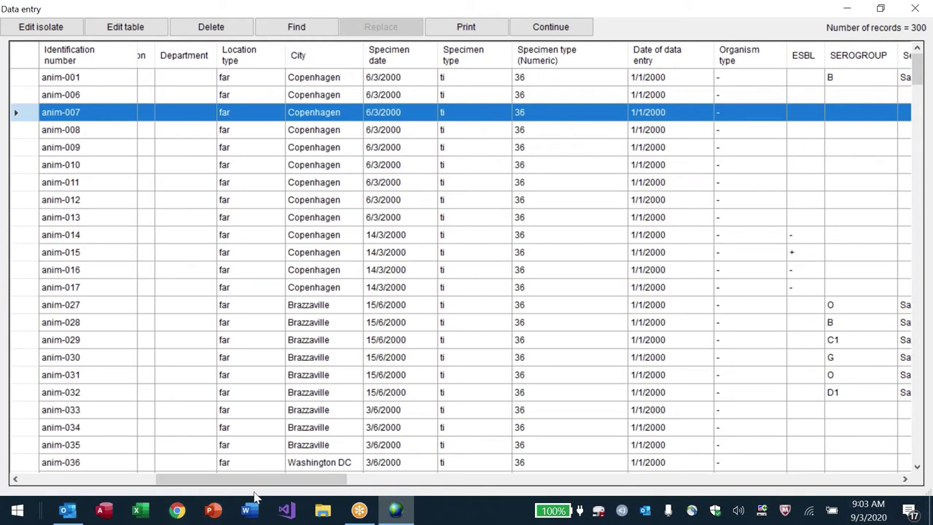
pyautogui.moveTo(271, 481); pyautogui.dragTo(391, 506)
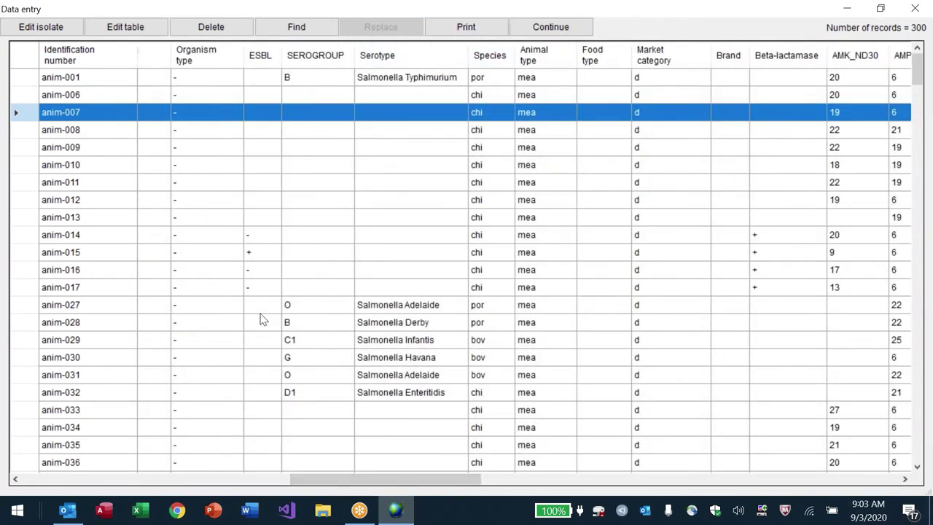
# Sort the isolate table by organism and examine the caj and cam records across animal, food and human origins
pyautogui.moveTo(312, 482); pyautogui.dragTo(29, 482)
pyautogui.click(248, 58)
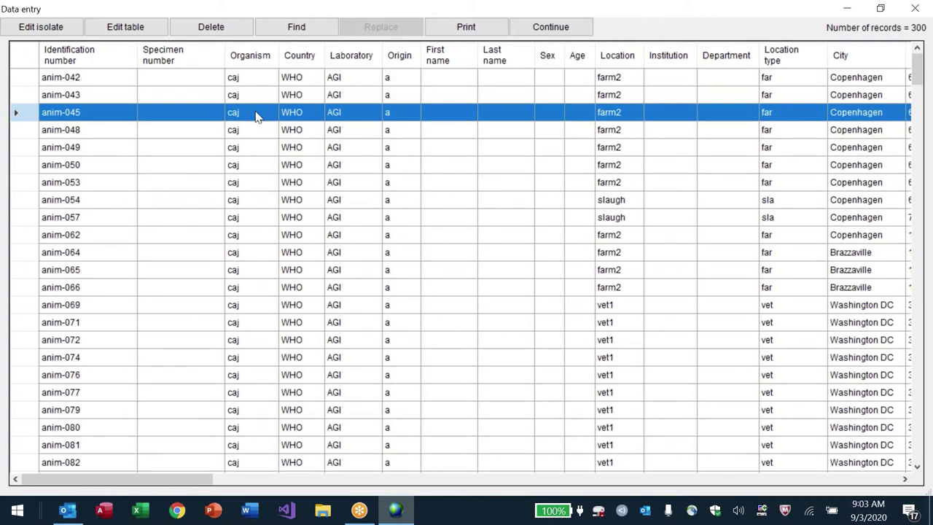
pyautogui.hotkey('ctrl', 'Home')
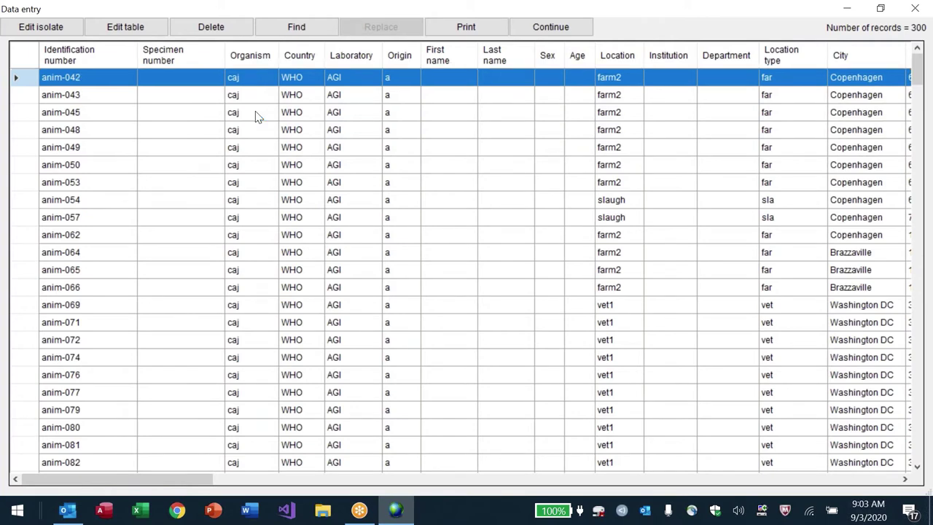
pyautogui.press('pagedown')
pyautogui.press('pagedown')
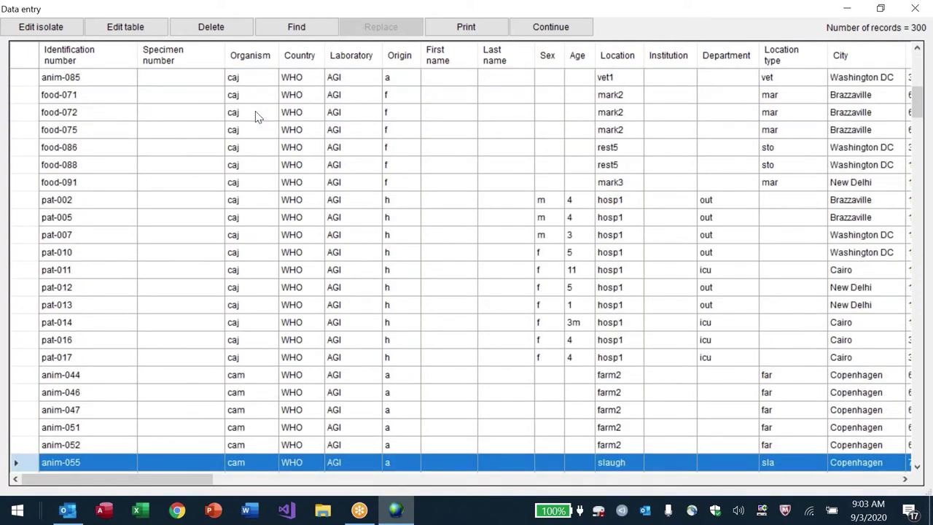
pyautogui.press('Down')
pyautogui.press('Down')
pyautogui.press('Down')
pyautogui.press('Down')
pyautogui.press('Up')
pyautogui.press('Up')
pyautogui.press('Up')
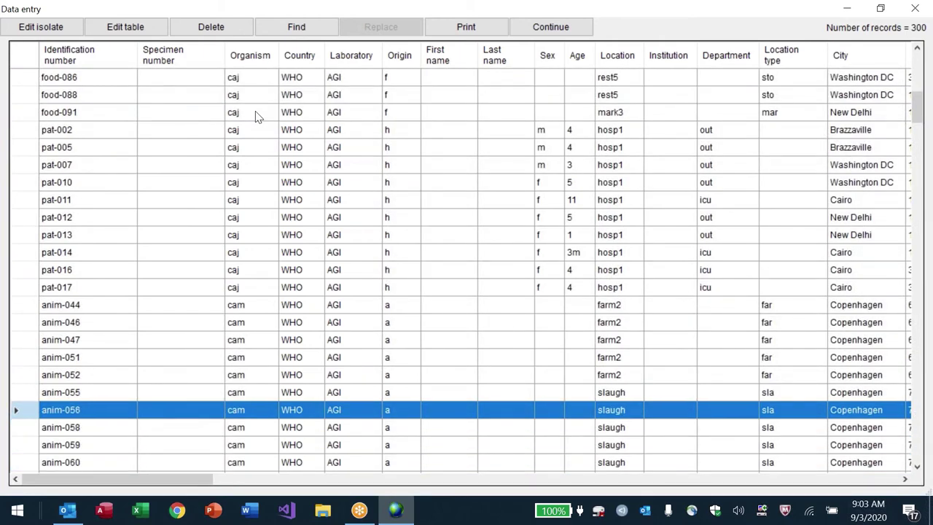
pyautogui.press('pagedown')
pyautogui.press('pagedown')
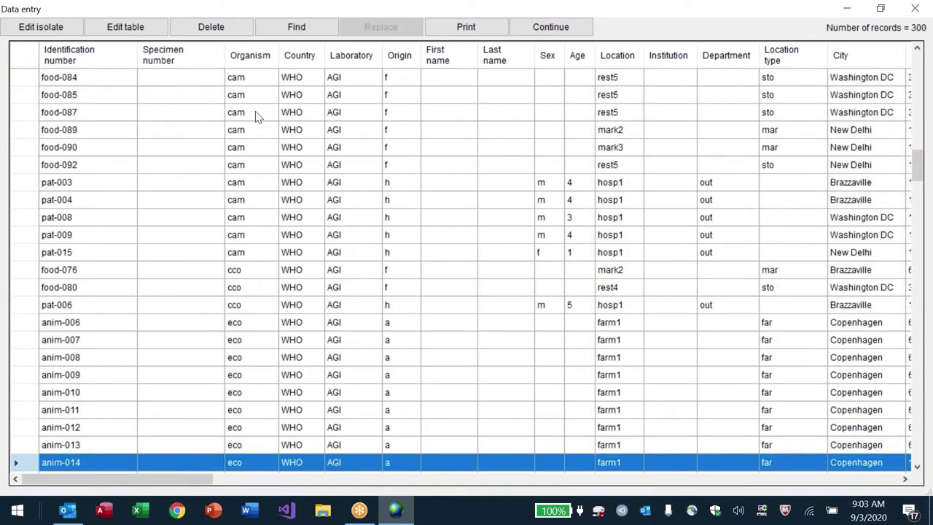
# Examine the cco, eco and eep records in the table sorted by organism
pyautogui.press('Up')
pyautogui.press('Up')
pyautogui.press('Up')
pyautogui.press('Up')
pyautogui.press('Up')
pyautogui.press('Up')
pyautogui.press('Up')
pyautogui.press('Up')
pyautogui.press('Up')
pyautogui.press('Up')
pyautogui.press('Down')
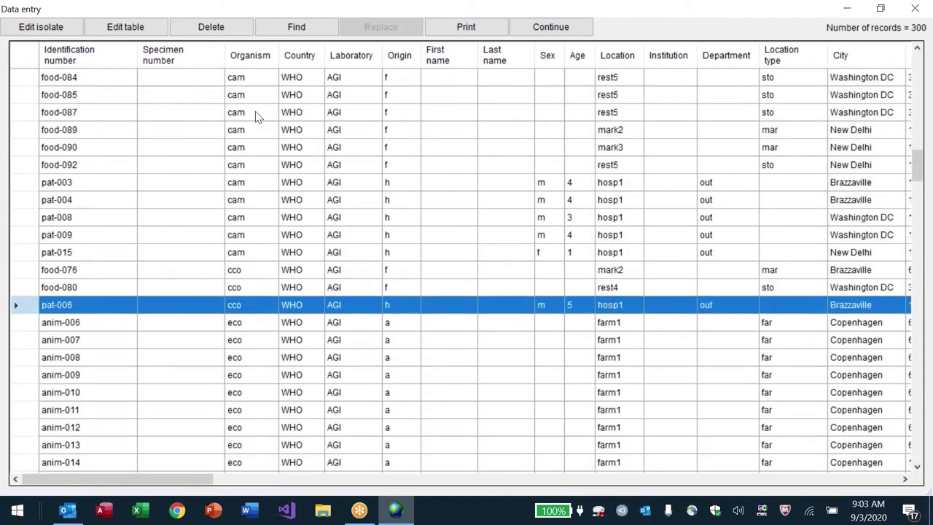
pyautogui.press('Down')
pyautogui.press('Down')
pyautogui.press('pagedown')
pyautogui.press('pagedown')
pyautogui.press('pagedown')
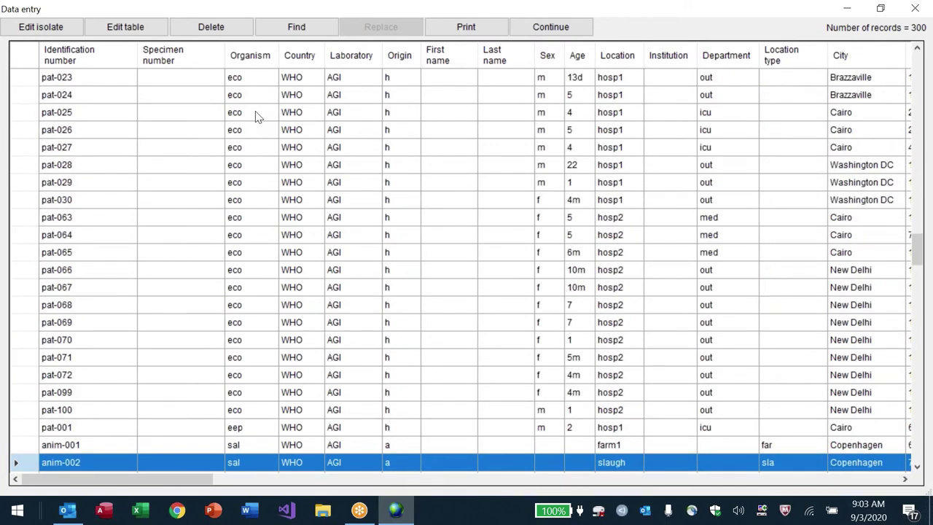
pyautogui.press('Up')
pyautogui.press('Up')
# Examine the sal records through the end of the table, including their serogroup and serotype columns
pyautogui.press('pagedown')
pyautogui.press('pagedown')
pyautogui.press('pagedown')
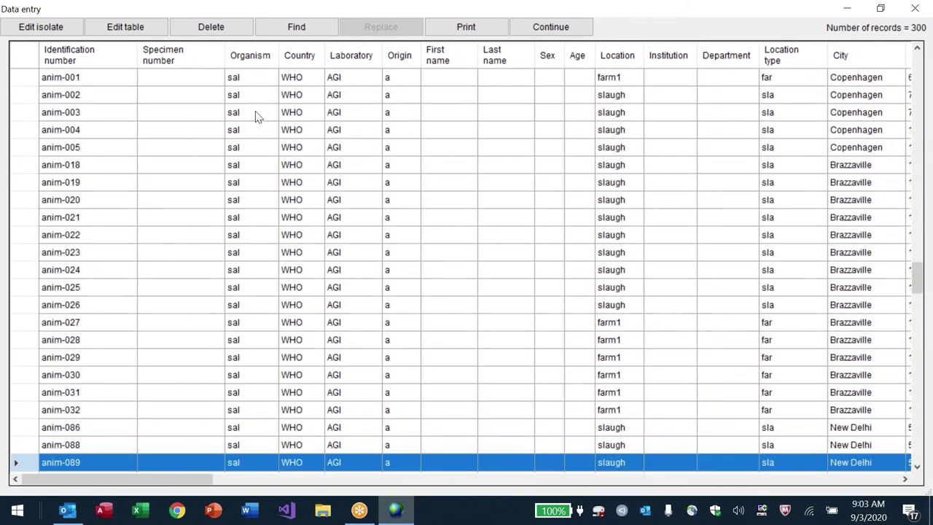
pyautogui.press('pagedown')
pyautogui.press('pagedown')
pyautogui.press('pagedown')
pyautogui.press('pagedown')
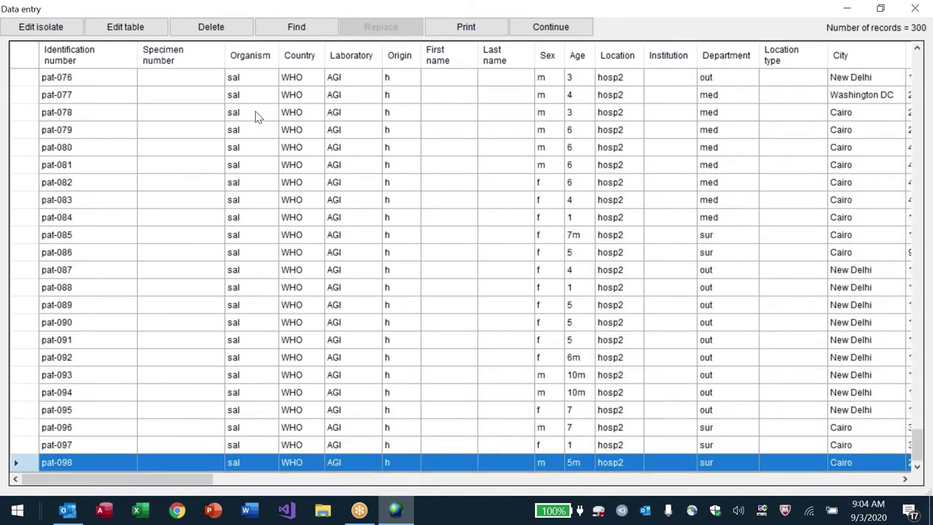
pyautogui.moveTo(197, 481); pyautogui.dragTo(450, 488)
pyautogui.click(455, 253)
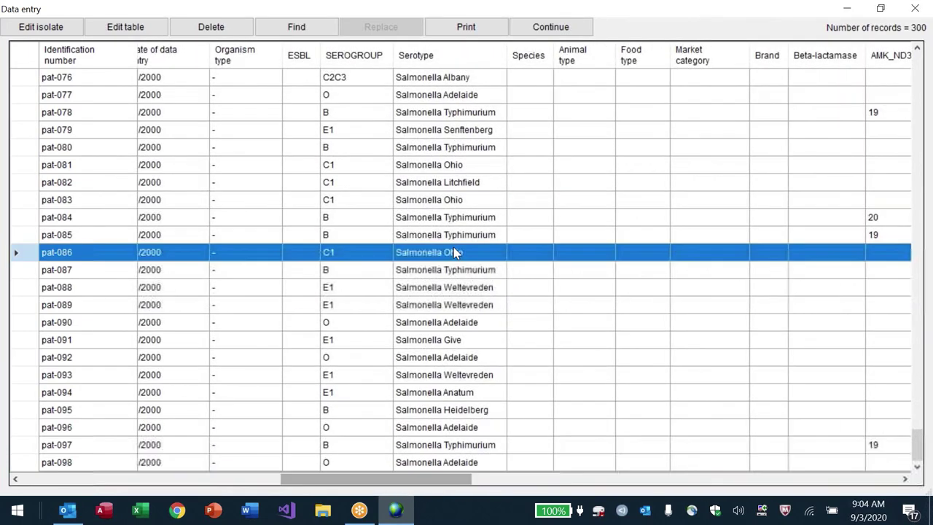
# Examine the antibiotic result columns of the Salmonella records pat-053 to pat-085 and close the isolate table
pyautogui.press('pageup')
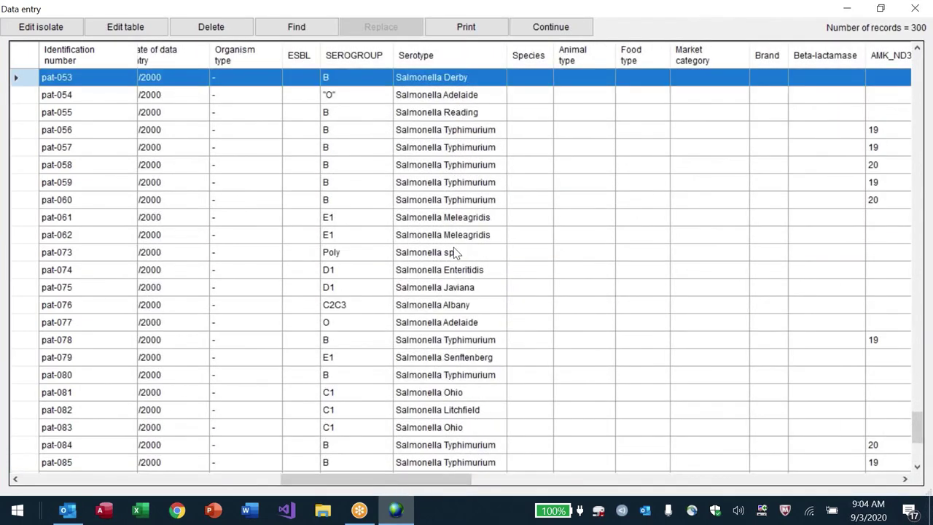
pyautogui.moveTo(443, 485); pyautogui.dragTo(807, 494)
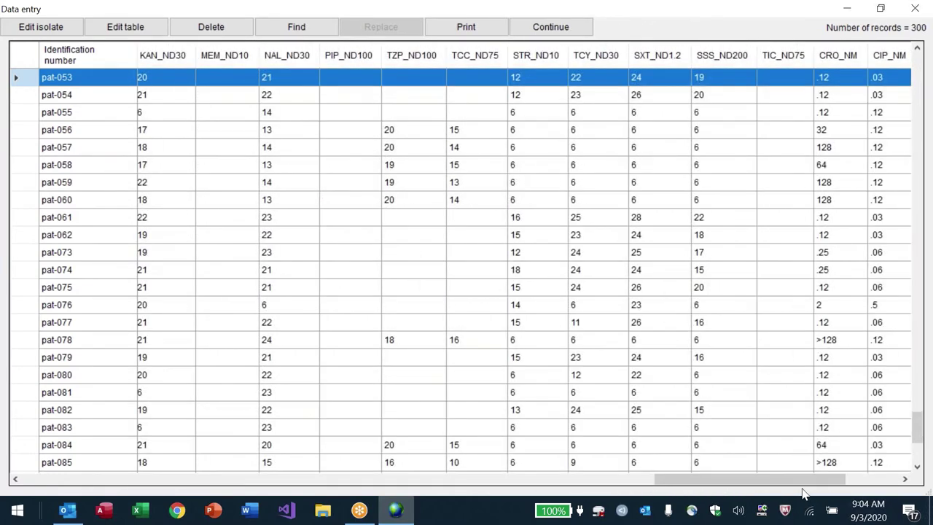
pyautogui.press('Escape')
pyautogui.press('Escape')
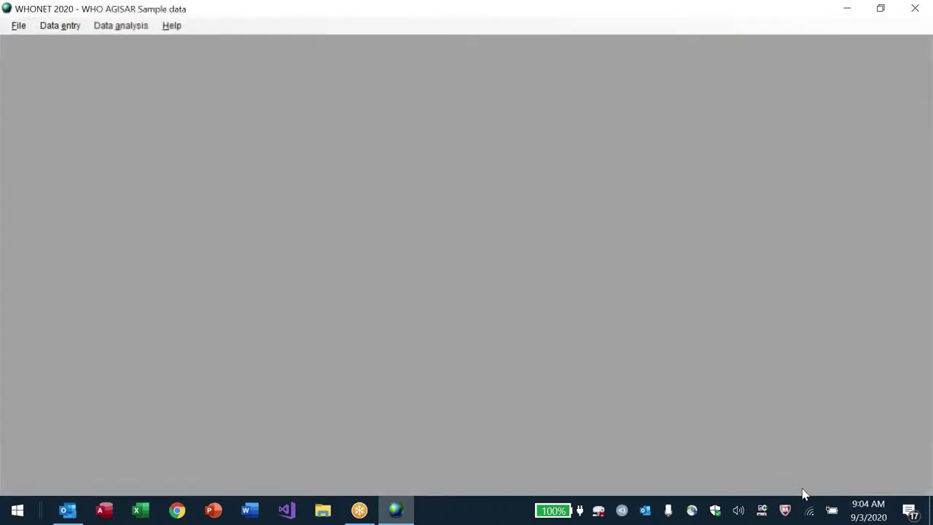
# Start a data analysis with the %RIS and test measurements report covering all antibiotics
pyautogui.hotkey('alt', 'a')
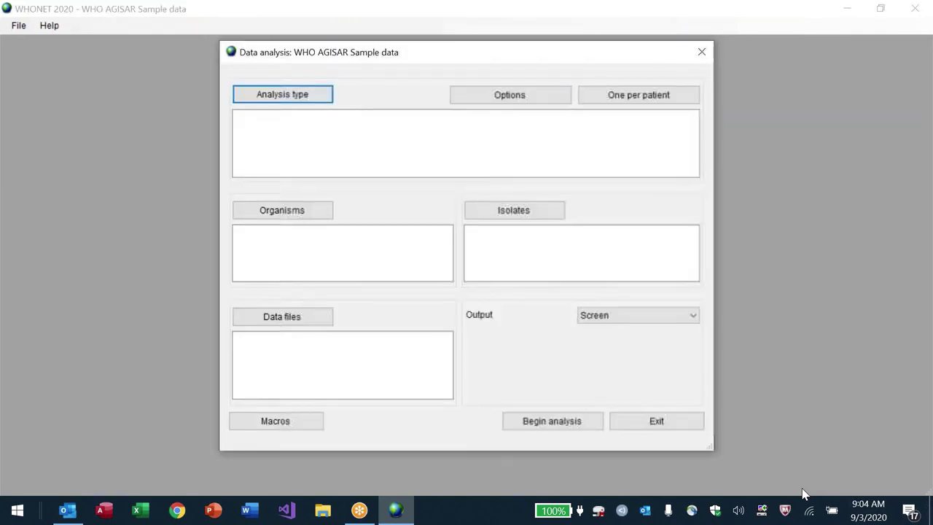
pyautogui.press('Return')
pyautogui.press('Return')
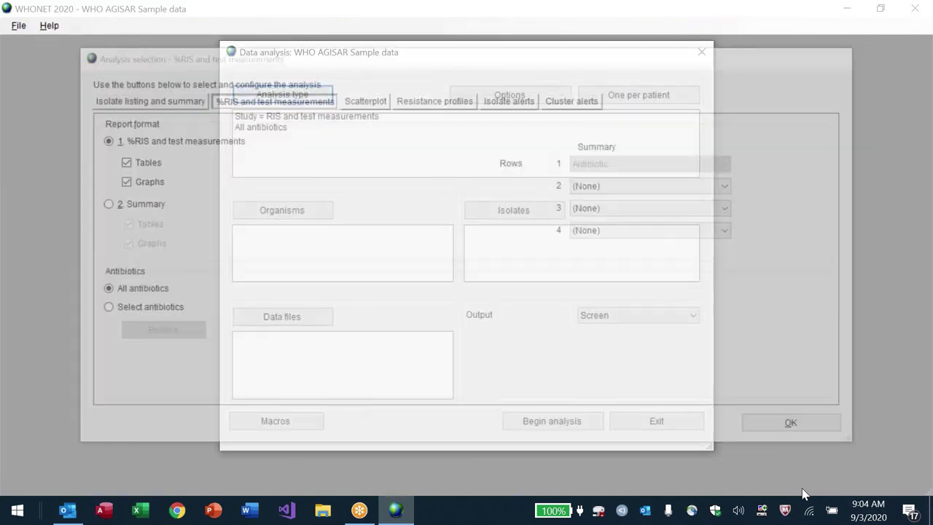
# Add Salmonella sp. (sal) as the organism to analyze
pyautogui.hotkey('alt', 'o')
pyautogui.write('sal')
pyautogui.press('Return')
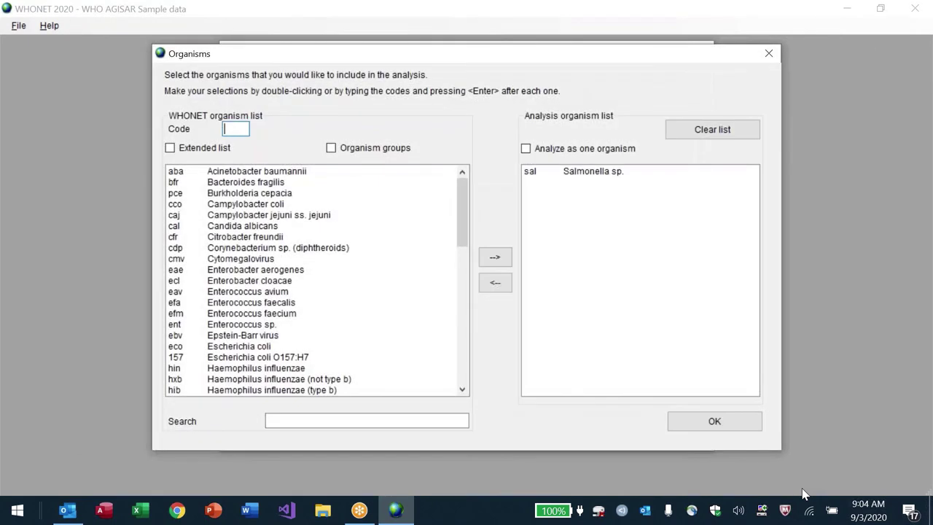
pyautogui.press('Return')
# Choose W2000WHO.AGI.sqlite as the data file and run the %RIS and test measurements analysis
pyautogui.hotkey('alt', 'd')
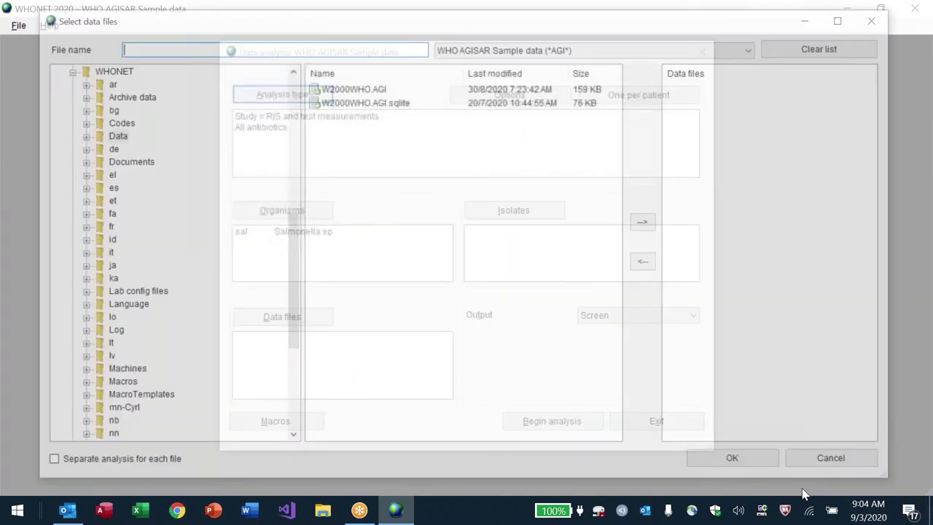
pyautogui.click(385, 105)
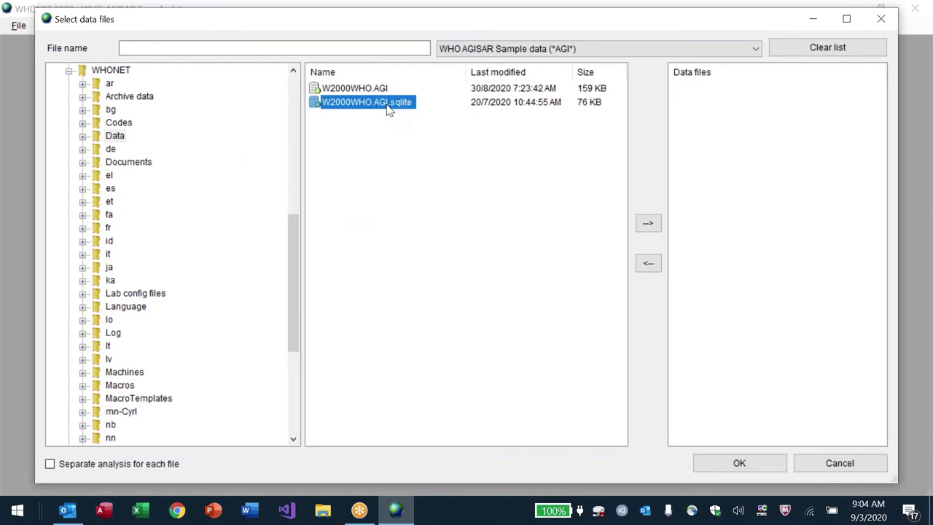
pyautogui.doubleClick(389, 108)
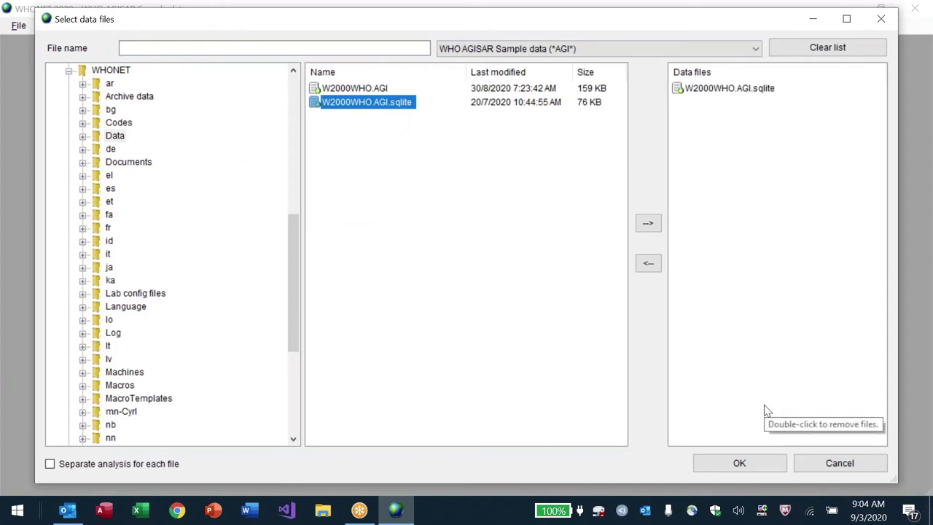
pyautogui.press('Return')
pyautogui.hotkey('alt', 'b')
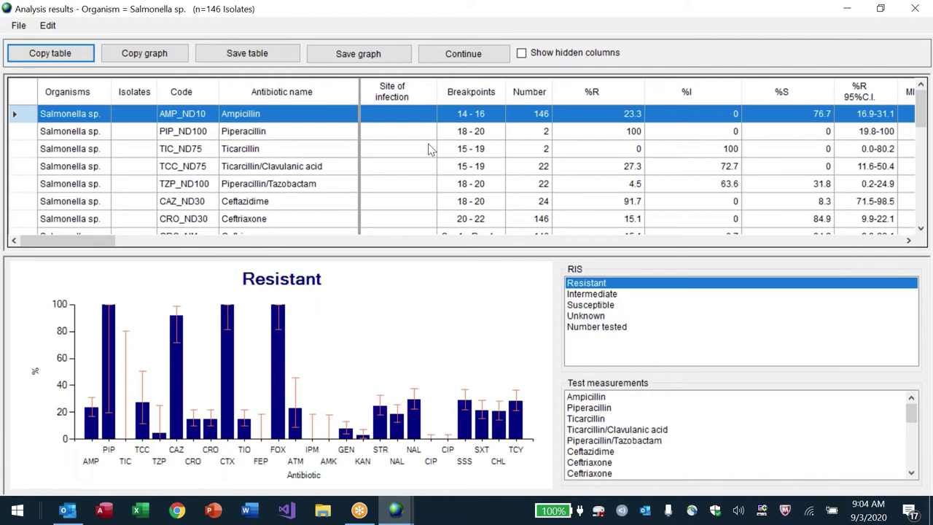
# Change the report format to Summary with %Susceptible columns and run the Salmonella analysis again
pyautogui.click(449, 56)
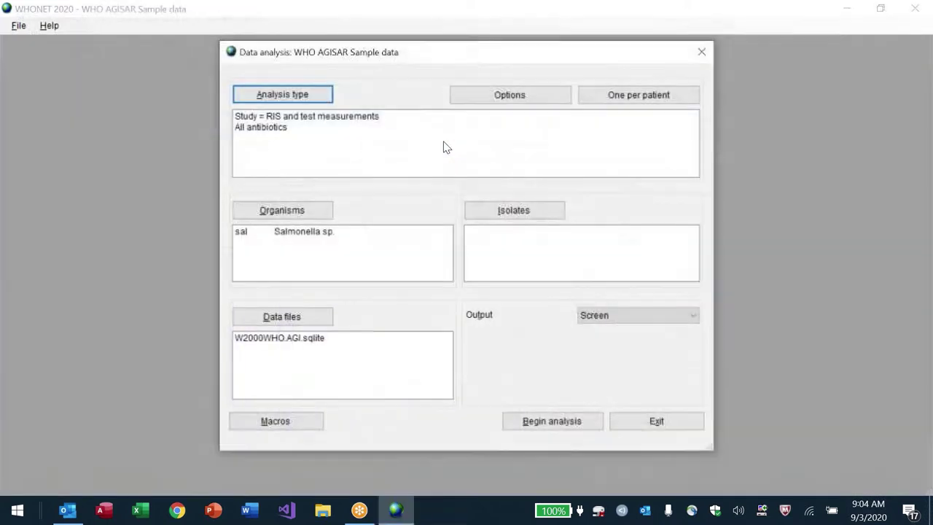
pyautogui.click(312, 101)
pyautogui.click(128, 205)
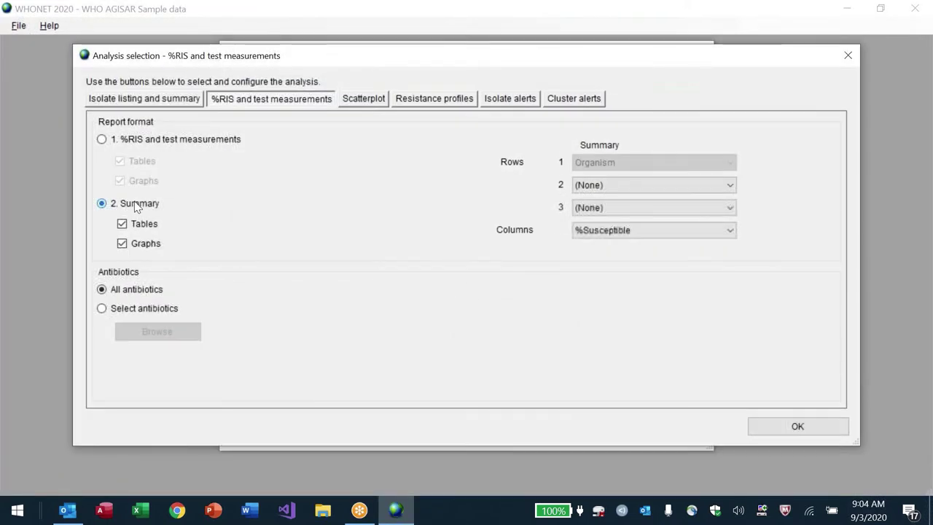
pyautogui.click(140, 140)
pyautogui.click(137, 207)
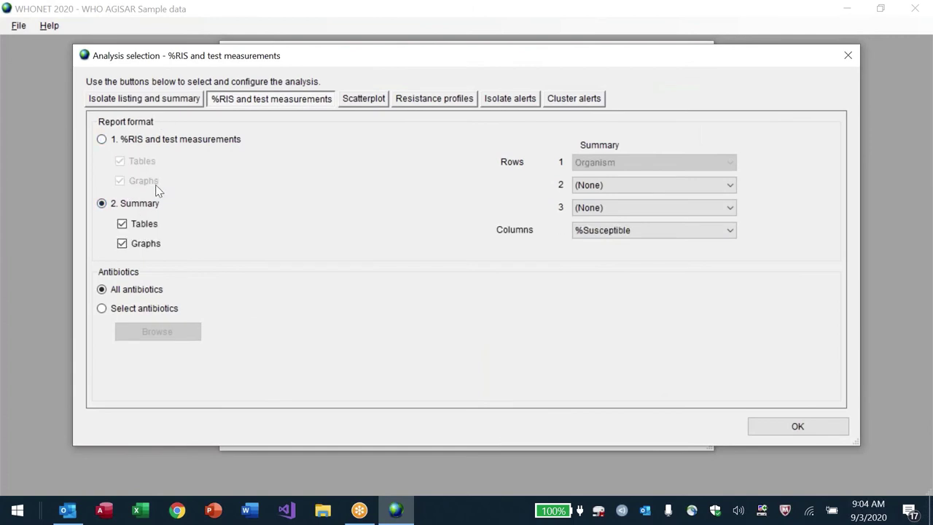
pyautogui.press('Return')
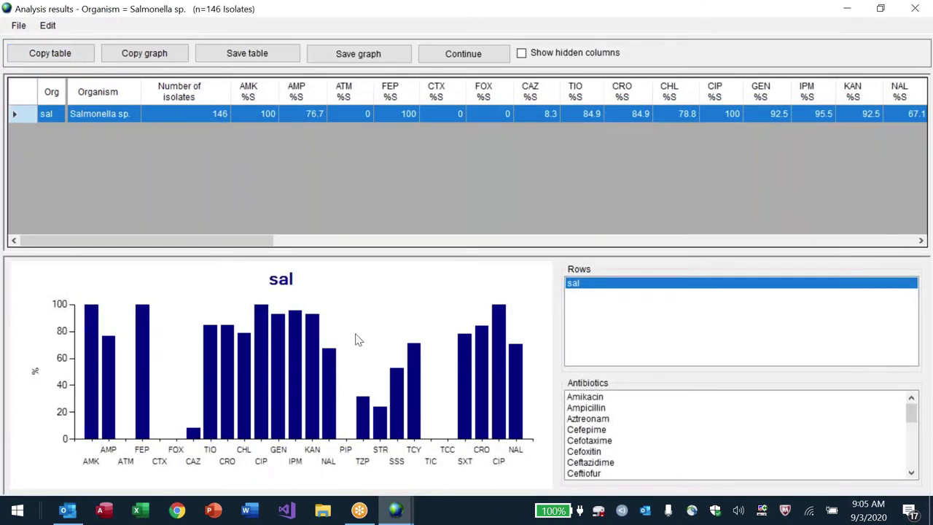
# Set Origin as the second row variable of the susceptibility summary and rerun the analysis
pyautogui.click(457, 56)
pyautogui.click(298, 93)
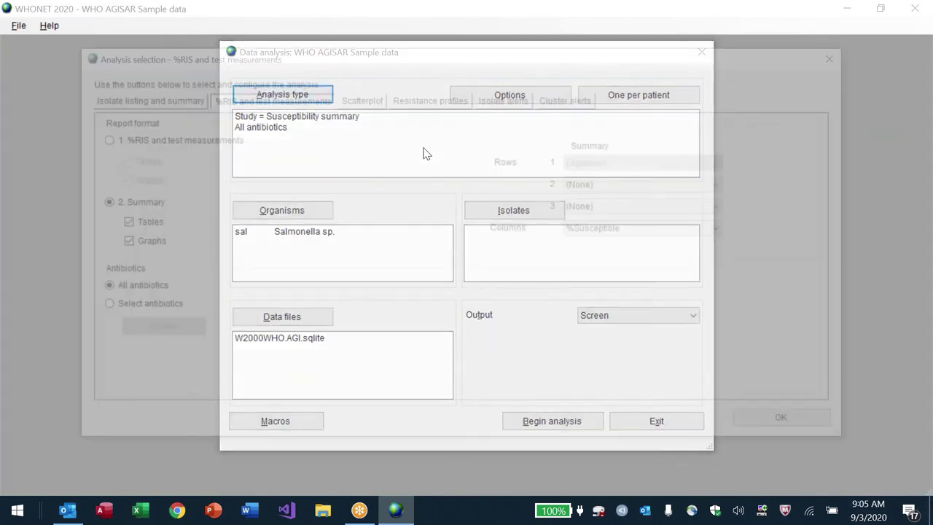
pyautogui.click(597, 185)
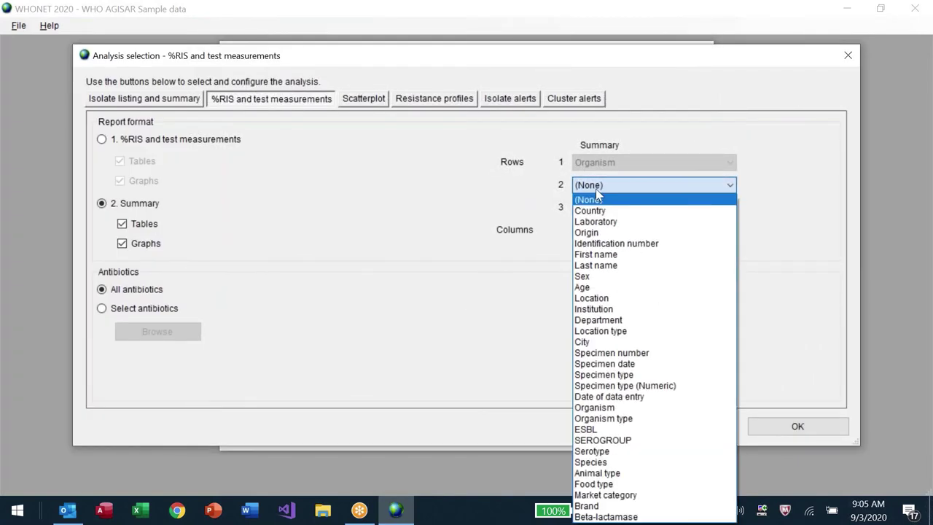
pyautogui.press('Down')
pyautogui.press('Down')
pyautogui.press('Down')
pyautogui.press('Return')
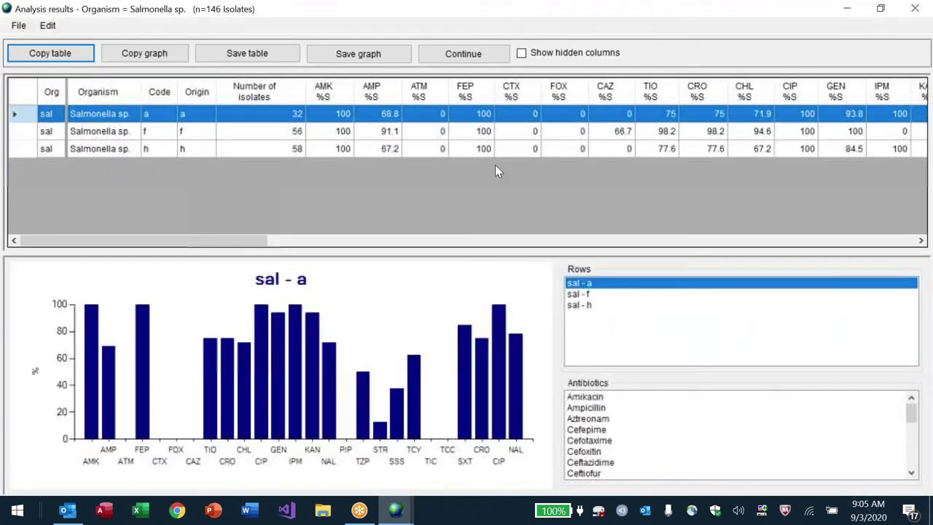
# Compare the isolate counts and ampicillin (AMP) susceptibility of Salmonella across the animal, food and human origin rows
pyautogui.click(296, 120)
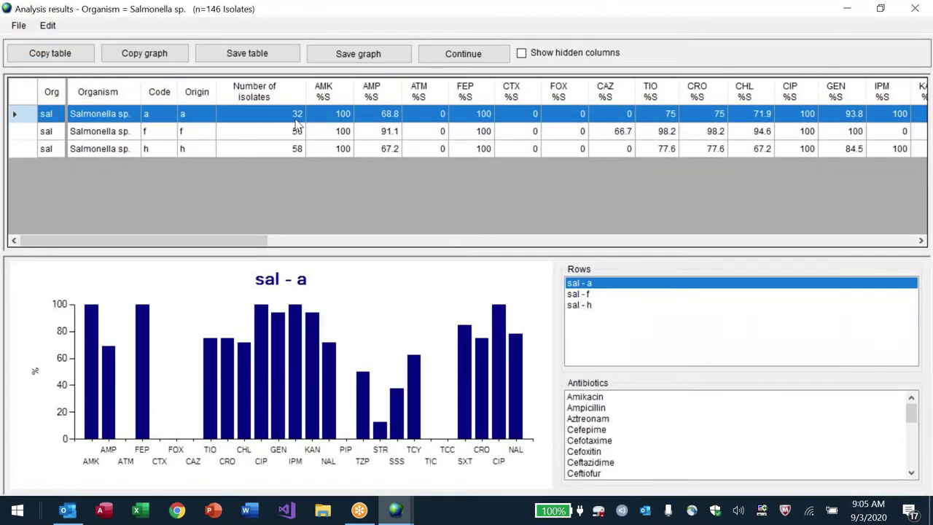
pyautogui.click(203, 139)
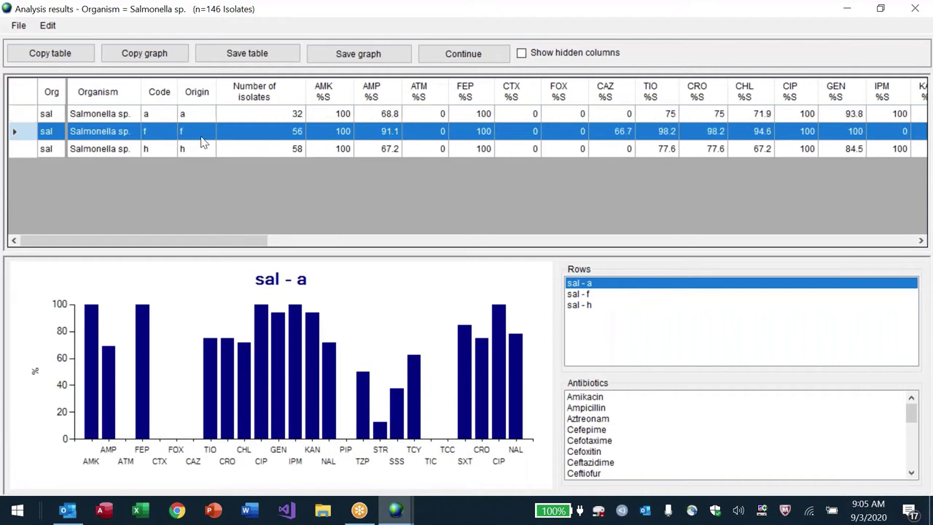
pyautogui.click(194, 153)
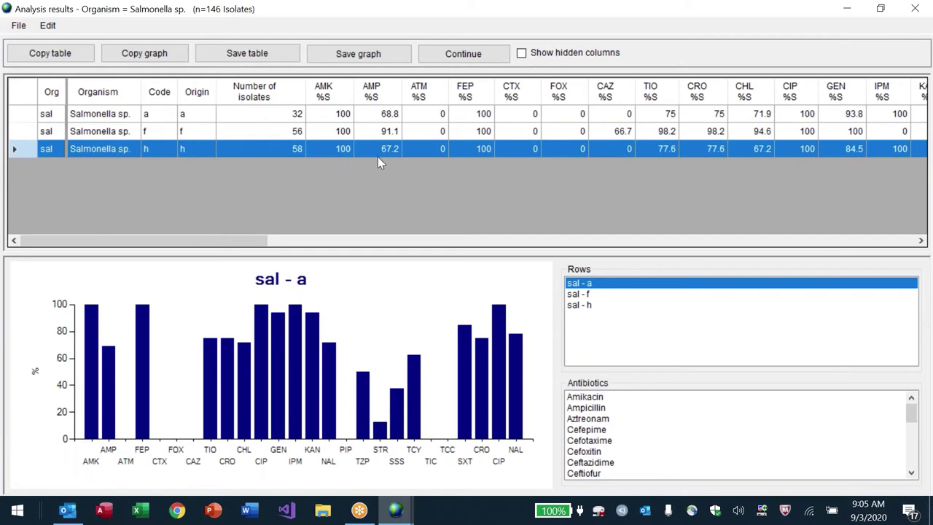
pyautogui.click(387, 135)
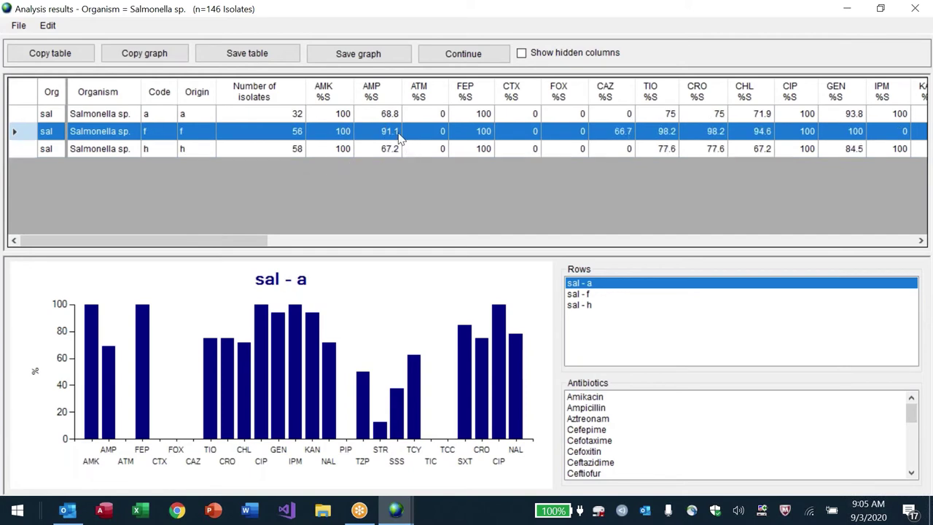
pyautogui.click(391, 118)
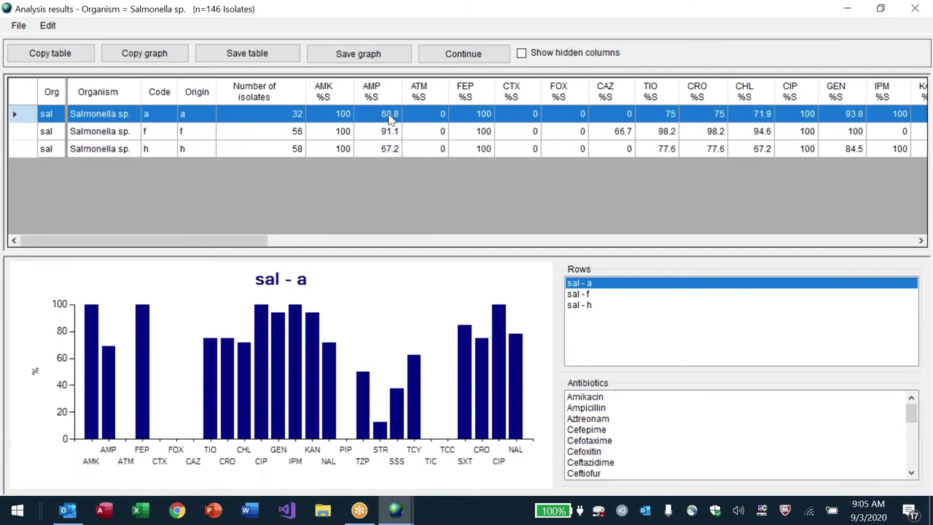
pyautogui.click(387, 151)
pyautogui.click(390, 120)
pyautogui.click(387, 151)
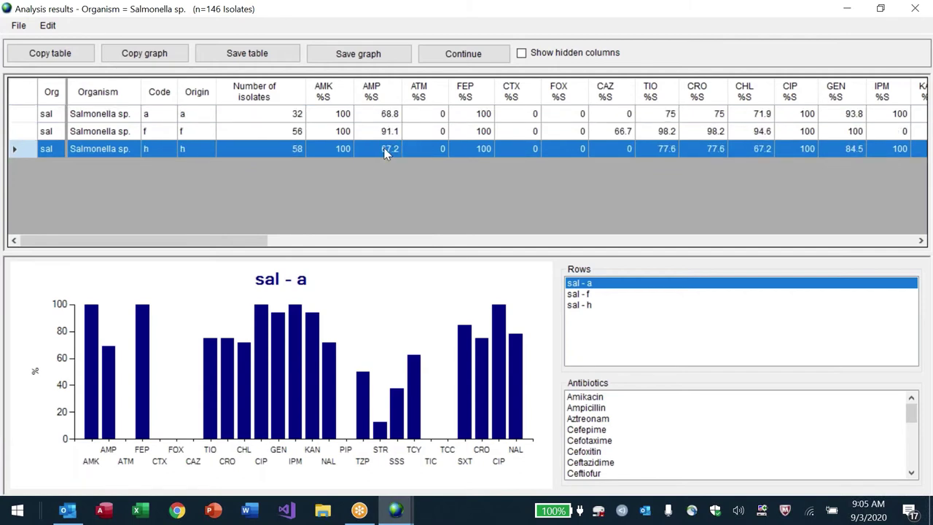
pyautogui.click(387, 134)
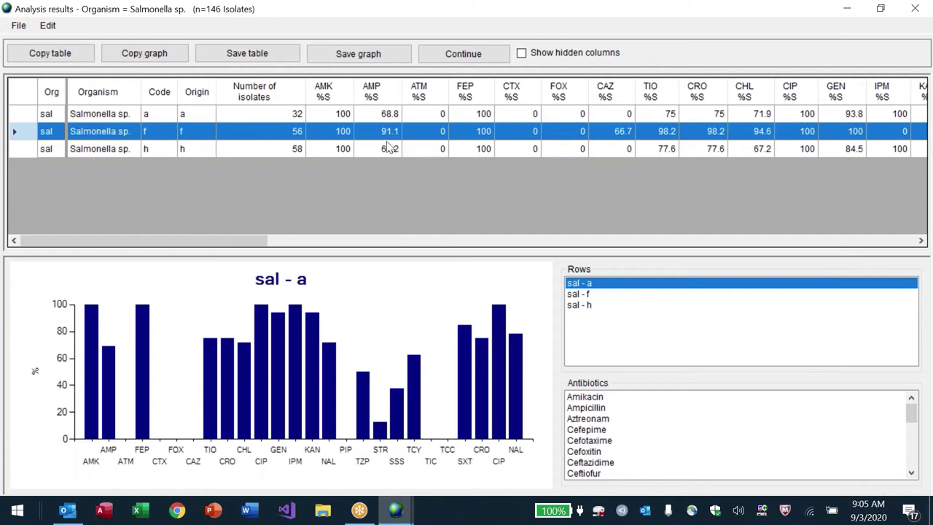
# Compare the TIO and CRO susceptibility percentages across the animal, food and human rows
pyautogui.moveTo(253, 241); pyautogui.dragTo(326, 250)
pyautogui.click(412, 148)
pyautogui.click(414, 115)
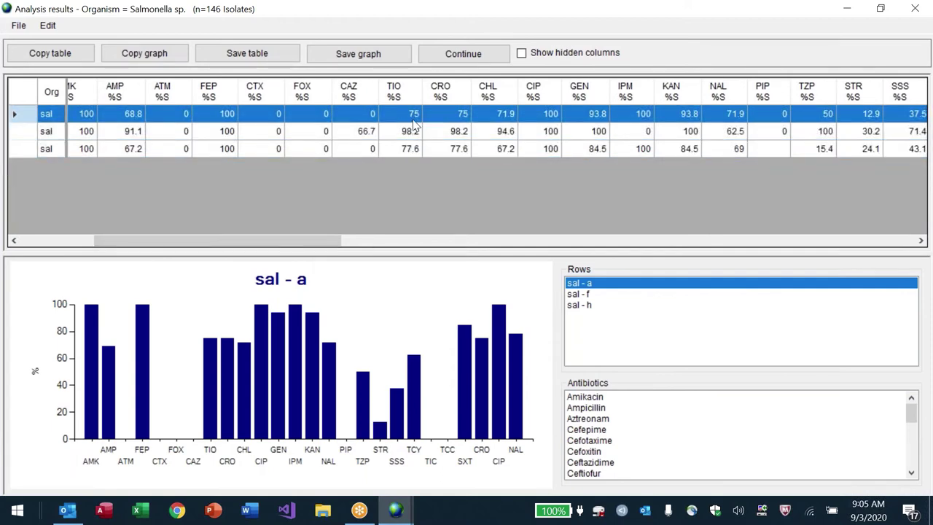
pyautogui.click(410, 148)
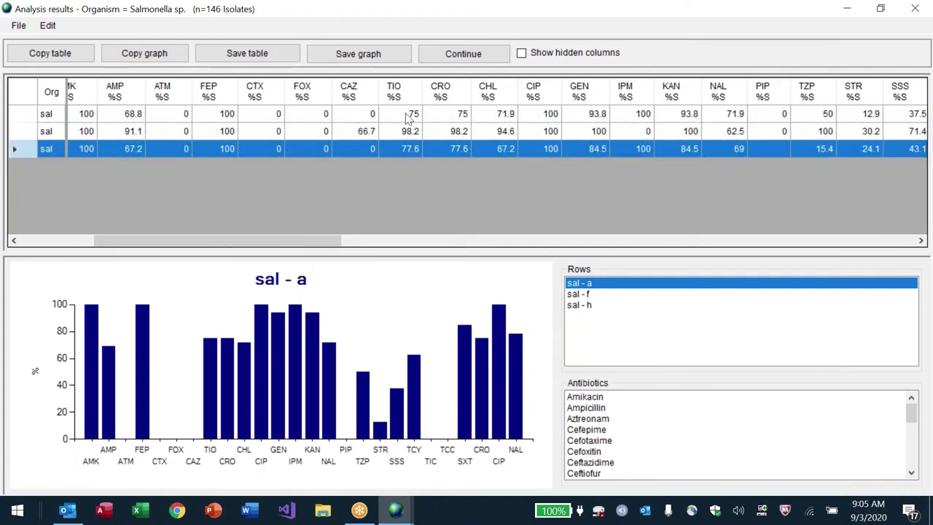
pyautogui.click(408, 117)
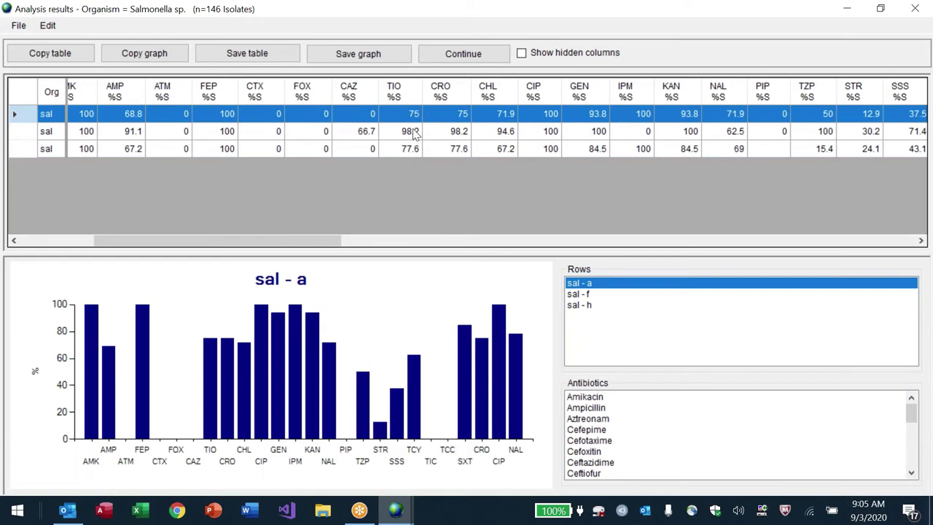
pyautogui.click(412, 133)
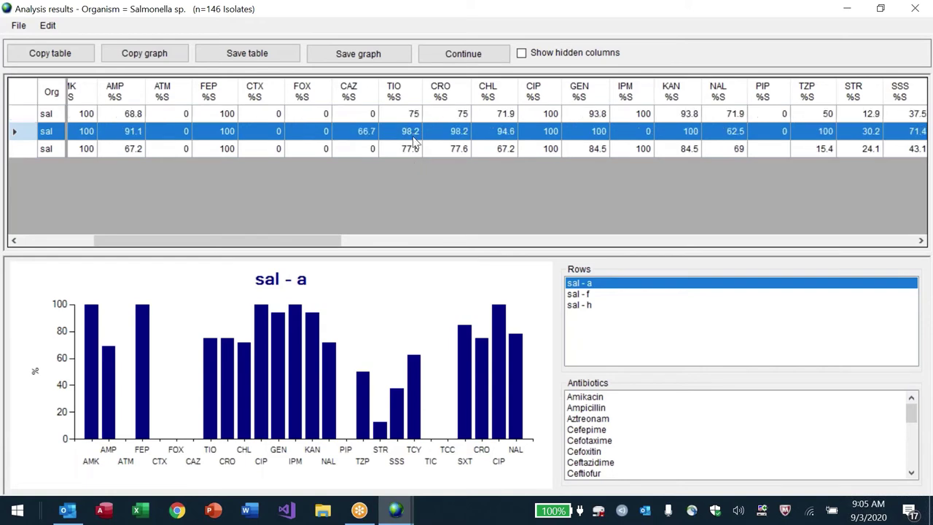
pyautogui.click(465, 150)
pyautogui.click(454, 117)
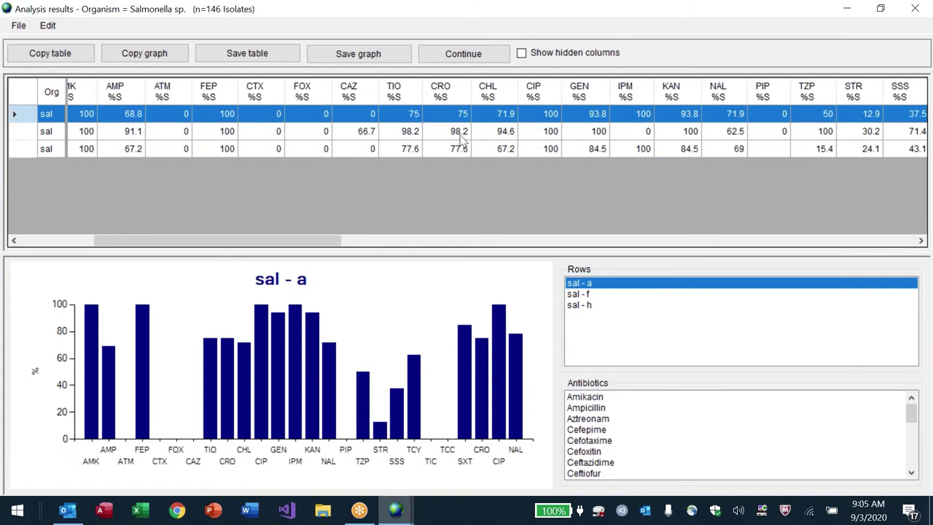
# Compare the chloramphenicol (CHL) and gentamicin (GEN) susceptibility percentages across the three origin rows
pyautogui.click(507, 149)
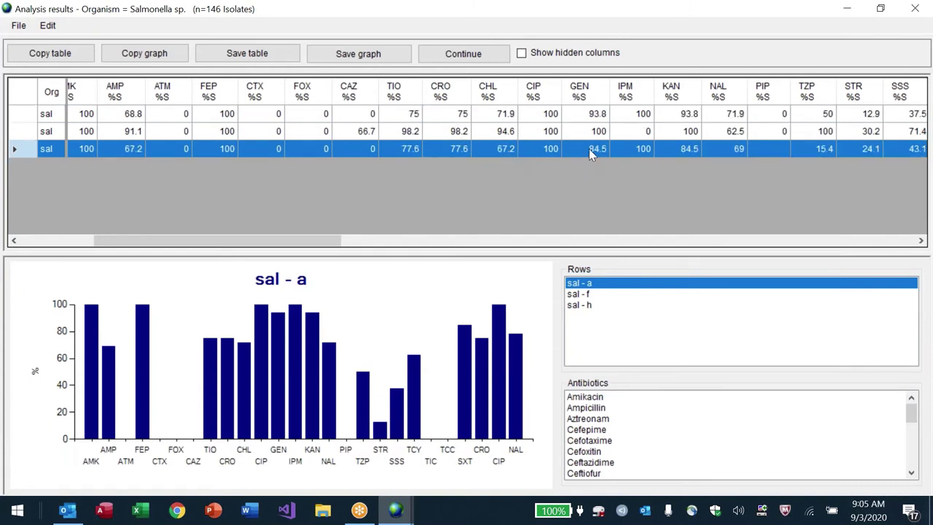
pyautogui.click(596, 118)
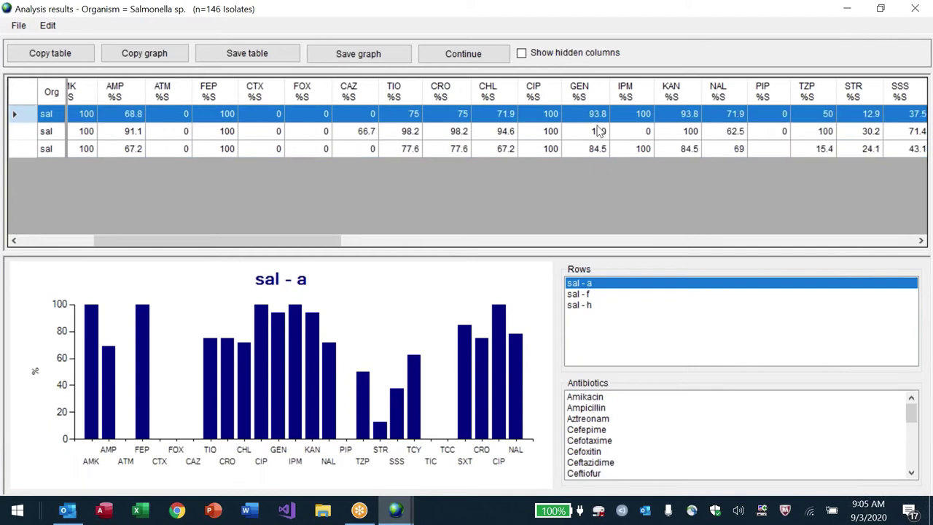
pyautogui.click(600, 151)
pyautogui.click(599, 133)
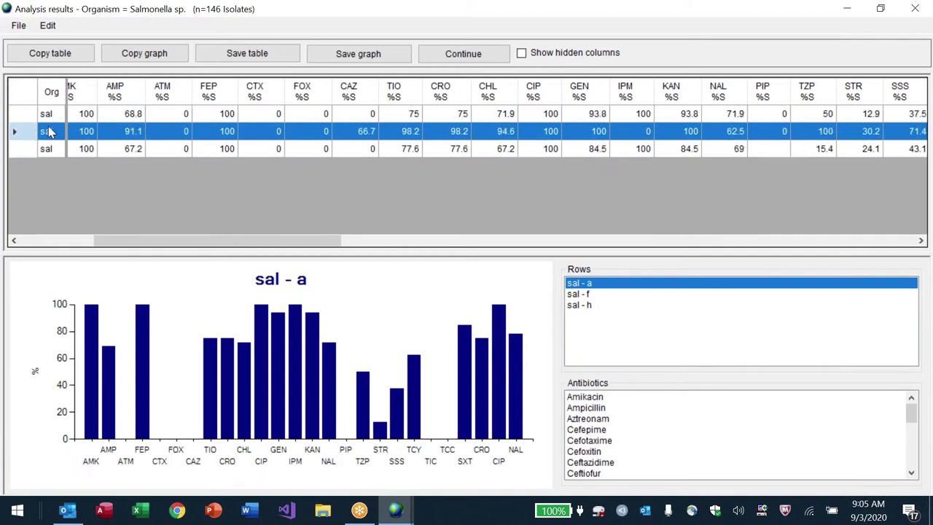
# Highlight the human and animal rows together for comparison with the food row and close the analysis results
pyautogui.click(16, 149)
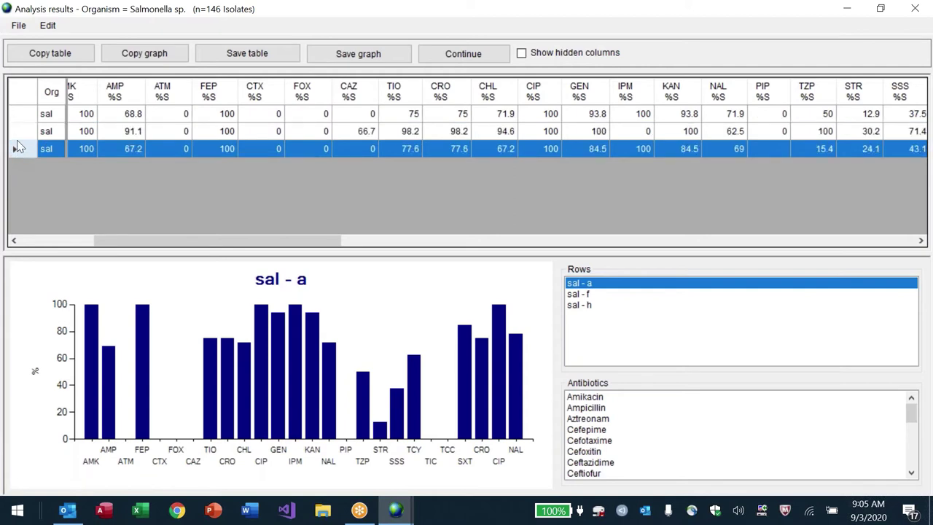
pyautogui.keyDown('ctrl'); pyautogui.click(19, 115); pyautogui.keyUp('ctrl')
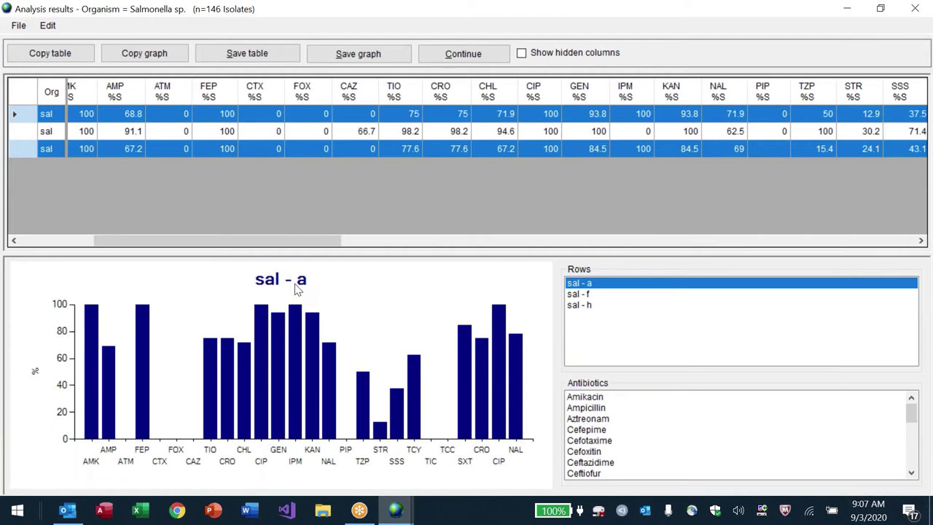
pyautogui.press('Escape')
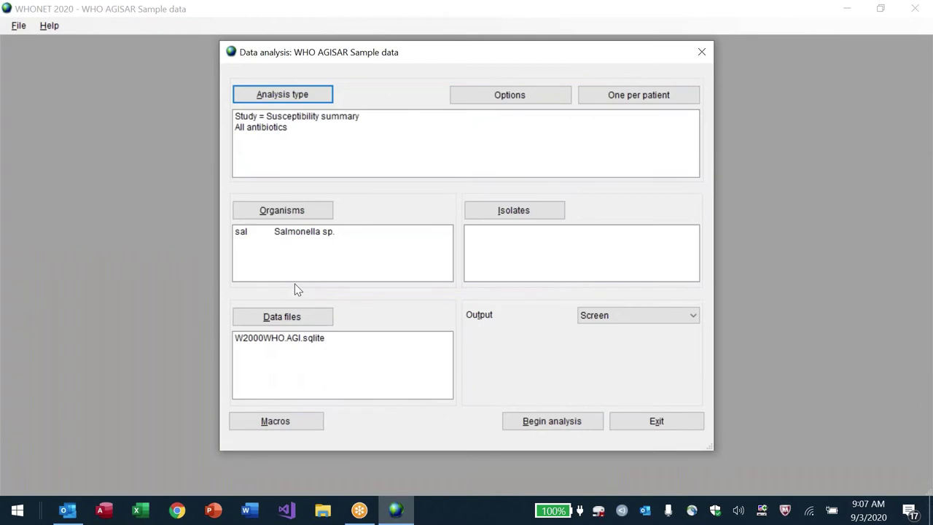
# Switch the analysis type to an isolate listing summary with Serotype as the first row variable
pyautogui.click(276, 97)
pyautogui.click(129, 106)
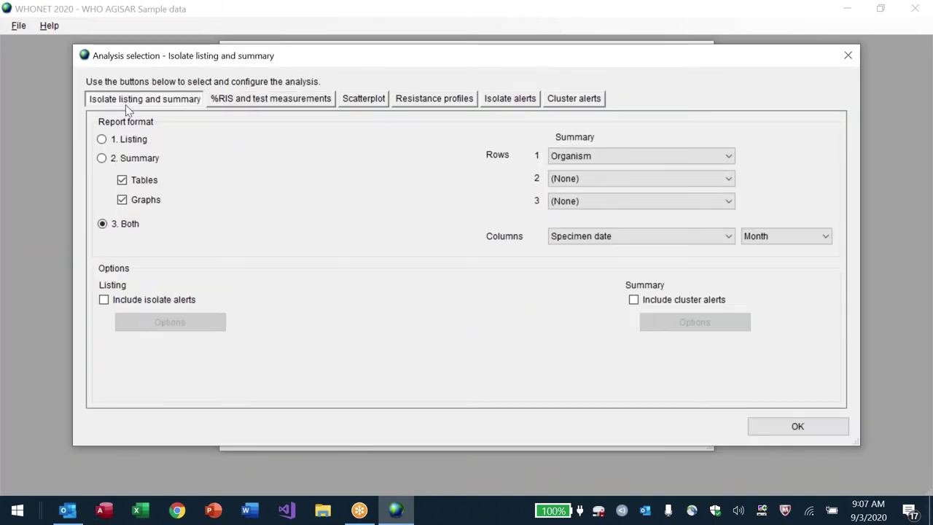
pyautogui.click(117, 160)
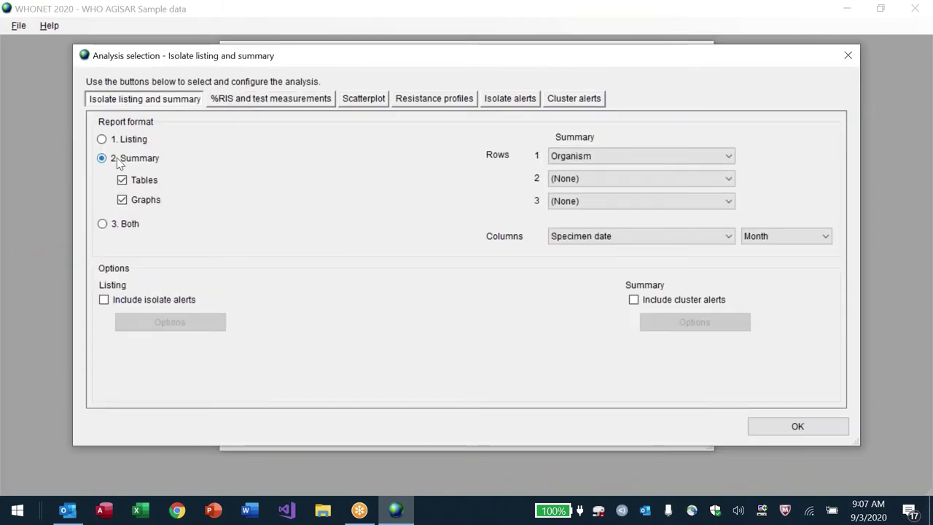
pyautogui.click(608, 149)
pyautogui.press('Down')
pyautogui.press('Down')
pyautogui.press('Down')
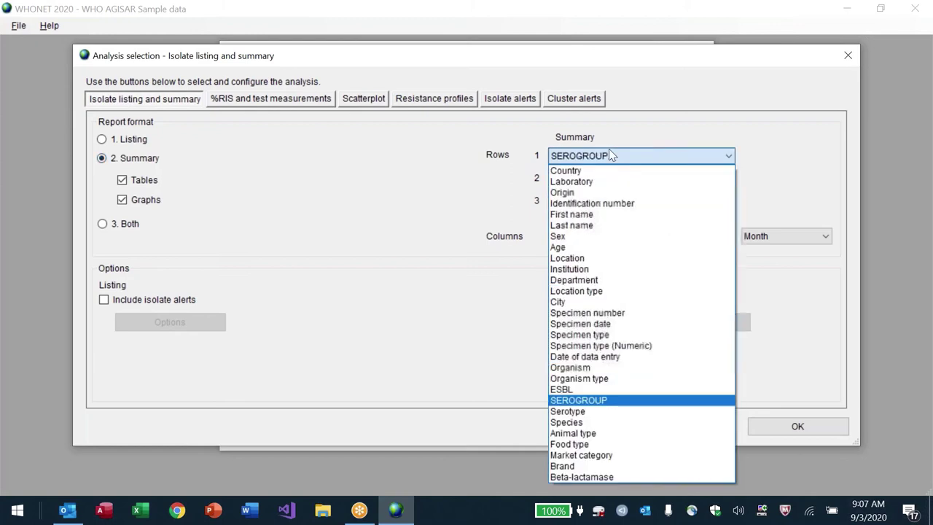
pyautogui.press('Down')
pyautogui.click(608, 149)
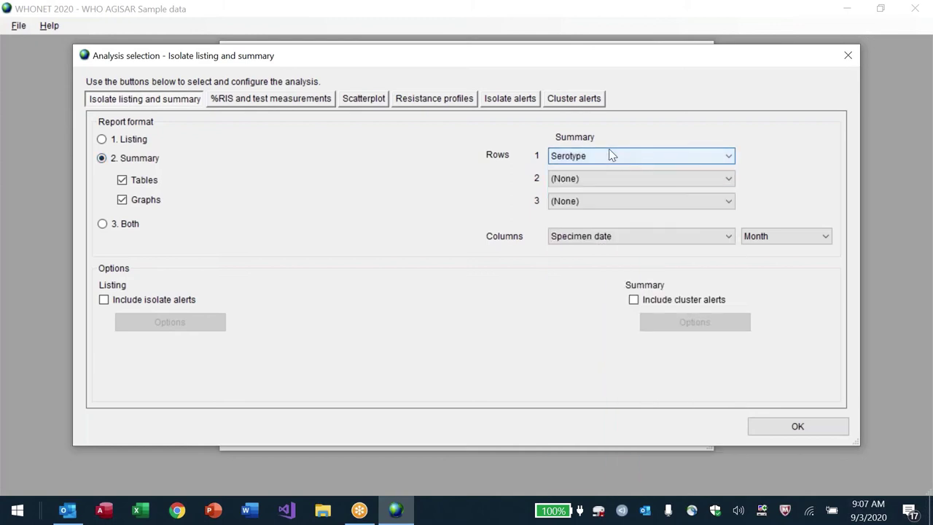
# Set the summary columns to Location and run the analysis for Salmonella sp
pyautogui.click(606, 237)
pyautogui.press('Up')
pyautogui.press('Up')
pyautogui.press('Up')
pyautogui.press('Up')
pyautogui.press('Up')
pyautogui.press('Up')
pyautogui.press('Up')
pyautogui.press('Up')
pyautogui.press('Up')
pyautogui.press('Up')
pyautogui.press('Up')
pyautogui.press('Up')
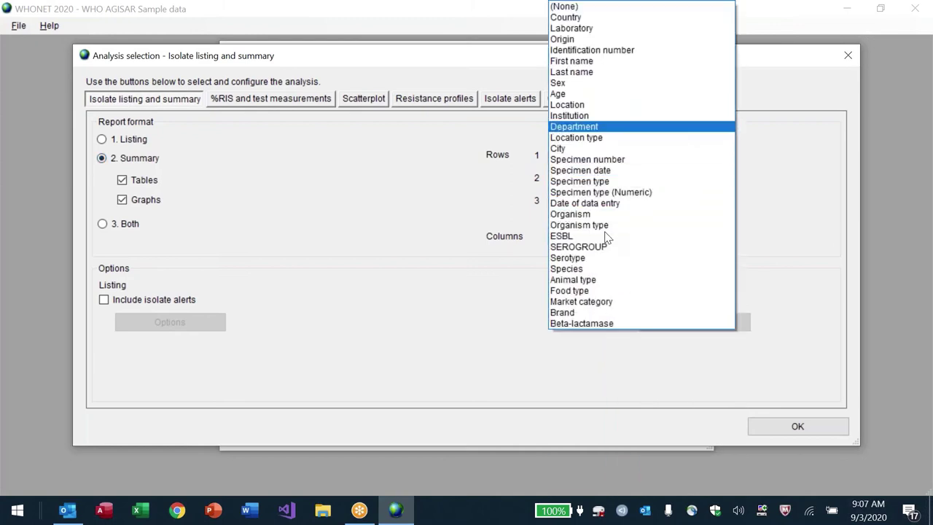
pyautogui.press('Return')
pyautogui.press('Return')
pyautogui.press('Return')
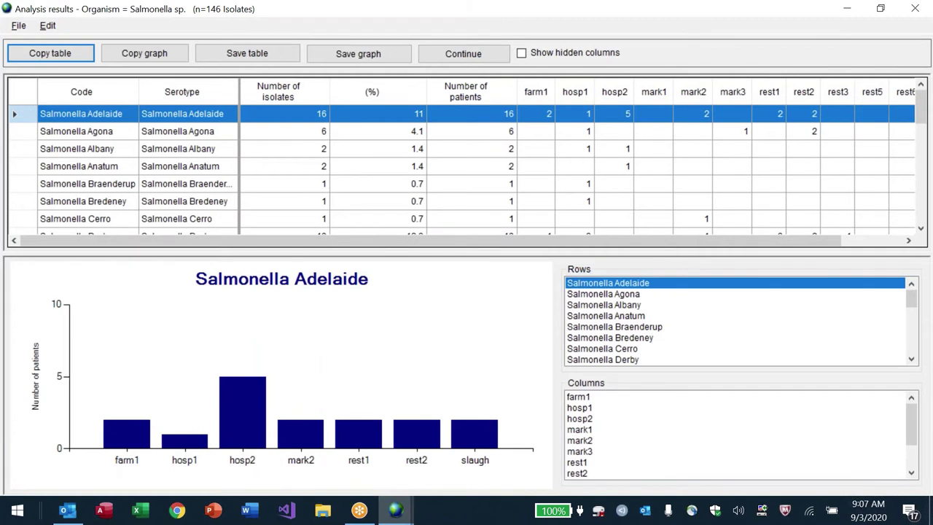
# Review the per-location graphs of the serotypes from Salmonella Adelaide through Salmonella Derby
pyautogui.click(617, 294)
pyautogui.press('Up')
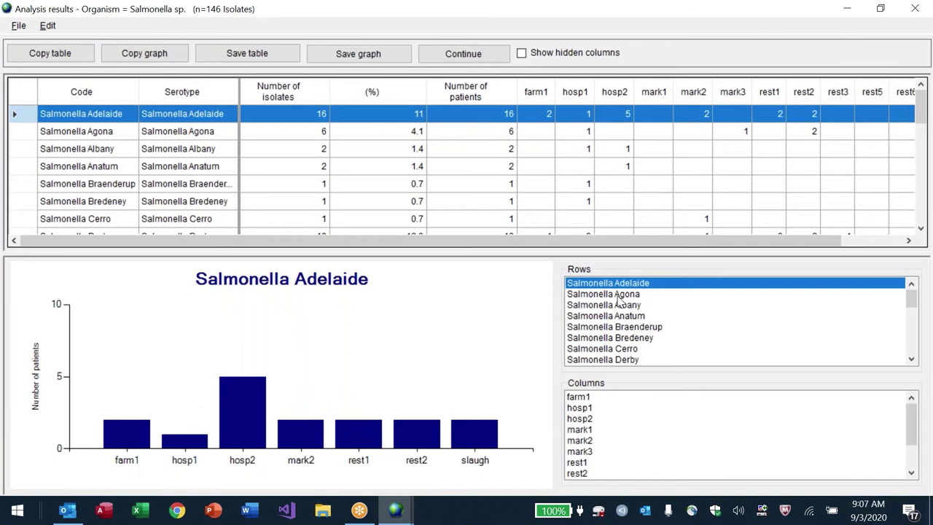
pyautogui.click(617, 296)
pyautogui.press('Up')
pyautogui.click(632, 293)
pyautogui.press('Down')
pyautogui.press('Down')
pyautogui.press('Down')
pyautogui.press('Down')
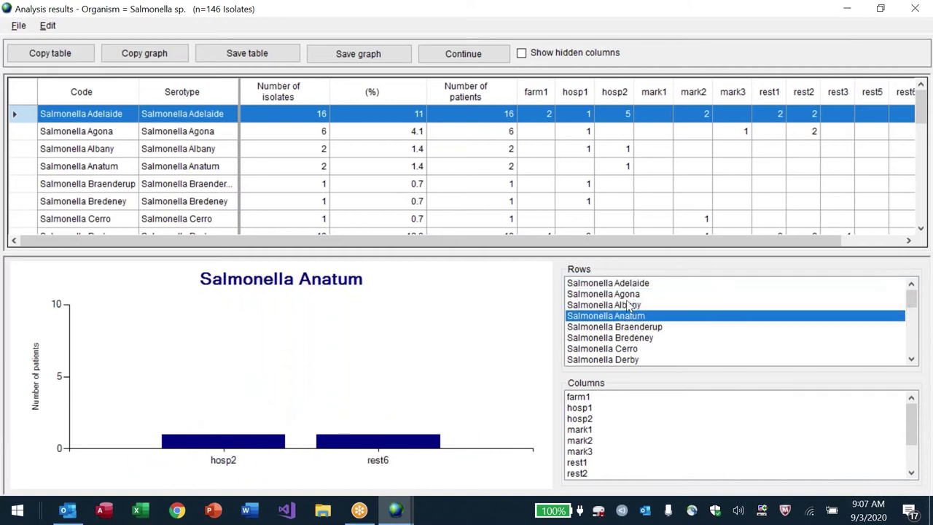
pyautogui.press('Down')
pyautogui.press('Down')
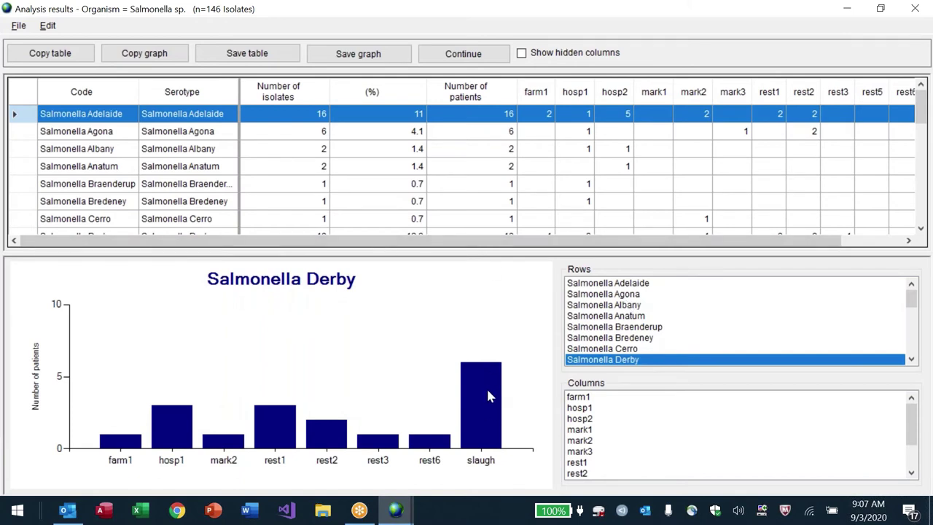
# Review the per-location graphs of the serotypes from Salmonella Enteritidis through Salmonella Meleagridis
pyautogui.press('Down')
pyautogui.press('Down')
pyautogui.press('Down')
pyautogui.press('Down')
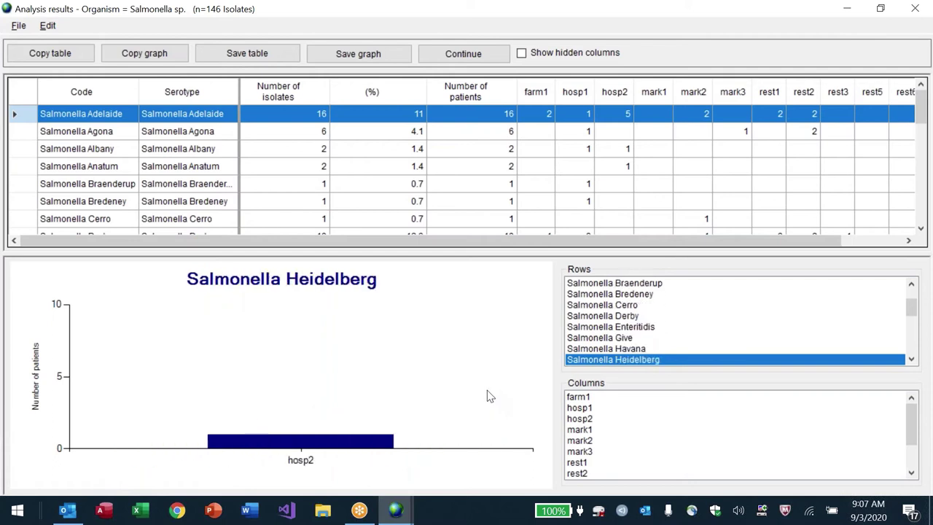
pyautogui.press('Down')
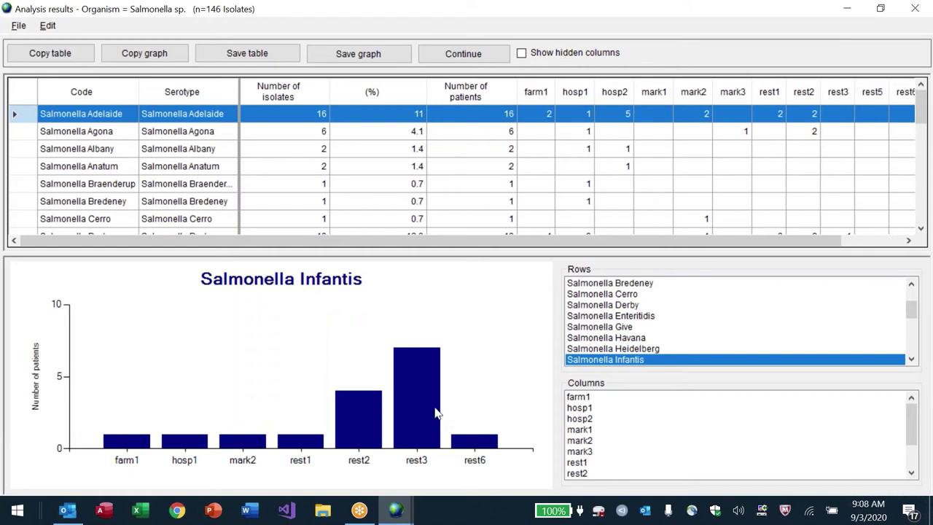
pyautogui.press('Down')
pyautogui.press('Down')
pyautogui.press('Down')
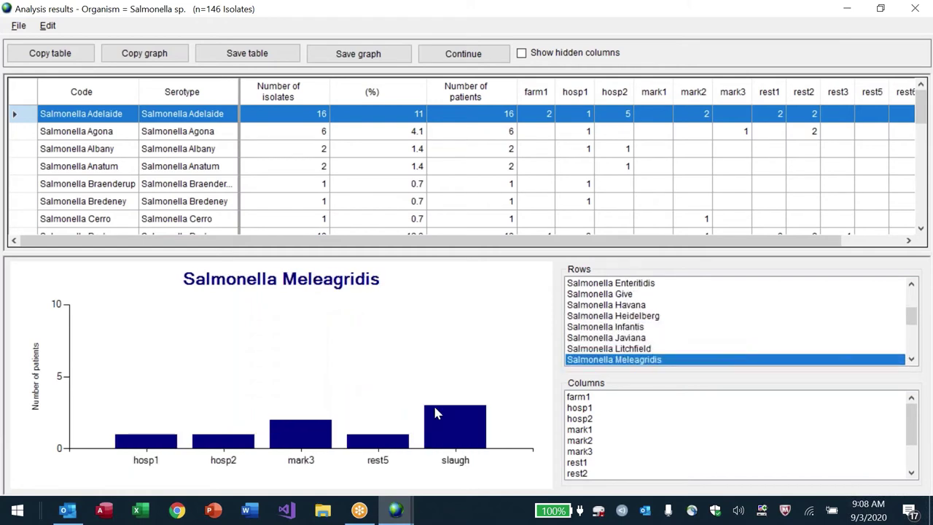
# Review the per-location graphs of the remaining serotypes, including Salmonella Typhimurium, through to Salmonella sp
pyautogui.press('Down')
pyautogui.press('Down')
pyautogui.press('Down')
pyautogui.press('Down')
pyautogui.press('Down')
pyautogui.press('Down')
pyautogui.press('Down')
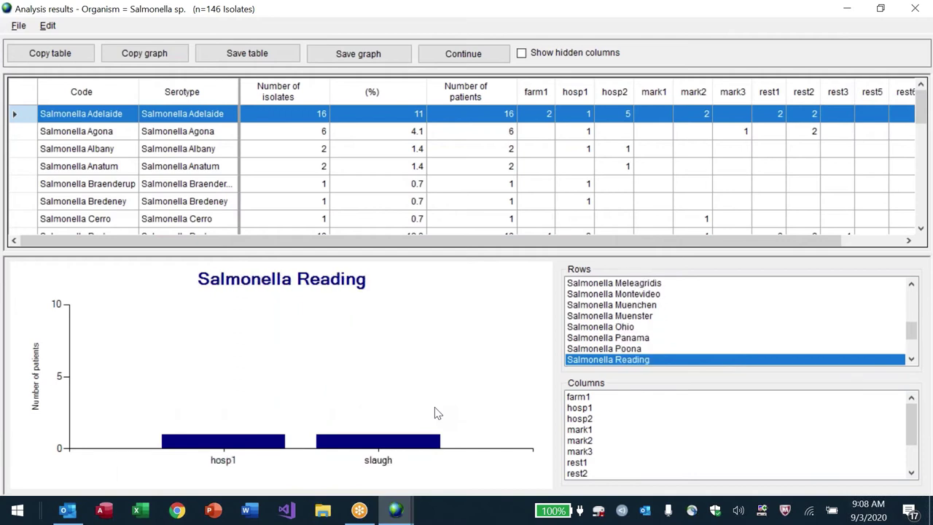
pyautogui.press('Down')
pyautogui.press('Down')
pyautogui.press('Down')
pyautogui.press('Down')
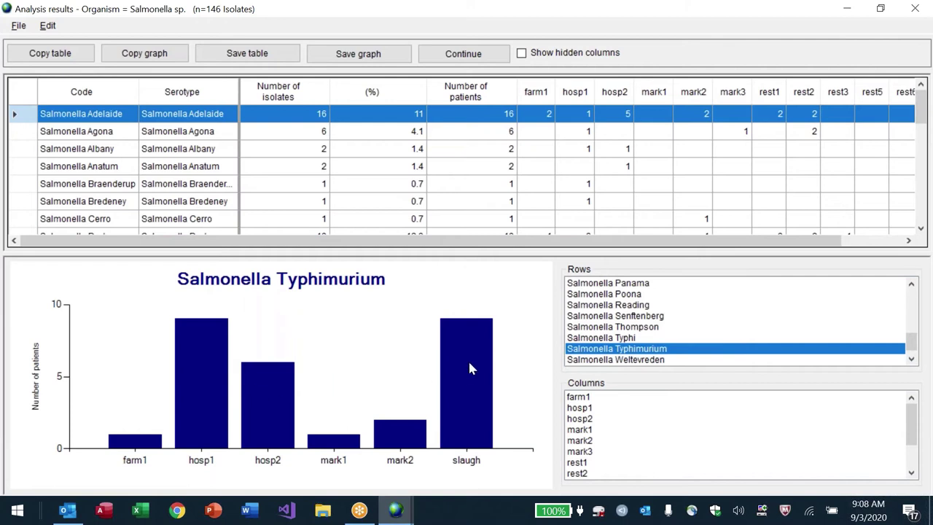
pyautogui.press('Down')
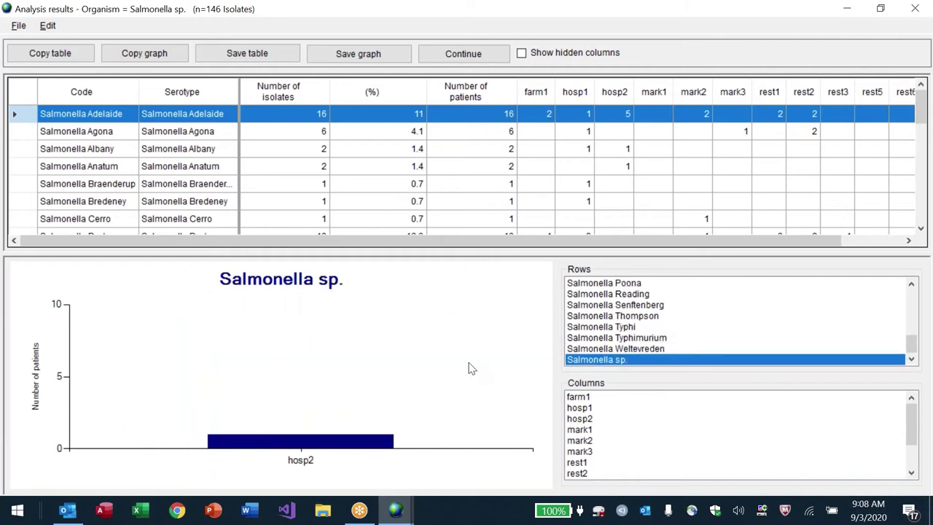
# Review the serotype distribution graph of each location from farm1 through slaugh and close the results
pyautogui.click(582, 397)
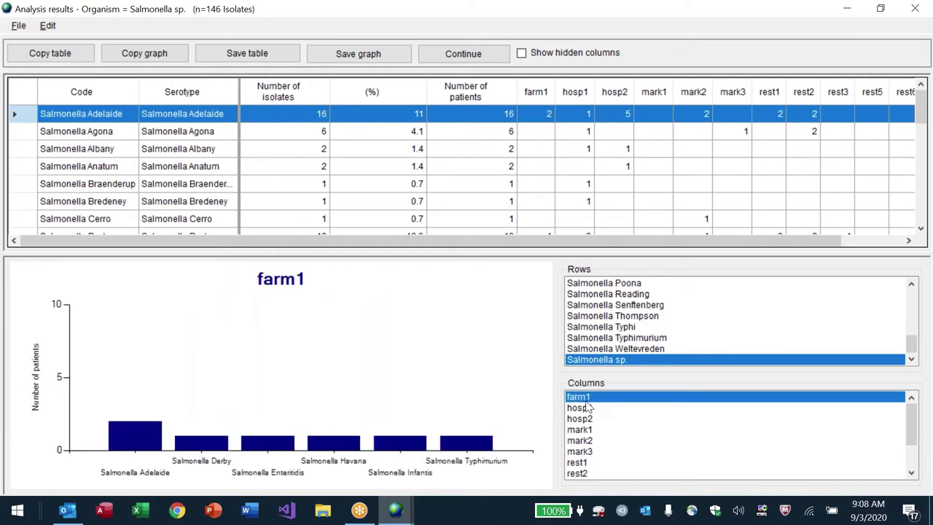
pyautogui.click(587, 408)
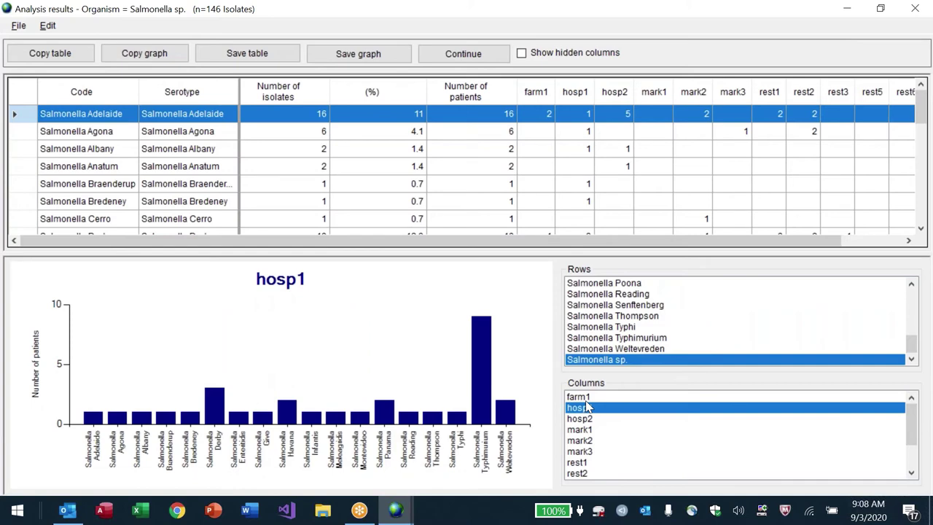
pyautogui.press('Down')
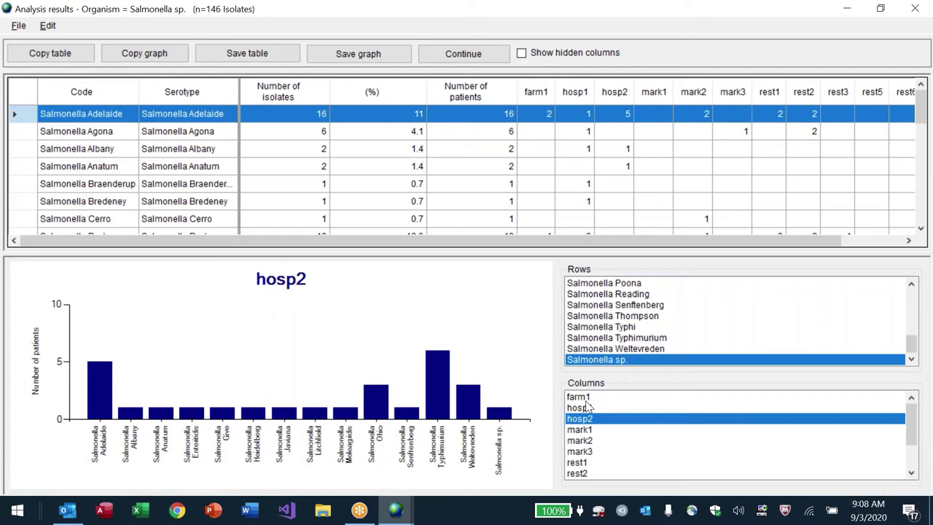
pyautogui.press('Down')
pyautogui.press('Down')
pyautogui.press('Down')
pyautogui.press('Down')
pyautogui.press('Down')
pyautogui.press('Down')
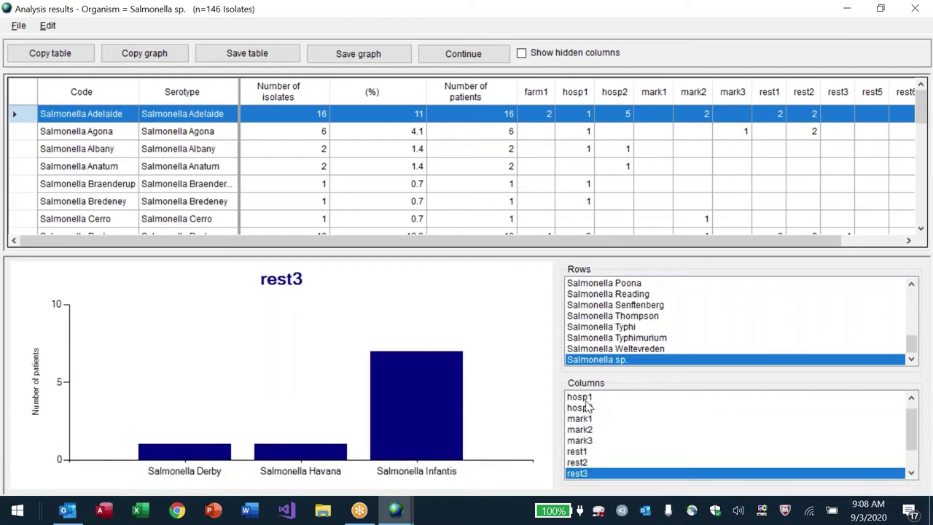
pyautogui.press('Down')
pyautogui.press('Down')
pyautogui.press('Down')
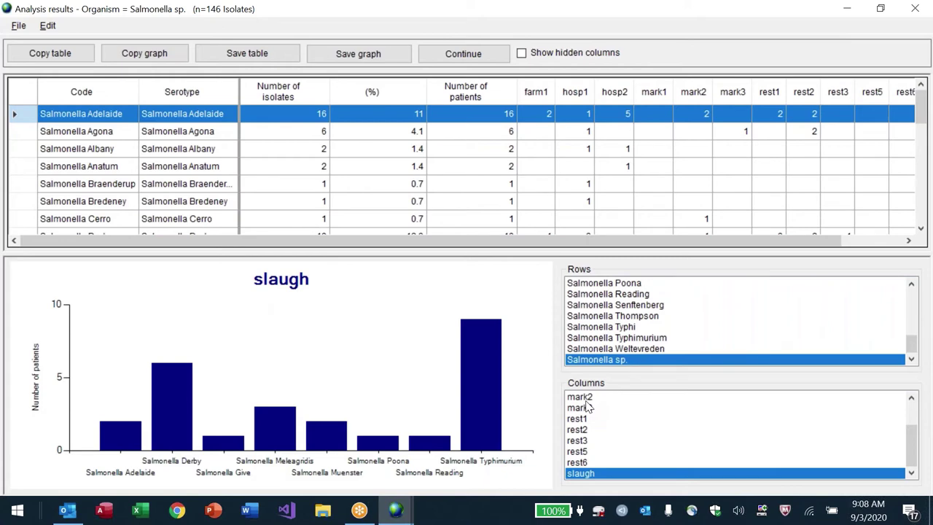
pyautogui.press('Escape')
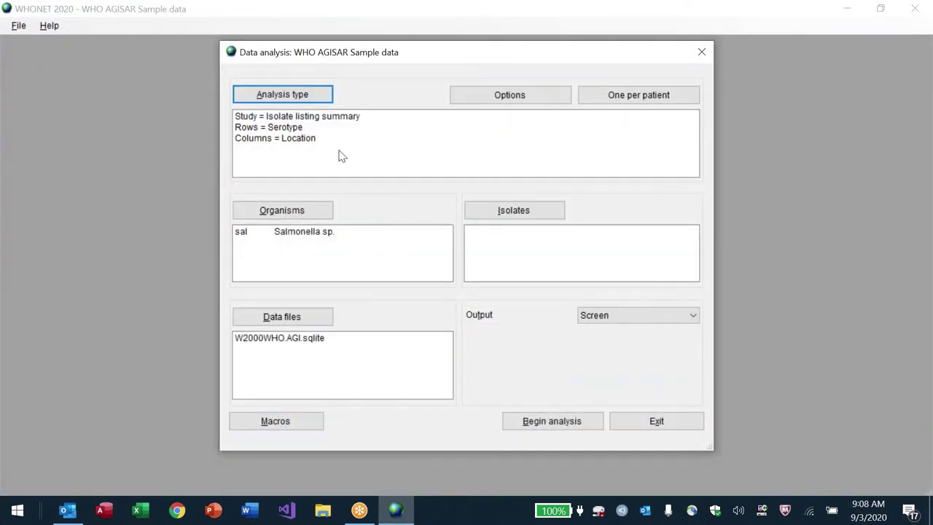
# Restrict the isolates to animal origin (code a), run the serotype-by-location summary and close its results
pyautogui.click(501, 212)
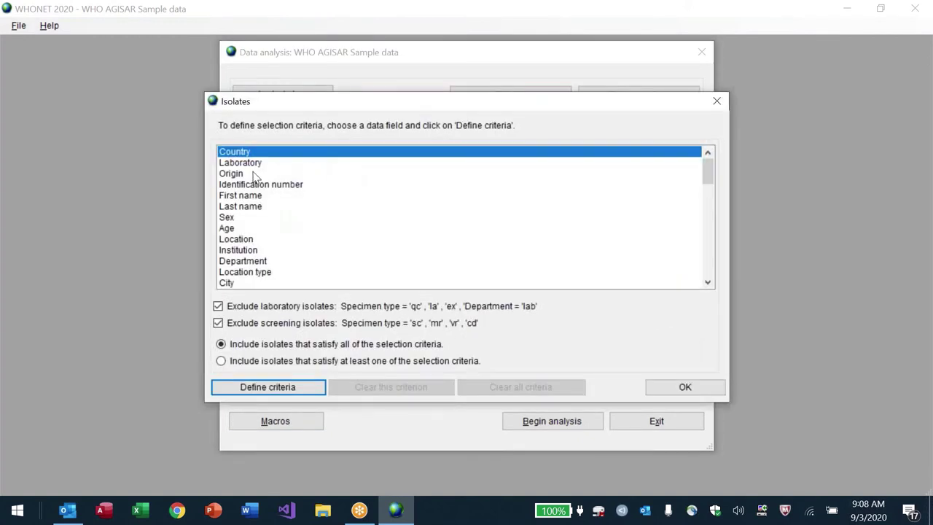
pyautogui.click(255, 175)
pyautogui.click(260, 185)
pyautogui.click(259, 176)
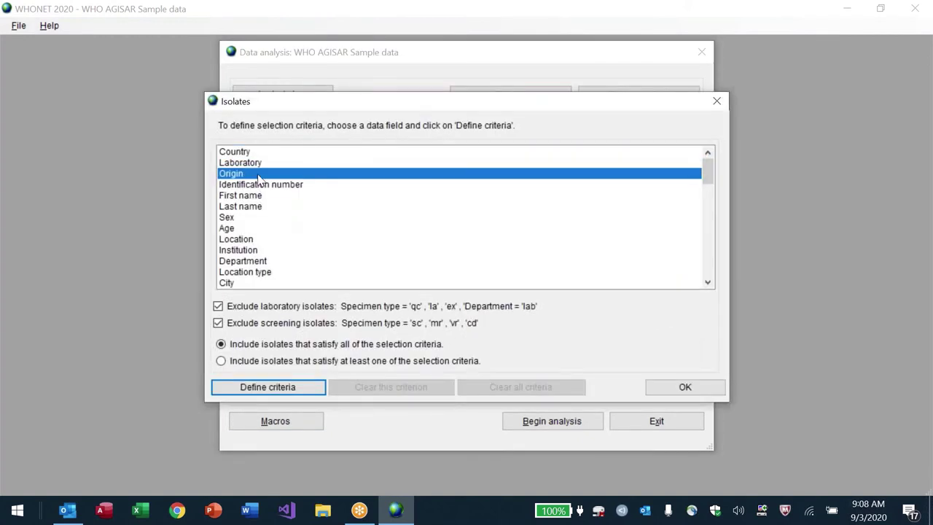
pyautogui.doubleClick(255, 176)
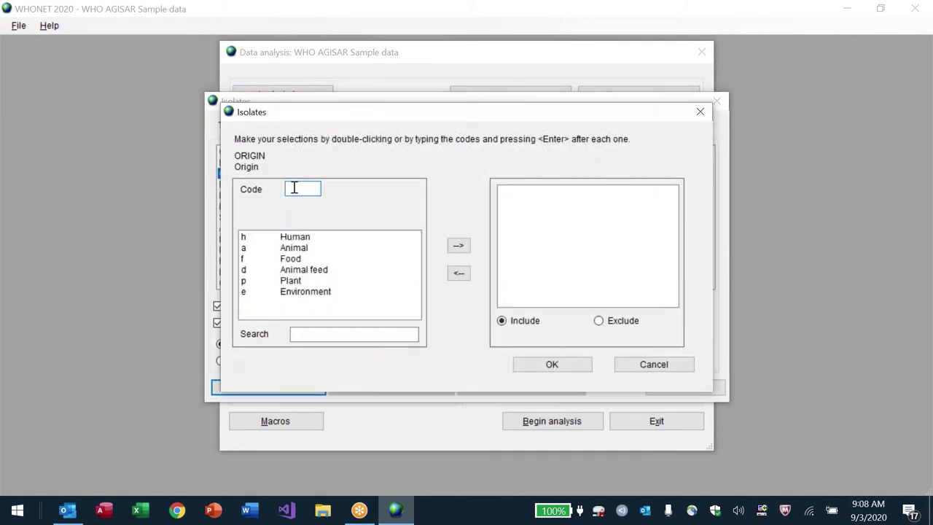
pyautogui.write('a')
pyautogui.click(458, 247)
pyautogui.click(303, 193)
pyautogui.write('a')
pyautogui.click(463, 251)
pyautogui.click(312, 188)
pyautogui.click(586, 364)
pyautogui.click(661, 390)
pyautogui.click(546, 420)
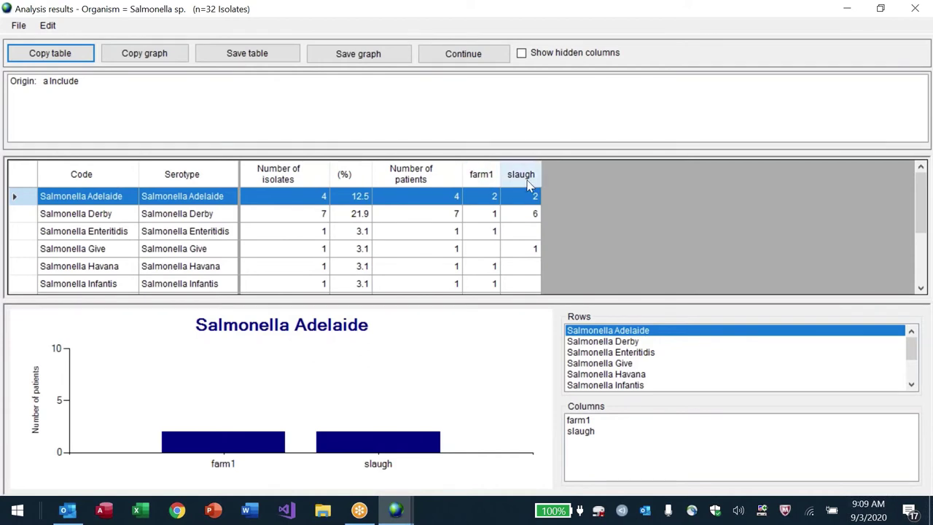
pyautogui.click(461, 59)
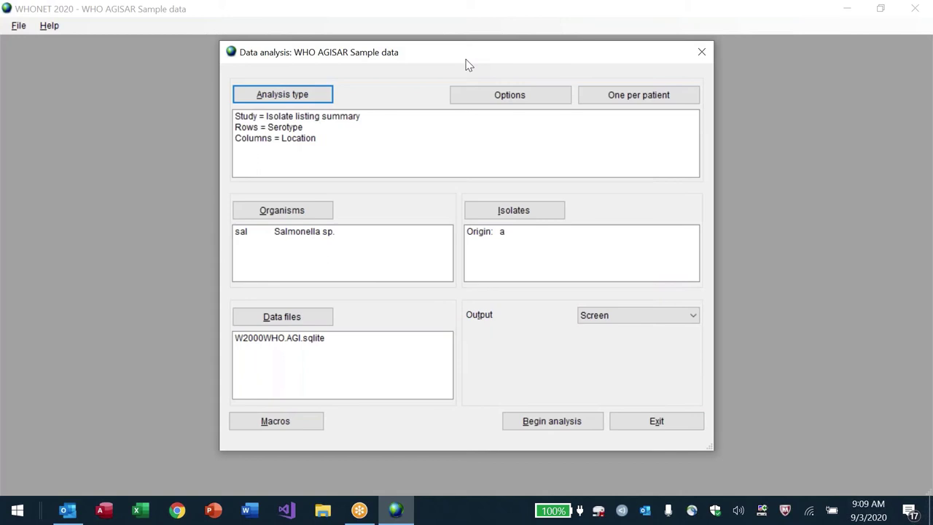
# Switch the analysis to %RIS and test measurements for all antibiotics and replace Salmonella with Escherichia coli (eco)
pyautogui.click(271, 102)
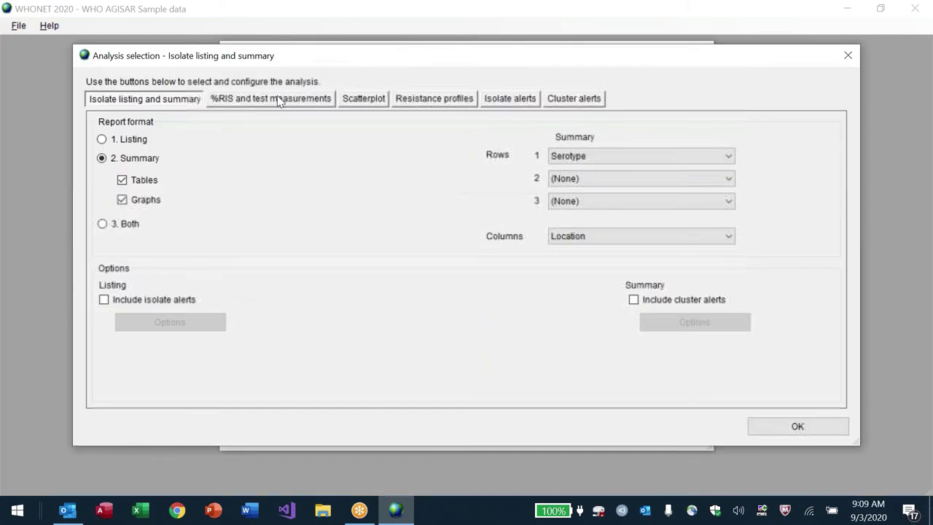
pyautogui.click(278, 102)
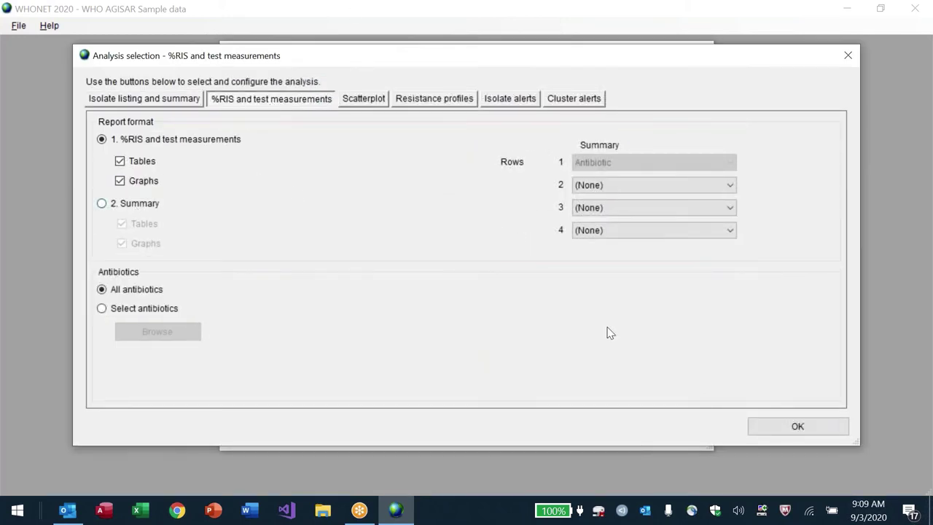
pyautogui.press('alt')
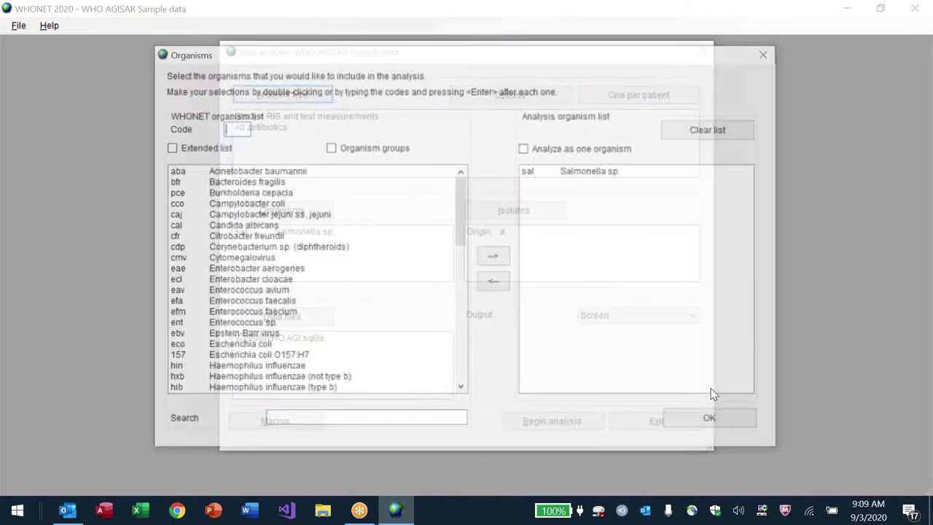
pyautogui.press('Tab')
pyautogui.click(495, 282)
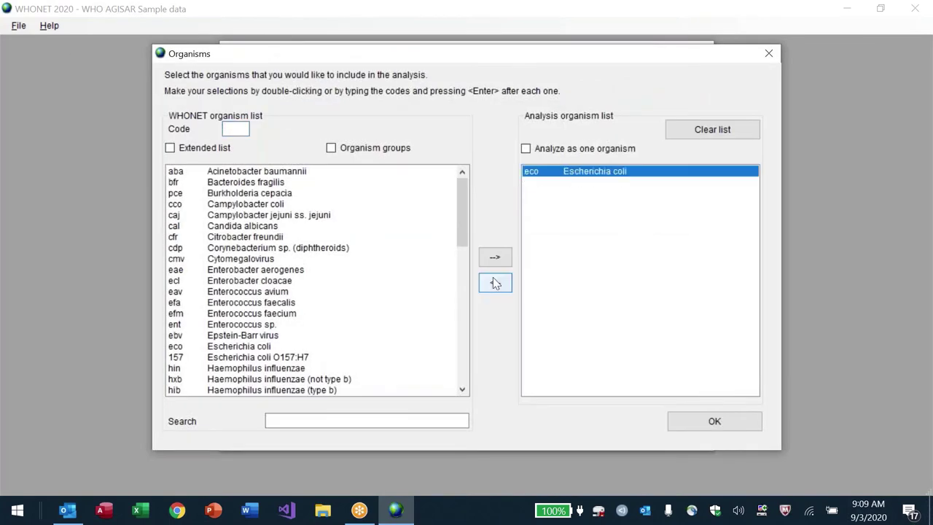
pyautogui.press('Return')
# Clear all isolate selection criteria and run the Escherichia coli analysis
pyautogui.click(533, 207)
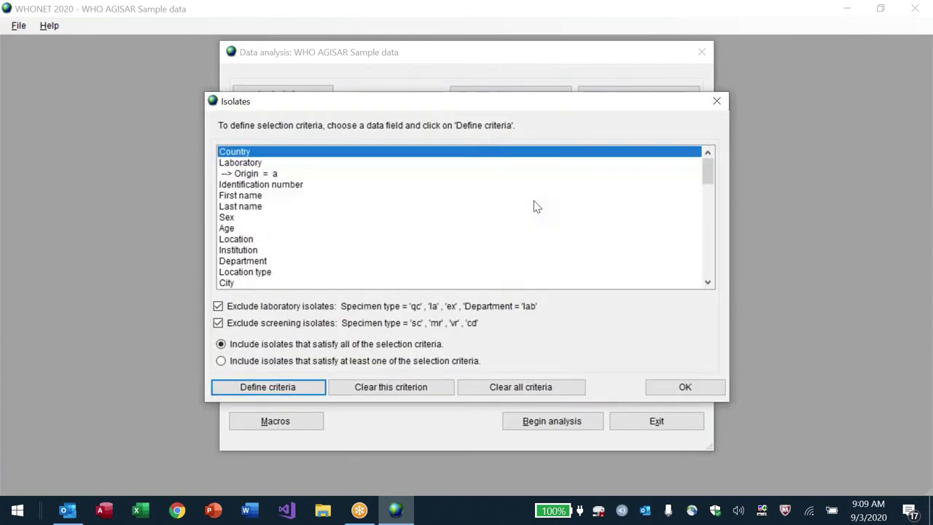
pyautogui.click(554, 392)
pyautogui.click(493, 304)
pyautogui.click(669, 387)
pyautogui.click(548, 422)
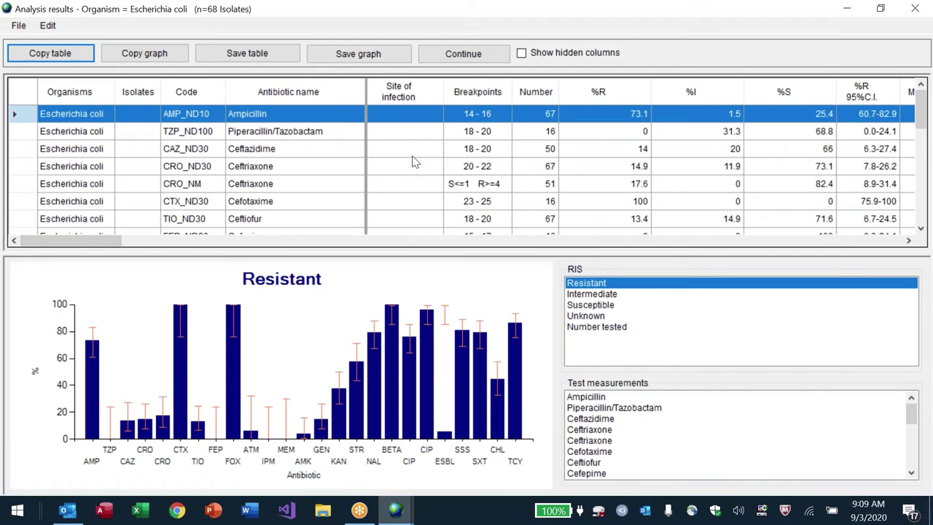
# Examine the Escherichia coli resistance percentages for all antibiotics down to Tetracycline and return to the Ampicillin row
pyautogui.click(411, 153)
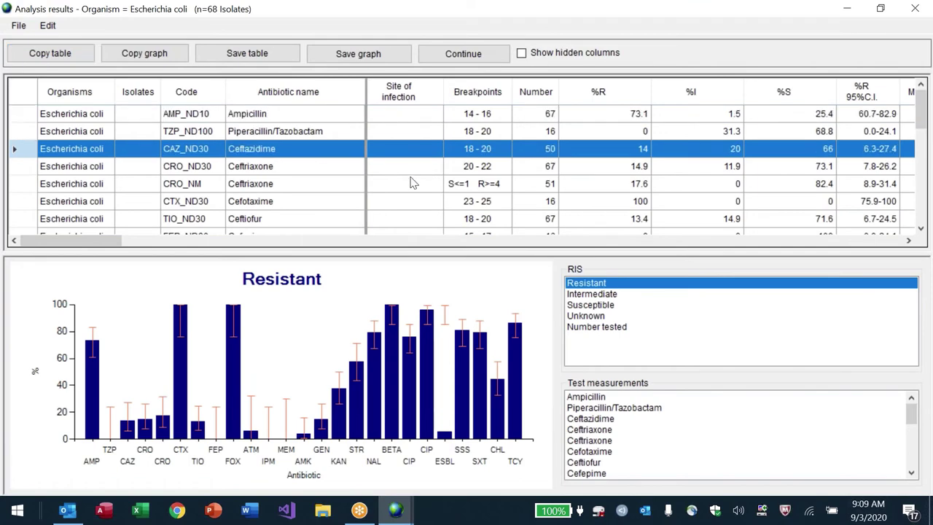
pyautogui.press('Down')
pyautogui.press('Down')
pyautogui.press('Down')
pyautogui.press('Down')
pyautogui.press('Down')
pyautogui.press('Down')
pyautogui.press('Down')
pyautogui.press('Down')
pyautogui.press('Down')
pyautogui.press('Down')
pyautogui.press('Down')
pyautogui.press('Down')
pyautogui.press('Down')
pyautogui.press('Down')
pyautogui.press('Down')
pyautogui.press('Down')
pyautogui.press('Down')
pyautogui.press('Down')
pyautogui.press('Down')
pyautogui.press('Down')
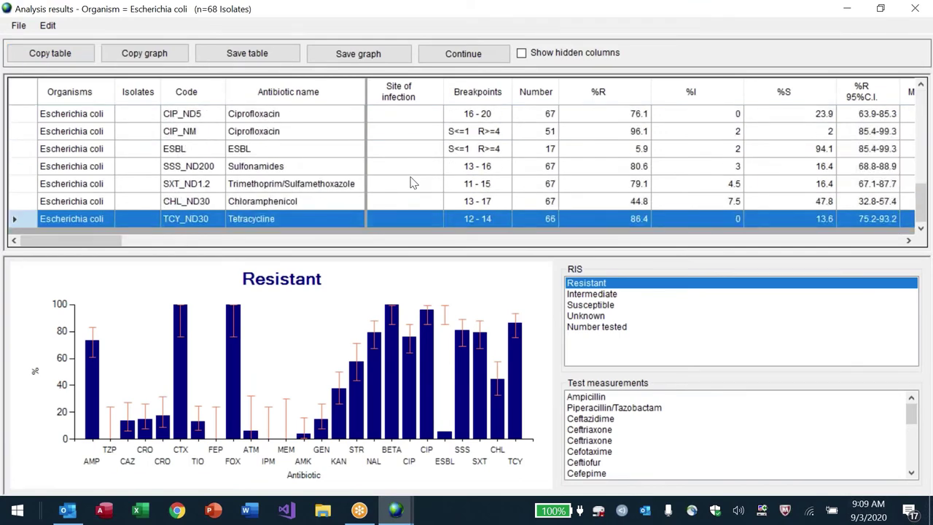
pyautogui.press('Up')
pyautogui.press('Up')
pyautogui.press('Up')
pyautogui.press('Up')
pyautogui.press('Up')
pyautogui.press('Up')
pyautogui.press('Up')
pyautogui.press('Up')
pyautogui.press('Up')
pyautogui.press('Up')
pyautogui.press('Up')
pyautogui.press('Up')
pyautogui.press('Up')
pyautogui.press('Up')
pyautogui.press('Up')
pyautogui.press('Up')
pyautogui.press('Up')
pyautogui.press('Up')
pyautogui.press('Up')
pyautogui.press('Up')
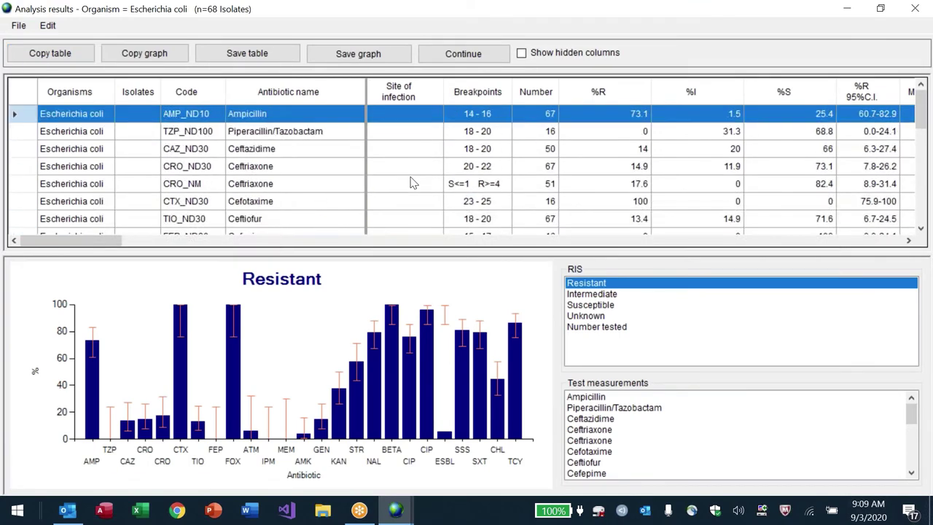
# Check the Escherichia coli breakpoints for Ceftriaxone, Cefotaxime and Ceftiofur and close the results
pyautogui.click(505, 166)
pyautogui.click(491, 184)
pyautogui.click(494, 203)
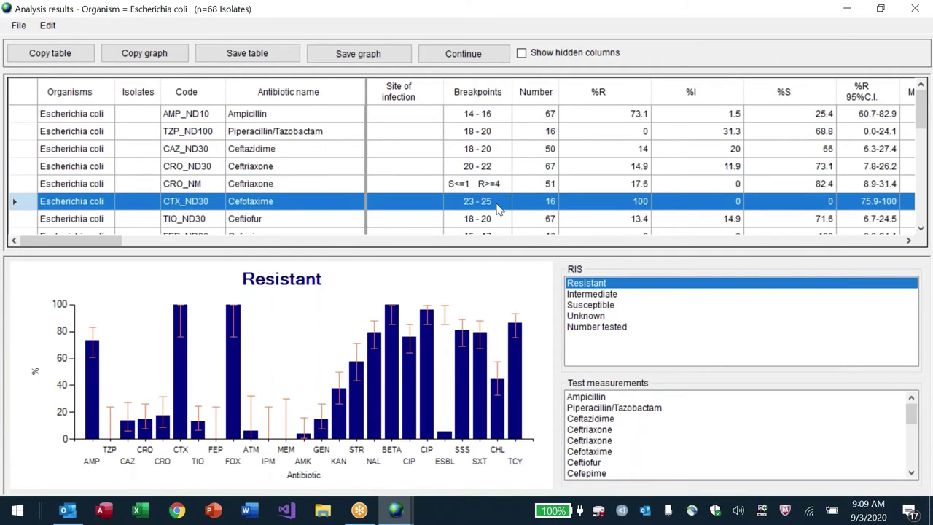
pyautogui.click(495, 217)
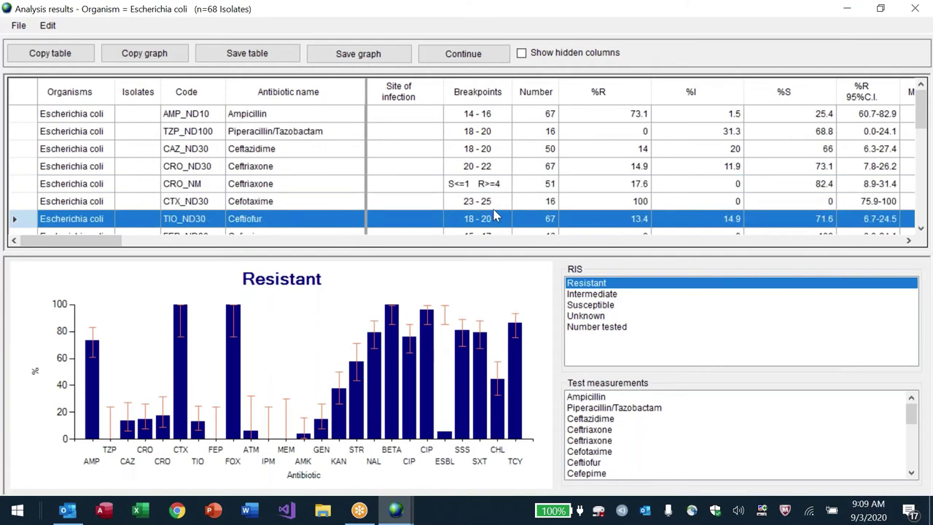
pyautogui.click(434, 56)
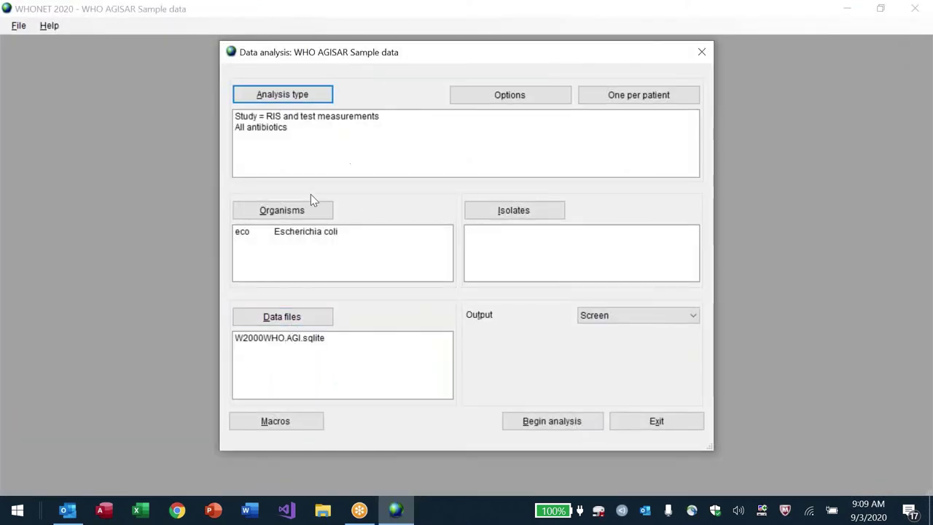
# Try to run the analysis with Staphylococcus auricularis (sai) in place of Escherichia coli
pyautogui.click(307, 211)
pyautogui.write('sai')
pyautogui.press('Return')
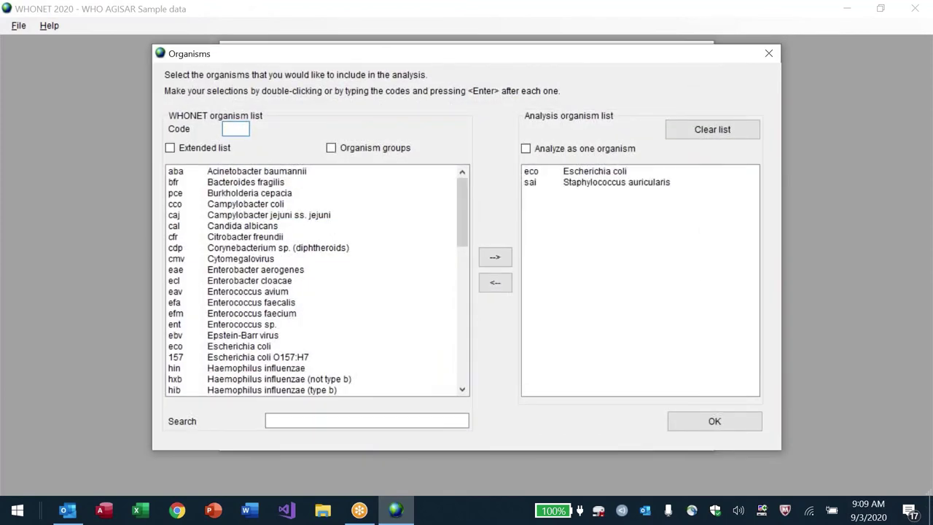
pyautogui.click(575, 170)
pyautogui.click(493, 284)
pyautogui.press('Return')
pyautogui.press('Return')
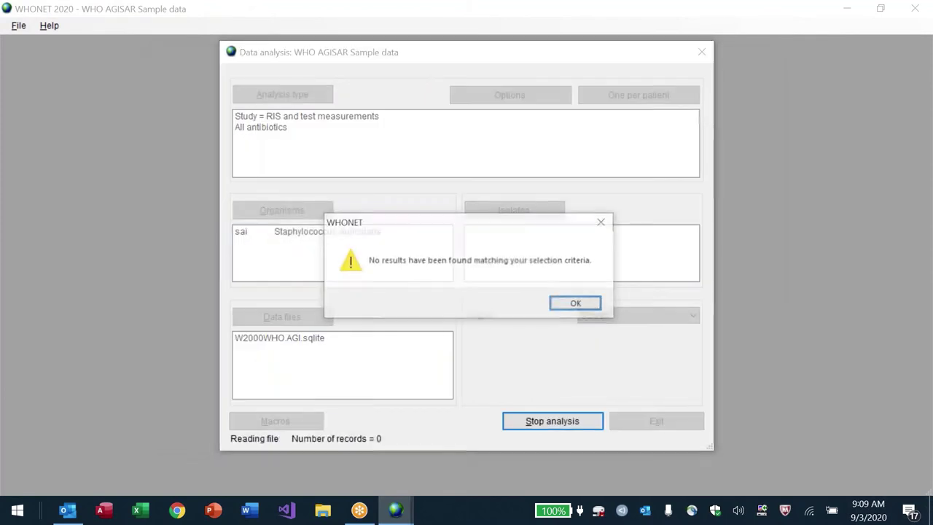
pyautogui.press('Return')
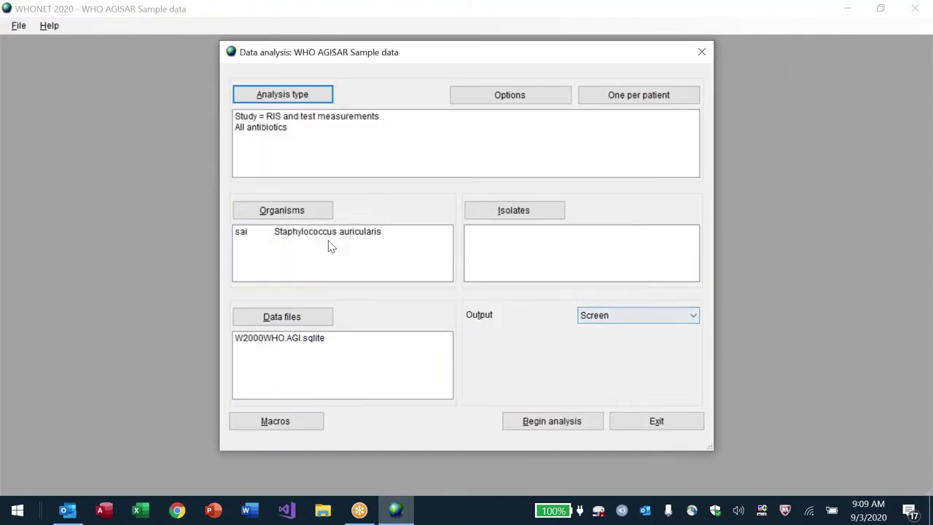
# Replace Staphylococcus auricularis with Salmonella sp. (sal) in the organism list and run the analysis
pyautogui.click(316, 207)
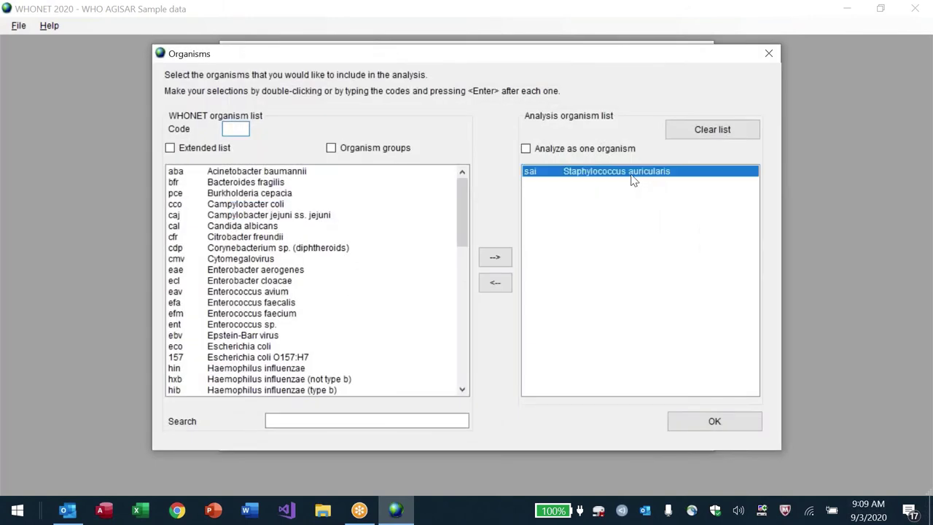
pyautogui.doubleClick(631, 182)
pyautogui.click(246, 129)
pyautogui.write('sa:')
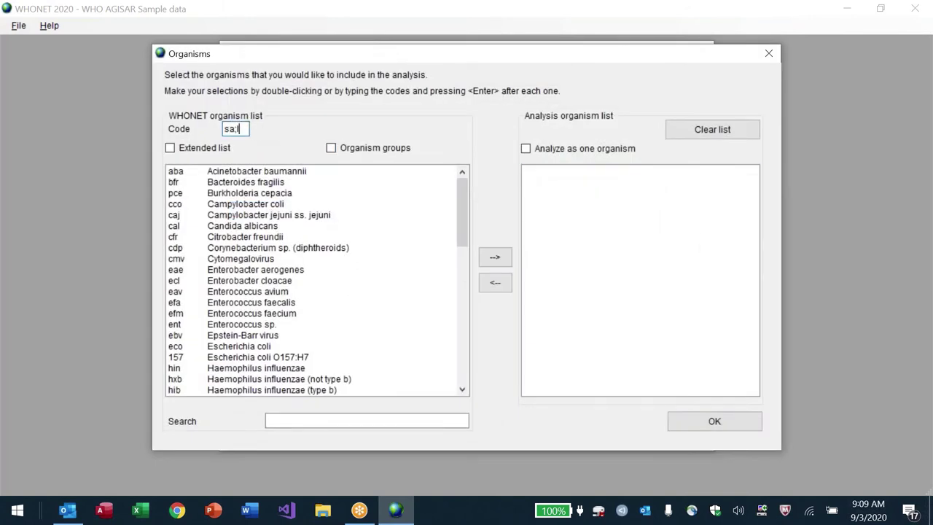
pyautogui.write('l')
pyautogui.press('Return')
pyautogui.press('Return')
pyautogui.press('Return')
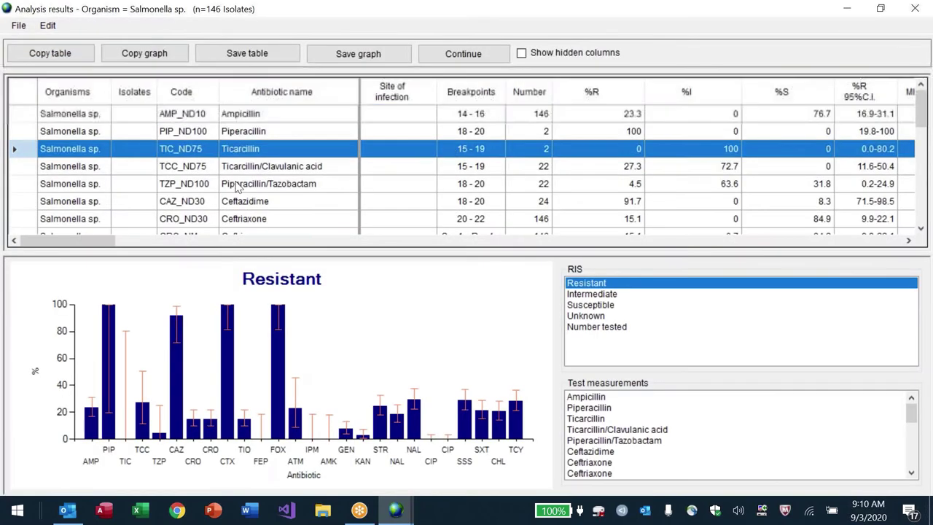
# Examine the Salmonella breakpoints and resistance percentages for all antibiotics from Ampicillin down to Tetracycline and back
pyautogui.press('Down')
pyautogui.press('Down')
pyautogui.press('Down')
pyautogui.press('Down')
pyautogui.press('Down')
pyautogui.press('Down')
pyautogui.press('Down')
pyautogui.press('Down')
pyautogui.press('Down')
pyautogui.press('Down')
pyautogui.press('Down')
pyautogui.press('Down')
pyautogui.press('Down')
pyautogui.press('Down')
pyautogui.press('Down')
pyautogui.press('Down')
pyautogui.press('Down')
pyautogui.press('Down')
pyautogui.press('Down')
pyautogui.press('Down')
pyautogui.press('Down')
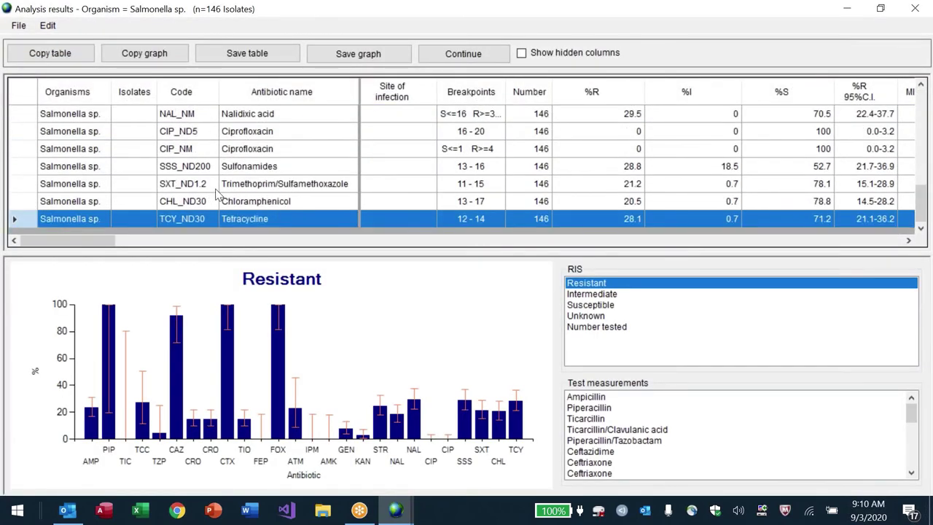
pyautogui.press('Up')
pyautogui.press('Up')
pyautogui.press('Up')
pyautogui.press('Up')
pyautogui.press('Up')
pyautogui.press('Up')
pyautogui.press('Up')
pyautogui.press('Up')
pyautogui.press('Up')
pyautogui.press('Up')
pyautogui.press('Up')
pyautogui.press('Up')
pyautogui.press('Up')
pyautogui.press('Up')
pyautogui.press('Up')
pyautogui.press('Up')
pyautogui.press('Up')
pyautogui.press('Up')
pyautogui.press('Up')
pyautogui.press('Up')
pyautogui.press('Up')
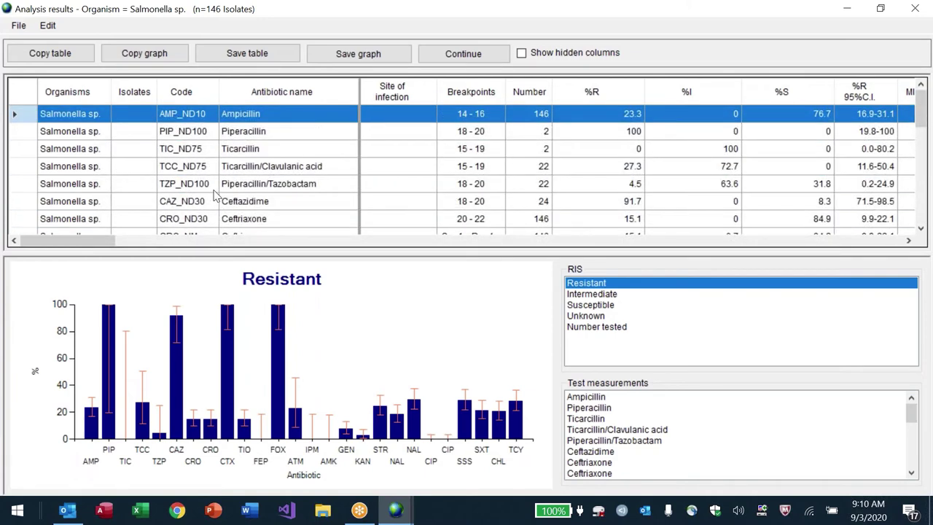
pyautogui.press('Down')
pyautogui.press('Down')
pyautogui.press('Down')
pyautogui.press('Down')
pyautogui.press('Down')
pyautogui.press('Down')
pyautogui.press('Down')
pyautogui.press('Down')
pyautogui.press('Down')
pyautogui.press('Down')
pyautogui.press('Down')
pyautogui.press('Down')
pyautogui.press('Down')
pyautogui.press('Up')
pyautogui.press('Up')
pyautogui.press('Up')
pyautogui.press('Up')
pyautogui.press('Up')
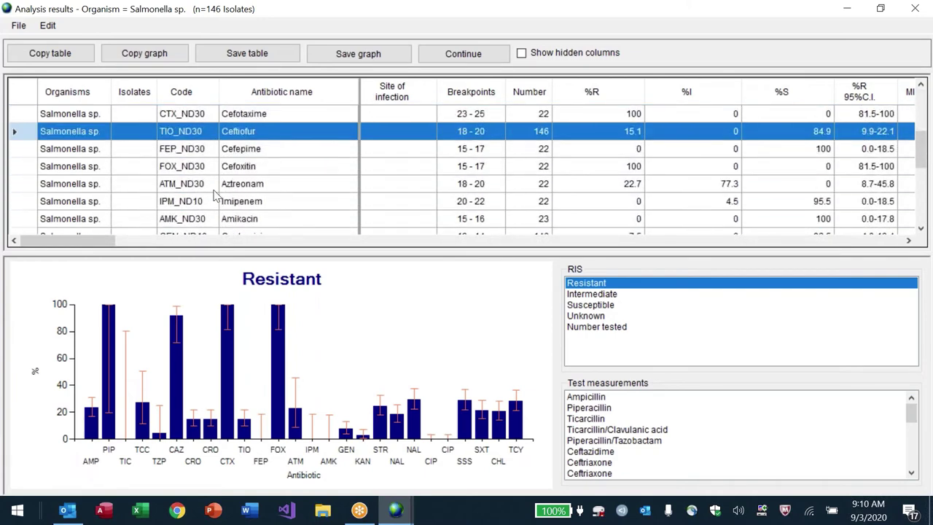
# Leave the Salmonella results and the data analysis, and open the current laboratory's configuration for modification
pyautogui.press('Escape')
pyautogui.press('Escape')
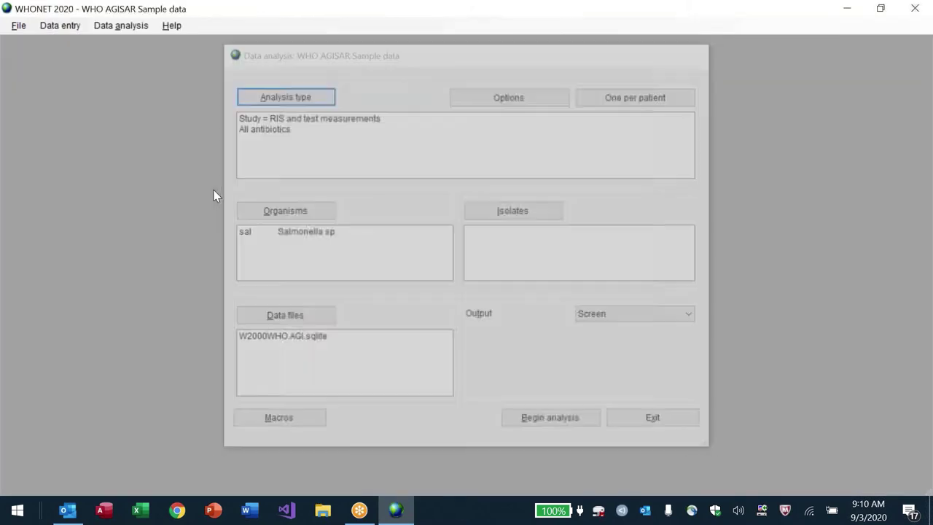
pyautogui.hotkey('alt', 'f')
pyautogui.press('Down')
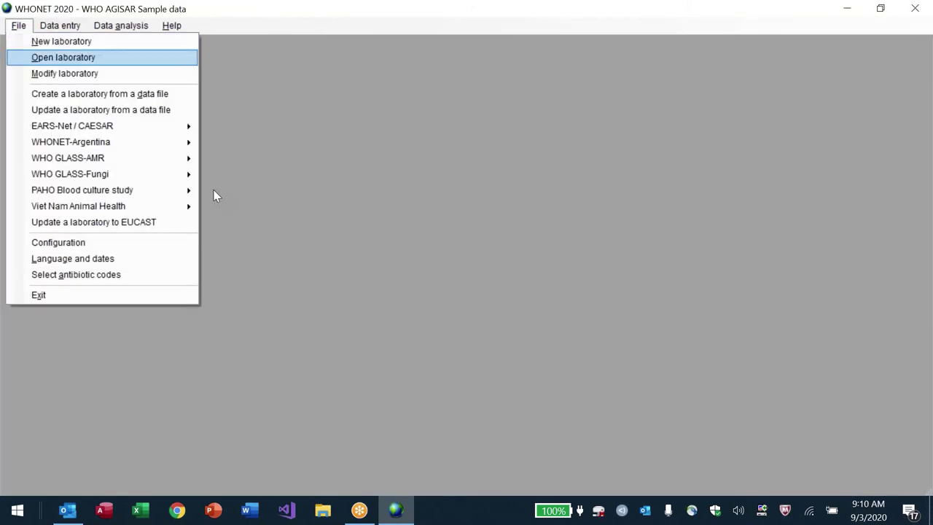
pyautogui.press('Down')
pyautogui.press('Return')
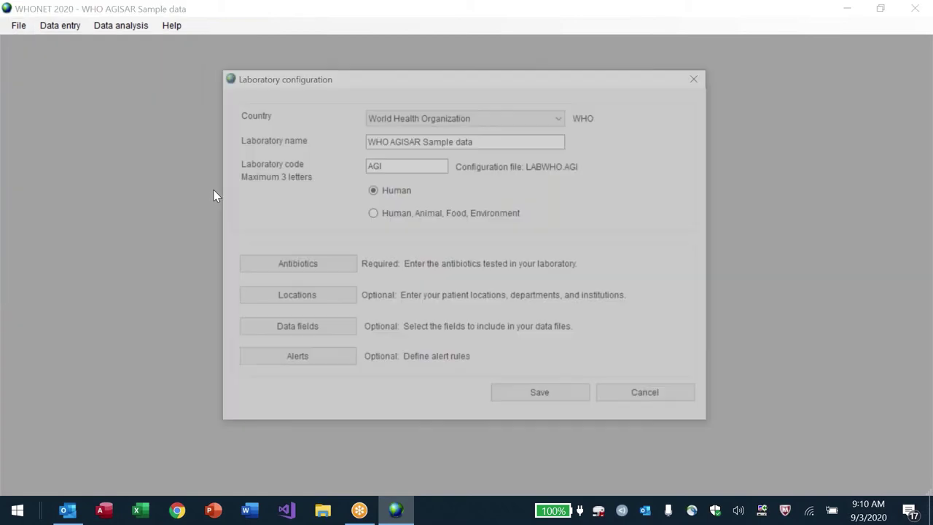
# Update the laboratory's antibiotic breakpoints and close the laboratory configuration
pyautogui.click(325, 269)
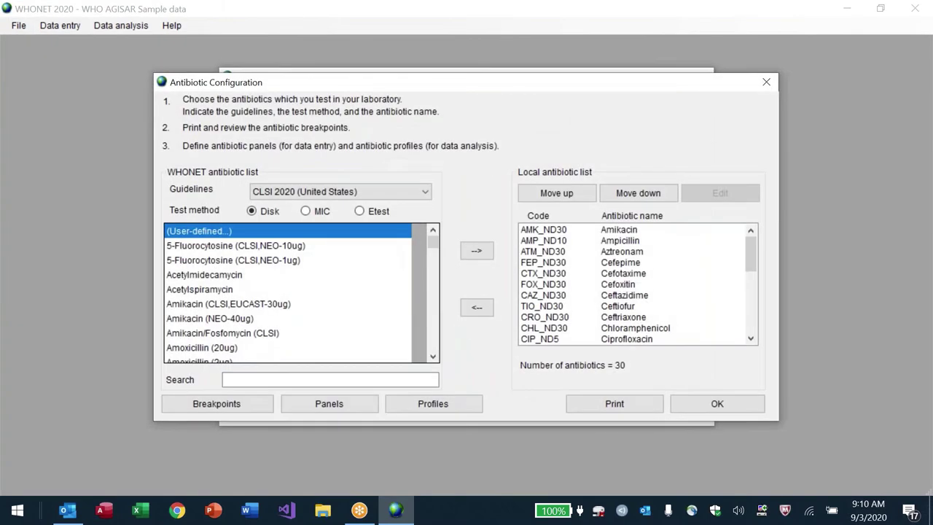
pyautogui.click(232, 408)
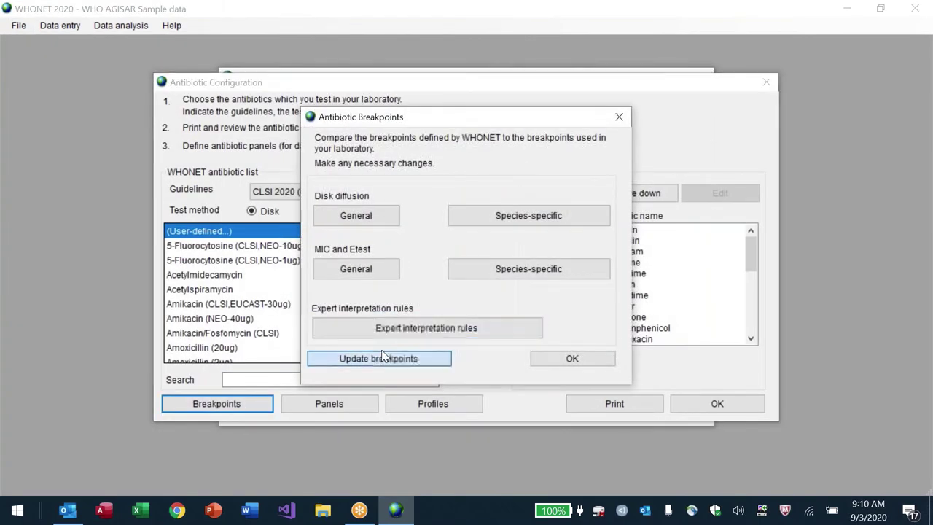
pyautogui.click(376, 358)
pyautogui.click(482, 299)
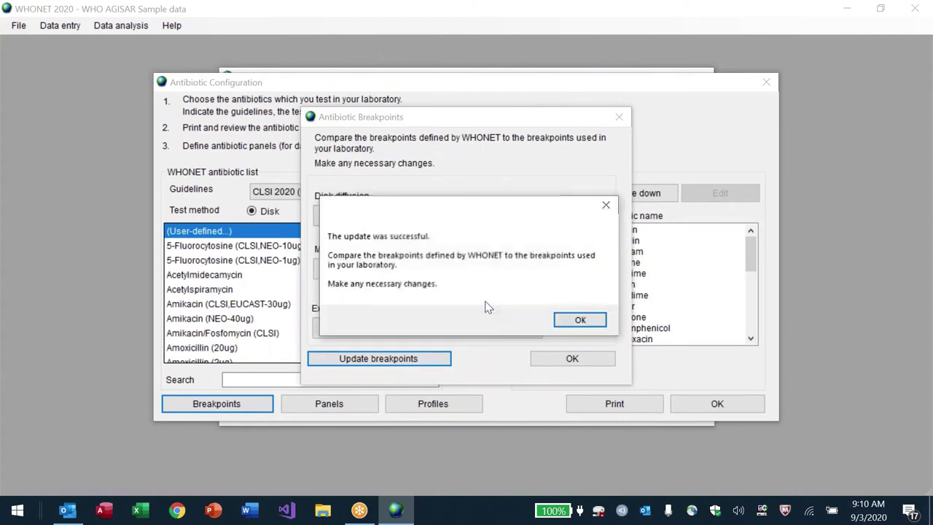
pyautogui.click(579, 318)
pyautogui.click(577, 359)
pyautogui.press('Escape')
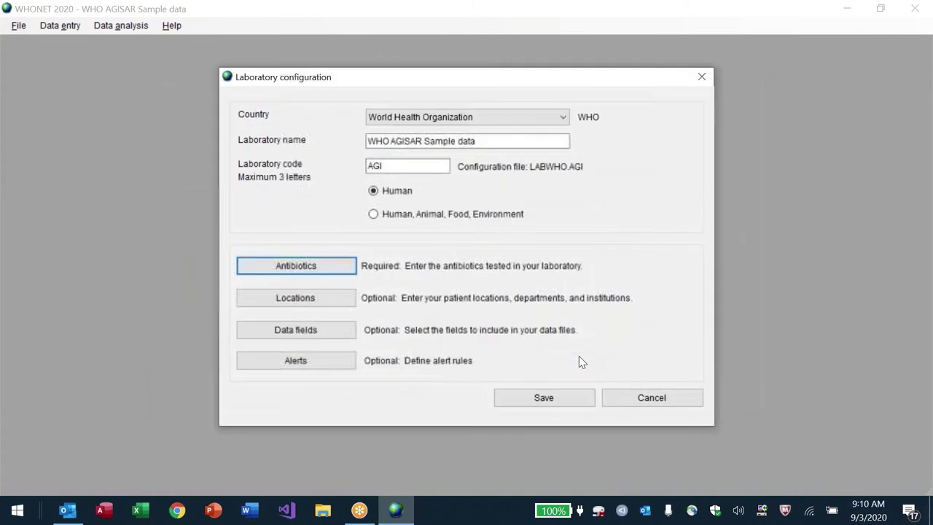
pyautogui.press('Escape')
# Start a new data analysis using %RIS and test measurements for all antibiotics
pyautogui.hotkey('alt', 'd')
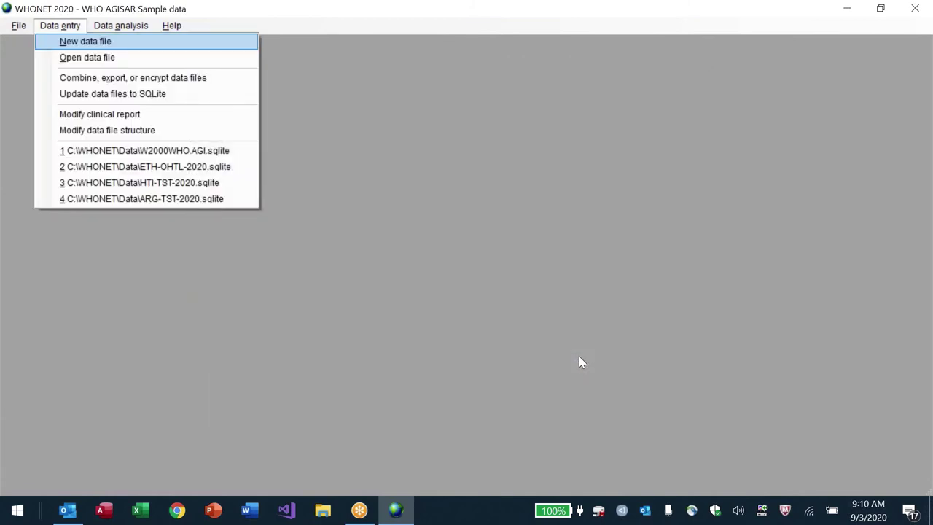
pyautogui.press('Escape')
pyautogui.press('Right')
pyautogui.press('Right')
pyautogui.press('Left')
pyautogui.press('Down')
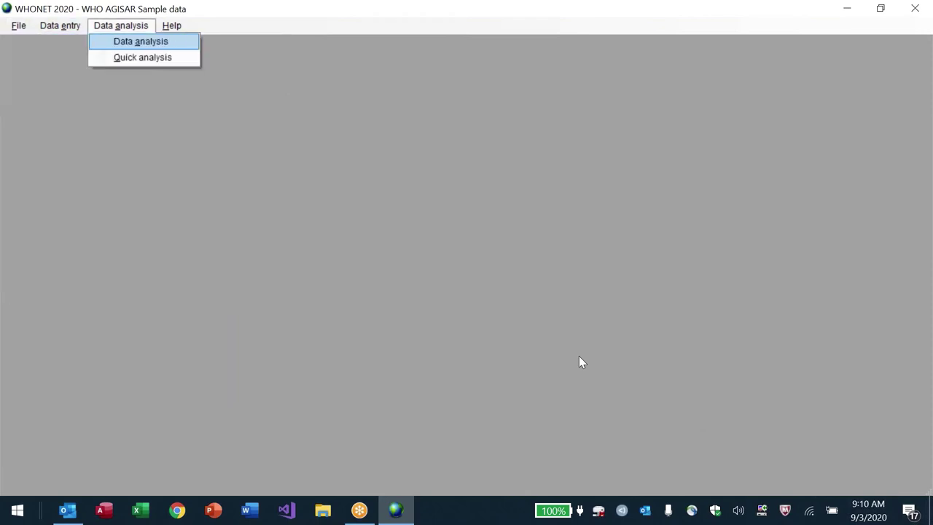
pyautogui.press('Return')
pyautogui.press('Return')
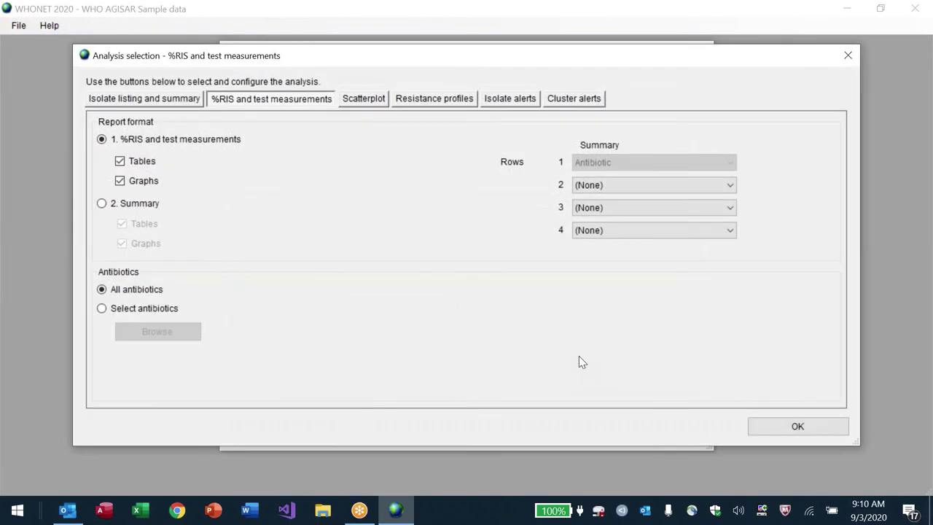
pyautogui.press('Return')
# Select Escherichia coli (eco) as the organism to analyze
pyautogui.hotkey('alt', 'o')
pyautogui.write('eco')
pyautogui.press('Return')
pyautogui.press('Return')
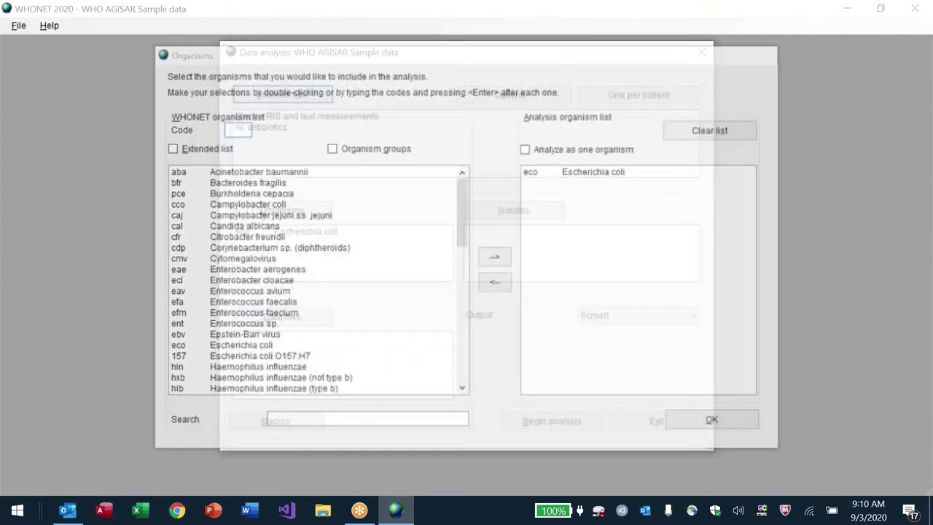
# Choose W2000WHO.AGI.sqlite as the data file and run the analysis
pyautogui.hotkey('alt', 'd')
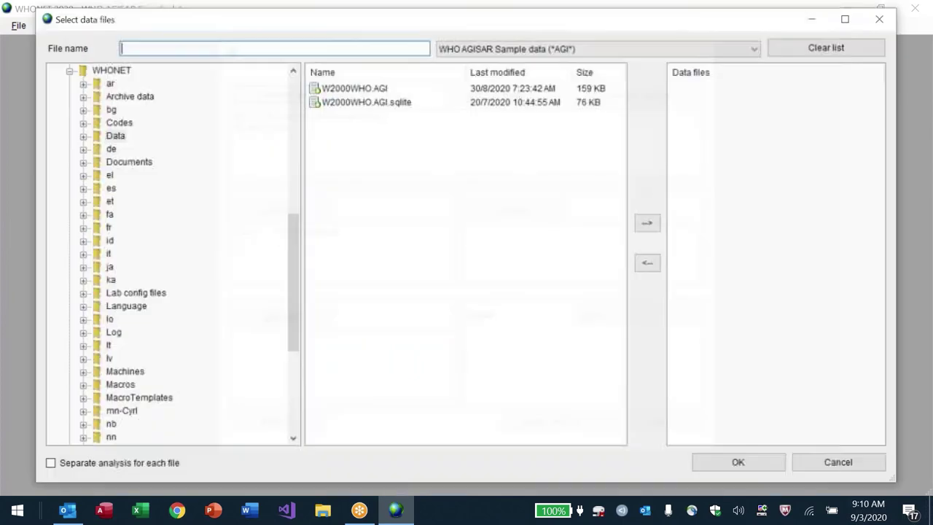
pyautogui.click(357, 105)
pyautogui.doubleClick(357, 105)
pyautogui.press('Return')
pyautogui.hotkey('alt', 'b')
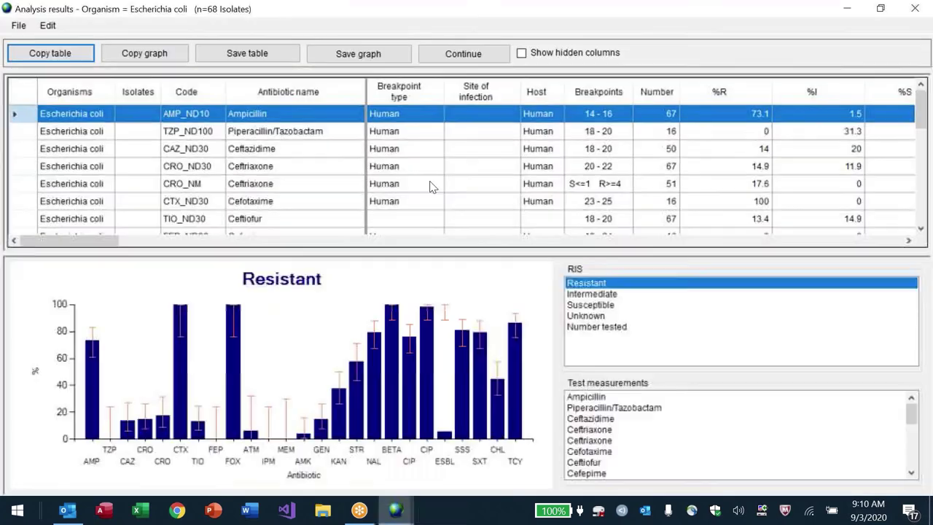
# Examine the breakpoint types, hosts, breakpoints and resistance of the Escherichia coli antibiotics down to Tetracycline and close the results
pyautogui.click(430, 184)
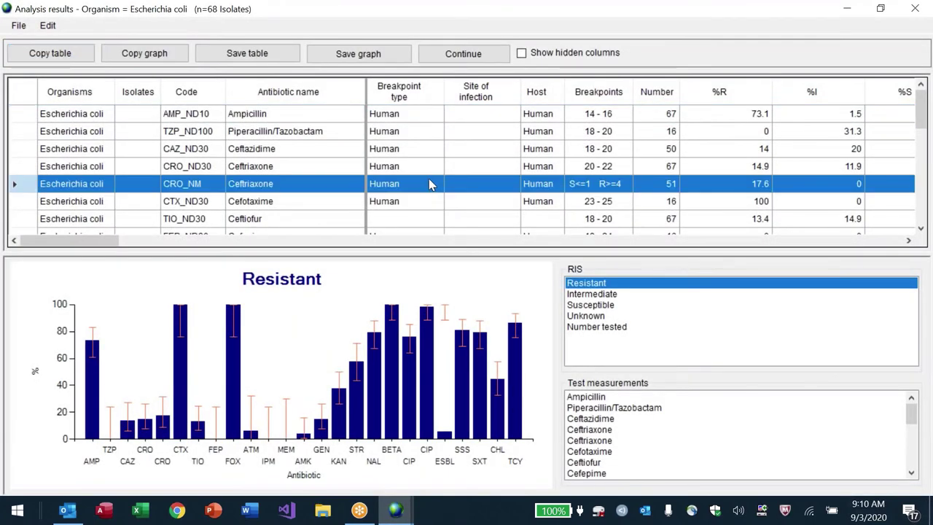
pyautogui.press('pagedown')
pyautogui.press('pagedown')
pyautogui.press('pagedown')
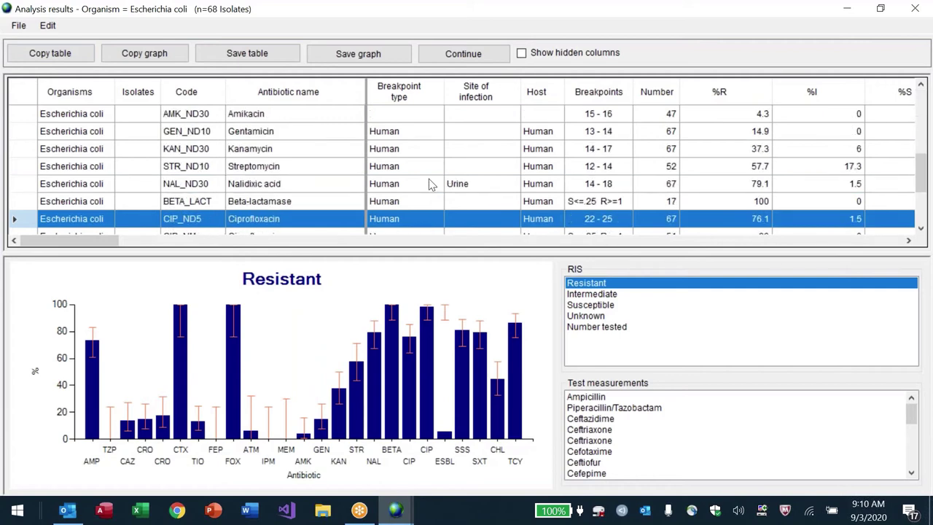
pyautogui.press('pageup')
pyautogui.press('pageup')
pyautogui.press('pagedown')
pyautogui.press('pagedown')
pyautogui.press('pageup')
pyautogui.press('pageup')
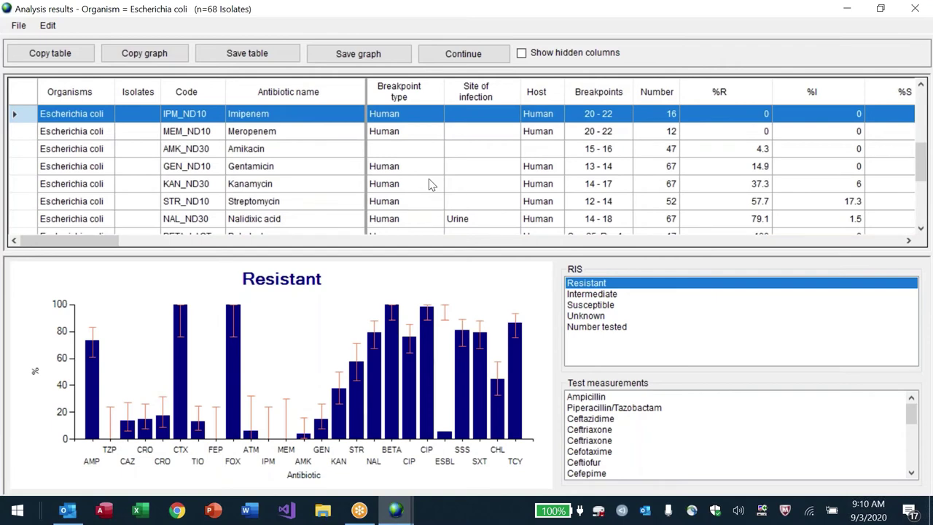
pyautogui.press('Down')
pyautogui.press('pagedown')
pyautogui.press('Down')
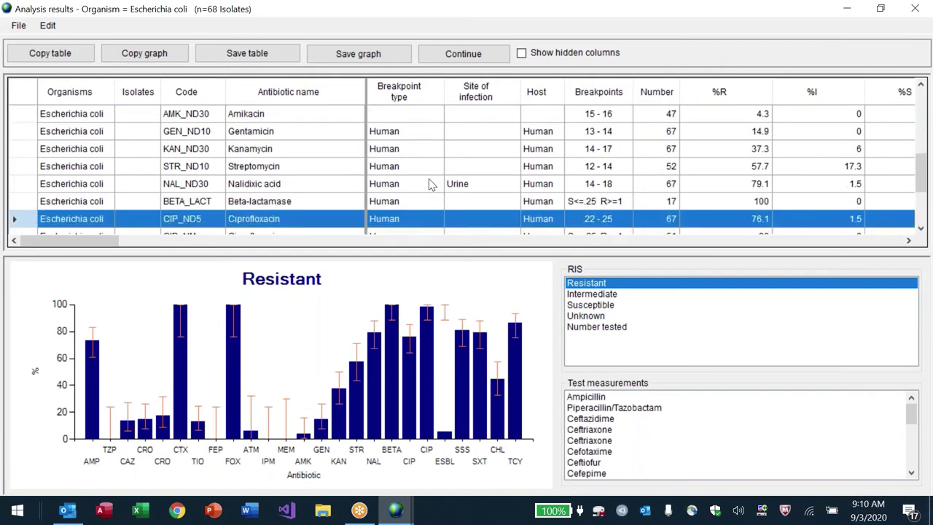
pyautogui.press('pagedown')
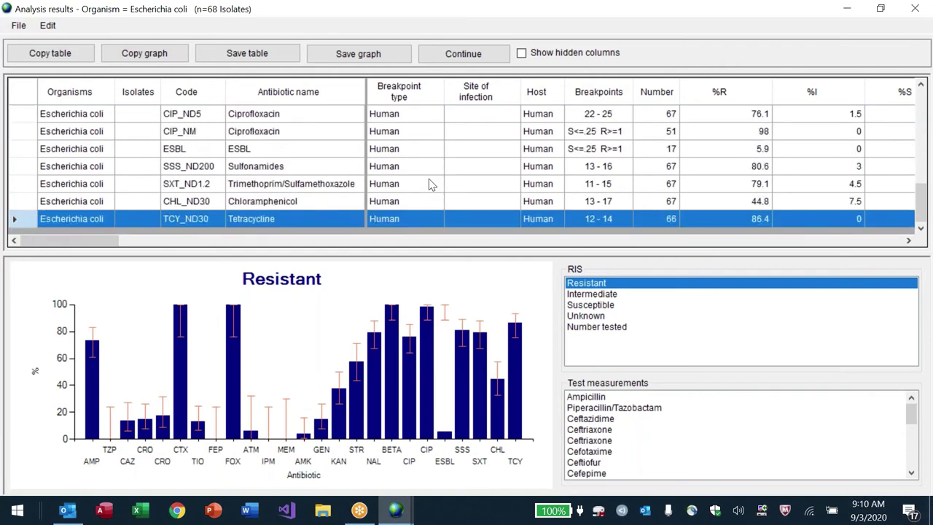
pyautogui.press('Escape')
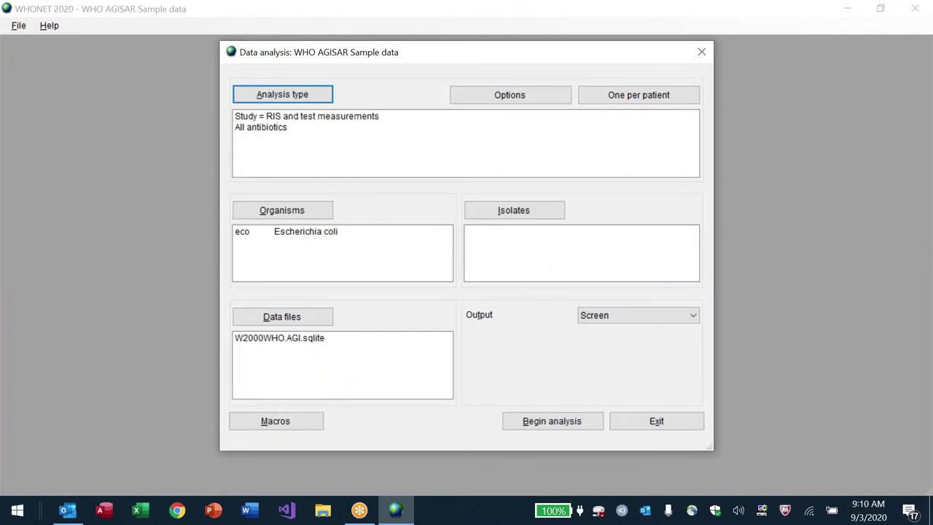
# Rerun the Escherichia coli analysis, review the Ceftiofur row and close the results
pyautogui.hotkey('alt', 'b')
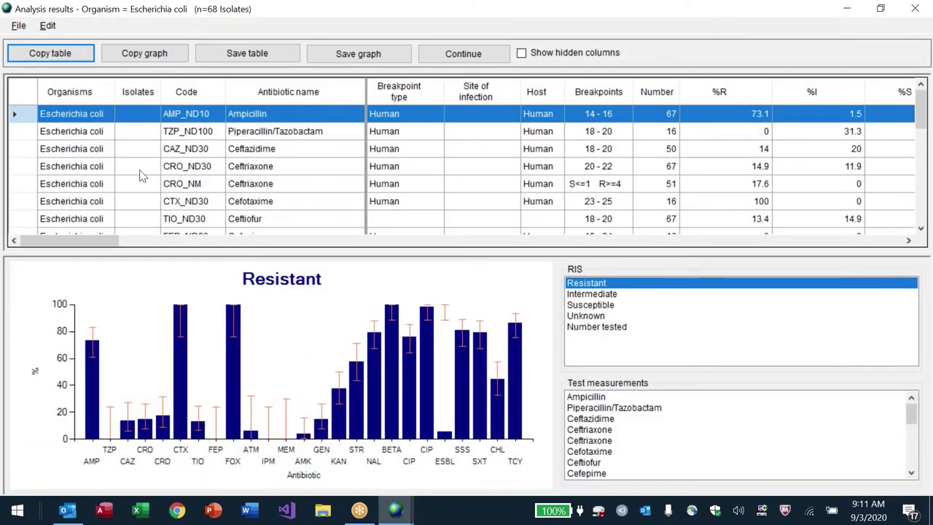
pyautogui.click(22, 219)
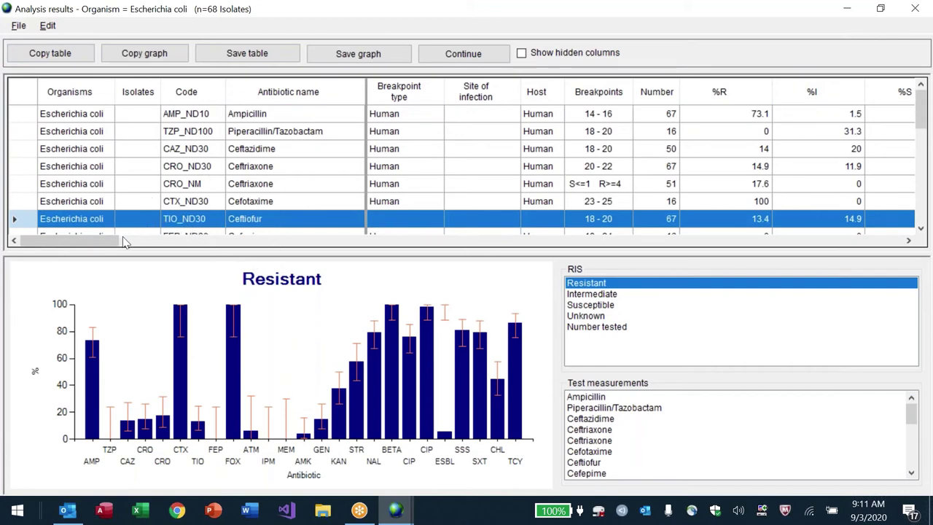
pyautogui.moveTo(122, 242); pyautogui.dragTo(54, 211)
pyautogui.click(452, 59)
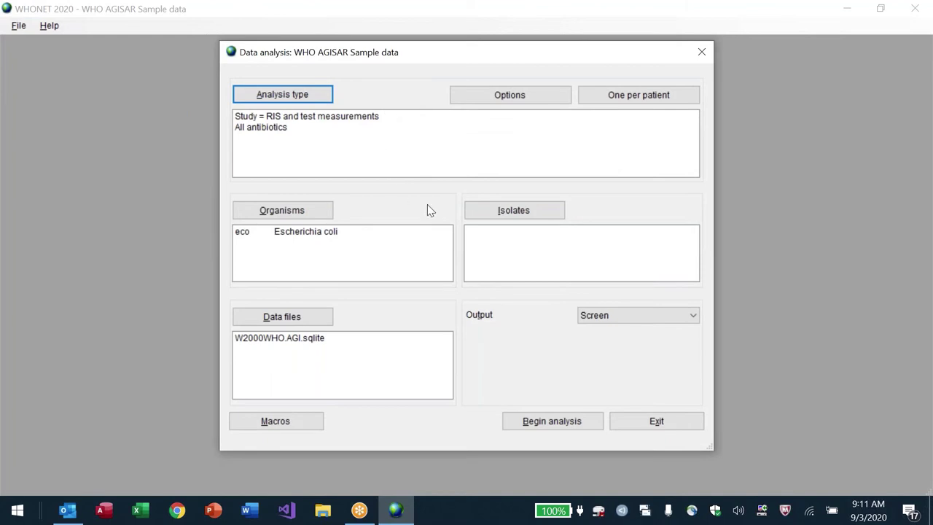
# Look up the Species field in the isolate selection criteria, view its list of codes and close without defining a criterion
pyautogui.click(526, 207)
pyautogui.click(266, 175)
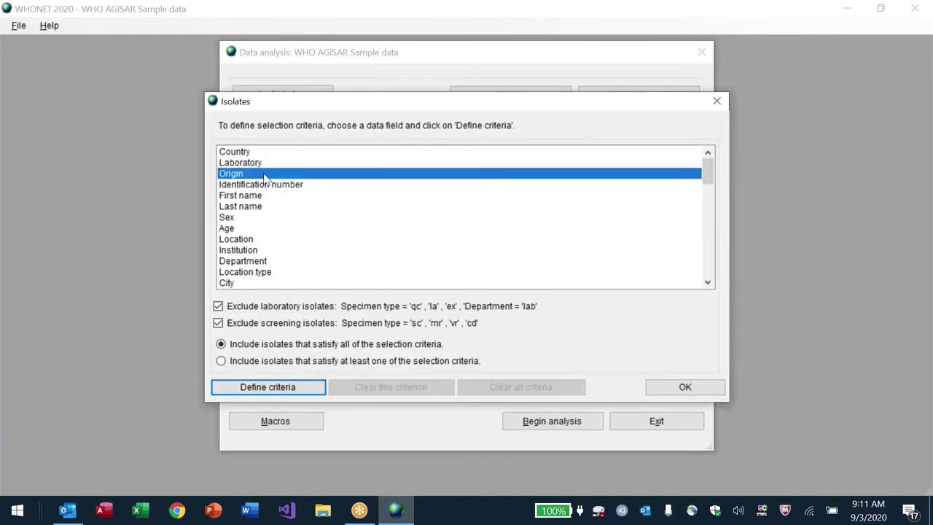
pyautogui.press('Down')
pyautogui.press('Down')
pyautogui.press('Down')
pyautogui.press('Down')
pyautogui.press('Down')
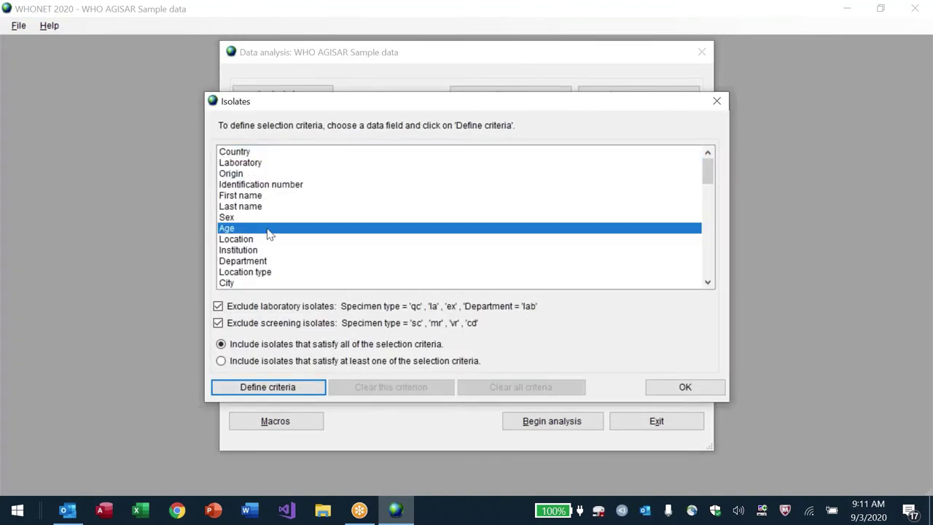
pyautogui.scroll(-1, 267, 236)
pyautogui.press('Down')
pyautogui.press('Down')
pyautogui.press('Down')
pyautogui.press('Down')
pyautogui.press('Down')
pyautogui.press('Down')
pyautogui.press('Down')
pyautogui.press('Down')
pyautogui.press('Down')
pyautogui.press('Down')
pyautogui.press('Down')
pyautogui.press('Down')
pyautogui.press('Down')
pyautogui.press('Down')
pyautogui.press('Down')
pyautogui.press('Down')
pyautogui.press('Down')
pyautogui.press('Down')
pyautogui.press('Up')
pyautogui.press('Up')
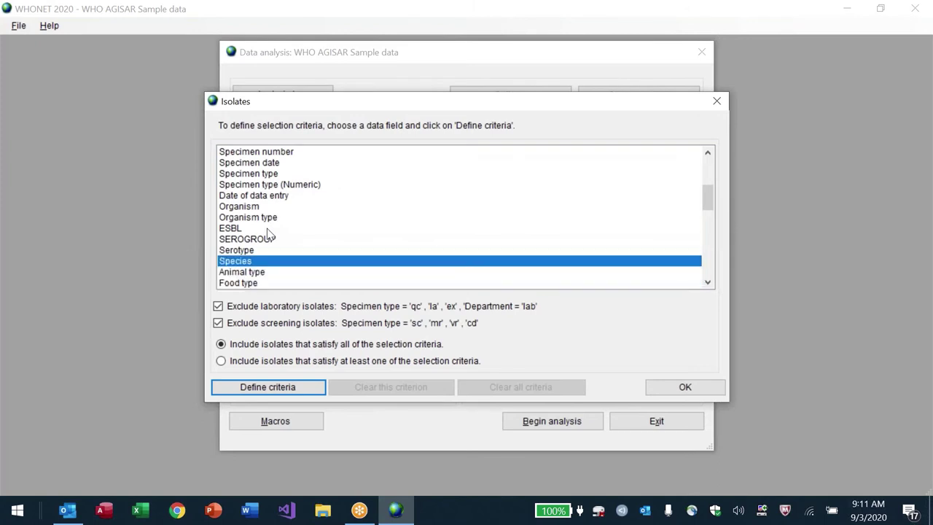
pyautogui.press('Return')
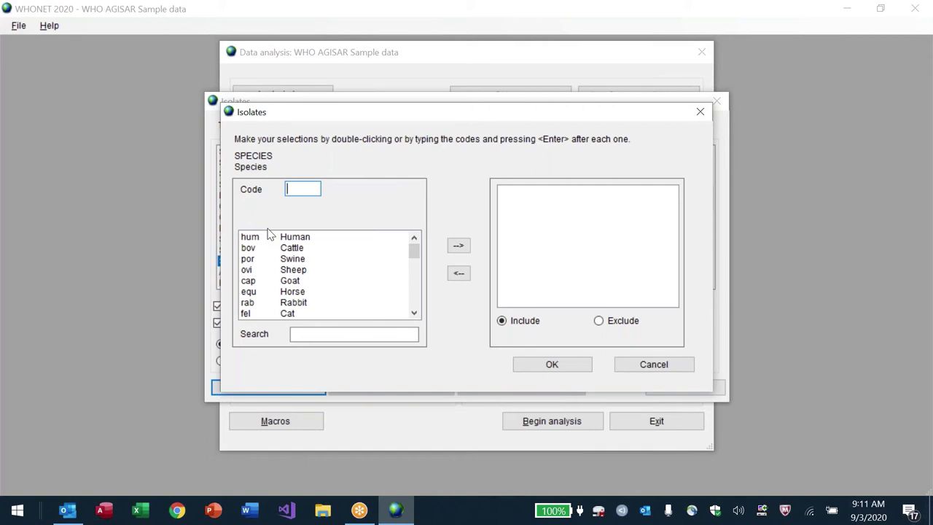
pyautogui.press('Escape')
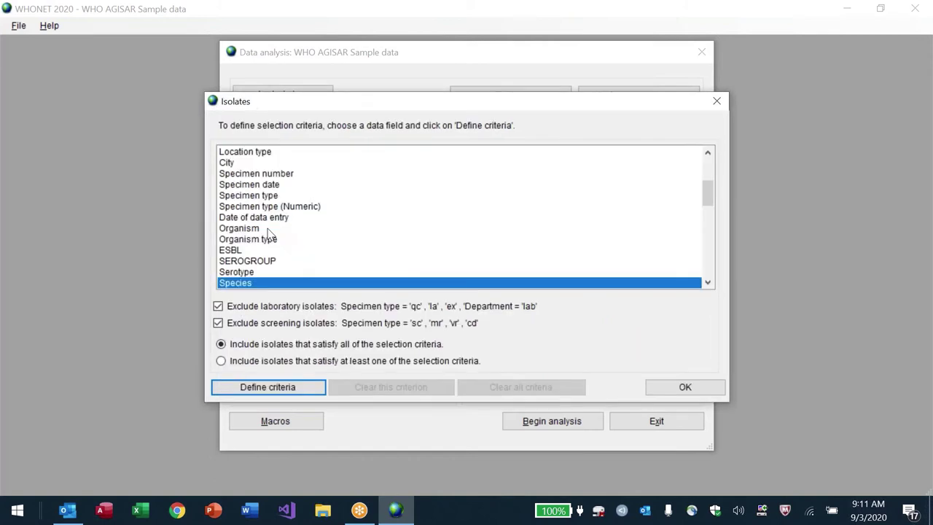
pyautogui.press('Escape')
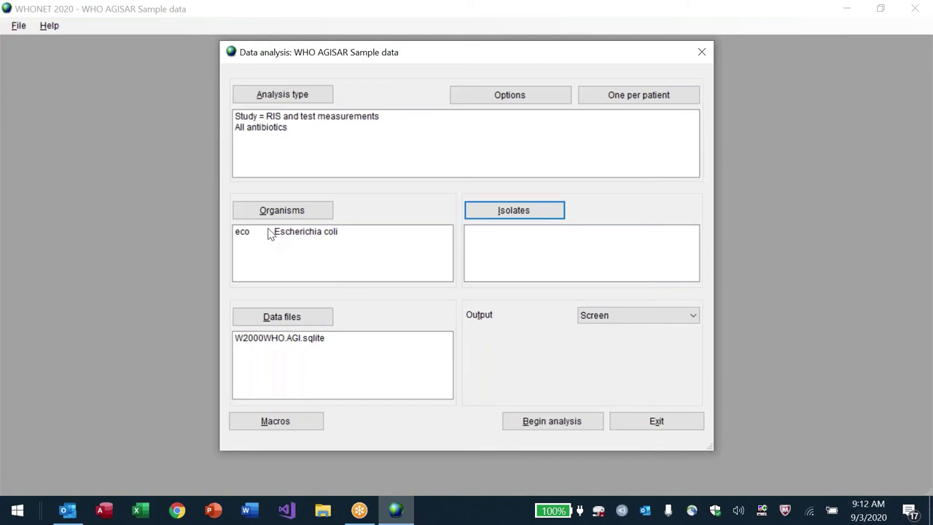
# Leave the data analysis and open W2000WHO.AGI.sqlite for data entry
pyautogui.press('Escape')
pyautogui.hotkey('alt', 'd')
pyautogui.press('Up')
pyautogui.press('Up')
pyautogui.press('Up')
pyautogui.press('Up')
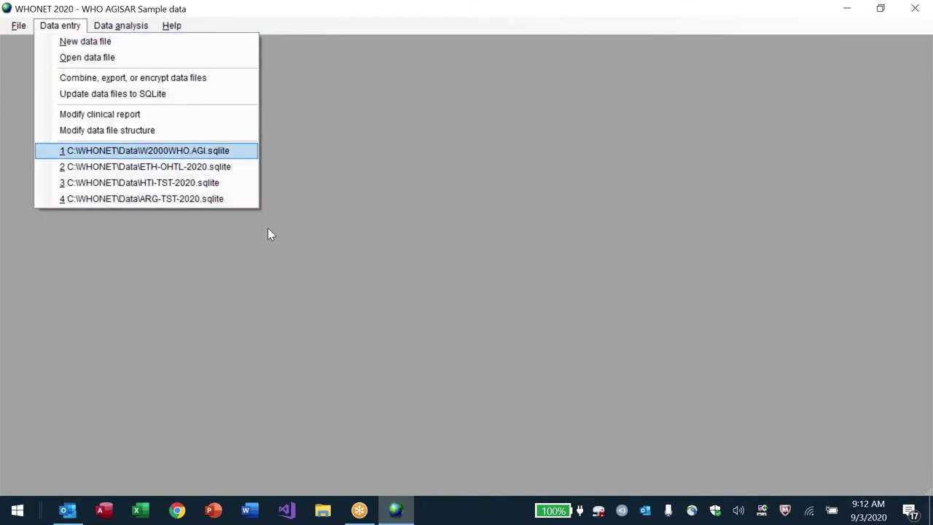
pyautogui.press('Return')
# Enter eco as the organism of a human isolate, check the origin field and exit data entry without saving
pyautogui.click(156, 283)
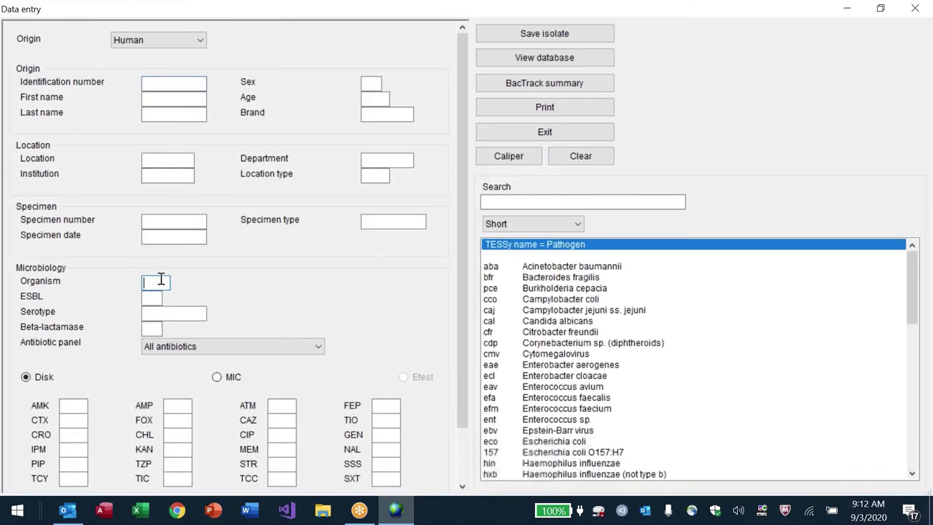
pyautogui.write('eco')
pyautogui.press('Return')
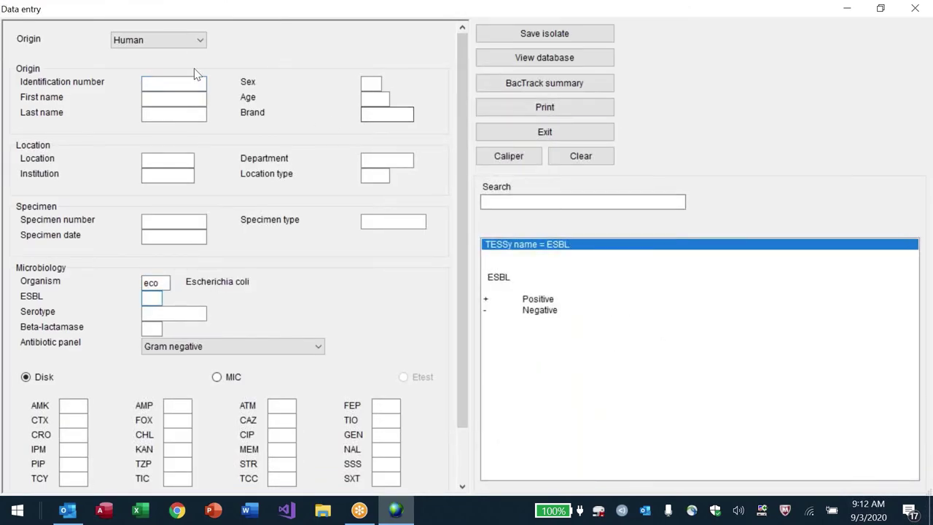
pyautogui.click(184, 46)
pyautogui.click(200, 39)
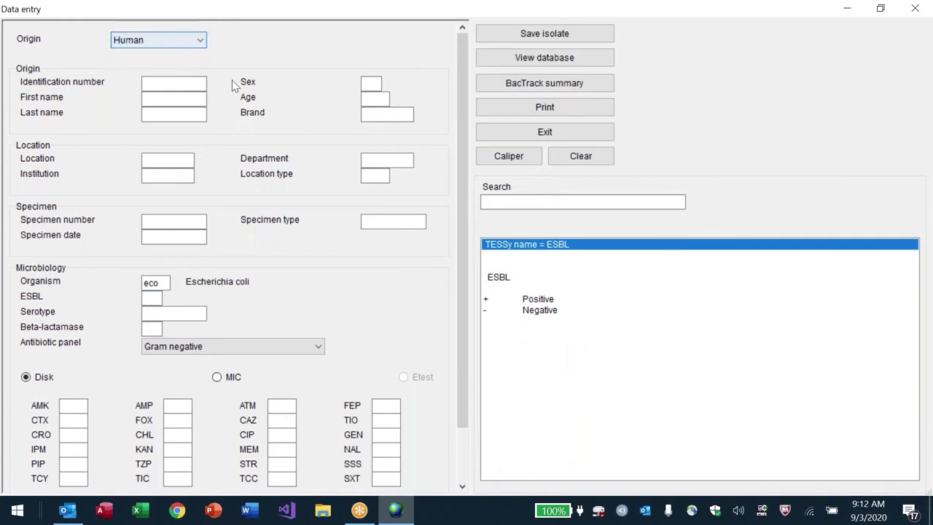
pyautogui.click(544, 132)
pyautogui.click(472, 304)
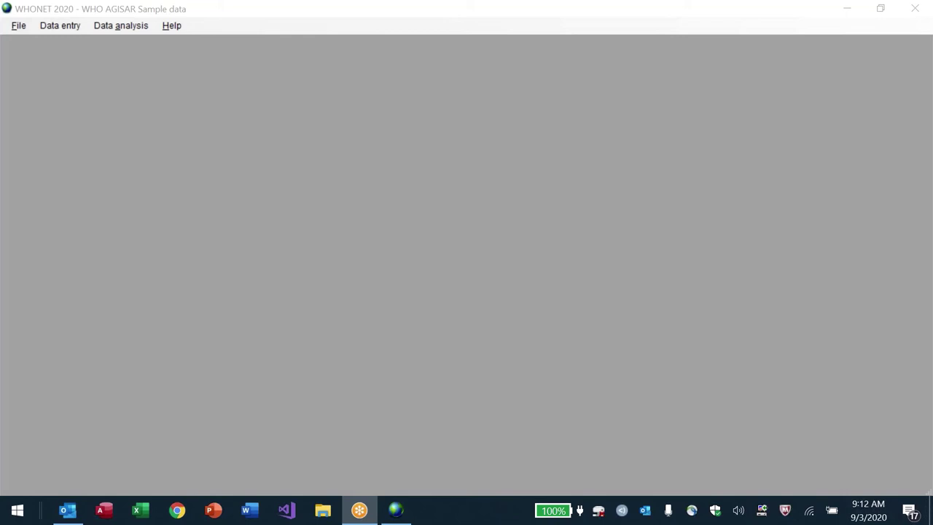
# Open the One Health Test Laboratory (ETH, OHTL)
pyautogui.click(13, 24)
pyautogui.press('Down')
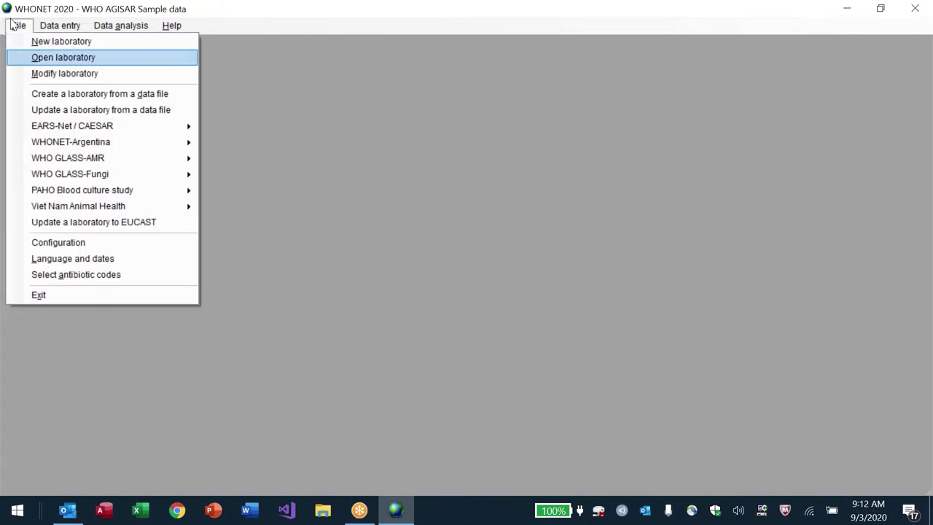
pyautogui.press('Down')
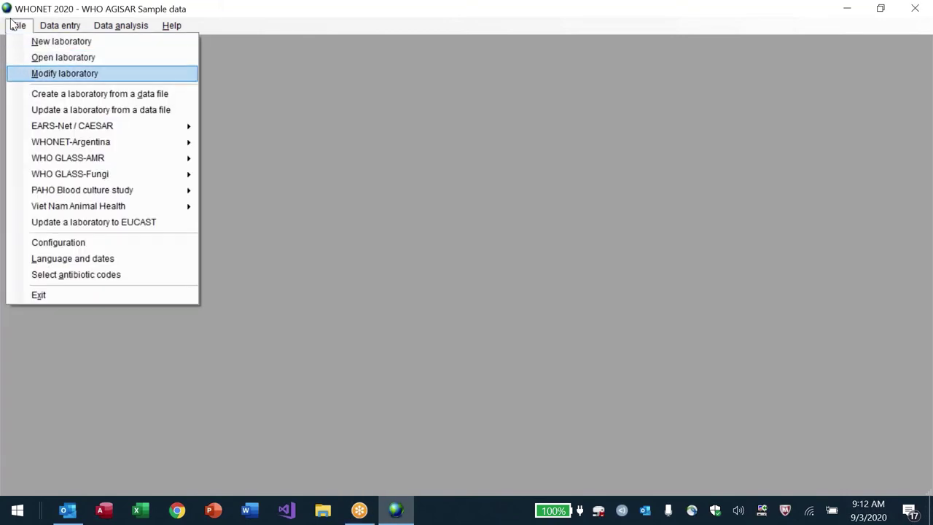
pyautogui.press('Up')
pyautogui.press('Return')
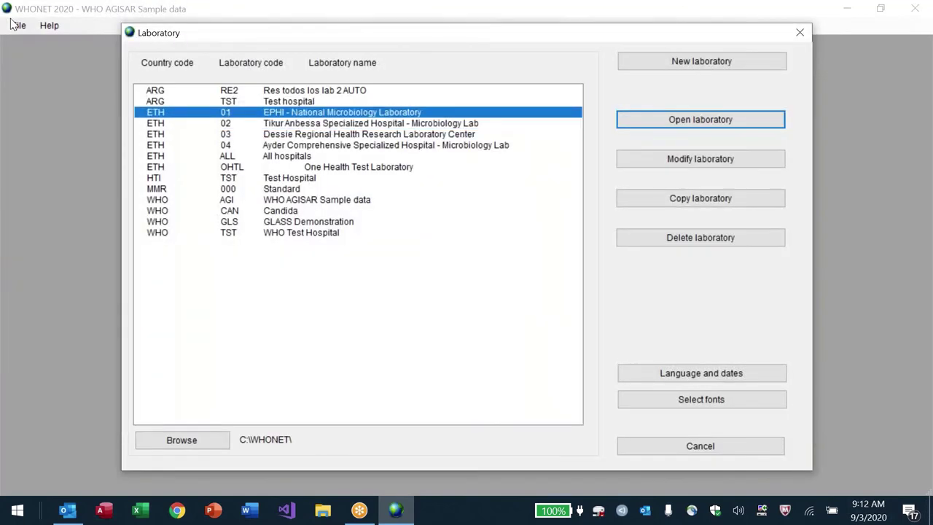
pyautogui.press('Up')
pyautogui.press('Up')
pyautogui.press('Down')
pyautogui.press('Down')
pyautogui.press('Down')
pyautogui.press('Down')
pyautogui.press('Down')
pyautogui.press('Down')
pyautogui.press('Down')
pyautogui.press('Down')
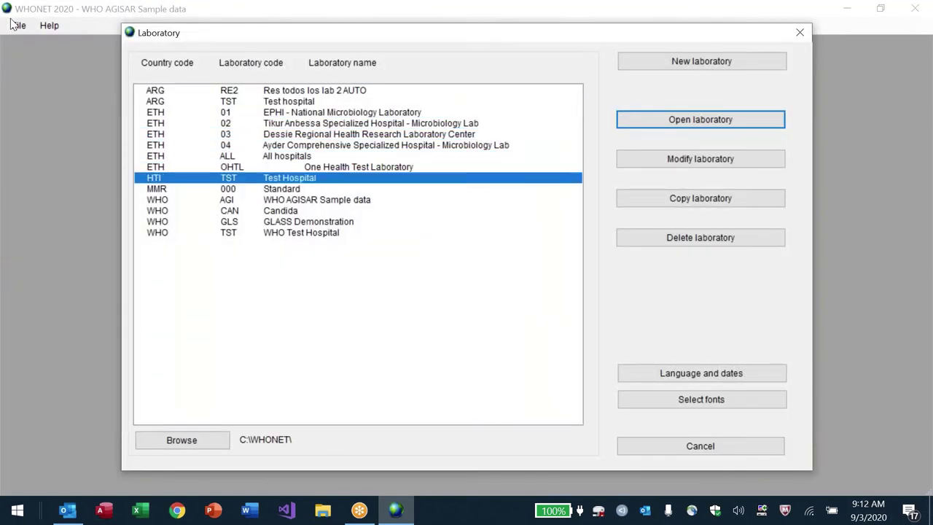
pyautogui.press('Up')
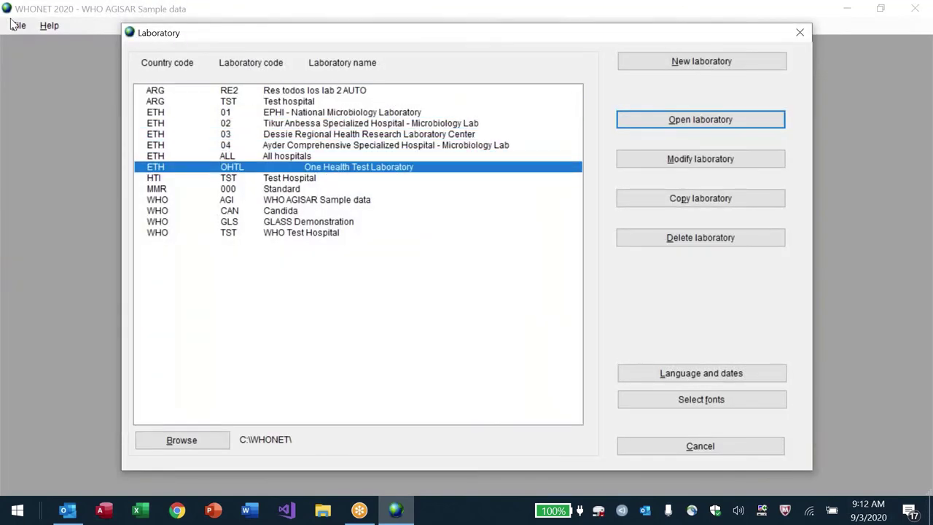
pyautogui.press('Return')
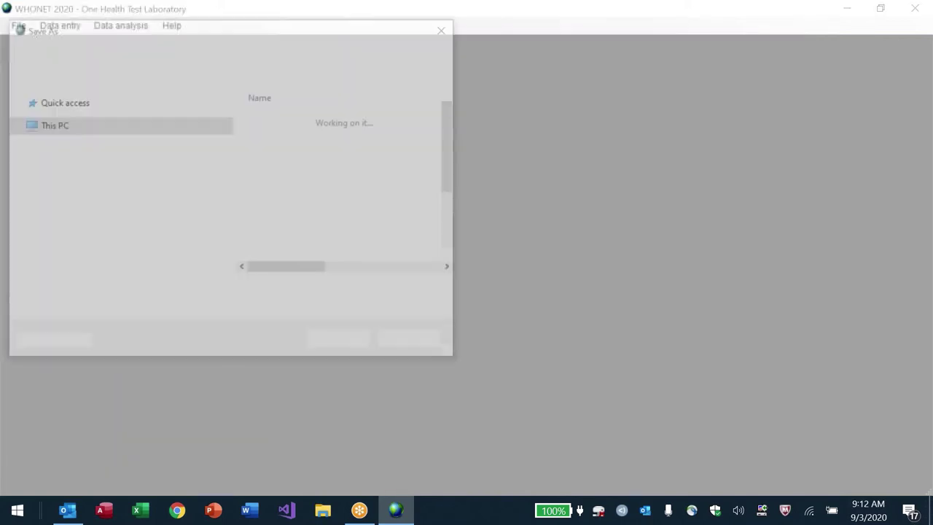
# Start data entry for the laboratory and set the isolate's origin to Environment
pyautogui.press('Return')
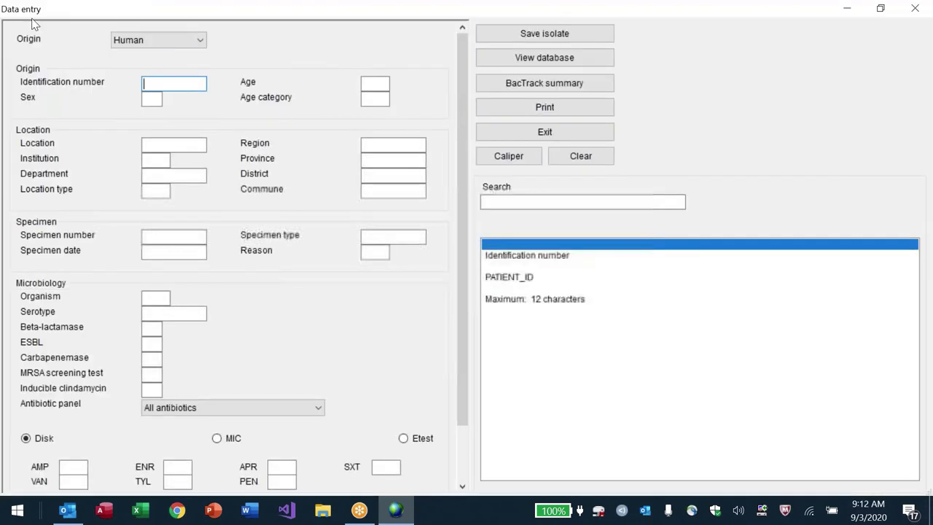
pyautogui.click(204, 42)
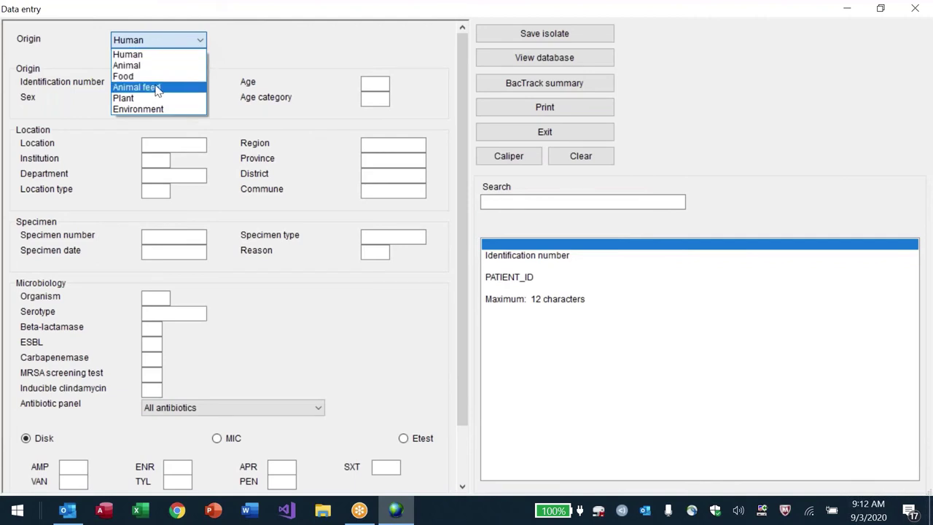
pyautogui.click(151, 109)
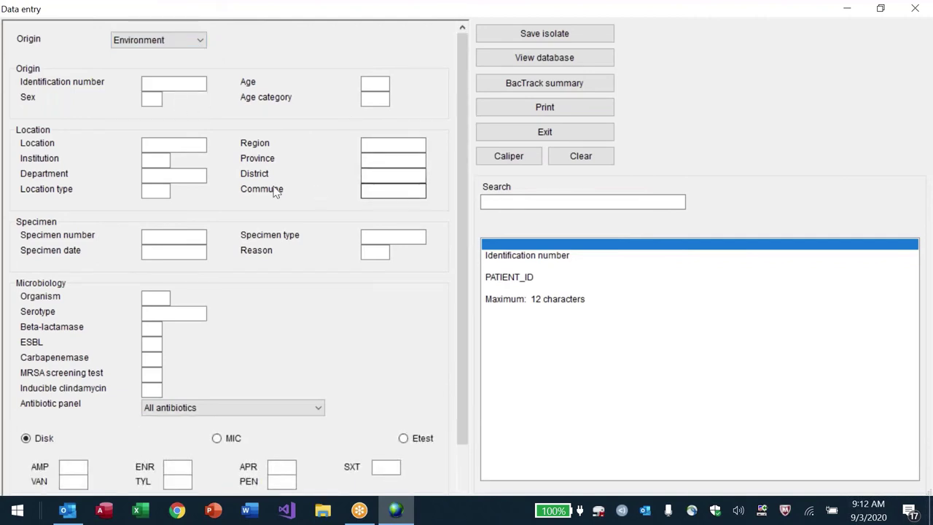
# Set the isolate's region to north, province to 48 and district to 886
pyautogui.click(399, 145)
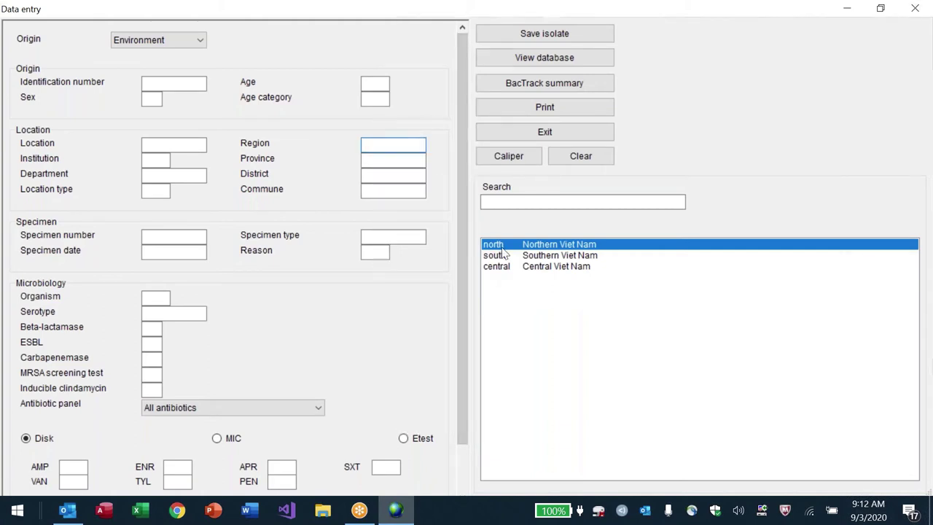
pyautogui.doubleClick(498, 246)
pyautogui.click(386, 160)
pyautogui.write('48')
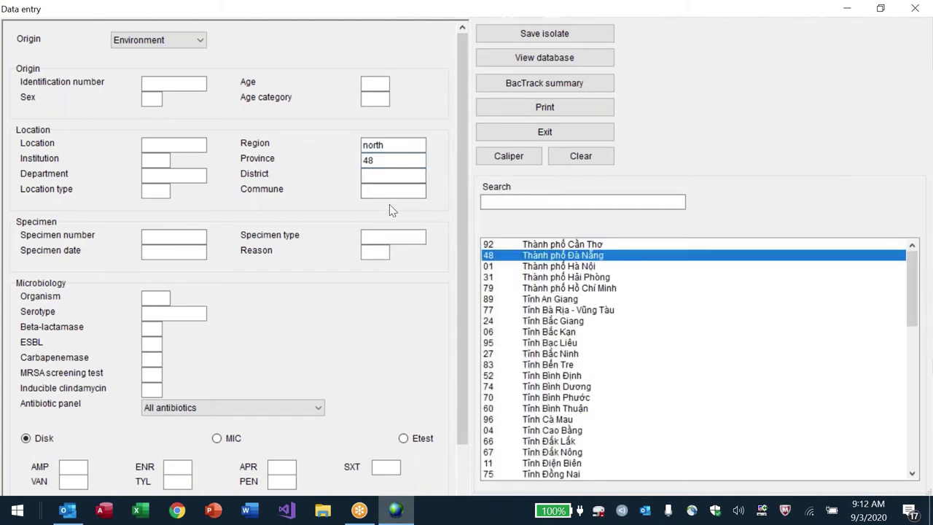
pyautogui.click(385, 175)
pyautogui.write('886')
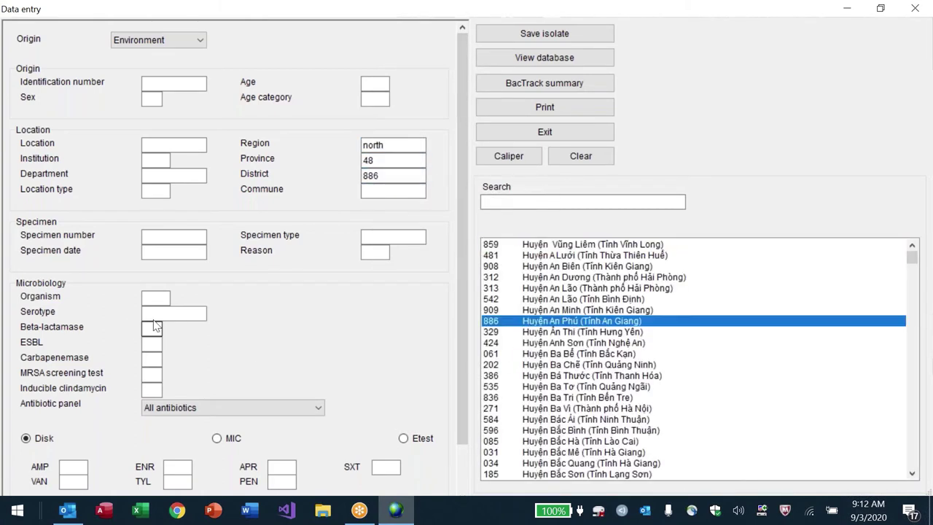
# Set the specimen type to wa (Water)
pyautogui.click(408, 234)
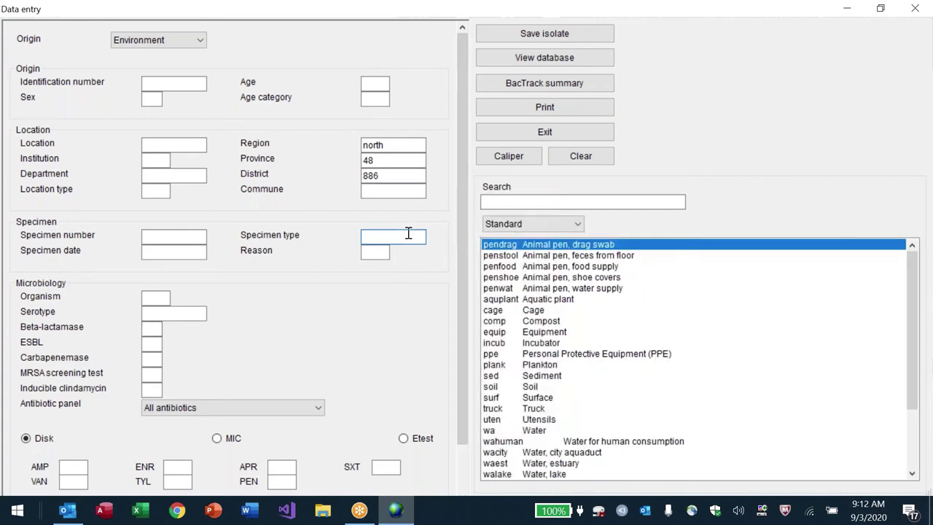
pyautogui.write('wa')
pyautogui.press('Tab')
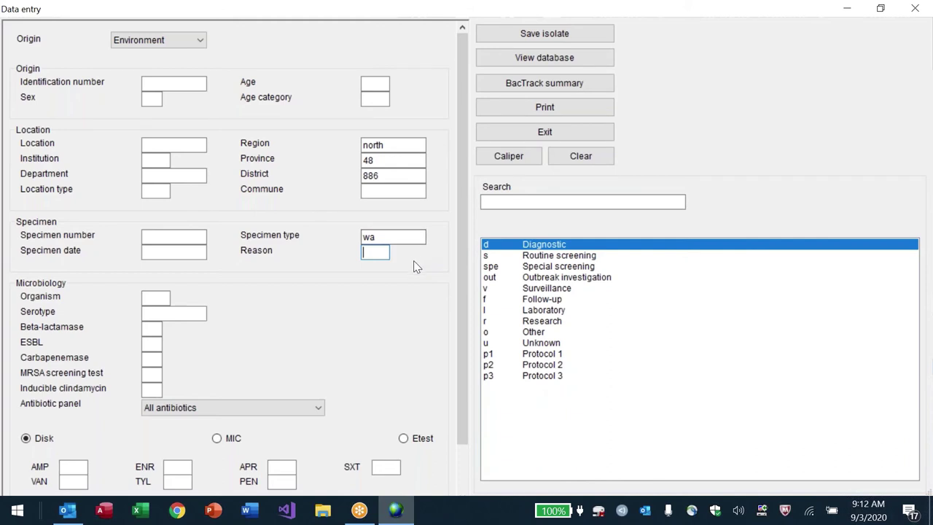
# Try env as the specimen type code, then restore wa
pyautogui.click(410, 235)
pyautogui.press('BackSpace')
pyautogui.press('BackSpace')
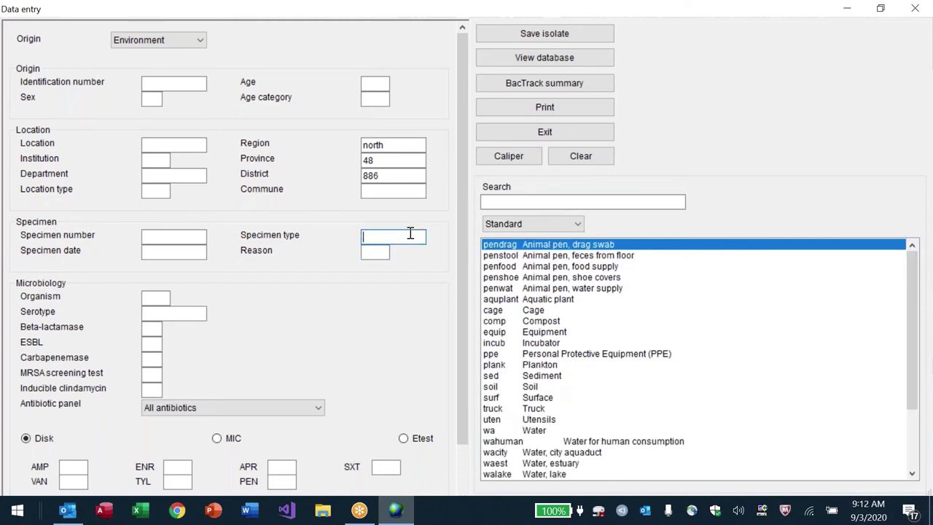
pyautogui.write('env')
pyautogui.press('Tab')
pyautogui.press('Return')
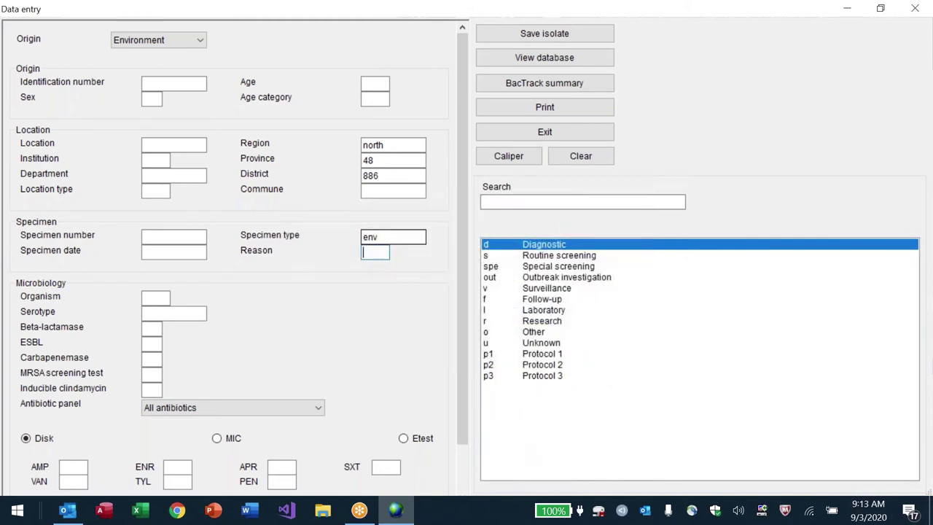
pyautogui.click(379, 237)
pyautogui.press('BackSpace')
pyautogui.press('BackSpace')
pyautogui.press('BackSpace')
pyautogui.write('wa')
# Leave the reason empty and enter Escherichia coli (eco) as the organism
pyautogui.press('Tab')
pyautogui.press('Tab')
pyautogui.write('eco')
pyautogui.press('BackSpace')
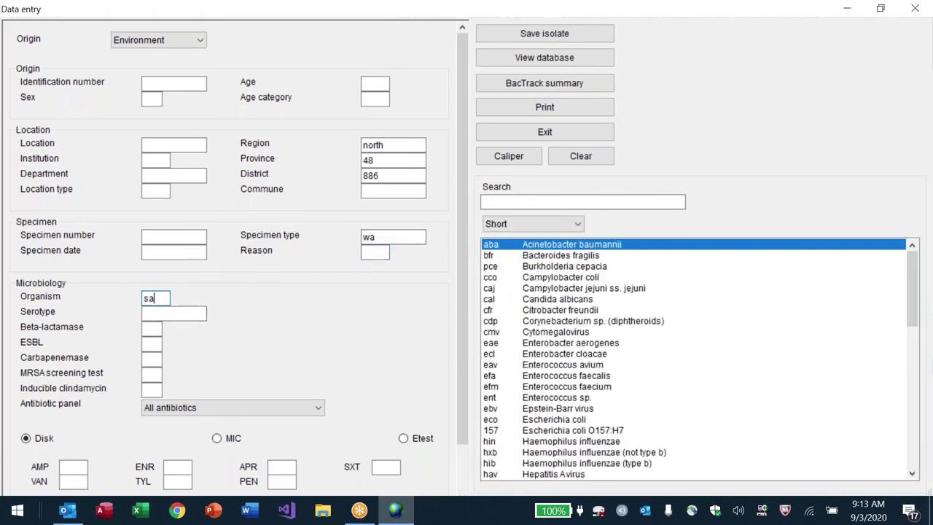
pyautogui.press('BackSpace')
pyautogui.write('co')
pyautogui.press('Tab')
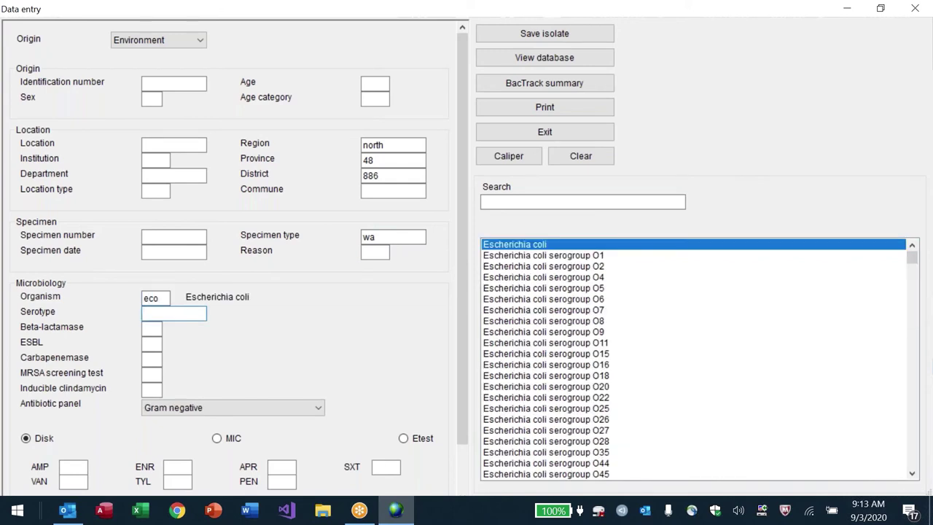
# Examine the ampicillin disk breakpoints and review the region, district and specimen type fields of the isolate
pyautogui.click(461, 459)
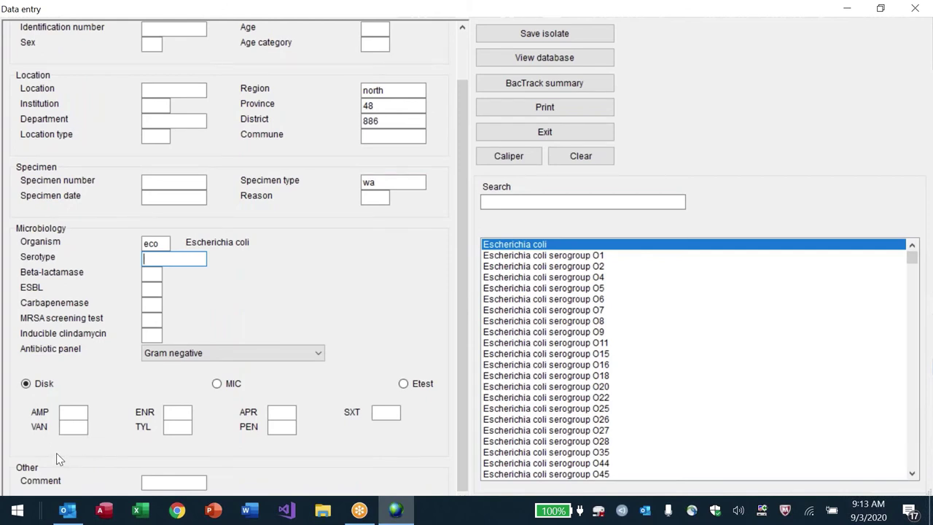
pyautogui.click(79, 414)
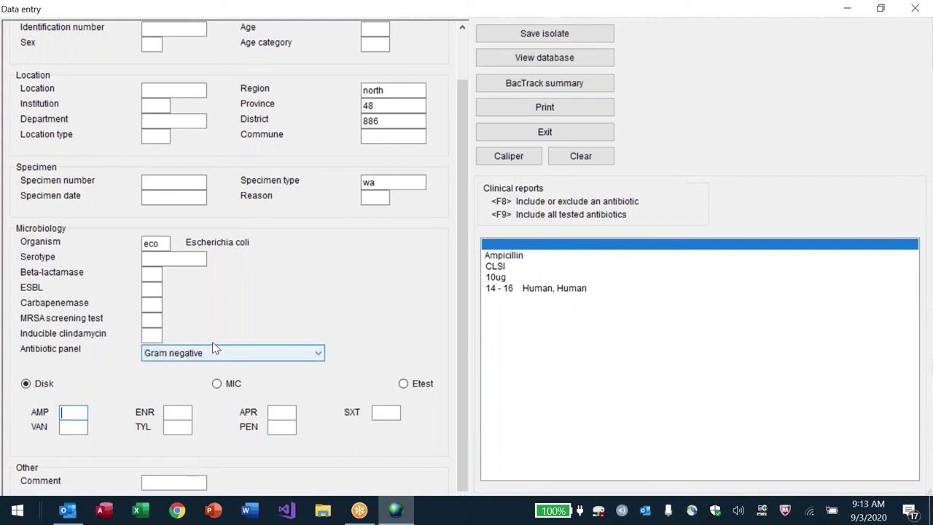
pyautogui.click(395, 182)
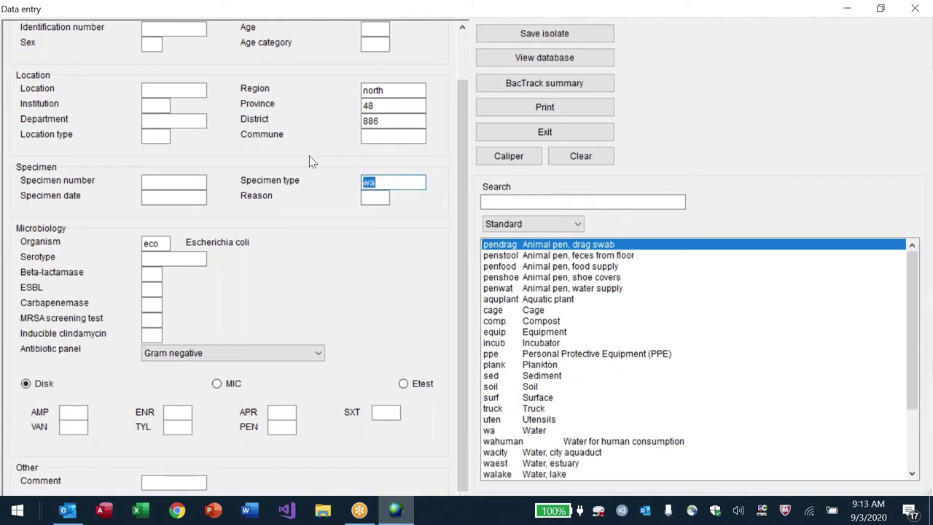
pyautogui.click(393, 91)
pyautogui.click(393, 121)
pyautogui.click(385, 181)
# Search the environmental specimen type codes for water
pyautogui.moveTo(458, 165); pyautogui.dragTo(502, 184)
pyautogui.click(576, 204)
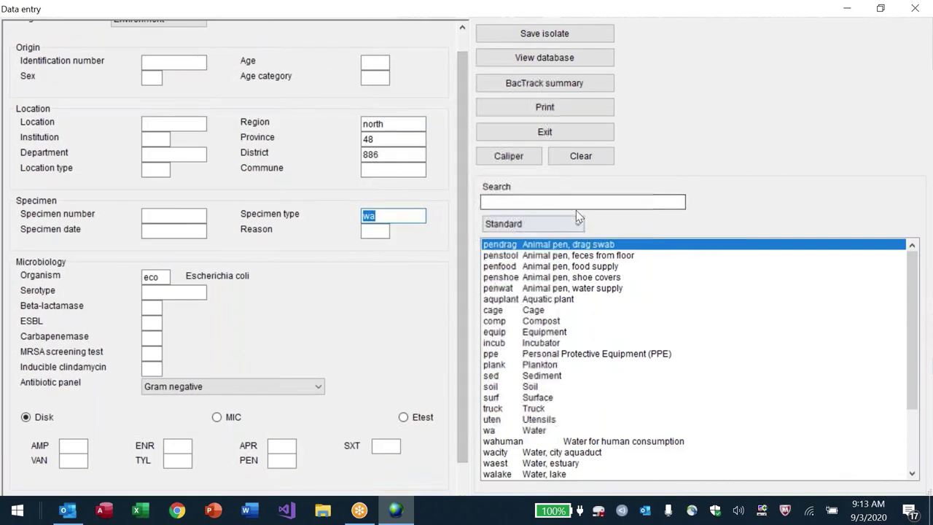
pyautogui.write('esay')
pyautogui.press('BackSpace')
pyautogui.press('BackSpace')
pyautogui.press('BackSpace')
pyautogui.press('BackSpace')
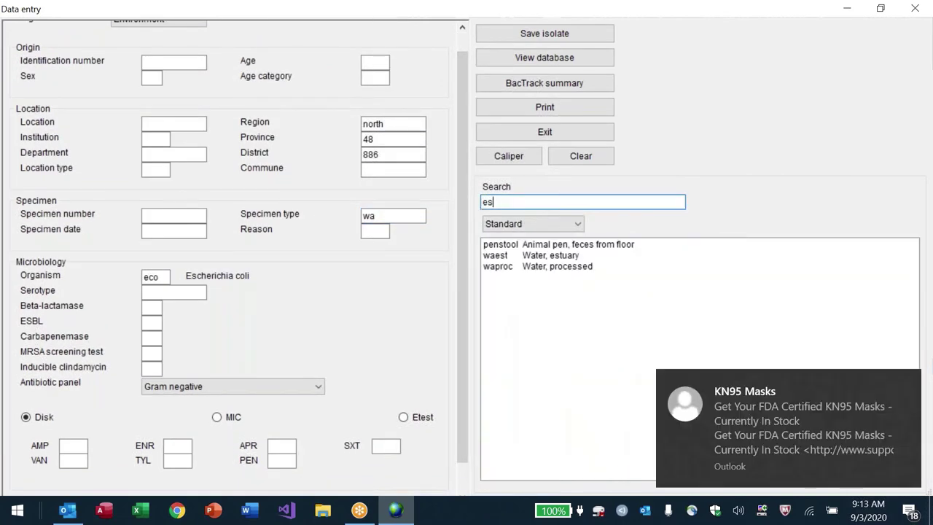
pyautogui.write('water')
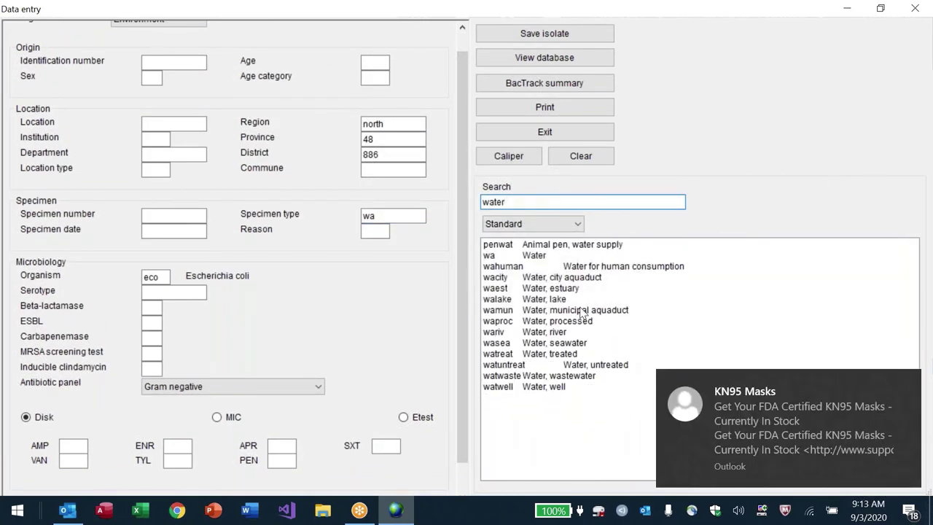
# Examine the environmental water specimen type codes, from water for human consumption through estuary, lake and river to well water
pyautogui.click(583, 290)
pyautogui.press('Down')
pyautogui.press('Down')
pyautogui.press('Down')
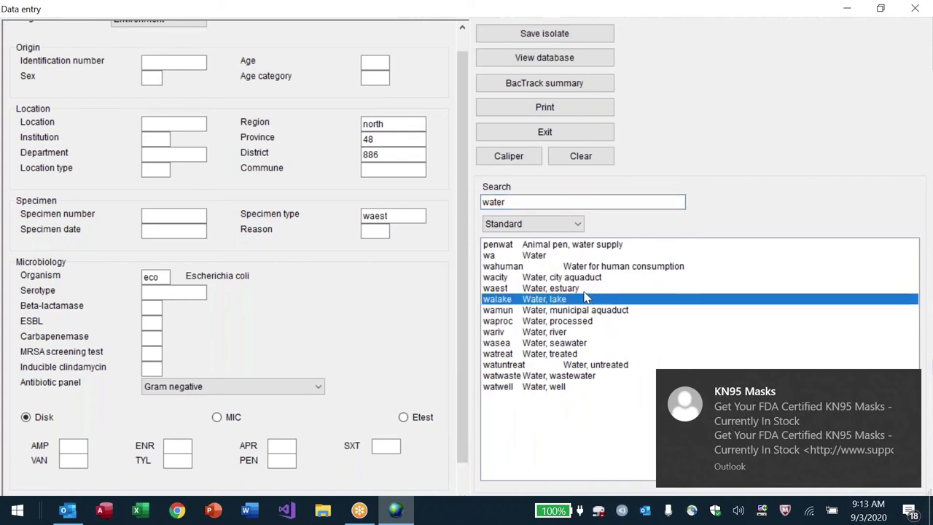
pyautogui.press('Up')
pyautogui.press('Down')
pyautogui.press('Down')
pyautogui.press('Down')
pyautogui.press('Down')
pyautogui.press('Down')
pyautogui.press('Down')
pyautogui.press('Down')
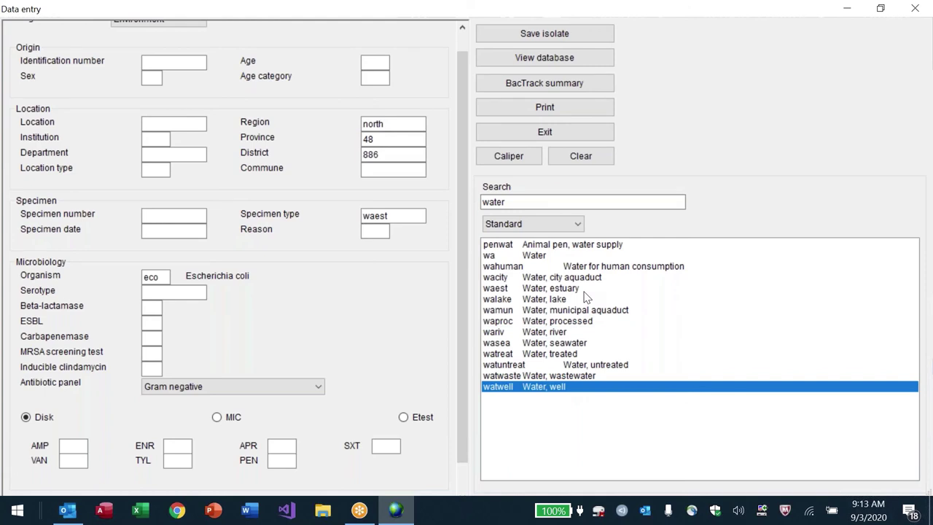
pyautogui.press('Up')
pyautogui.press('Up')
pyautogui.press('Up')
pyautogui.press('Up')
pyautogui.press('Up')
pyautogui.press('Up')
pyautogui.press('Up')
pyautogui.press('Up')
pyautogui.press('Up')
pyautogui.press('Up')
pyautogui.press('Up')
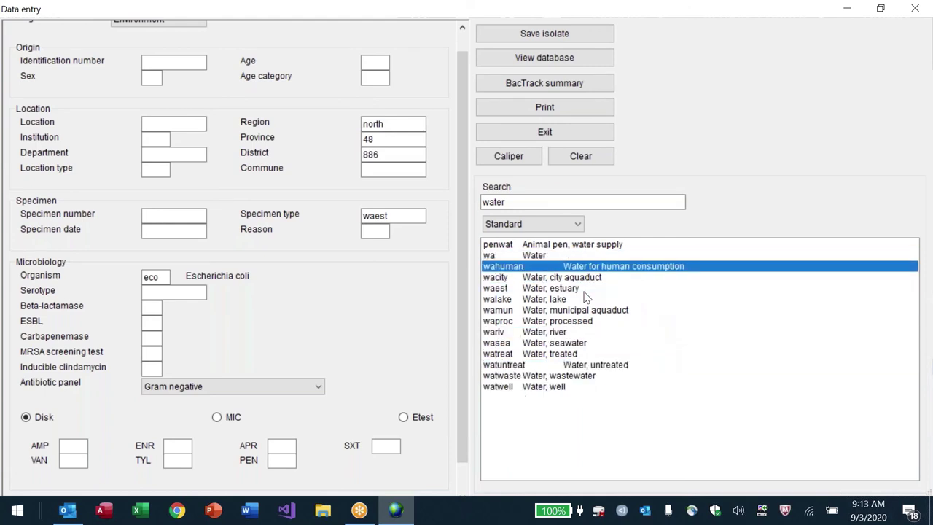
pyautogui.press('Up')
pyautogui.press('Down')
# Choose wariv (Water, river) as the specimen type and exit the isolate data entry form
pyautogui.click(573, 332)
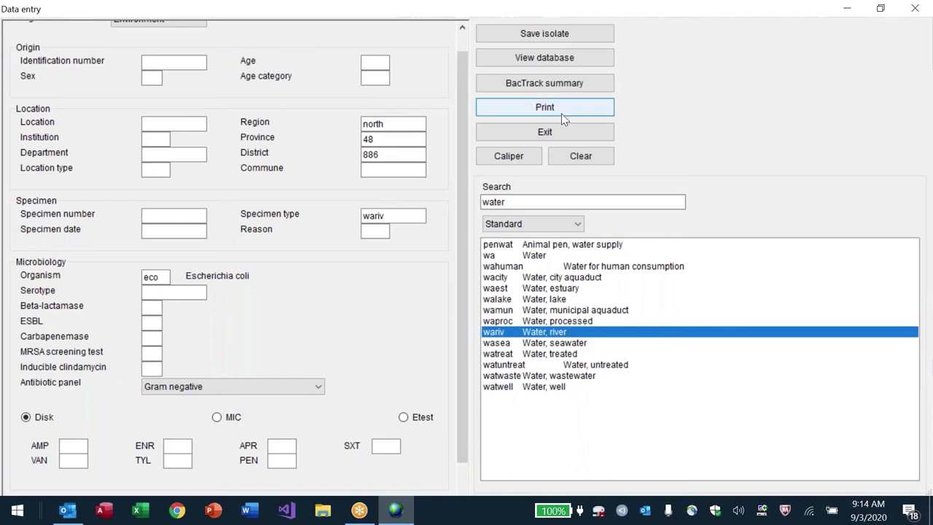
pyautogui.click(551, 132)
pyautogui.click(477, 301)
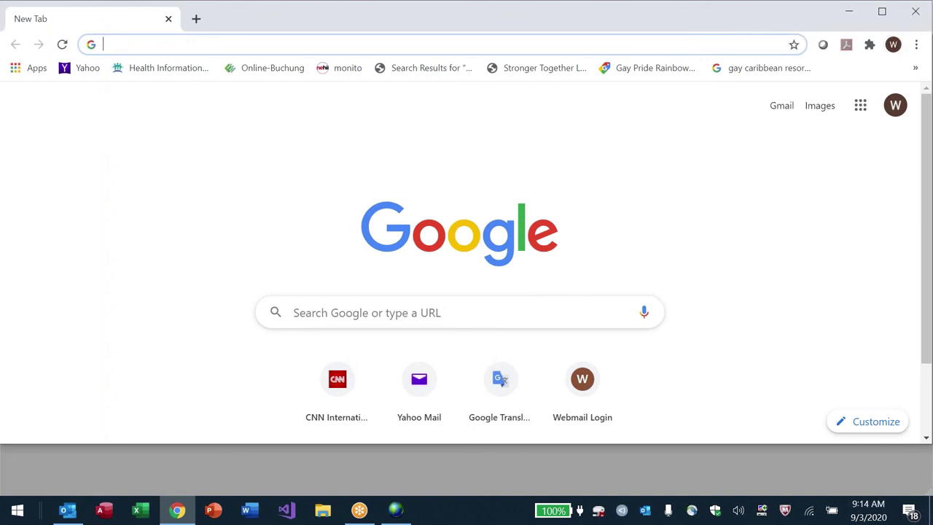
# In Chrome, search Google for "antibiotic residue surveillance" and open the NCBI chapter on drug residues and microbial contamination in food
pyautogui.write('antibiotic resid')
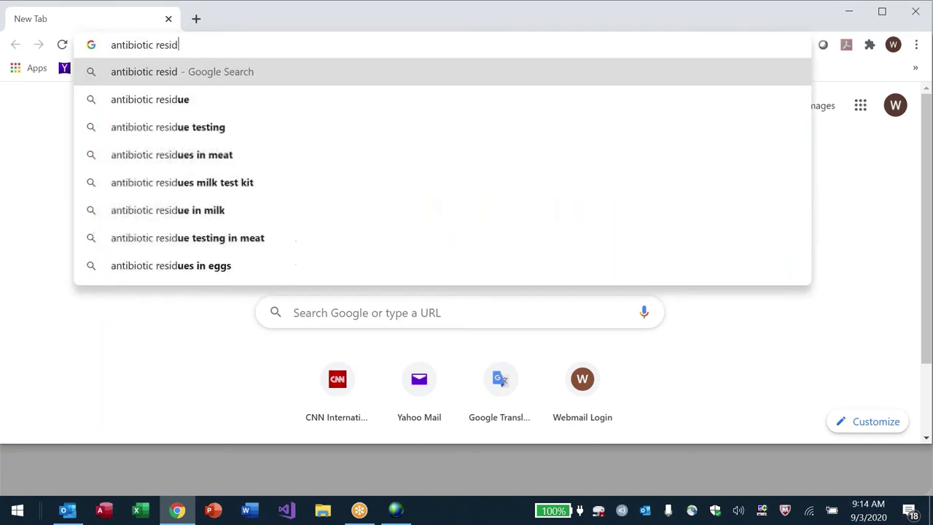
pyautogui.write('ue surveillance')
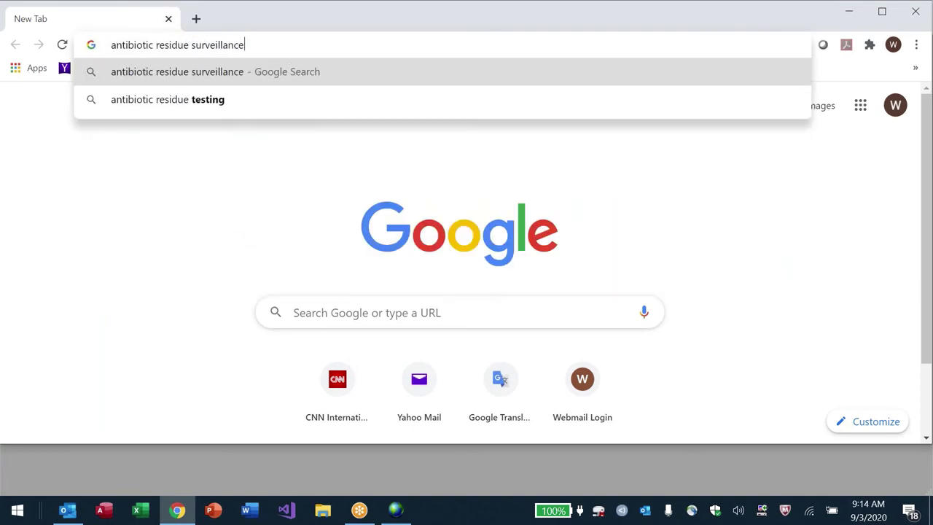
pyautogui.press('Return')
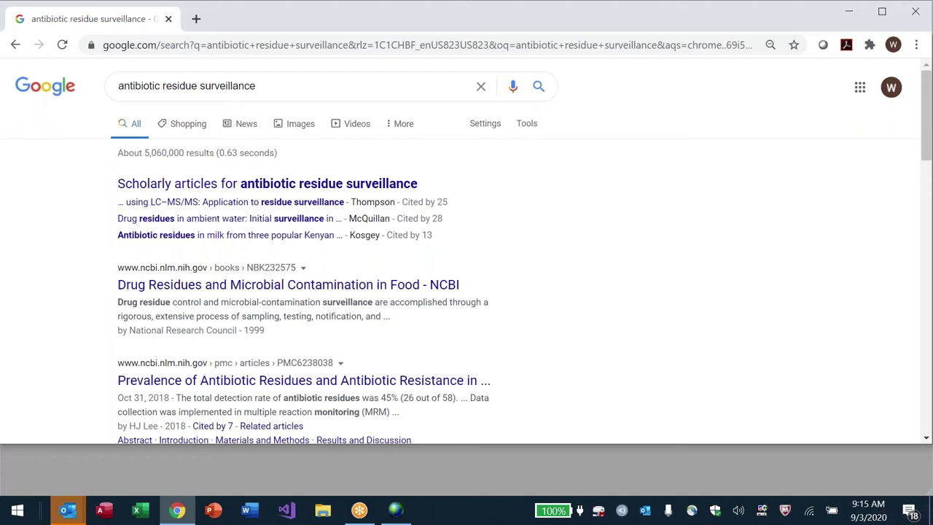
pyautogui.click(289, 291)
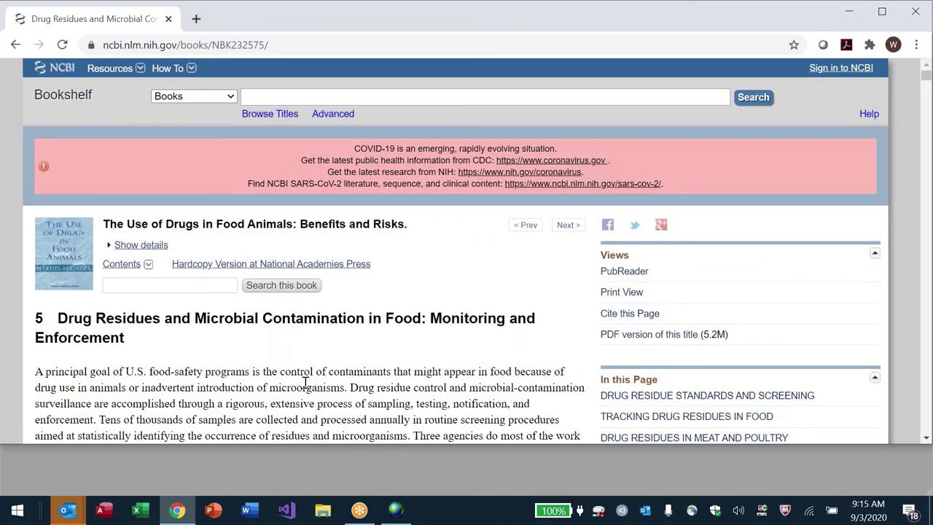
pyautogui.scroll(-1, 307, 382)
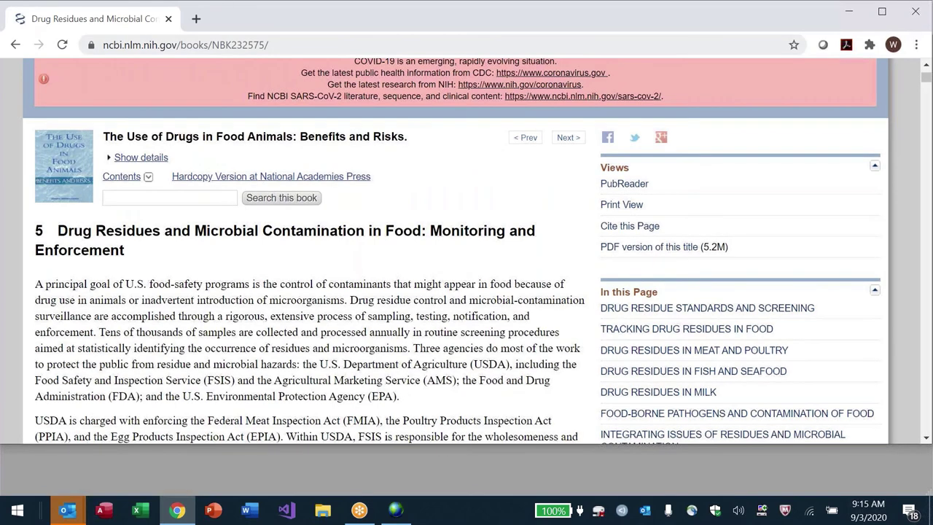
# Search Google for "environmental antibiotic residues" and open the BMJ article on antibiotic residues in the environment of South East Asia
pyautogui.hotkey('ctrl', 'l')
pyautogui.press('BackSpace')
pyautogui.write('environ')
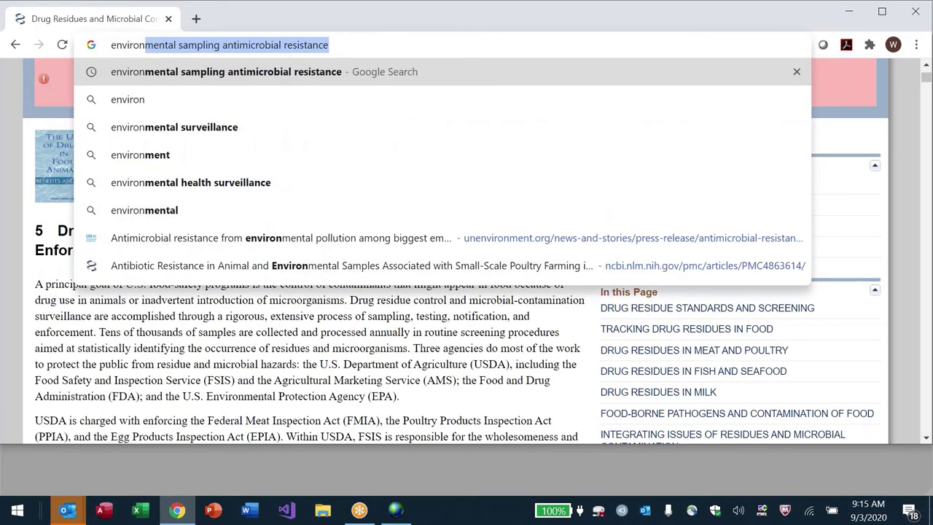
pyautogui.write('mental an')
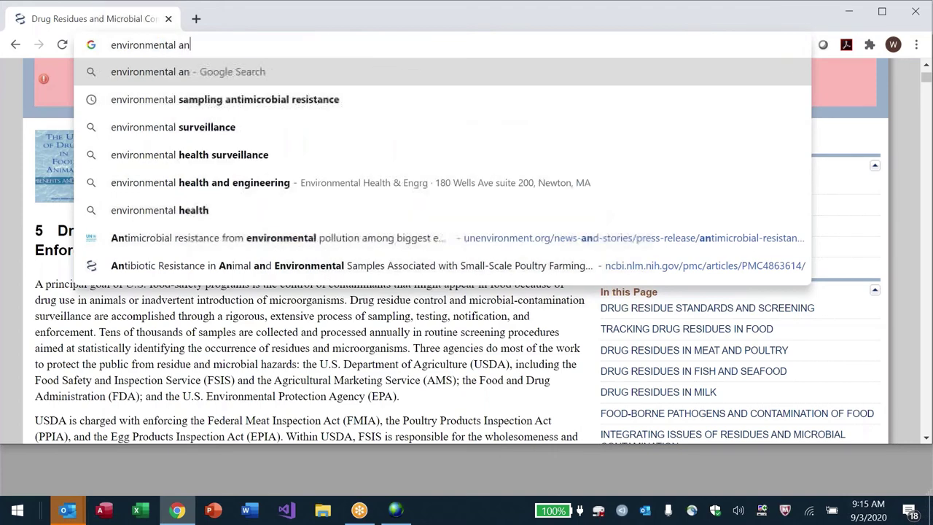
pyautogui.write('tibiotic res')
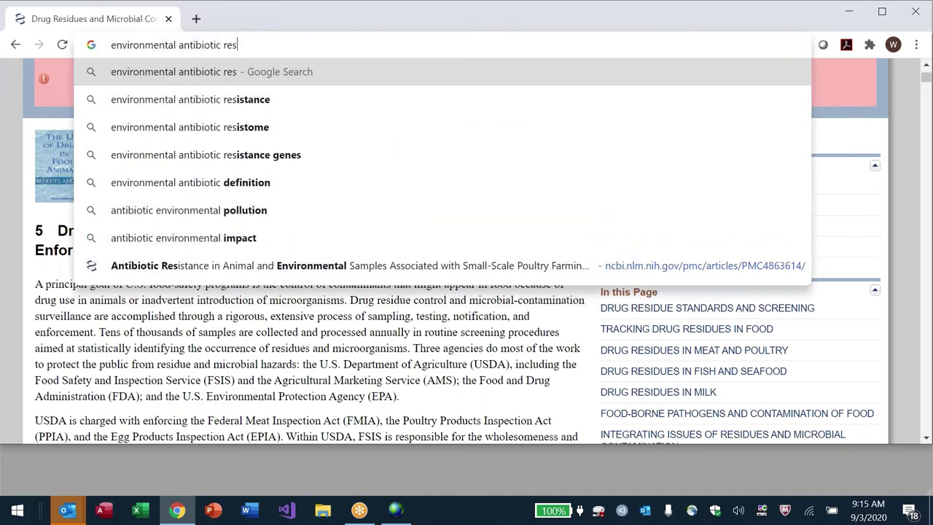
pyautogui.write('idue')
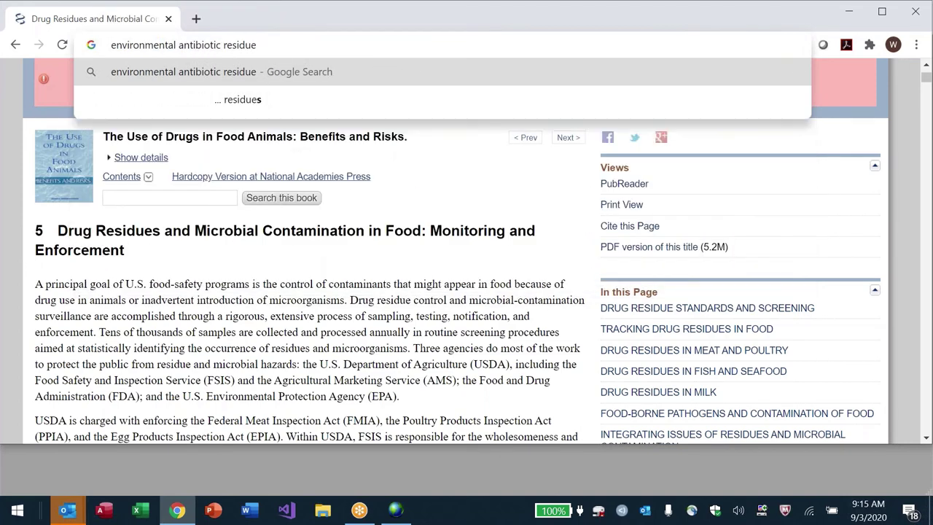
pyautogui.write('s')
pyautogui.press('Return')
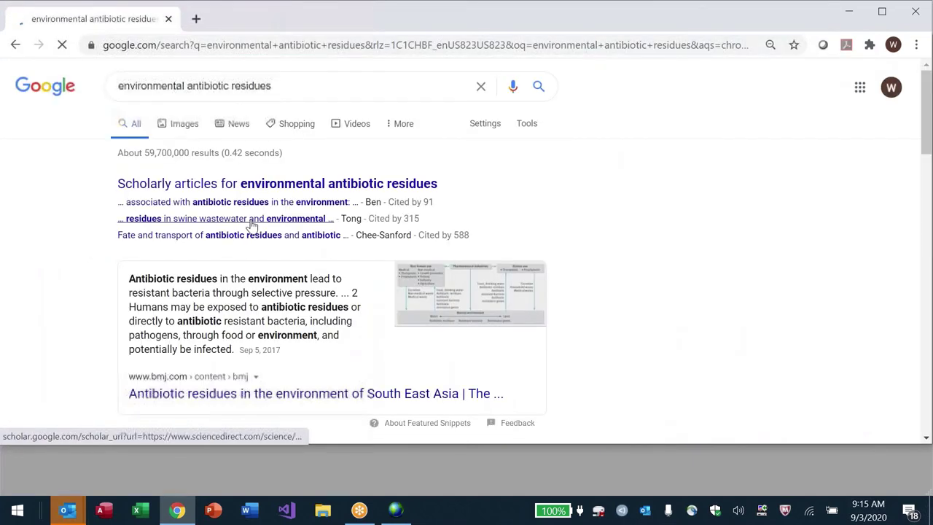
pyautogui.scroll(-1, 251, 225)
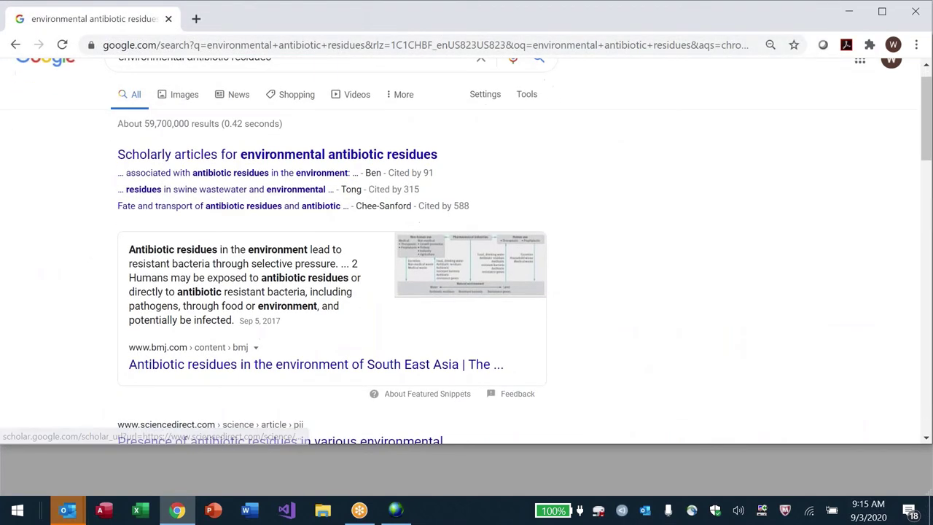
pyautogui.click(328, 365)
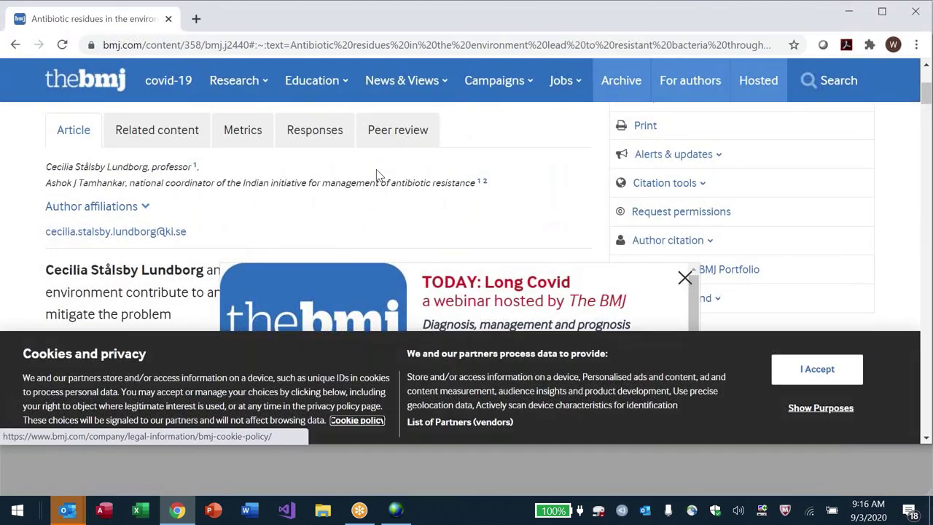
# Dismiss the webinar pop-up and read the article's sections on residue sources, environmental risks and wastewater remediation
pyautogui.scroll(2, 378, 174)
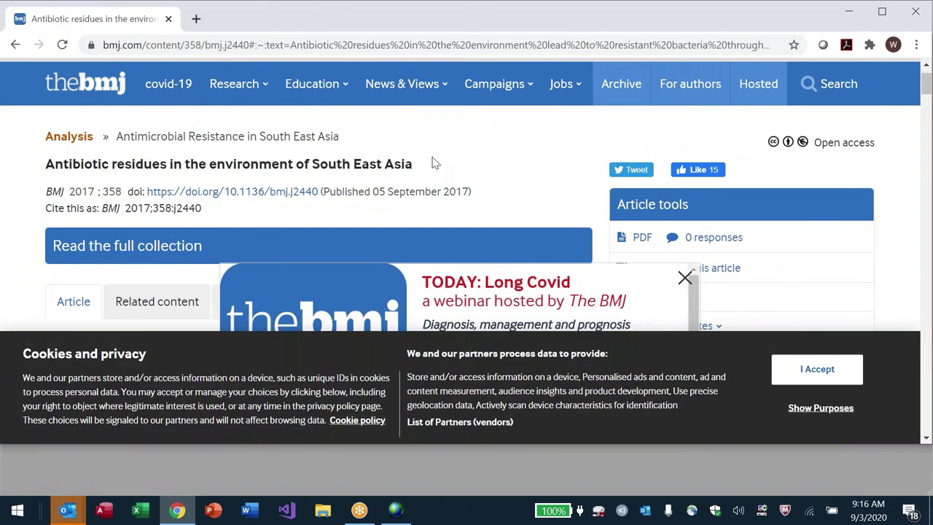
pyautogui.scroll(-3, 433, 167)
pyautogui.scroll(-5, 435, 161)
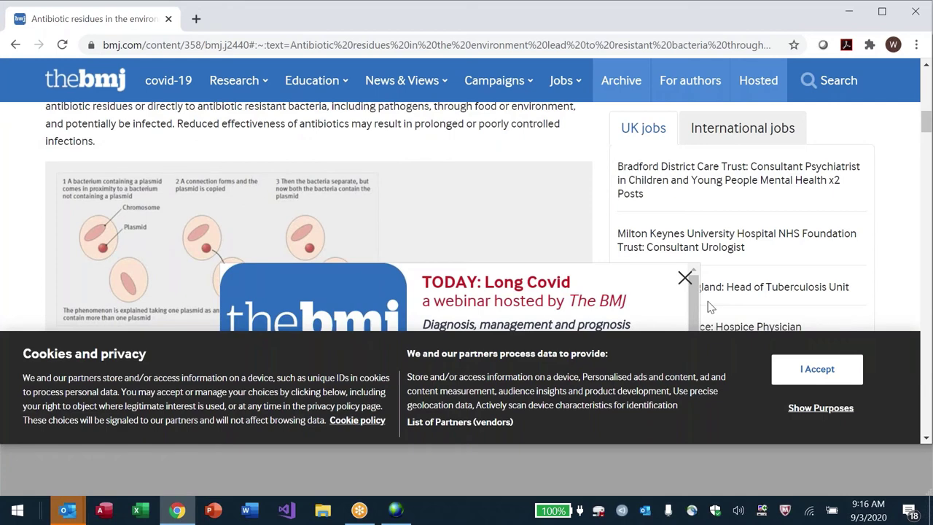
pyautogui.click(685, 278)
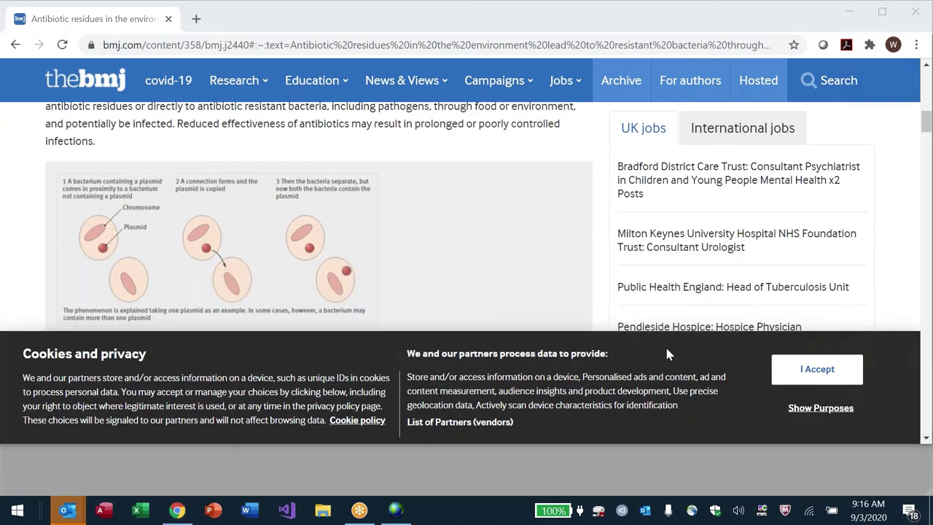
pyautogui.tripleClick(653, 403)
pyautogui.click(504, 270)
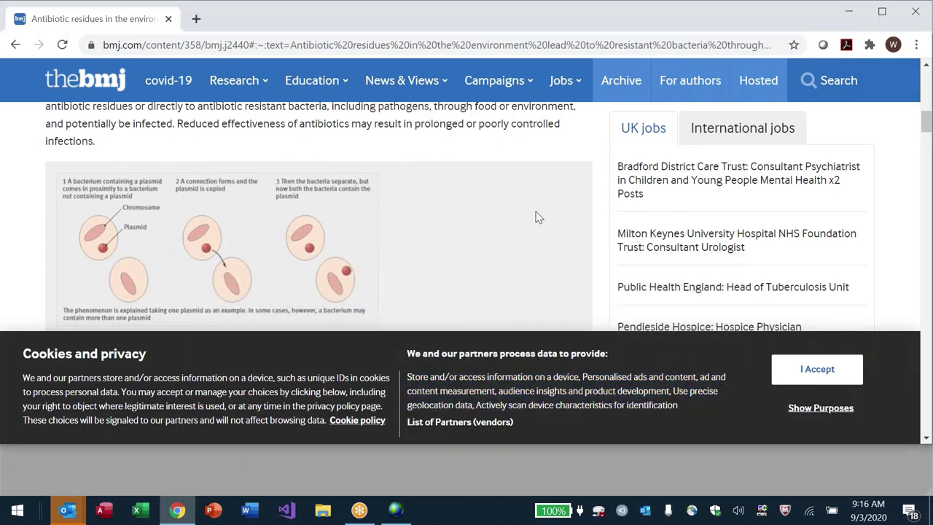
pyautogui.scroll(-10, 538, 218)
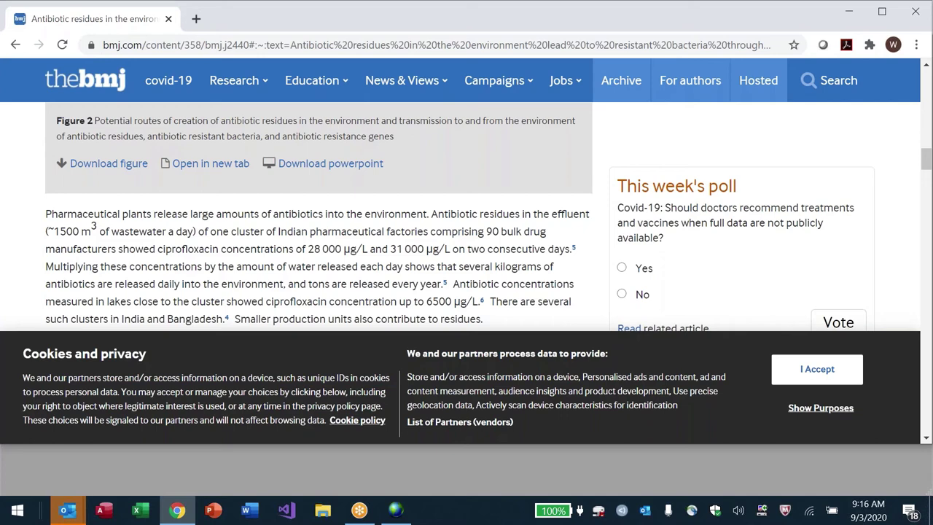
pyautogui.scroll(-5, 319, 219)
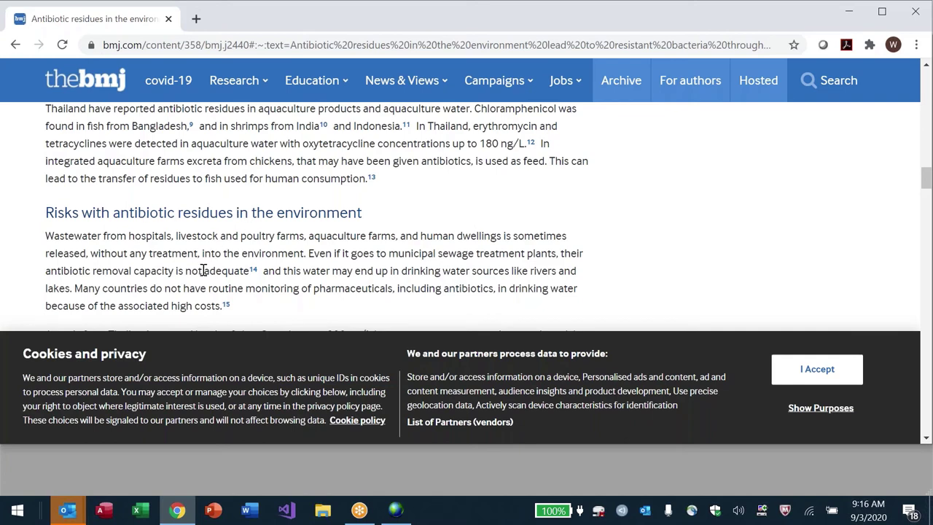
pyautogui.scroll(-2, 305, 271)
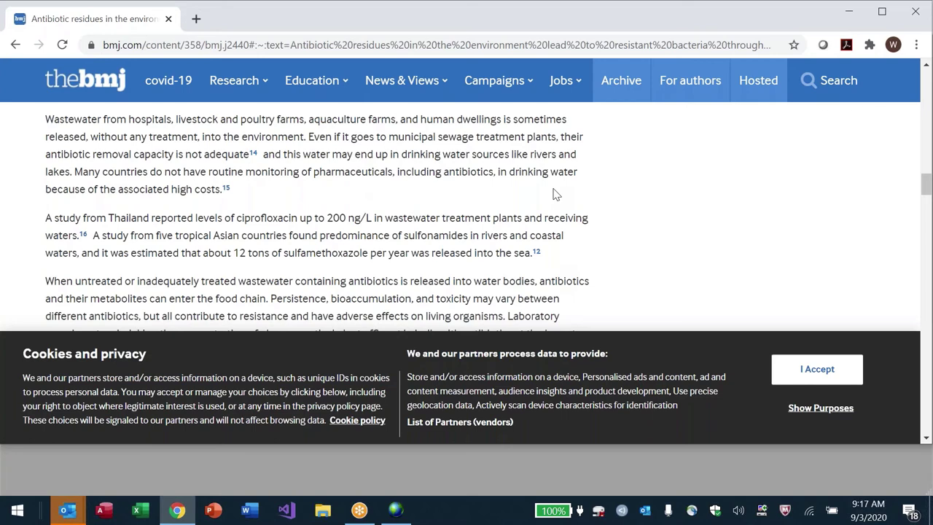
pyautogui.scroll(-2, 552, 193)
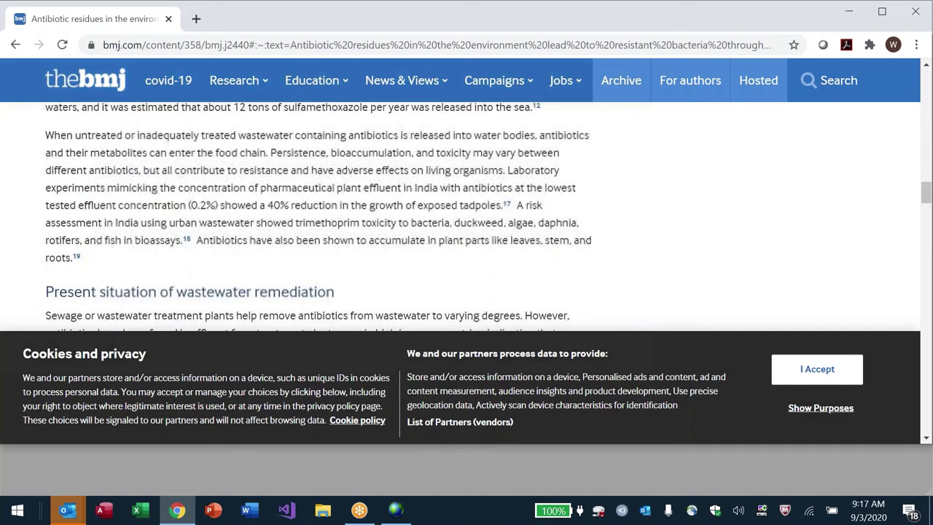
pyautogui.scroll(-1, 467, 215)
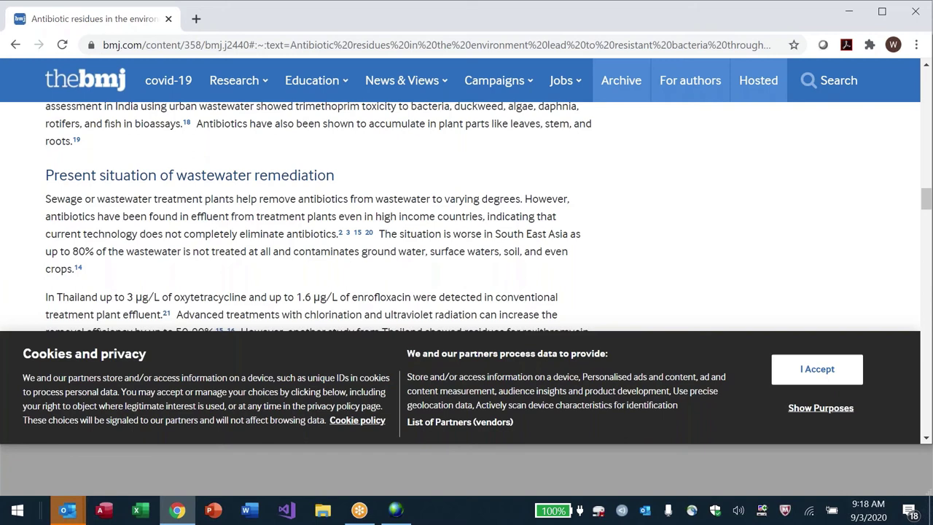
# Switch back to WHONET and open the file commands of the One Health Test Laboratory
pyautogui.hotkey('alt', 'Tab')
pyautogui.press('Tab')
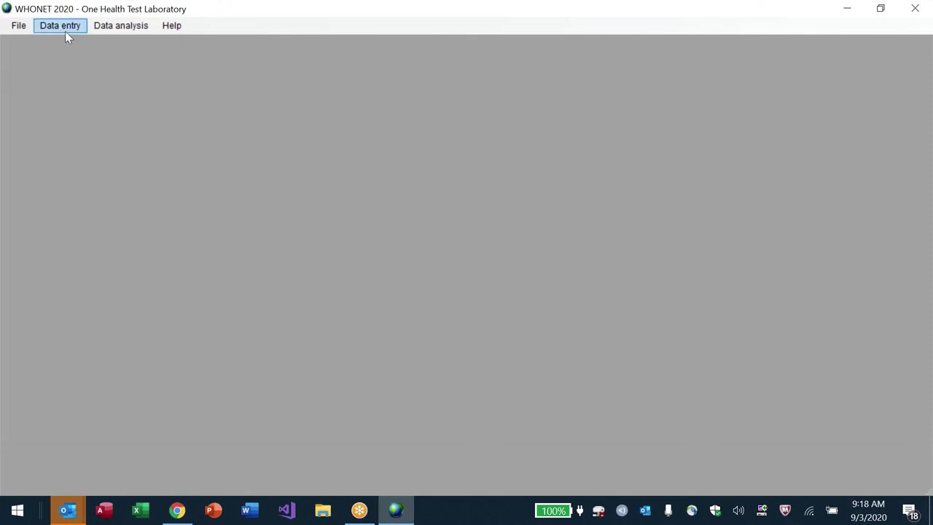
pyautogui.click(20, 27)
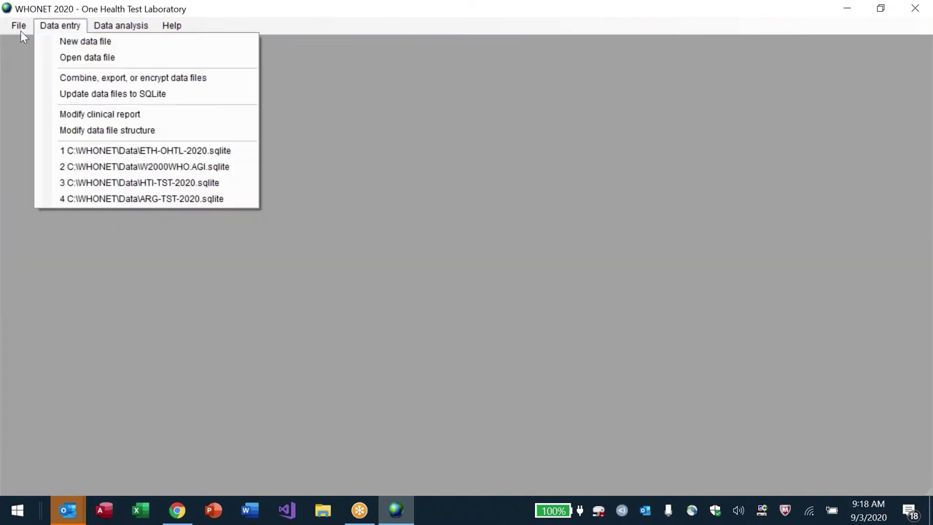
pyautogui.moveTo(52, 144)
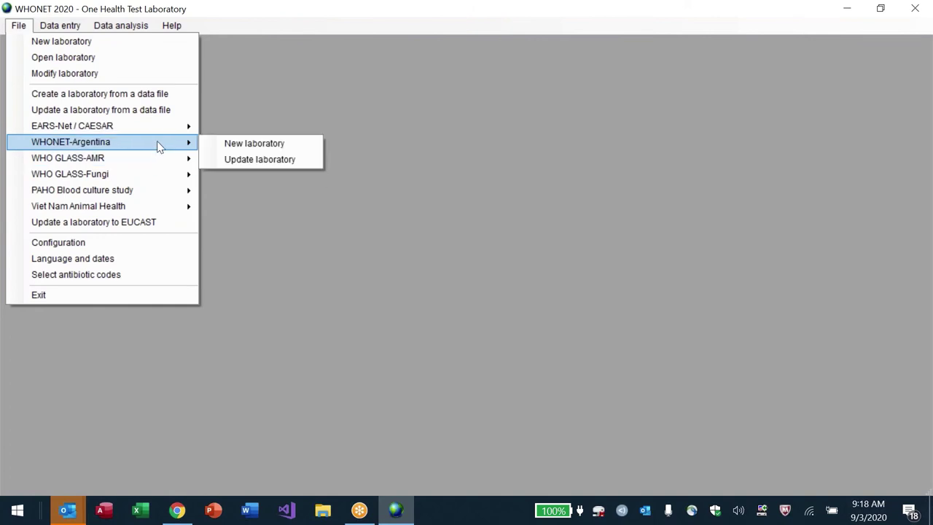
pyautogui.moveTo(123, 158)
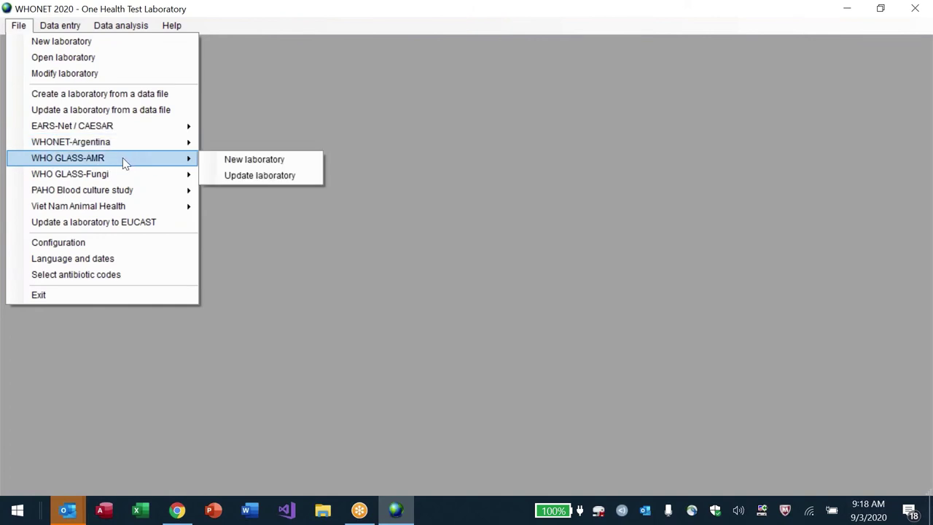
pyautogui.moveTo(104, 175)
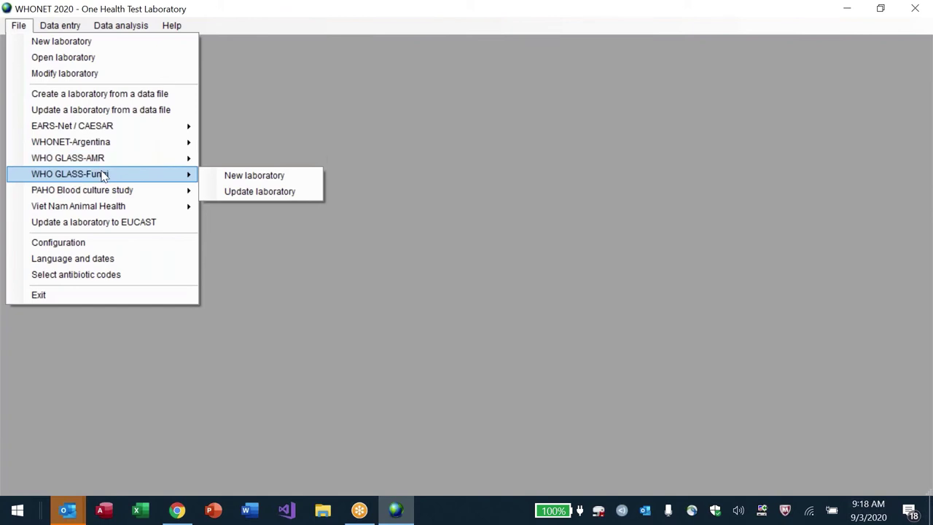
pyautogui.moveTo(102, 192)
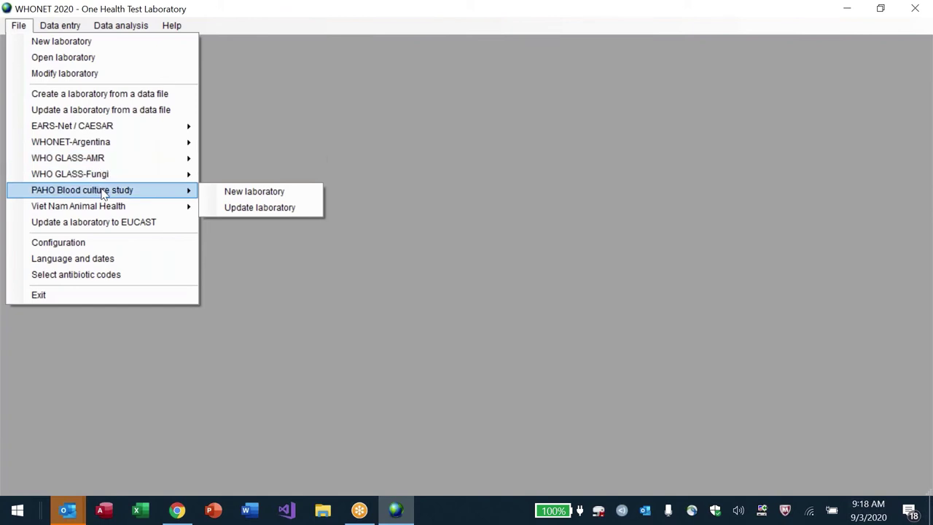
pyautogui.moveTo(107, 208)
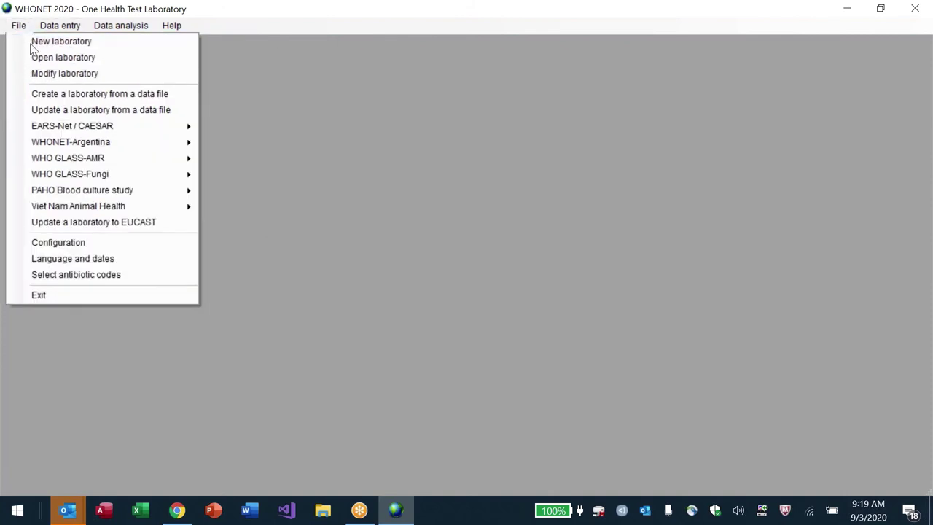
# Start a new laboratory configuration and review its default list of data fields
pyautogui.click(32, 42)
pyautogui.click(306, 331)
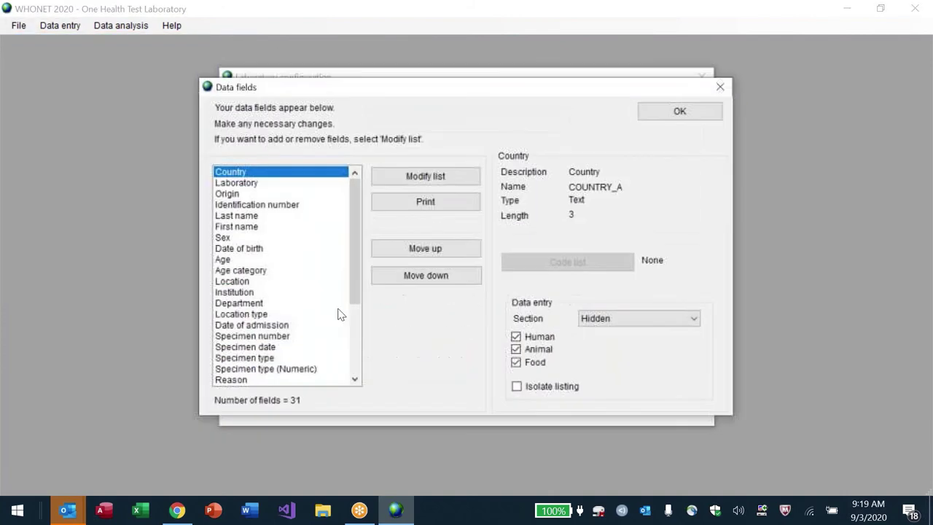
pyautogui.moveTo(357, 299); pyautogui.dragTo(346, 195)
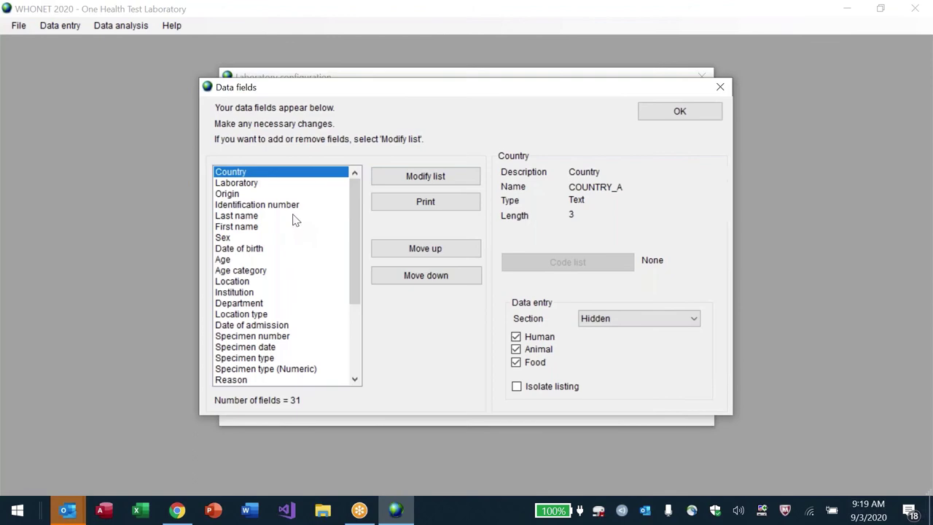
# Examine the additional data fields under Specimen information and NORM (Norway), and leave the new laboratory configuration without saving
pyautogui.click(423, 177)
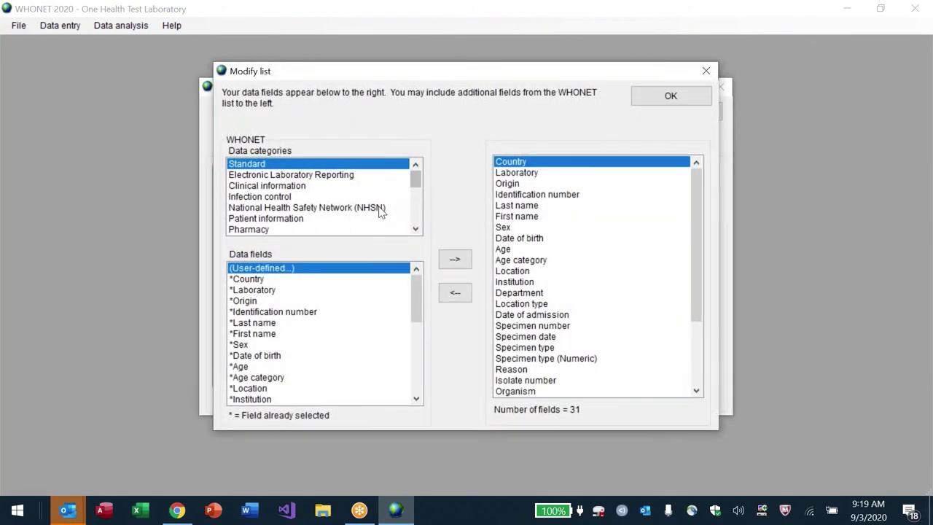
pyautogui.click(416, 200)
pyautogui.moveTo(516, 216); pyautogui.dragTo(520, 259)
pyautogui.click(285, 186)
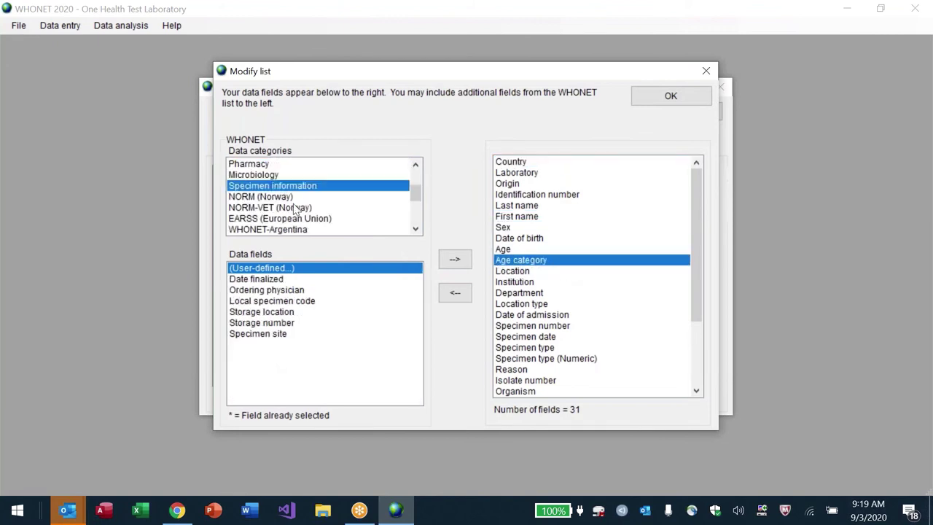
pyautogui.click(294, 197)
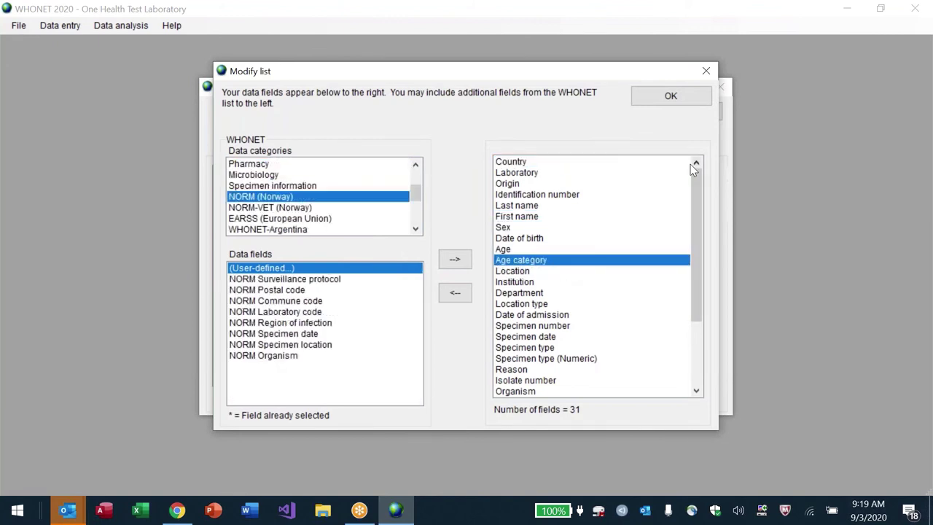
pyautogui.click(664, 98)
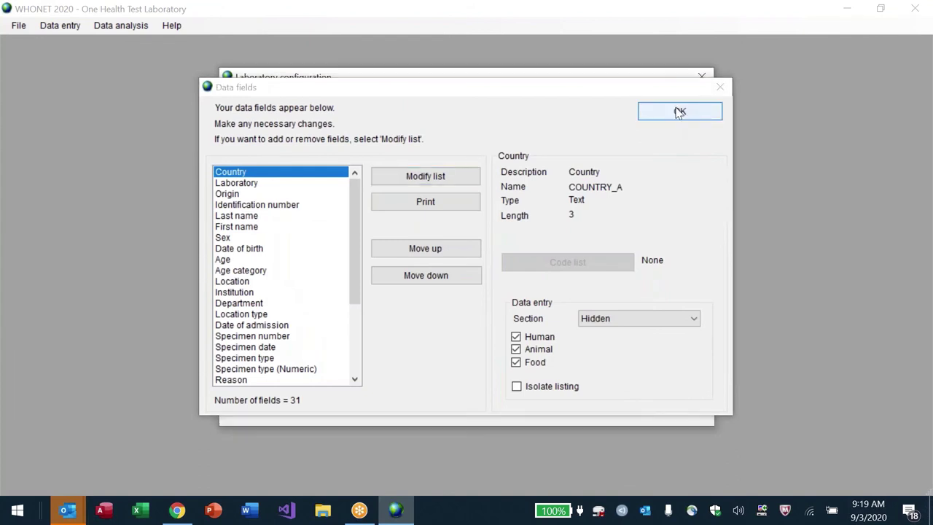
pyautogui.click(679, 112)
pyautogui.click(620, 397)
pyautogui.click(471, 303)
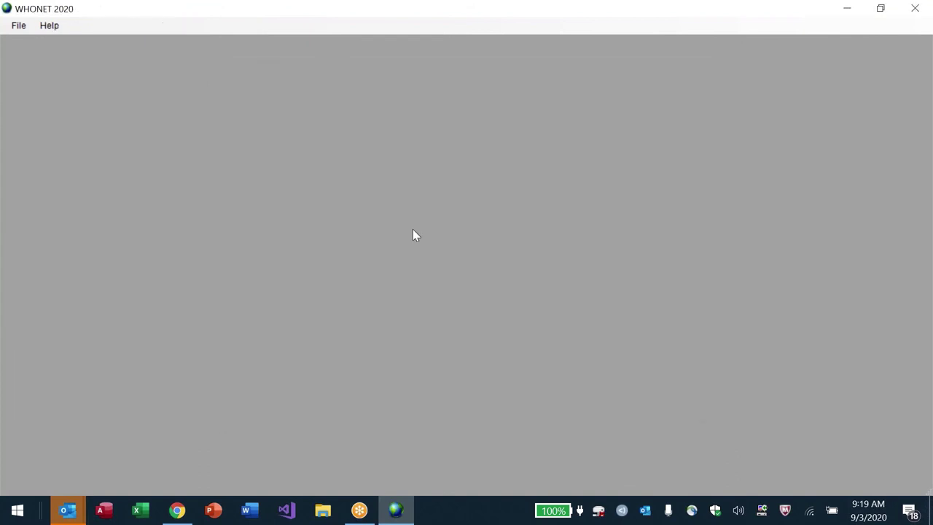
# Start a new laboratory from the Viet Nam Animal Health template and set its country to Viet Nam
pyautogui.click(13, 26)
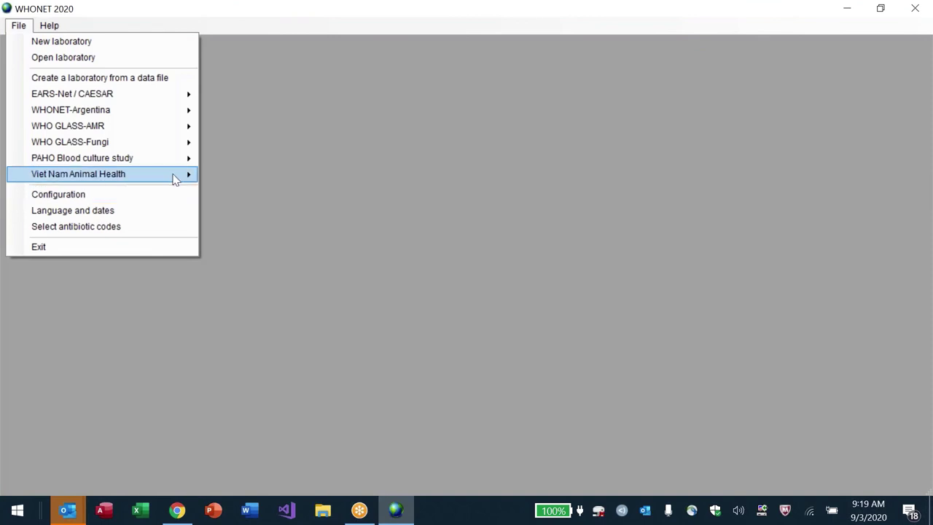
pyautogui.moveTo(150, 179)
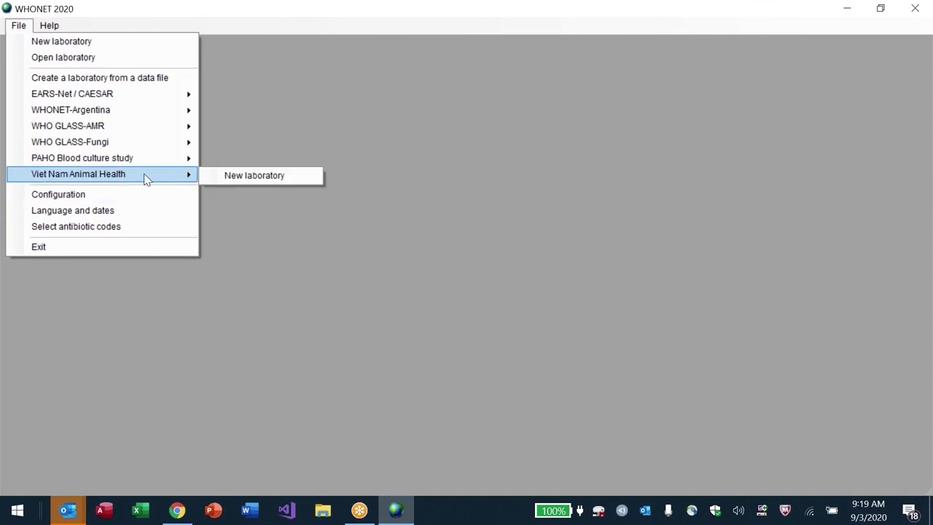
pyautogui.click(248, 175)
pyautogui.click(461, 139)
pyautogui.press('i')
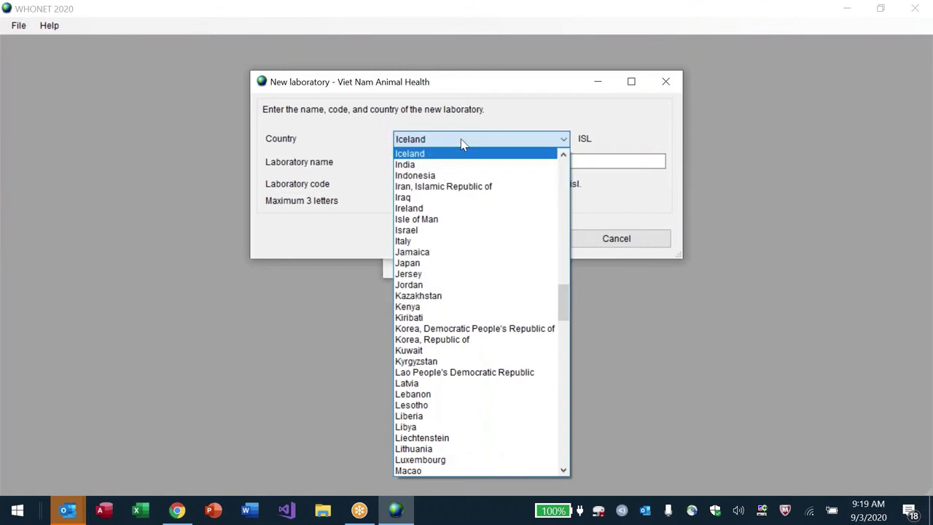
pyautogui.press('t')
pyautogui.press('j')
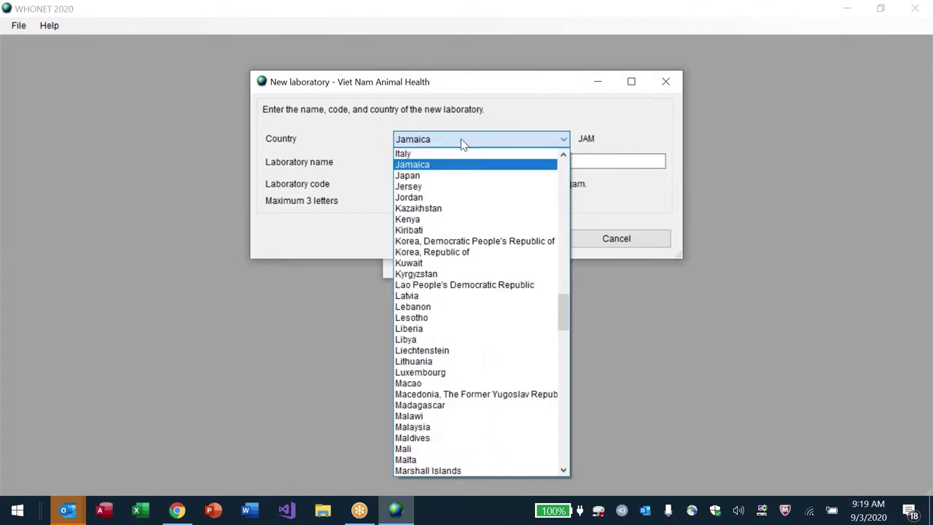
pyautogui.press('Down')
pyautogui.press('End')
pyautogui.press('Up')
pyautogui.press('Up')
pyautogui.press('Up')
pyautogui.press('Up')
pyautogui.press('Up')
pyautogui.press('Up')
pyautogui.press('Up')
pyautogui.press('Up')
pyautogui.press('Up')
pyautogui.press('Up')
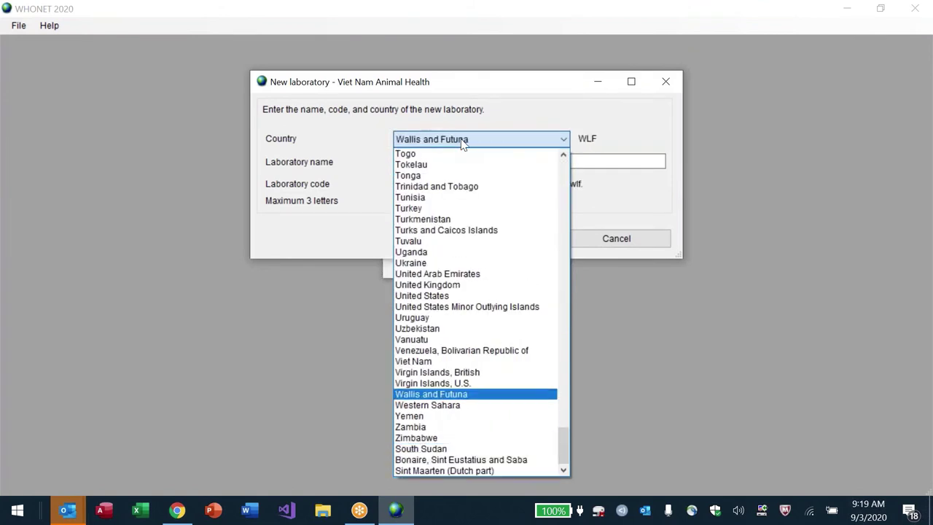
pyautogui.press('Return')
pyautogui.press('Tab')
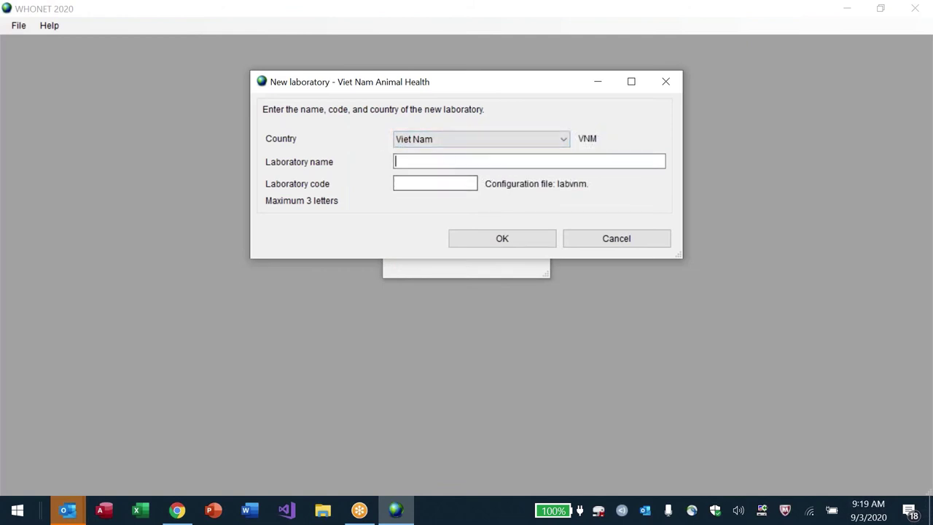
# Name the laboratory "Animal health lab" with code AHL, and create its data file as VNM-AHL-2020.sqlite
pyautogui.write('Animal health lab')
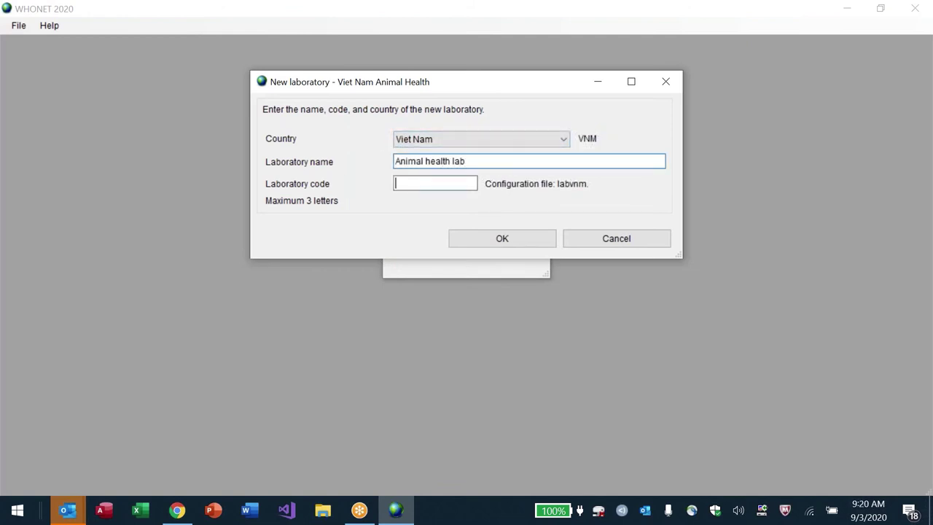
pyautogui.press('Tab')
pyautogui.write('AHL')
pyautogui.press('Return')
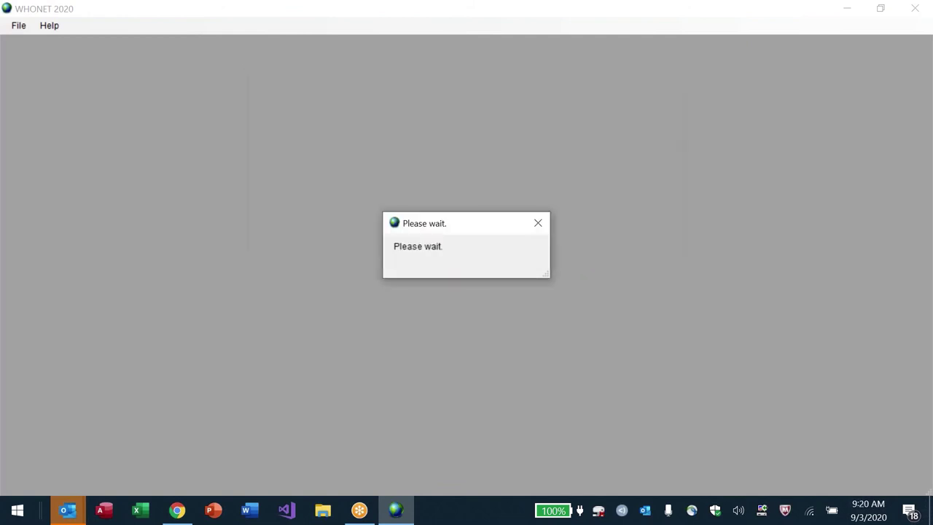
pyautogui.click(562, 326)
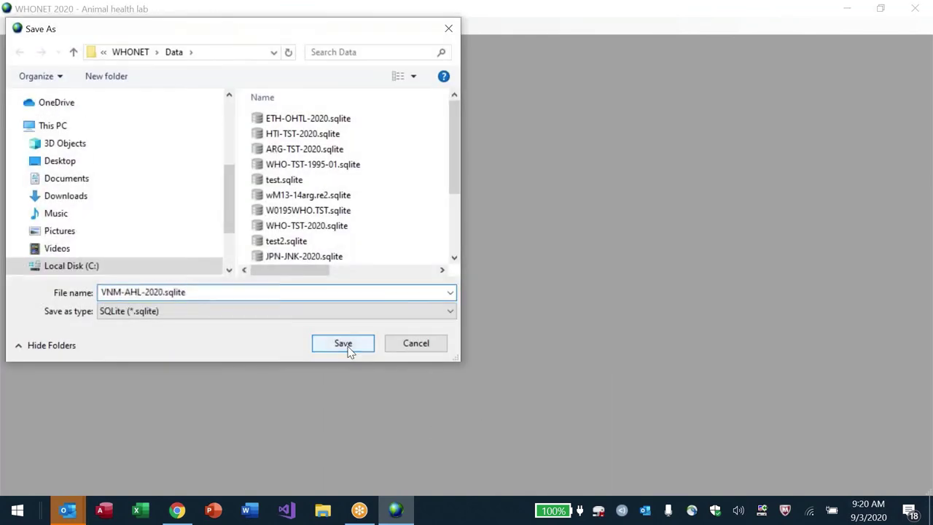
pyautogui.click(344, 342)
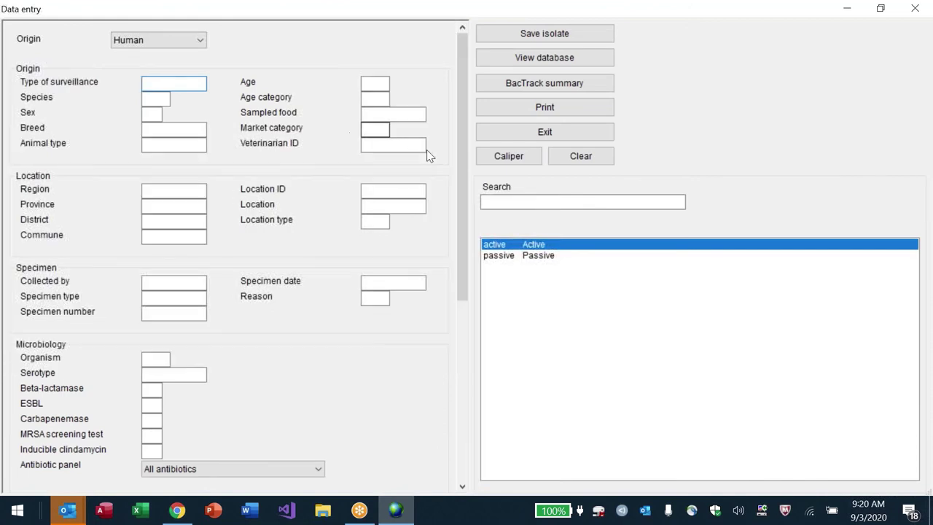
# Examine the data entry form's Veterinarian ID, Region, District and Collected by fields and its antibiotic list
pyautogui.click(405, 144)
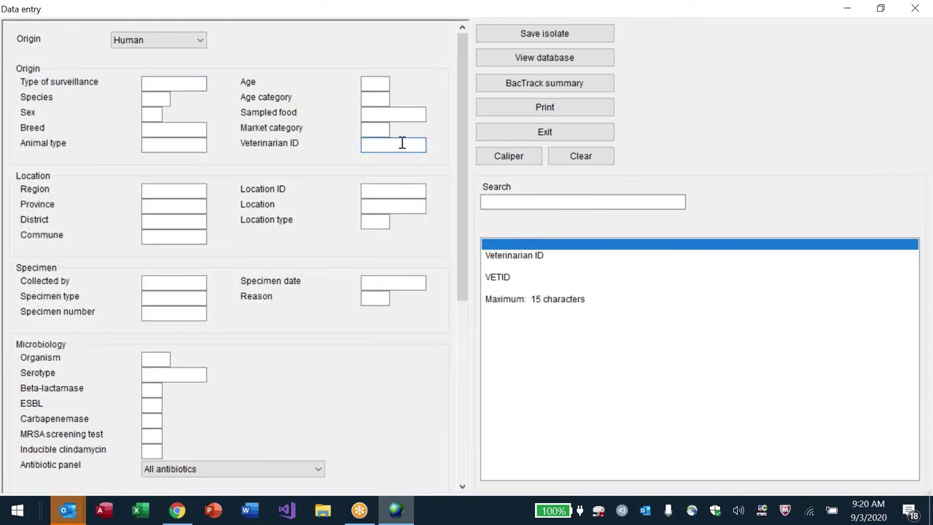
pyautogui.click(175, 190)
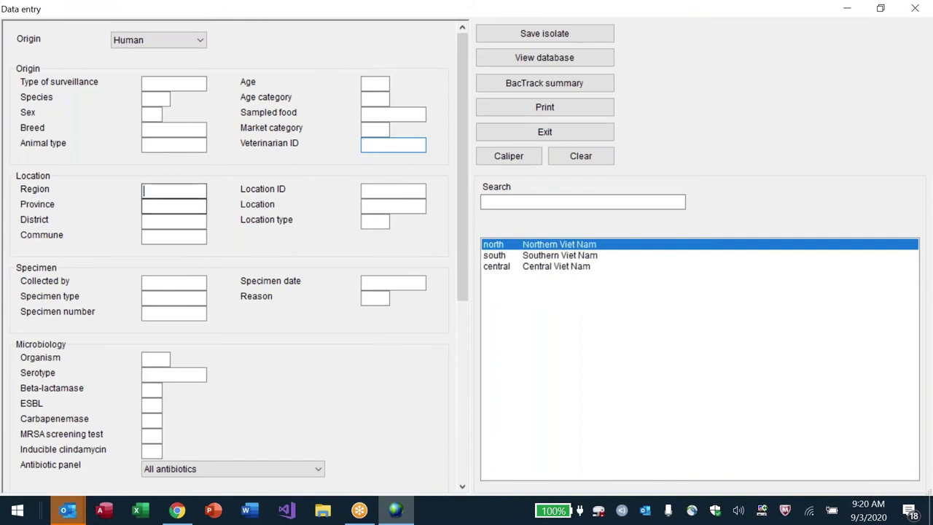
pyautogui.click(175, 222)
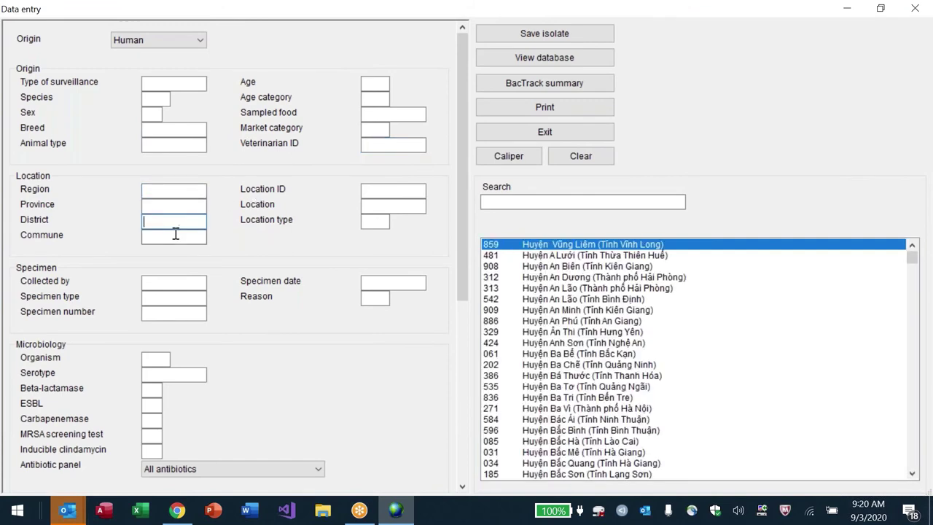
pyautogui.click(188, 282)
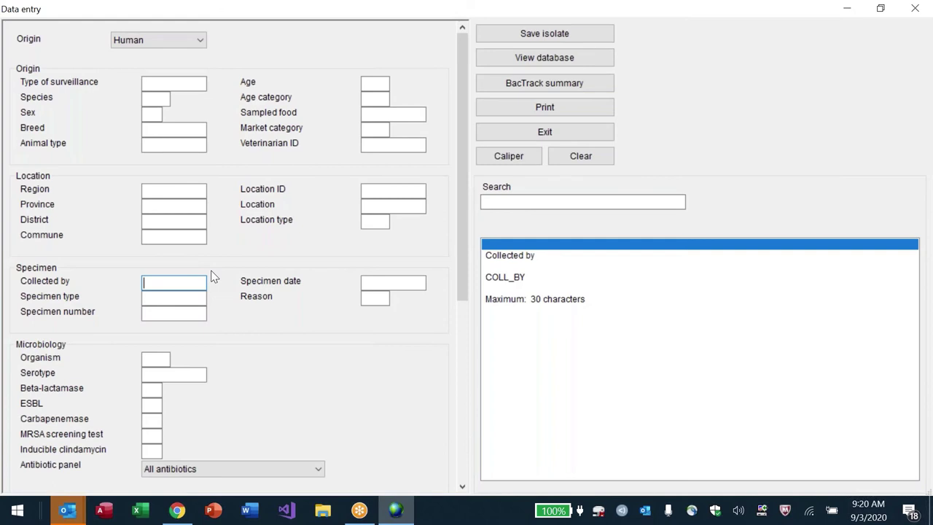
pyautogui.click(465, 334)
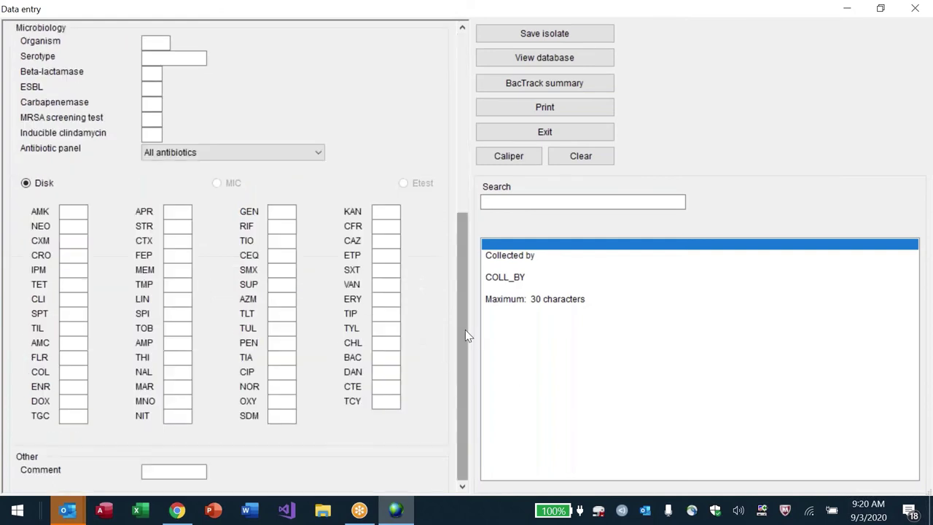
pyautogui.click(462, 183)
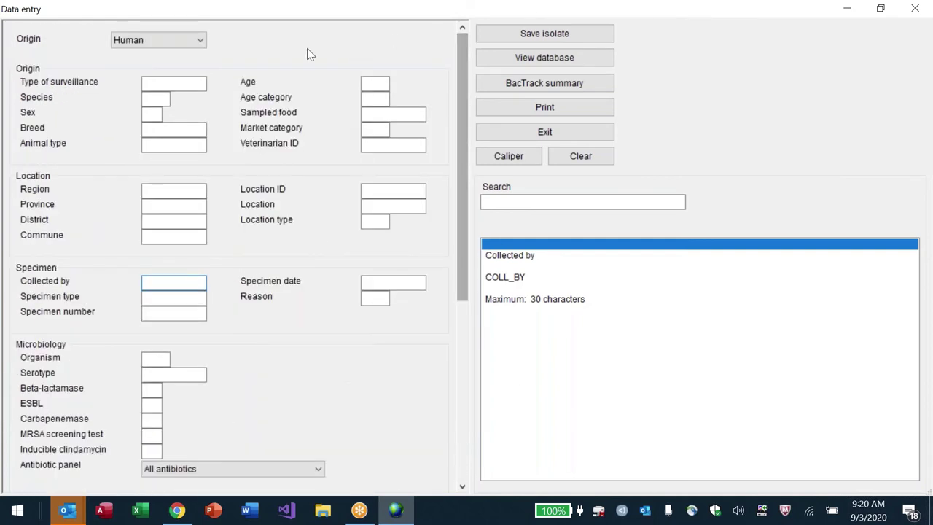
# Set the isolate's origin to Animal and leave data entry without saving an isolate
pyautogui.click(198, 40)
pyautogui.click(184, 66)
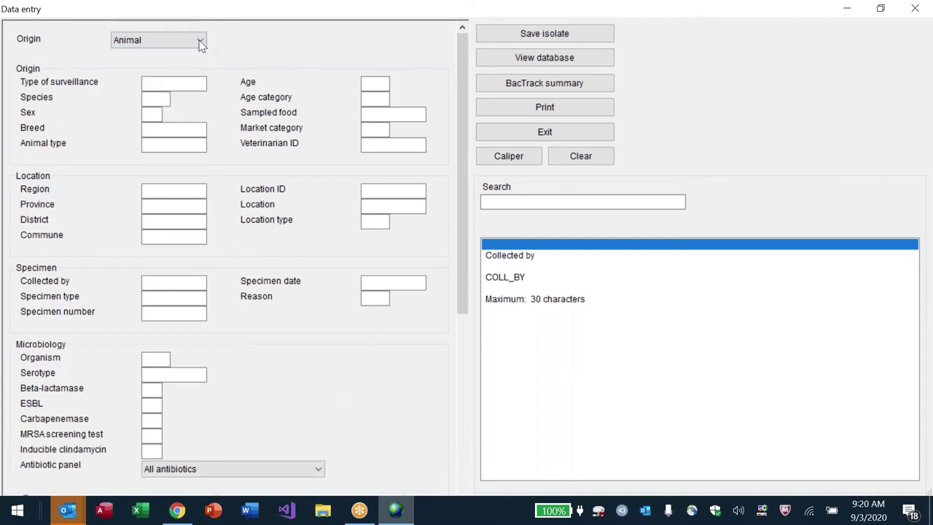
pyautogui.click(200, 41)
pyautogui.click(189, 68)
pyautogui.click(183, 83)
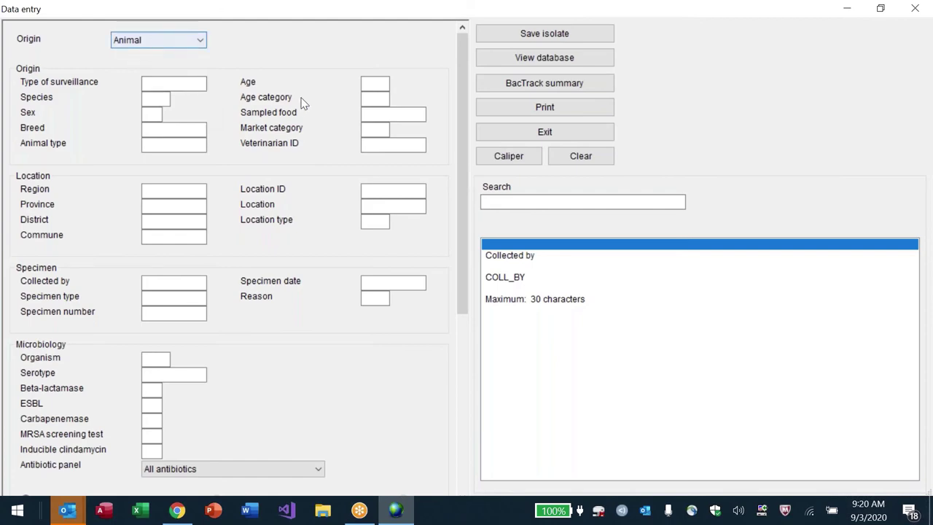
pyautogui.click(531, 135)
pyautogui.click(473, 303)
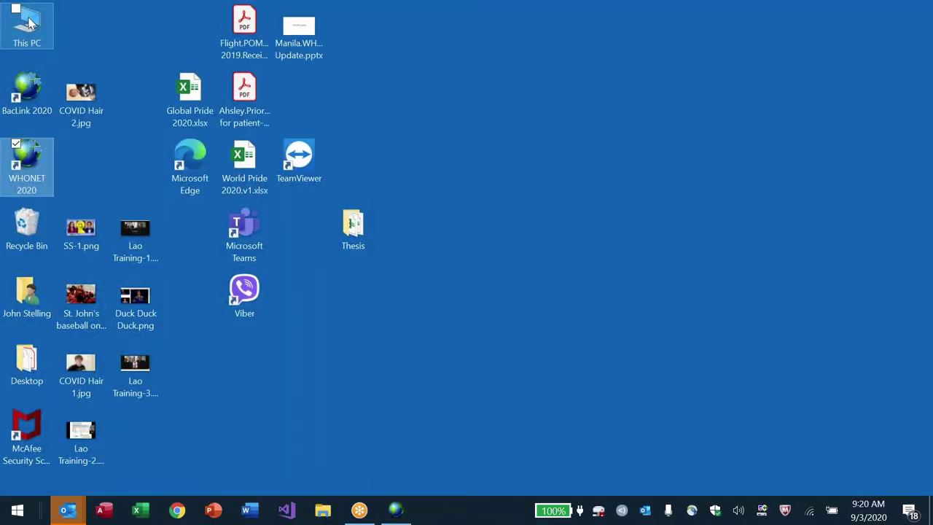
# Open the Countries-2020 folder inside C:\LaptopStartAgain in File Explorer
pyautogui.click(33, 20)
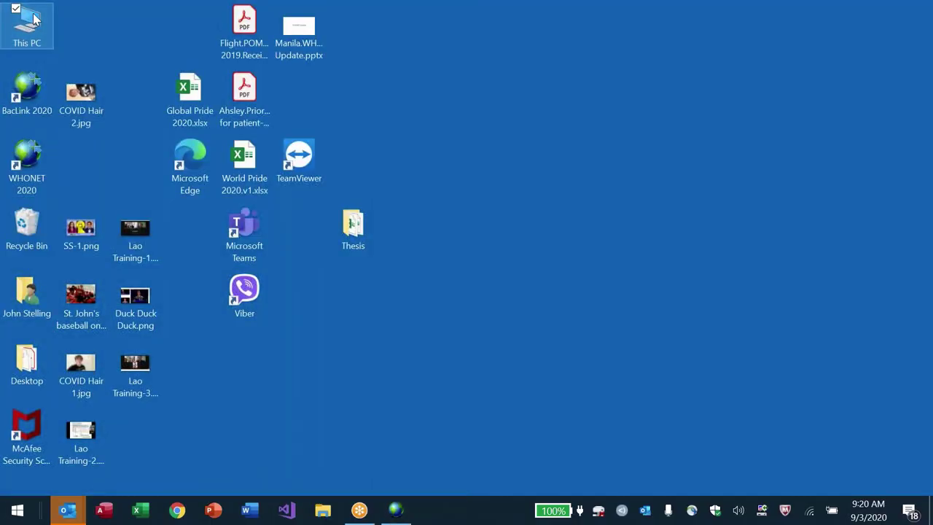
pyautogui.doubleClick(34, 20)
pyautogui.hotkey('alt', 'd')
pyautogui.write('c:\\')
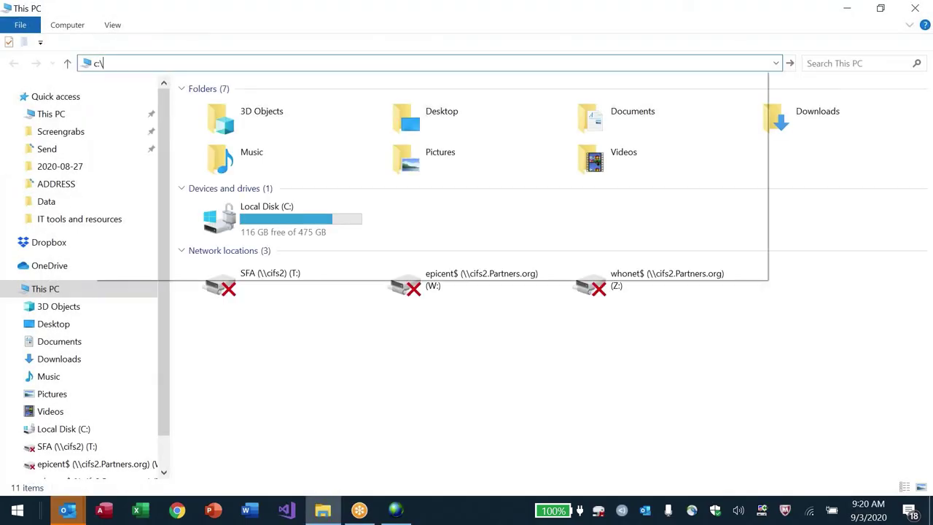
pyautogui.press('Return')
pyautogui.press('l')
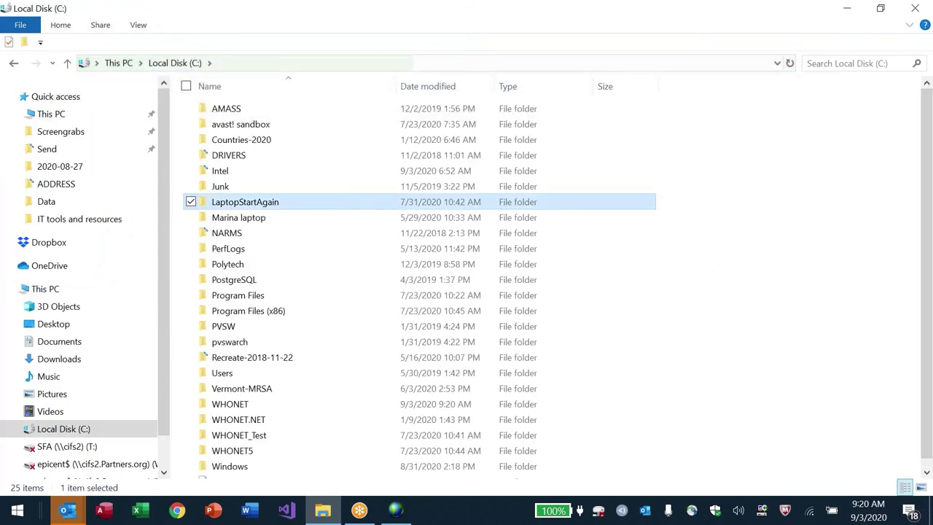
pyautogui.press('Return')
pyautogui.write('countries-2020')
pyautogui.press('Return')
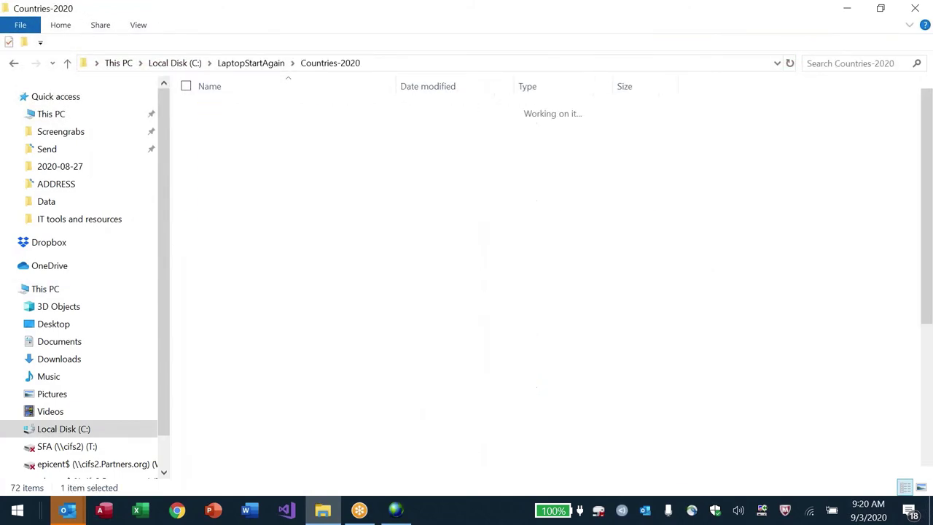
# Open the Animal Health folder inside the Viet Nam country folder
pyautogui.write('v')
pyautogui.press('Return')
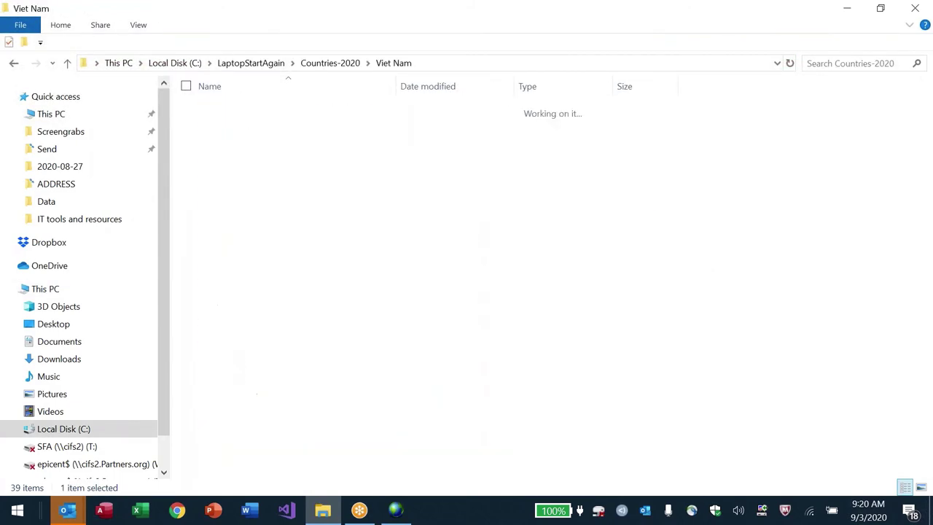
pyautogui.write('a')
pyautogui.press('Return')
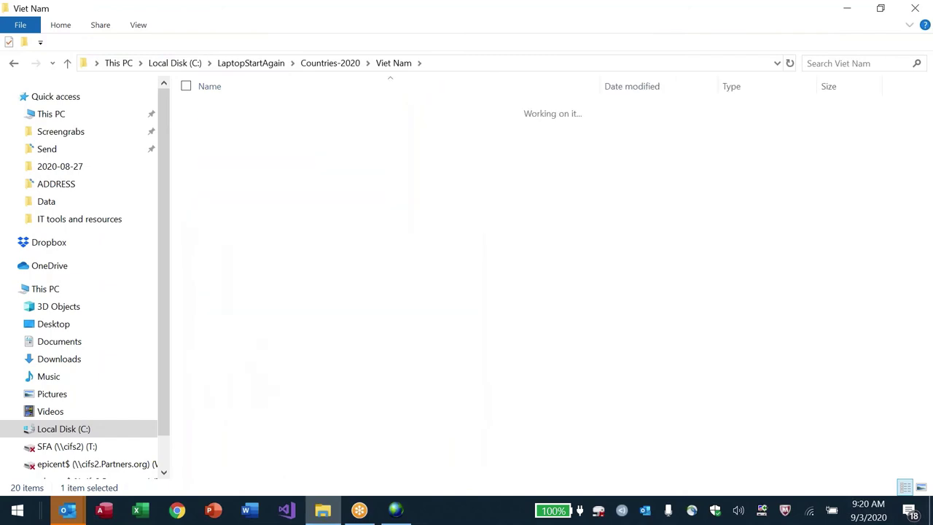
# Open the workbook FAO RAP.AMR data specifications.ca7005en.xlsx in Excel
pyautogui.press('Down')
pyautogui.press('Down')
pyautogui.press('Down')
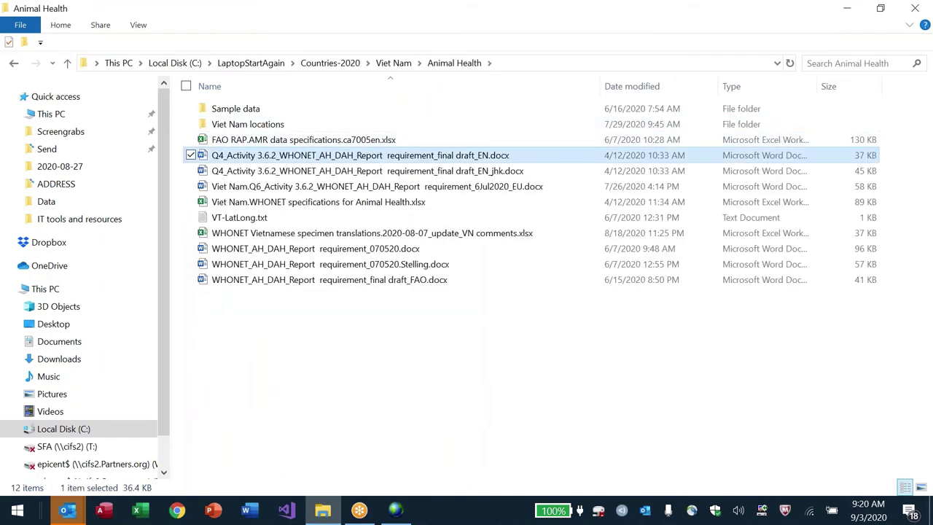
pyautogui.press('Up')
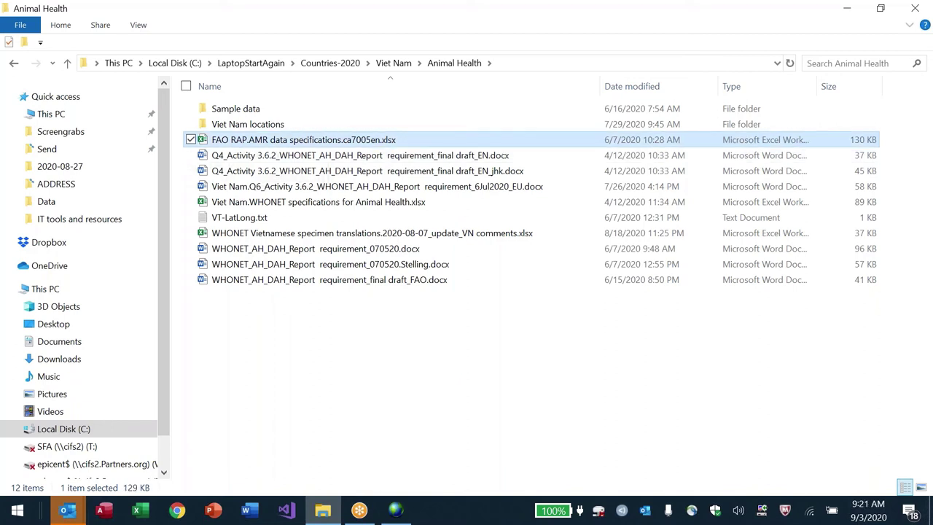
pyautogui.press('Return')
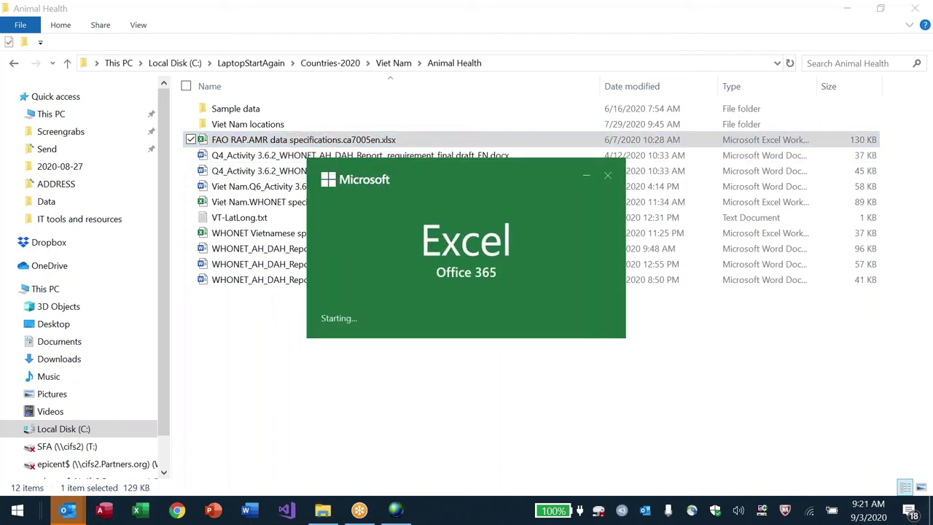
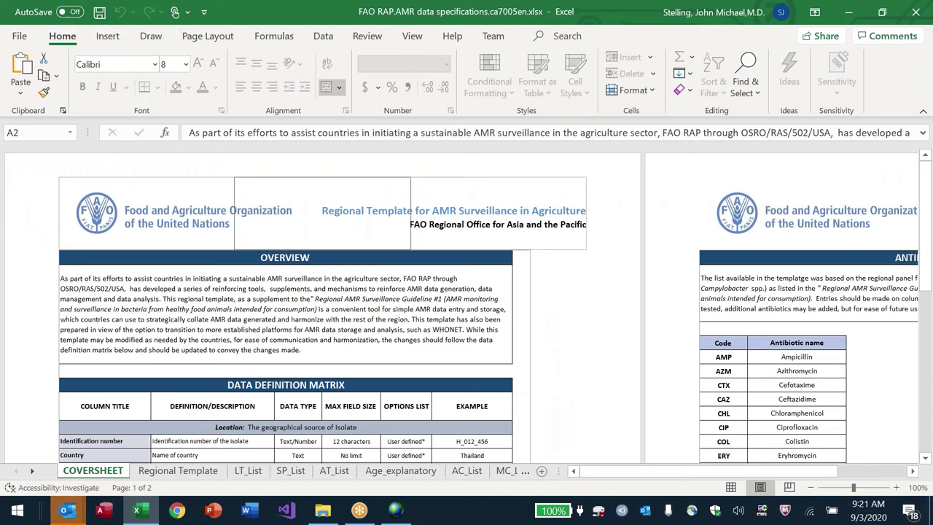
# Look through the workbook's Regional Template, LT_List, SP_List and AT_List sheets
pyautogui.click(213, 471)
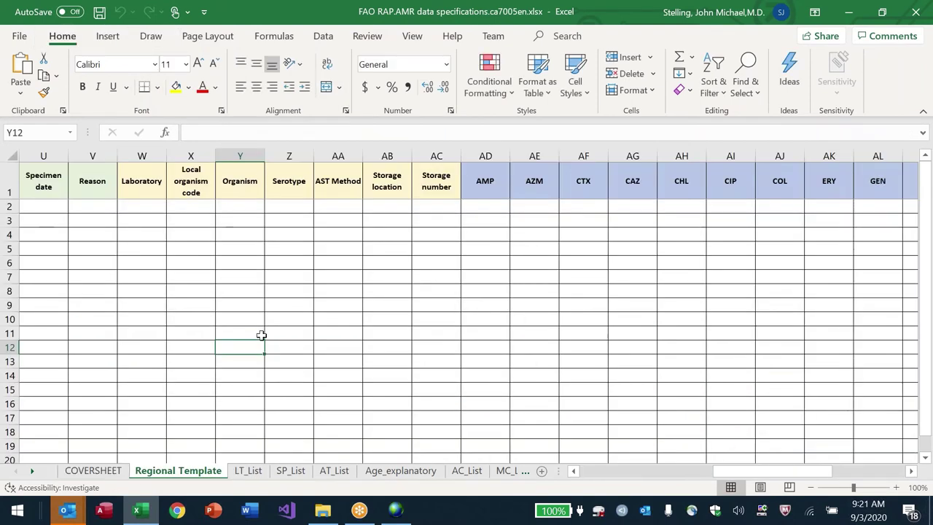
pyautogui.click(264, 270)
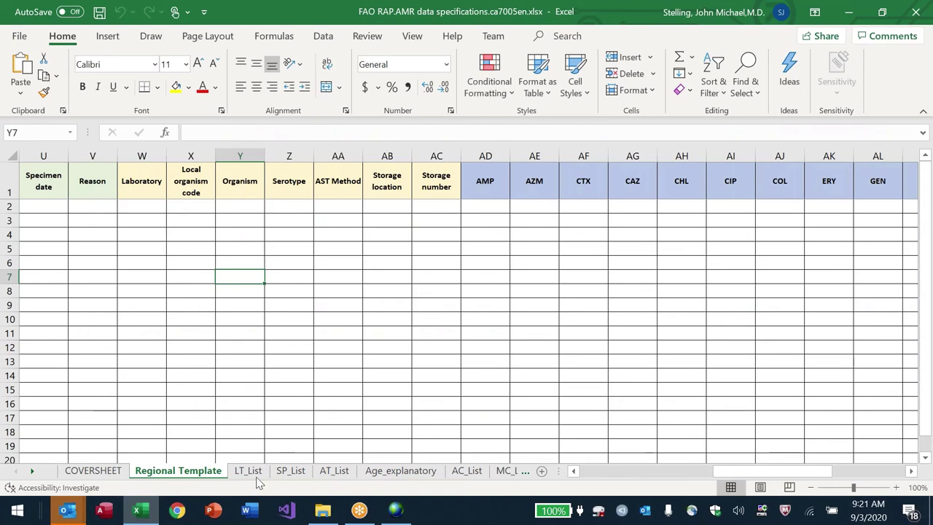
pyautogui.click(248, 471)
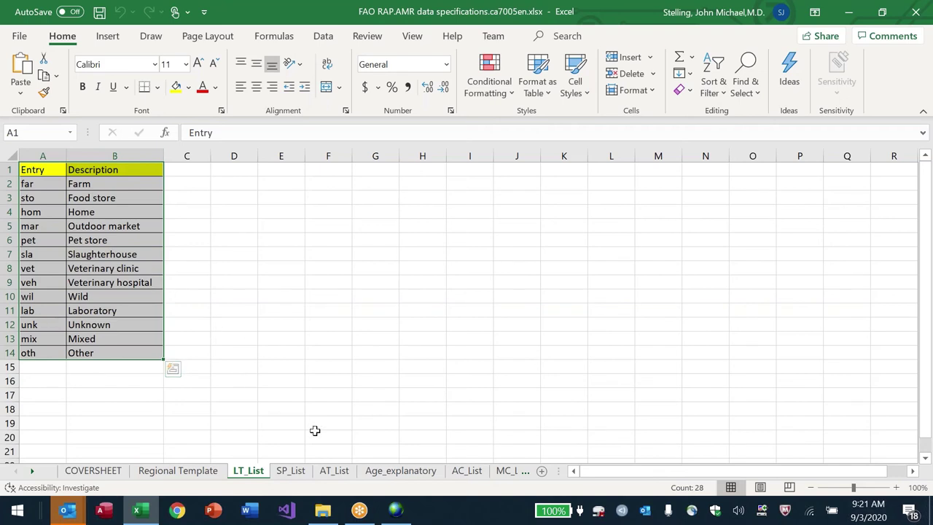
pyautogui.click(292, 471)
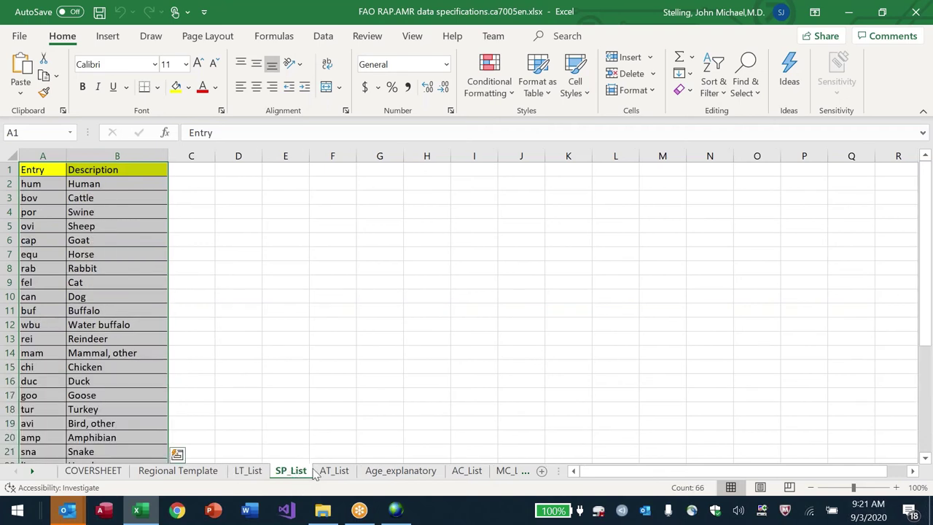
pyautogui.click(325, 472)
# Examine the Regional Template sheet's specimen, organism and antibiotic columns, from Specimen number through TEC
pyautogui.click(171, 472)
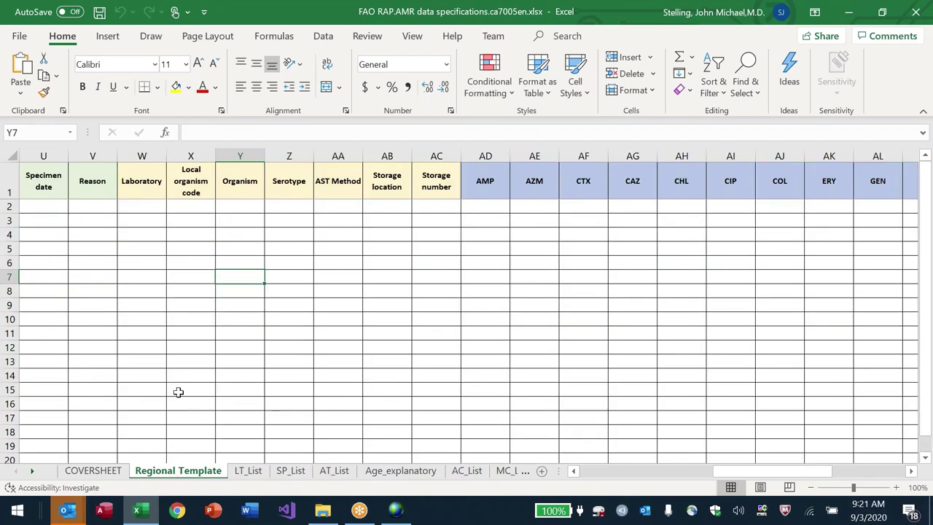
pyautogui.click(83, 295)
pyautogui.press('Left')
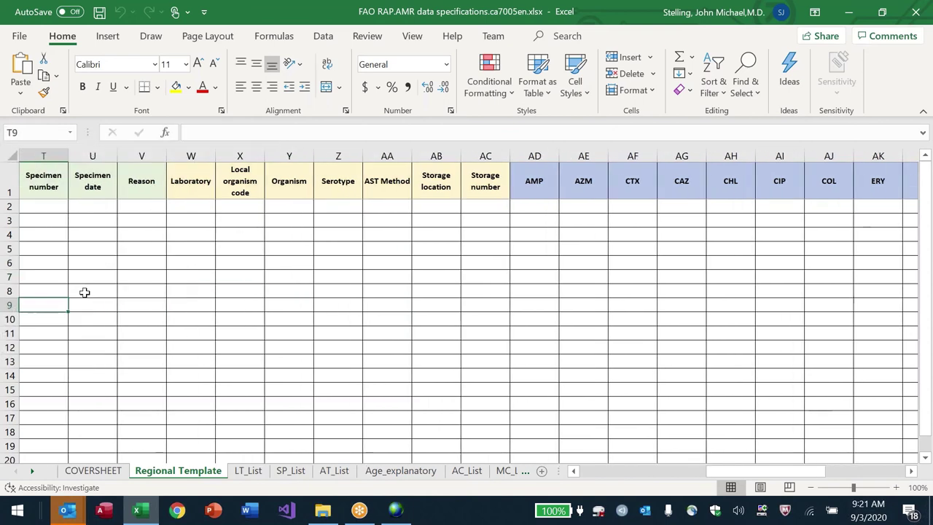
pyautogui.press('Up')
pyautogui.press('Up')
pyautogui.press('Up')
pyautogui.press('Up')
pyautogui.press('Up')
pyautogui.press('Up')
pyautogui.press('Up')
pyautogui.press('Right')
pyautogui.press('Right')
pyautogui.press('Right')
pyautogui.press('Right')
pyautogui.press('Right')
pyautogui.press('Right')
pyautogui.press('Right')
pyautogui.press('Right')
pyautogui.press('Right')
pyautogui.press('Right')
pyautogui.press('Right')
pyautogui.press('Right')
pyautogui.press('Right')
pyautogui.press('Right')
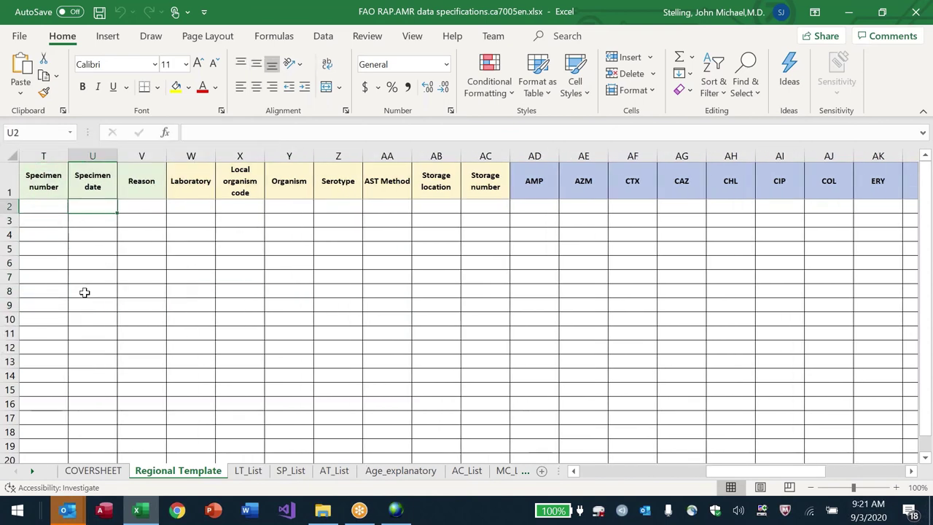
pyautogui.press('Right')
pyautogui.press('Right')
pyautogui.press('Right')
pyautogui.press('Right')
pyautogui.press('Right')
pyautogui.press('Right')
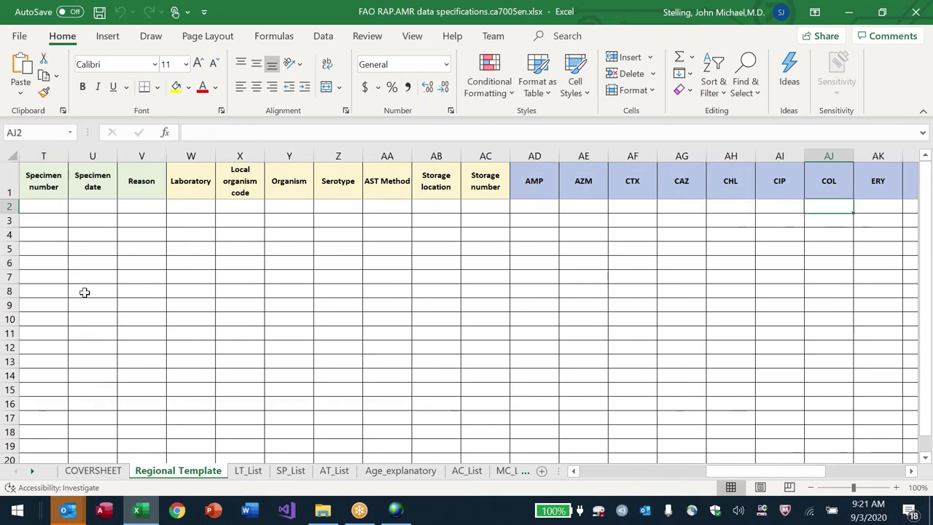
pyautogui.press('Right')
pyautogui.press('Right')
pyautogui.press('Right')
pyautogui.press('Right')
pyautogui.press('Right')
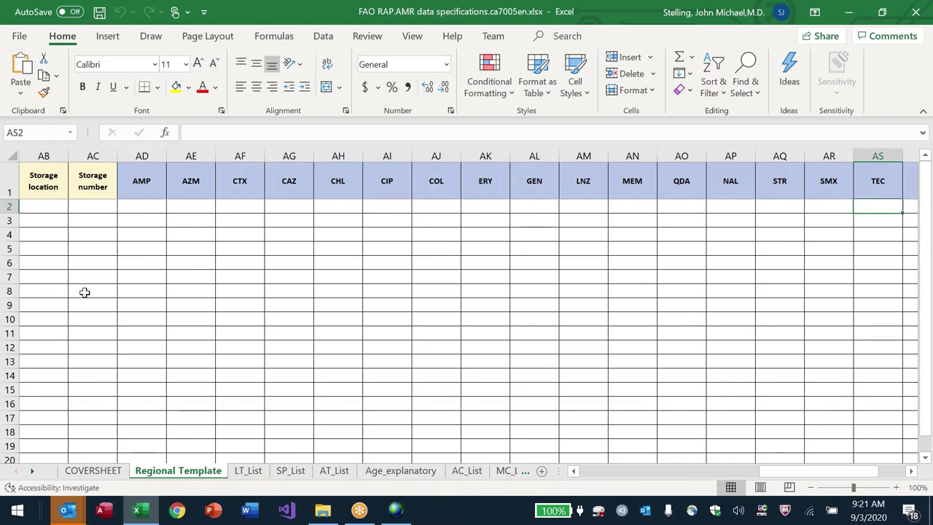
# Examine the Regional Template's geographic and farm columns, from Identification number through Location
pyautogui.press('Left')
pyautogui.press('Left')
pyautogui.press('Left')
pyautogui.press('Left')
pyautogui.press('Left')
pyautogui.press('Left')
pyautogui.press('Left')
pyautogui.press('Left')
pyautogui.press('Left')
pyautogui.press('Left')
pyautogui.press('Left')
pyautogui.press('Left')
pyautogui.press('Left')
pyautogui.press('Left')
pyautogui.press('Left')
pyautogui.press('Left')
pyautogui.press('Left')
pyautogui.press('Left')
pyautogui.press('Left')
pyautogui.press('Left')
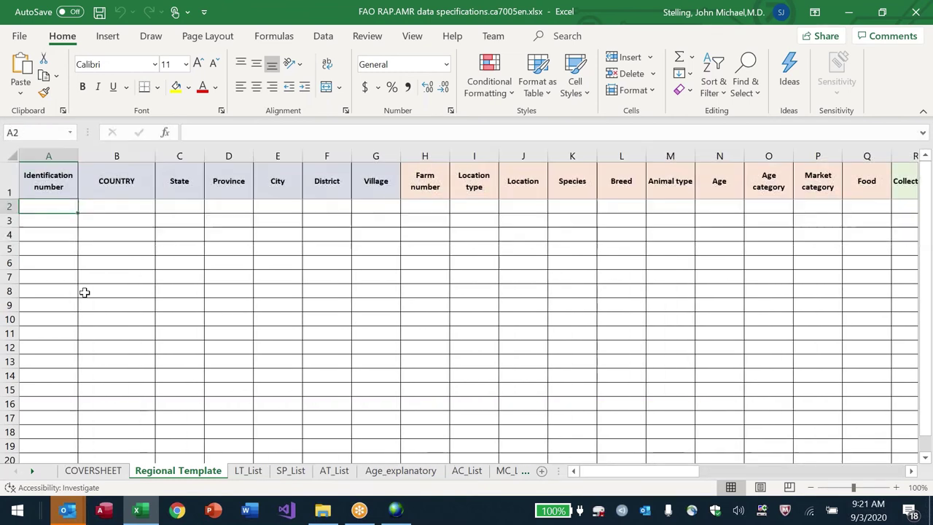
pyautogui.press('Right')
pyautogui.press('Right')
pyautogui.press('Right')
pyautogui.press('Right')
pyautogui.press('Right')
pyautogui.press('Right')
pyautogui.press('Right')
pyautogui.press('Right')
pyautogui.press('Right')
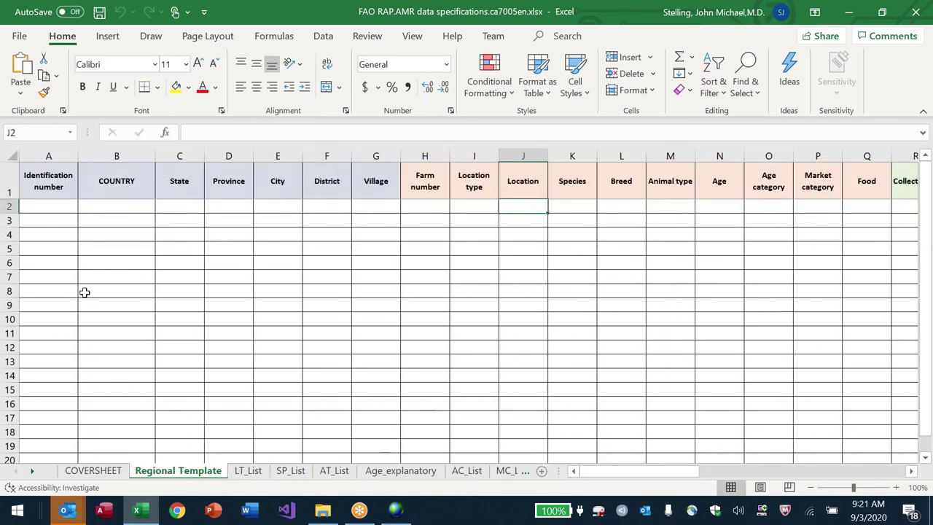
pyautogui.press('Left')
pyautogui.press('Left')
pyautogui.press('Left')
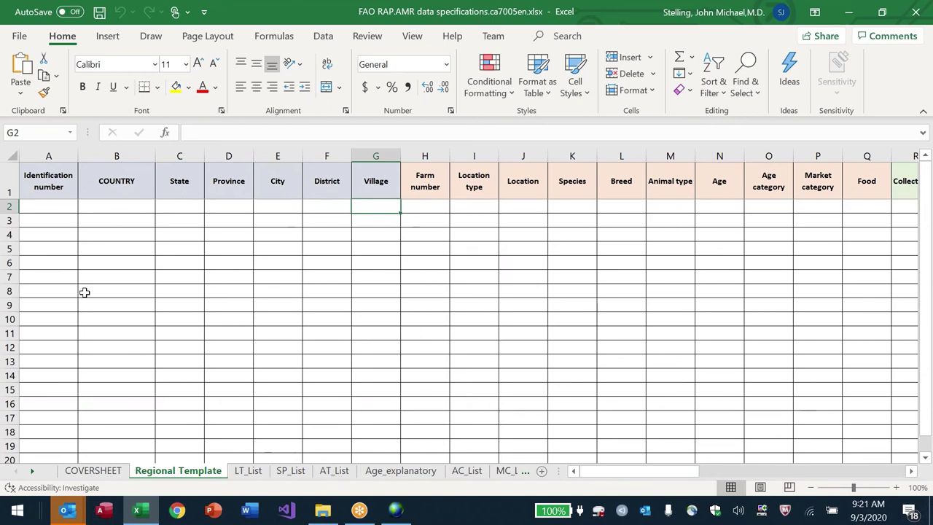
# Examine the Regional Template's animal, food and specimen columns, from Location type through Specimen date
pyautogui.press('Right')
pyautogui.press('Right')
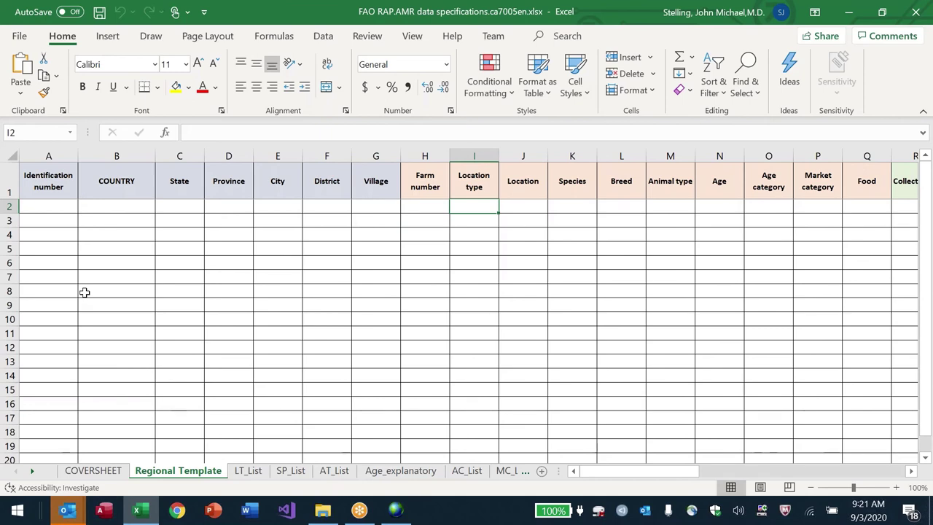
pyautogui.press('Right')
pyautogui.press('Right')
pyautogui.press('Right')
pyautogui.press('Right')
pyautogui.press('Right')
pyautogui.press('Right')
pyautogui.press('Right')
pyautogui.press('Right')
pyautogui.press('Right')
pyautogui.press('Right')
pyautogui.press('Right')
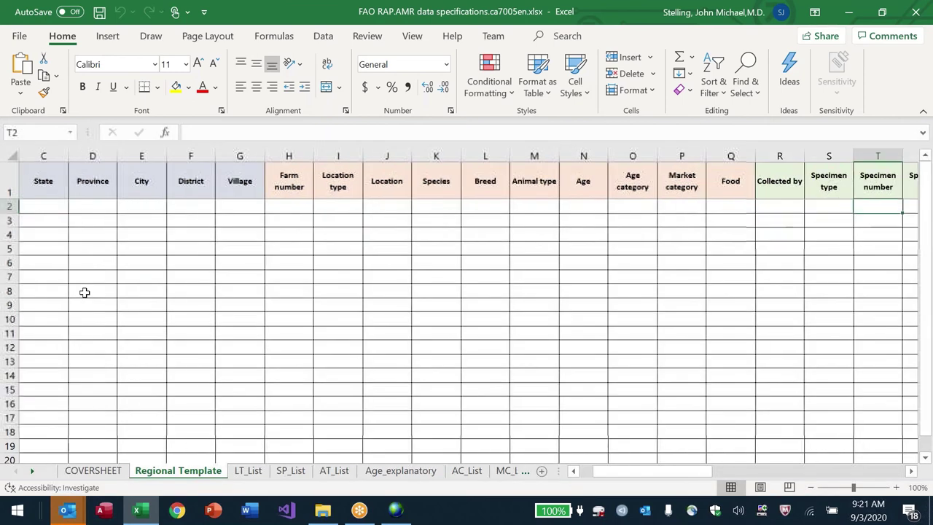
pyautogui.hotkey('ctrl', 'f')
pyautogui.press('Return')
pyautogui.press('Escape')
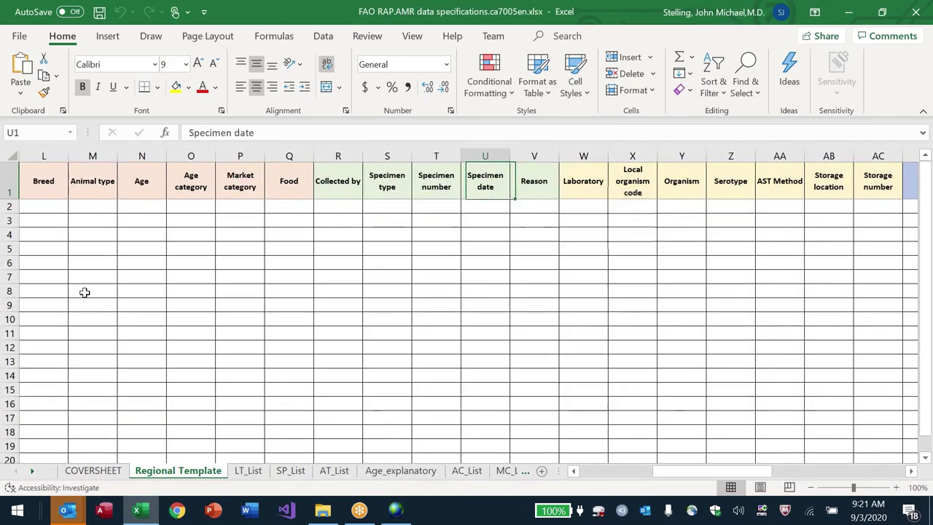
# Enter a January 2002 date as the specimen date in cell U2
pyautogui.press('Down')
pyautogui.write('Ja')
pyautogui.press('BackSpace')
pyautogui.press('BackSpace')
pyautogui.write('Janu')
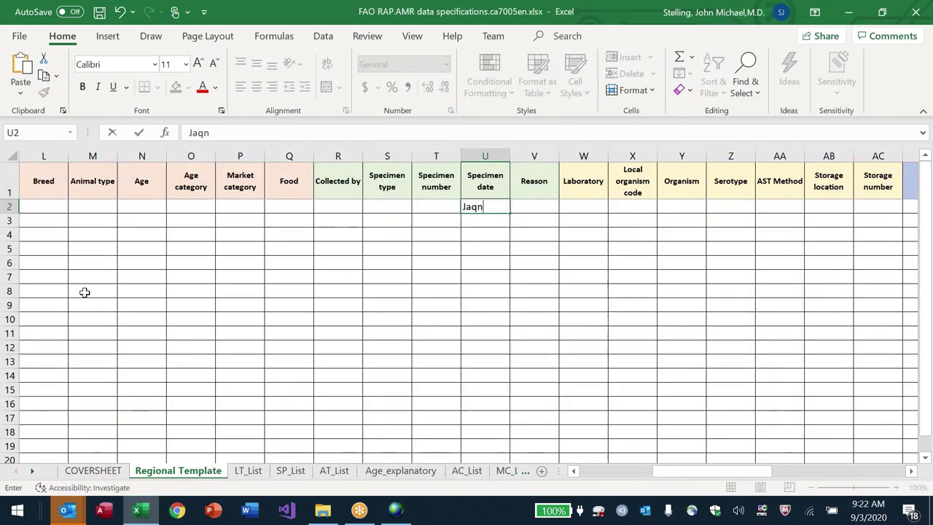
pyautogui.press('BackSpace')
pyautogui.write(', 2002')
pyautogui.press('Return')
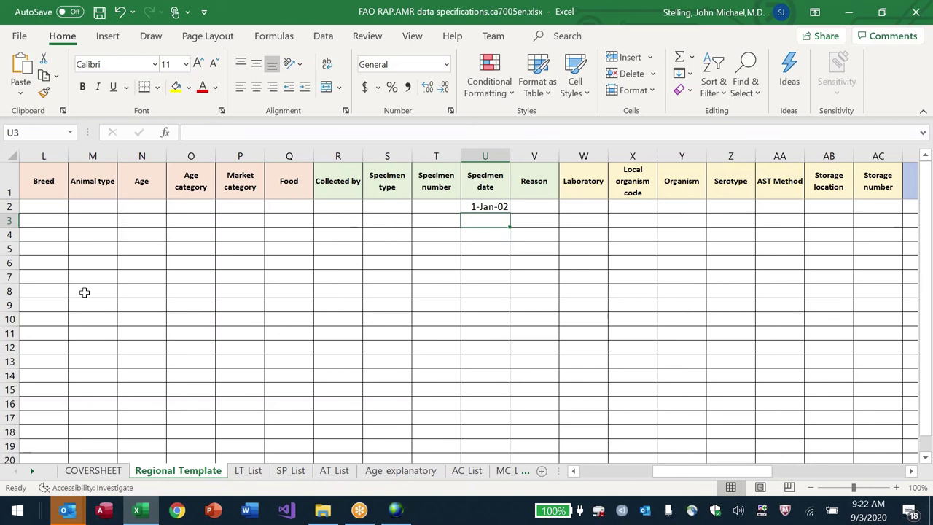
# Close the FAO specifications workbook without saving its changes
pyautogui.hotkey('alt', 'F4')
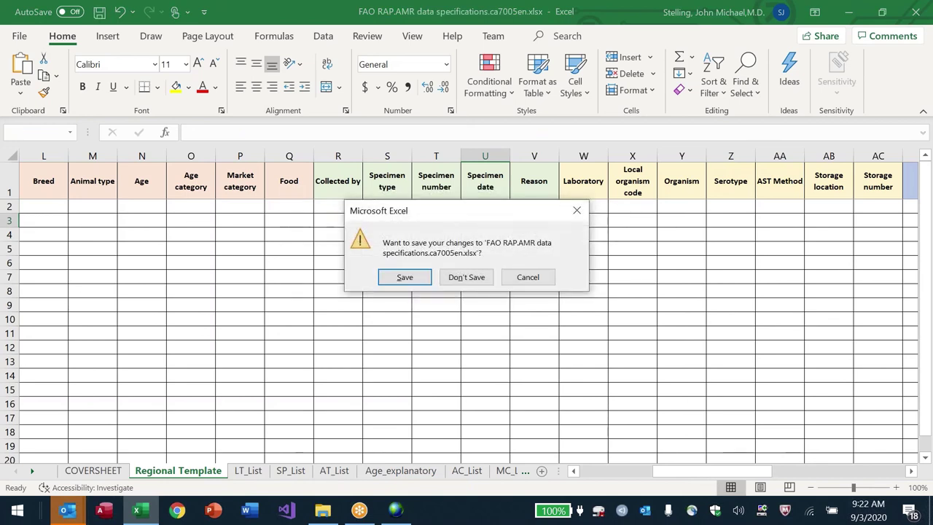
pyautogui.press('n')
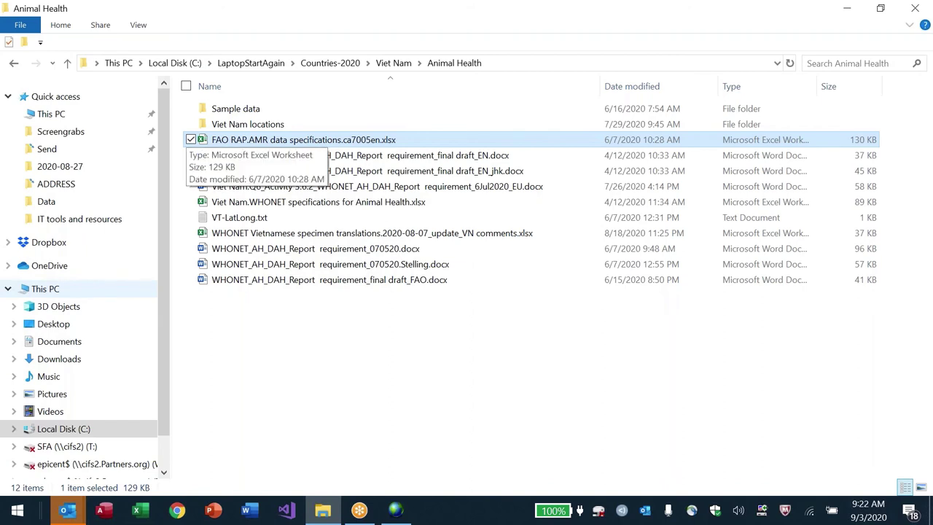
# Look over the Animal Health folder's report requirement drafts, WHONET specifications and specimen translation files
pyautogui.press('Down')
pyautogui.press('Down')
pyautogui.press('Down')
pyautogui.press('Down')
pyautogui.press('Down')
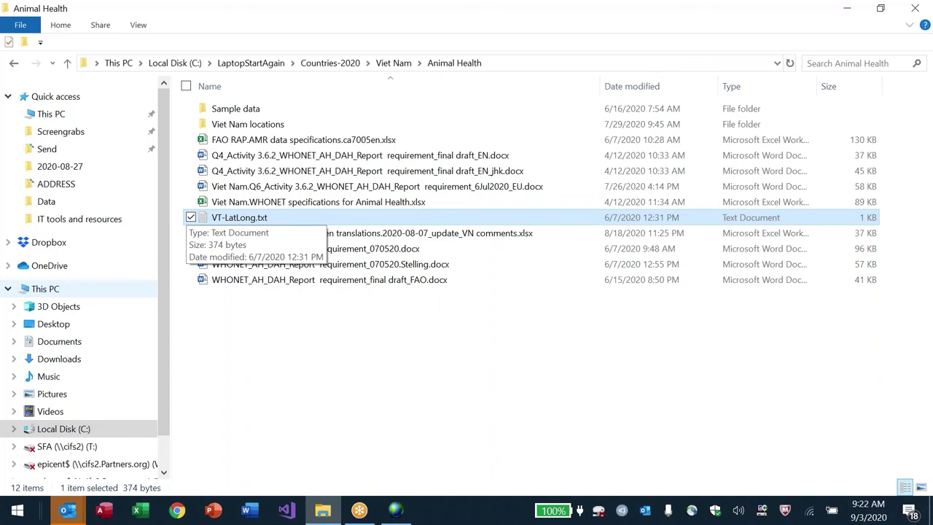
pyautogui.press('Down')
pyautogui.press('Down')
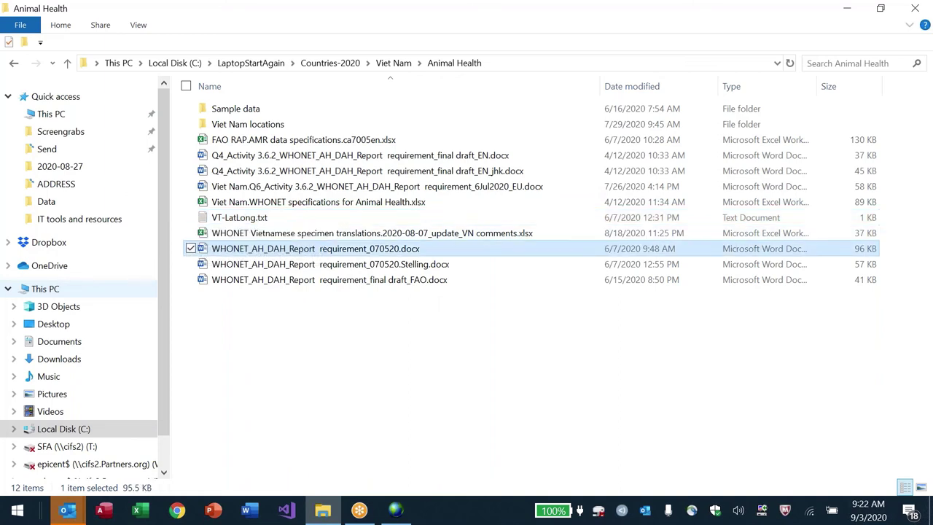
pyautogui.press('Up')
pyautogui.press('Up')
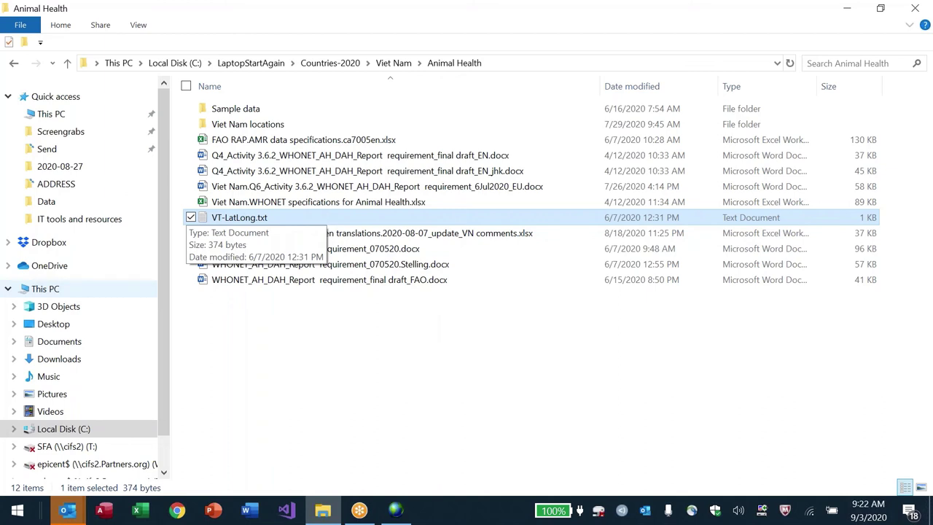
pyautogui.press('Down')
pyautogui.press('Down')
pyautogui.press('Down')
pyautogui.press('Down')
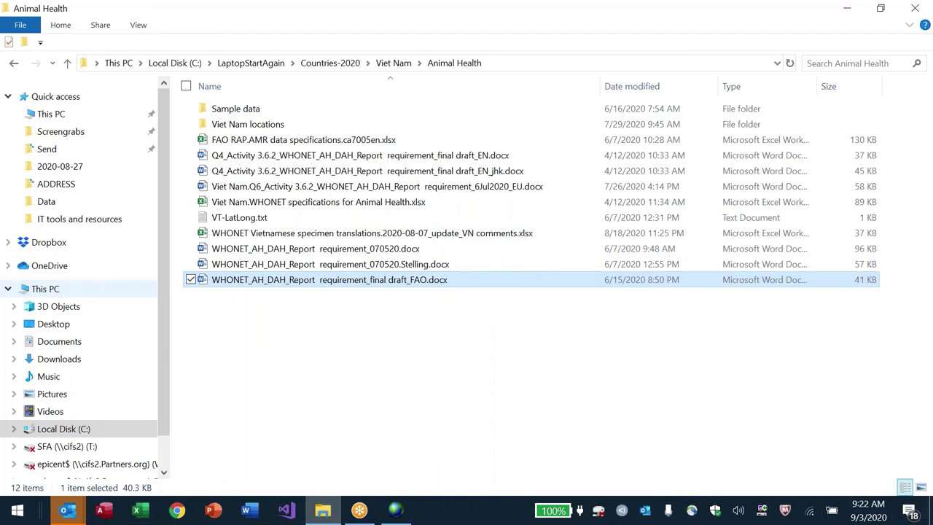
pyautogui.press('Up')
pyautogui.press('Up')
pyautogui.press('Up')
pyautogui.press('Up')
pyautogui.press('Down')
pyautogui.press('Down')
pyautogui.press('Down')
pyautogui.press('Down')
pyautogui.press('Up')
pyautogui.press('Down')
pyautogui.press('Up')
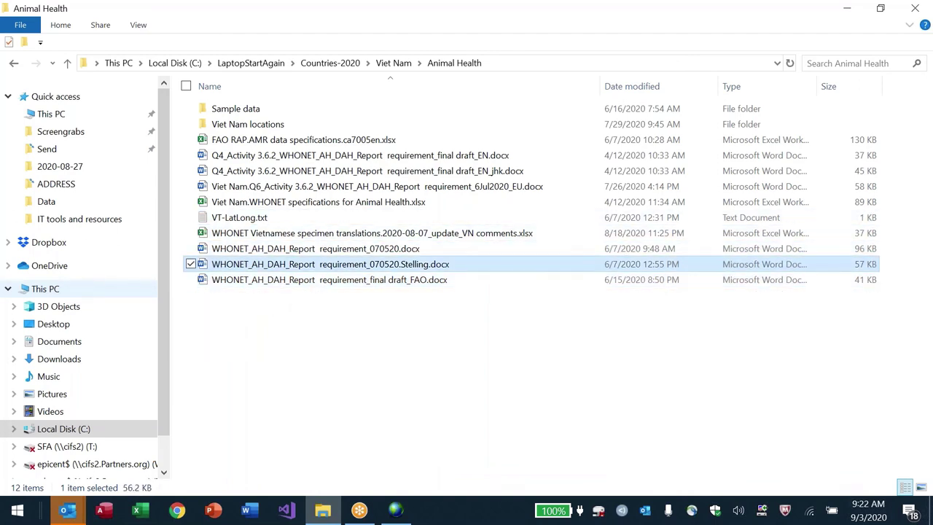
# Open the document WHONET_AH_DAH_Report requirement_final draft_FAO.docx in Word
pyautogui.press('Up')
pyautogui.press('Up')
pyautogui.press('Down')
pyautogui.press('Down')
pyautogui.press('Down')
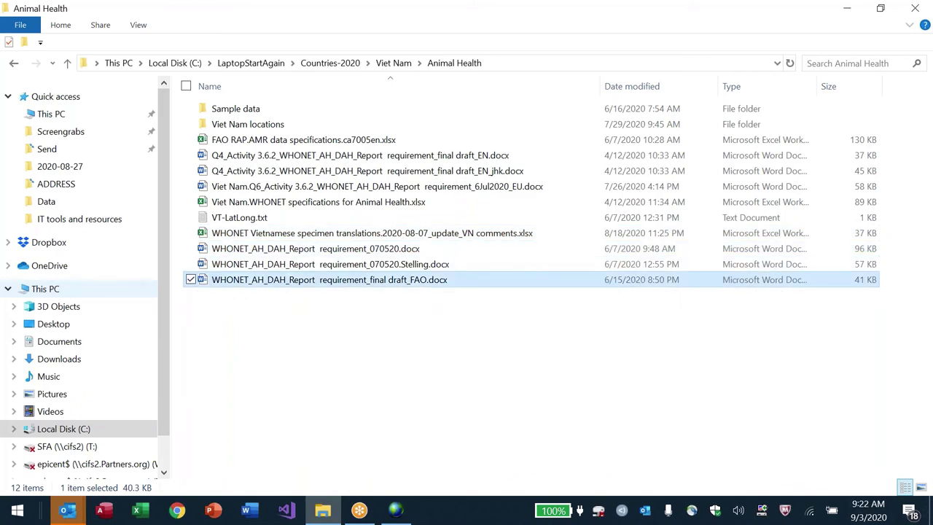
pyautogui.press('Return')
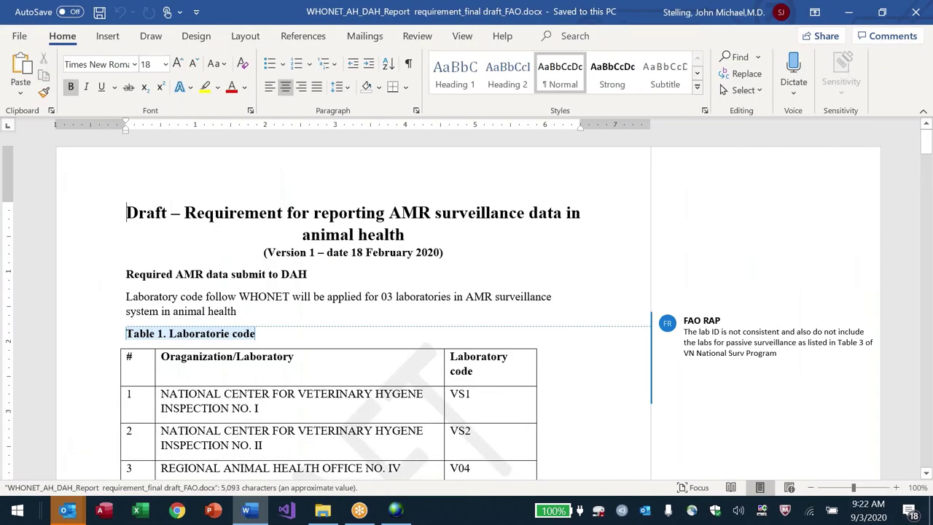
# Review the laboratory codes in Table 1 and the location fields of Table 2 in the report requirement
pyautogui.scroll(-3, 350, 307)
pyautogui.scroll(-6, 350, 306)
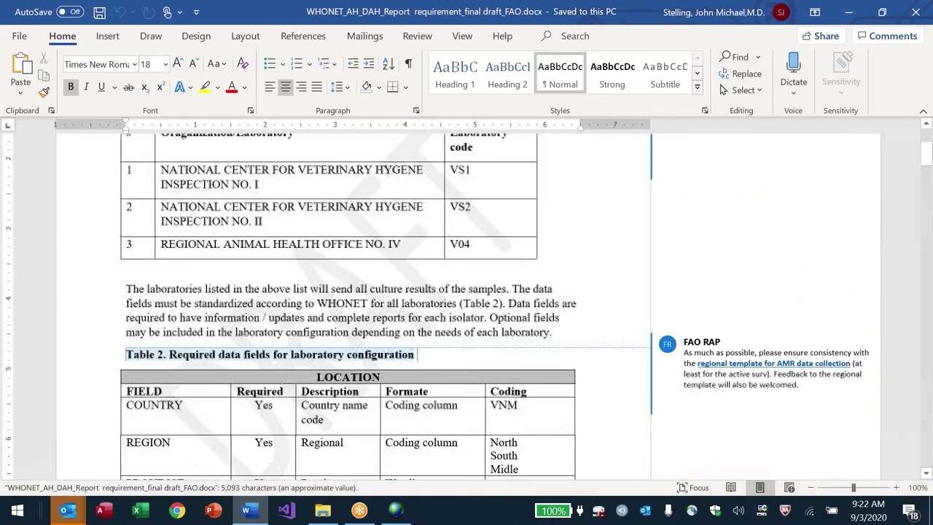
pyautogui.scroll(4, 349, 306)
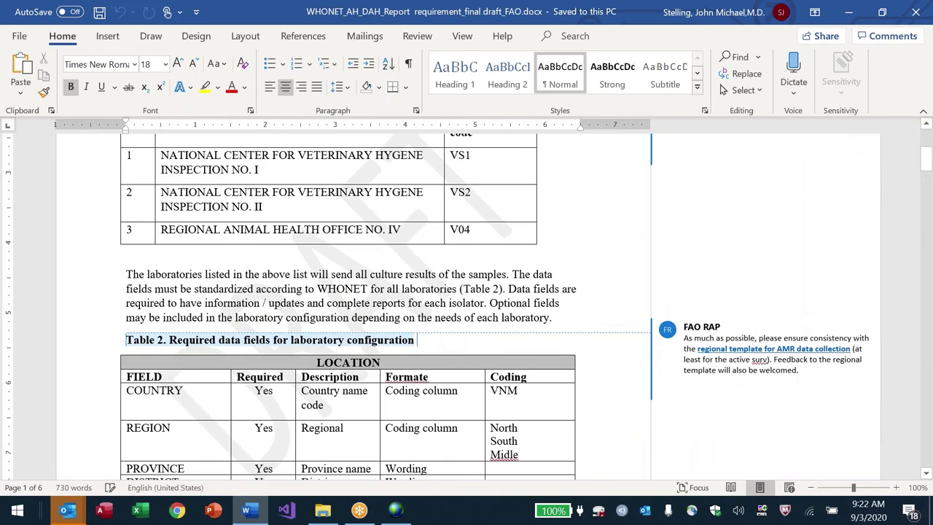
pyautogui.scroll(-6, 350, 306)
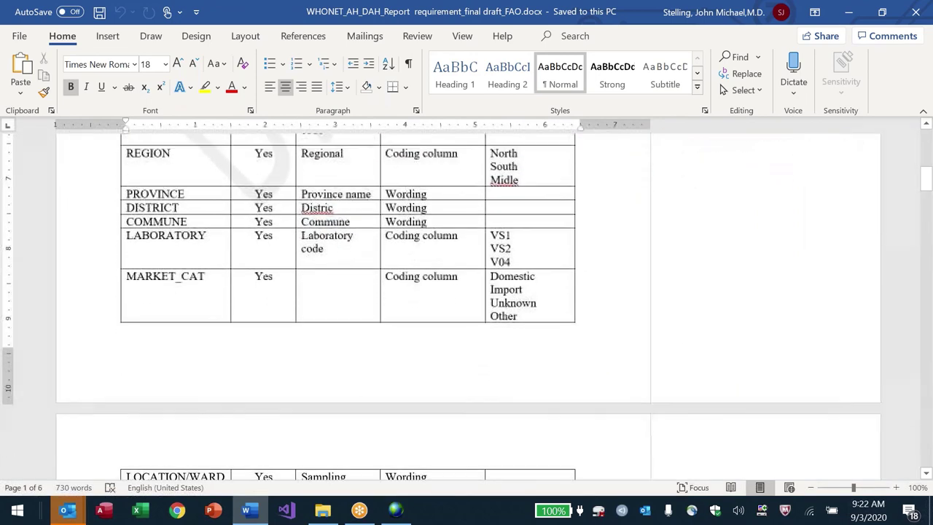
pyautogui.scroll(-9, 350, 306)
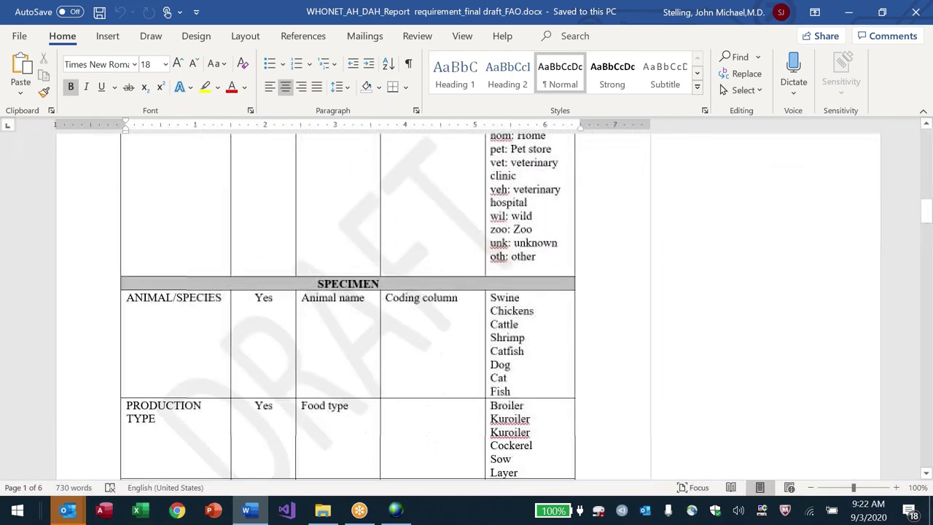
pyautogui.scroll(-1, 348, 306)
# Examine the coding list of the ANIMAL/SPECIES field, particularly the Shrimp, Catfish and Fish entries
pyautogui.click(525, 297)
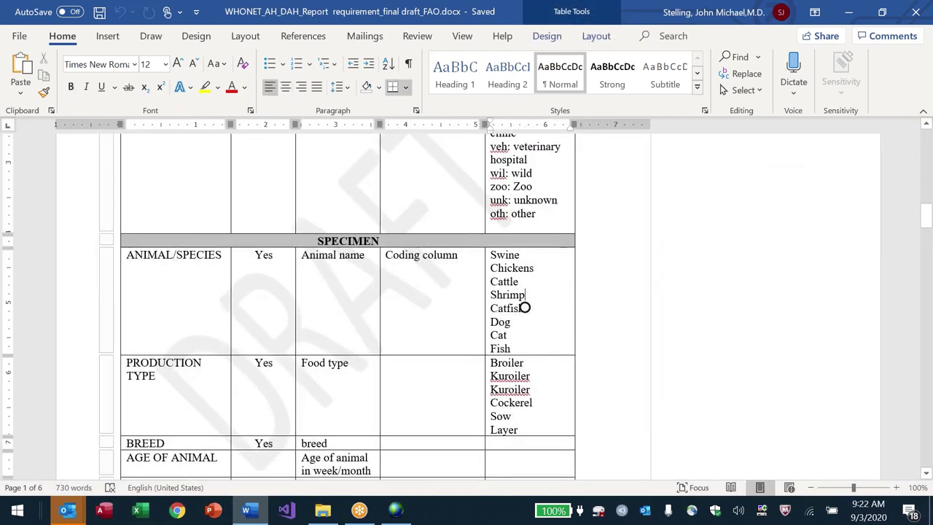
pyautogui.doubleClick(507, 294)
pyautogui.click(506, 308)
pyautogui.doubleClick(506, 307)
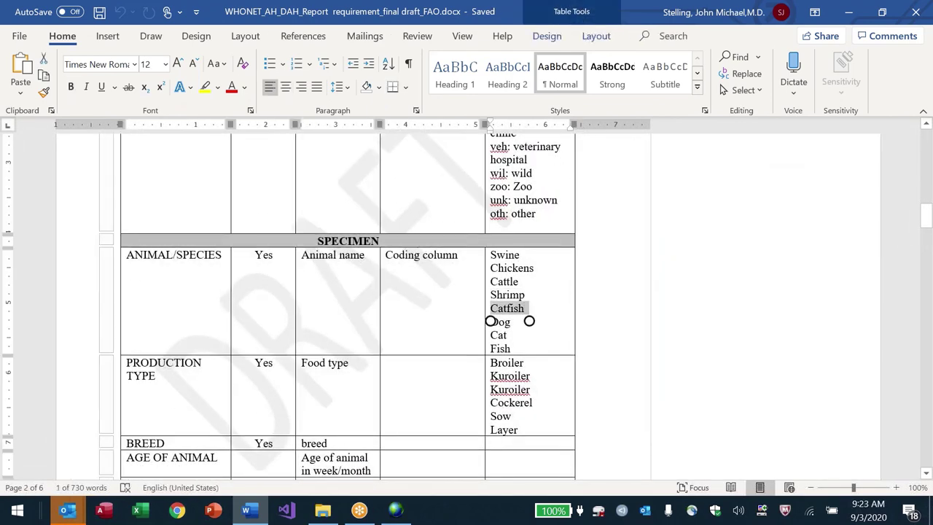
pyautogui.click(503, 349)
# Delete the first of the two Kuroiler entries in the PRODUCTION TYPE coding list
pyautogui.click(530, 387)
pyautogui.doubleClick(510, 375)
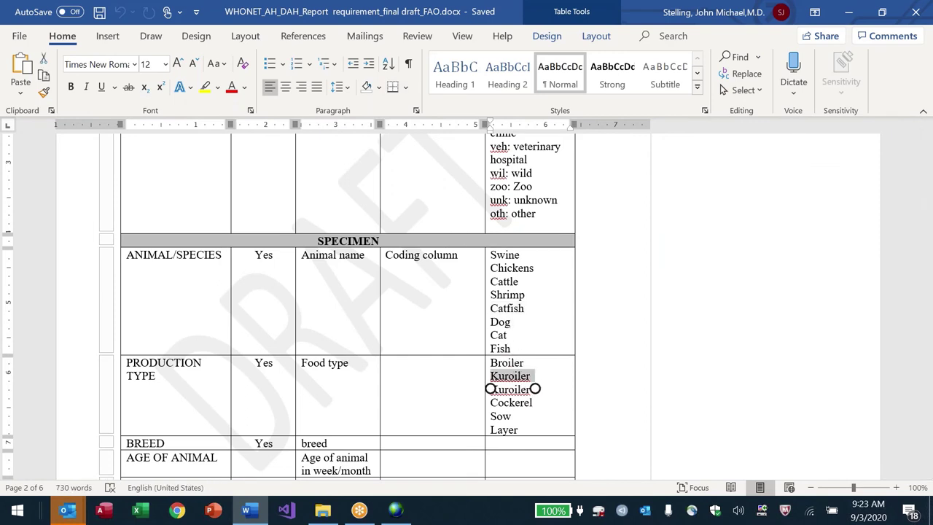
pyautogui.press('Delete')
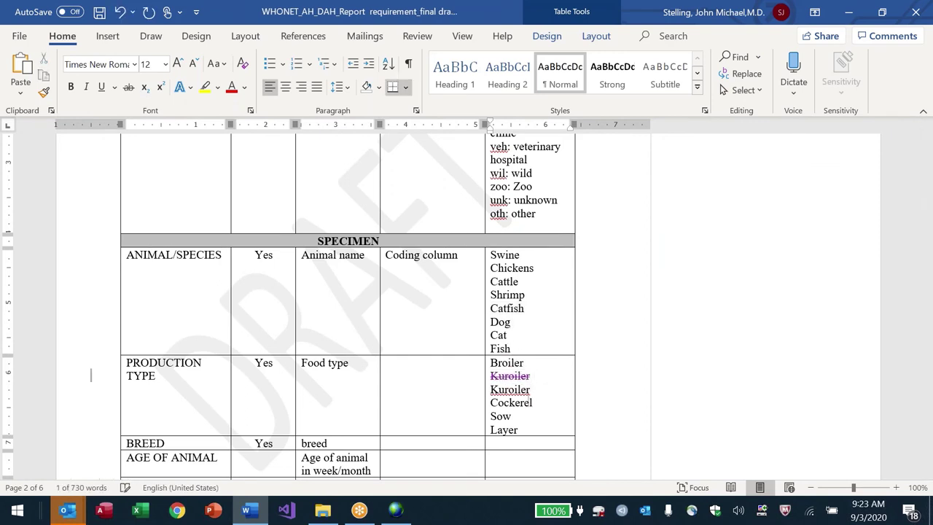
# Review the remaining specimen, sampling reason, organism and AST fields through to the Annex 1 list of priority organisms
pyautogui.click(492, 457)
pyautogui.scroll(-4, 466, 299)
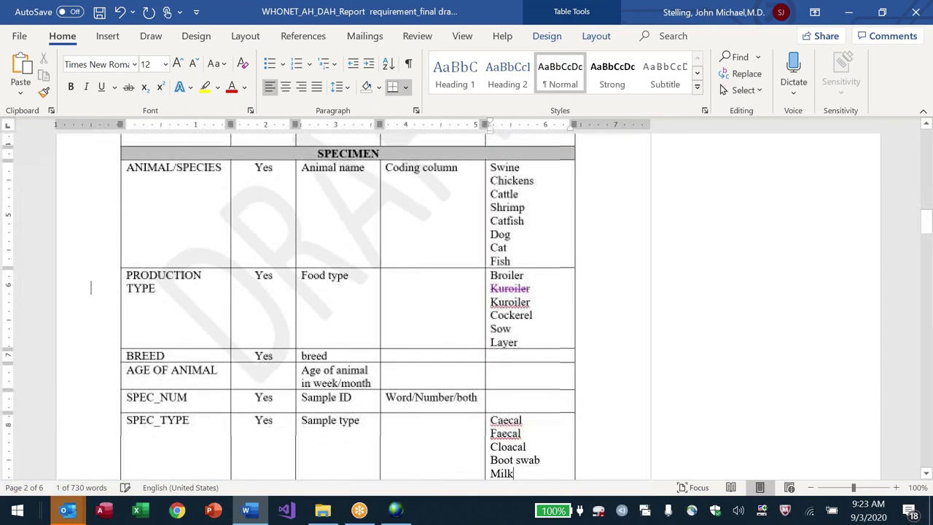
pyautogui.scroll(-4, 467, 299)
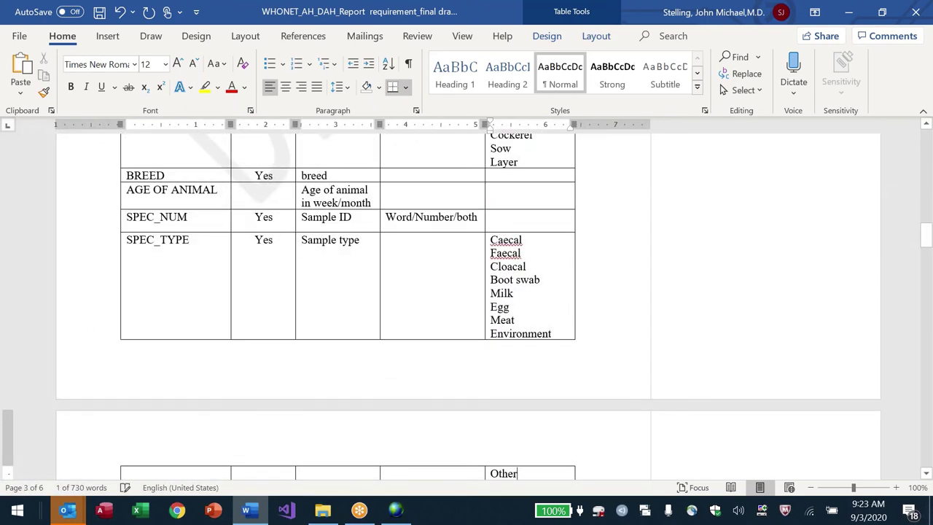
pyautogui.scroll(-10, 466, 299)
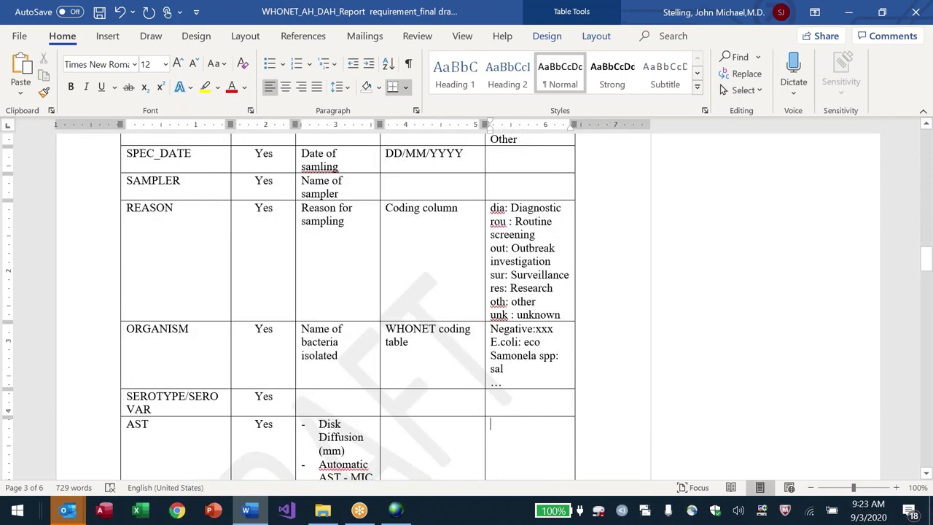
pyautogui.press('pagedown')
pyautogui.press('pagedown')
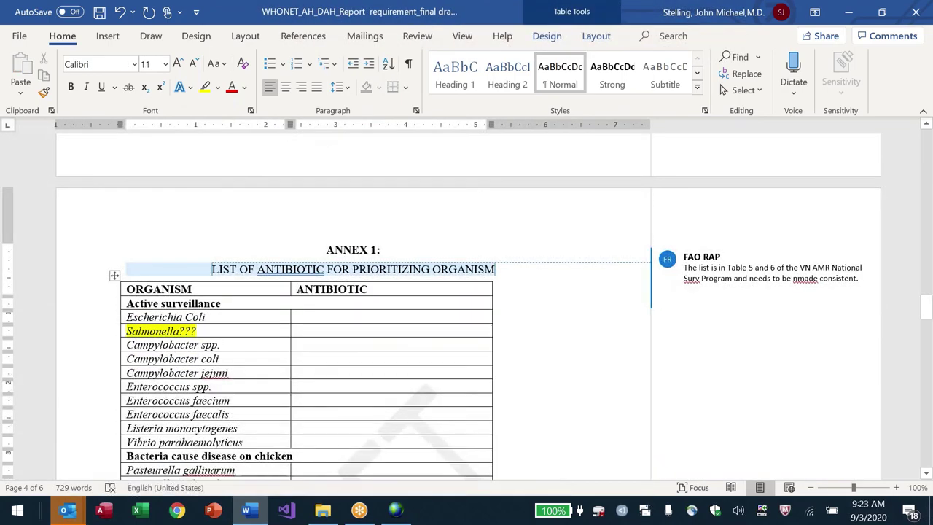
# Examine the organism code table, highlighting Mycoplasma hyopneumoniae and Streptococcus iniae, which are marked as having no WHONET code
pyautogui.press('pagedown')
pyautogui.press('pagedown')
pyautogui.press('pagedown')
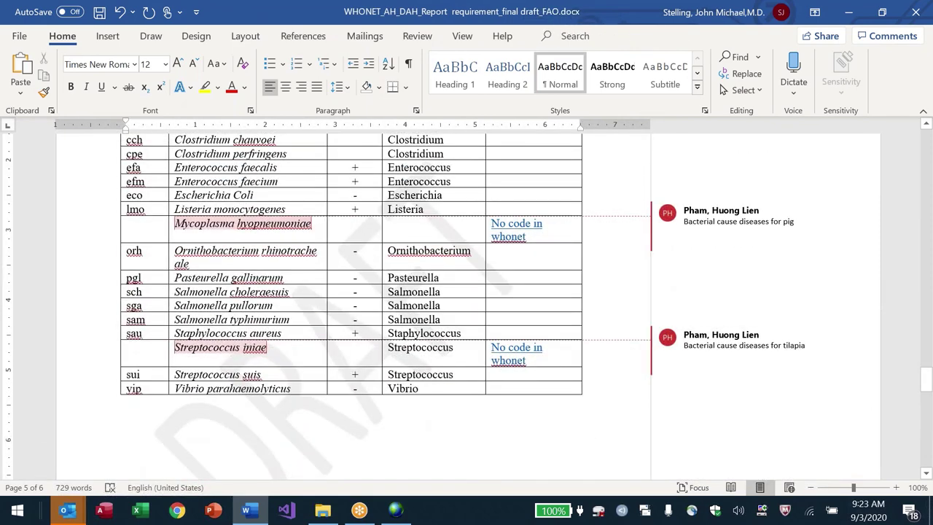
pyautogui.doubleClick(274, 223)
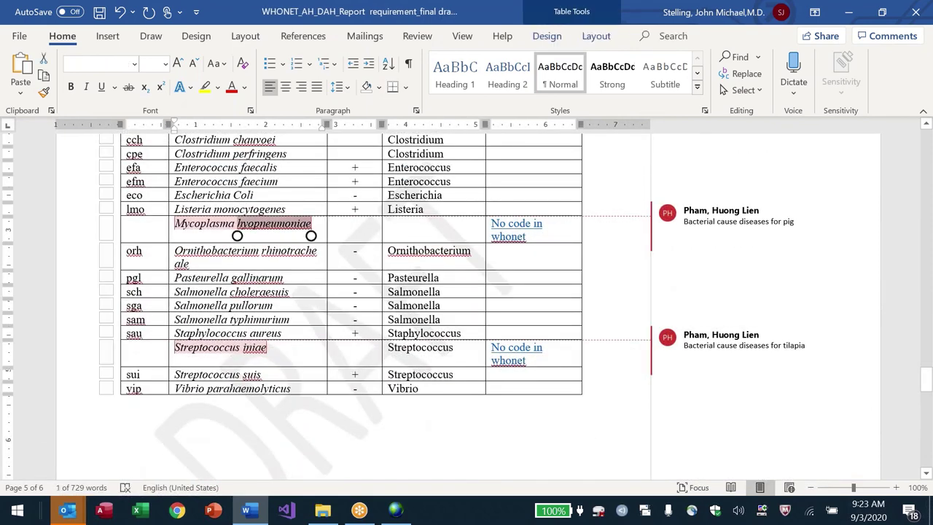
pyautogui.doubleClick(255, 348)
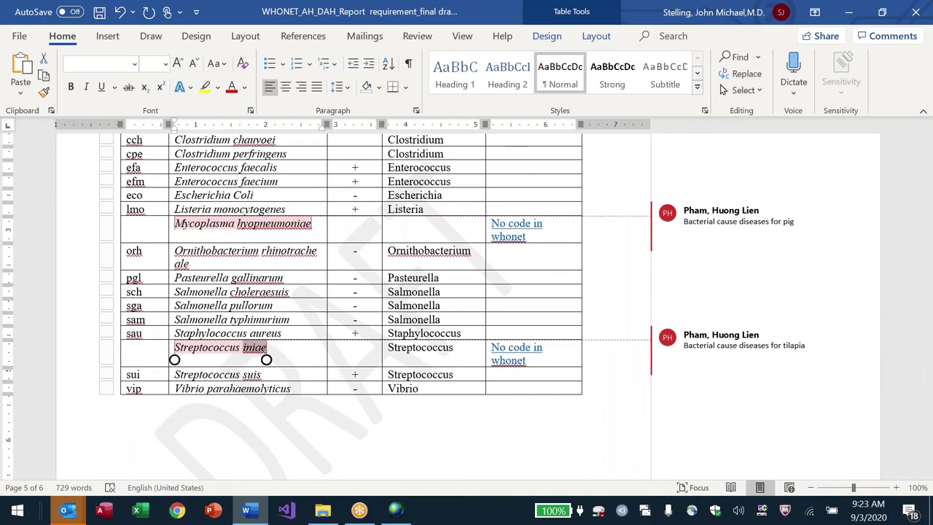
pyautogui.scroll(-4, 349, 306)
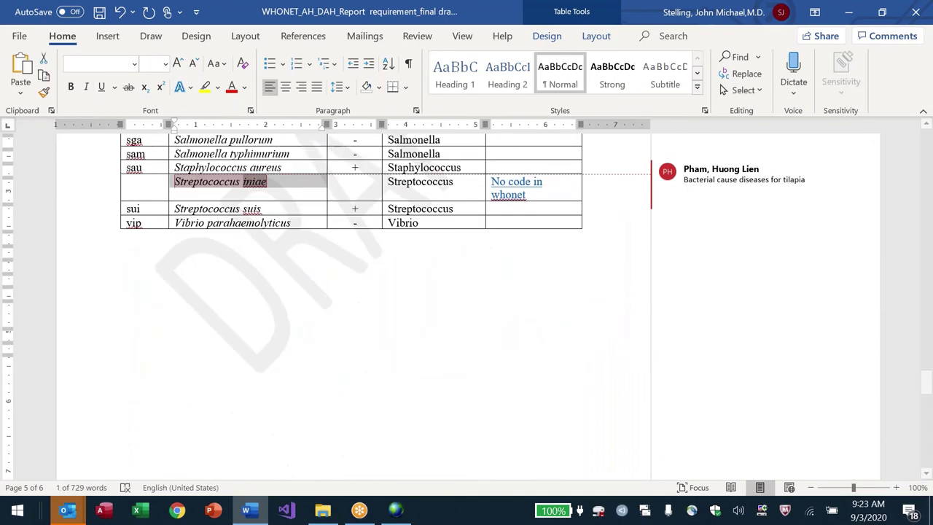
pyautogui.scroll(5, 350, 306)
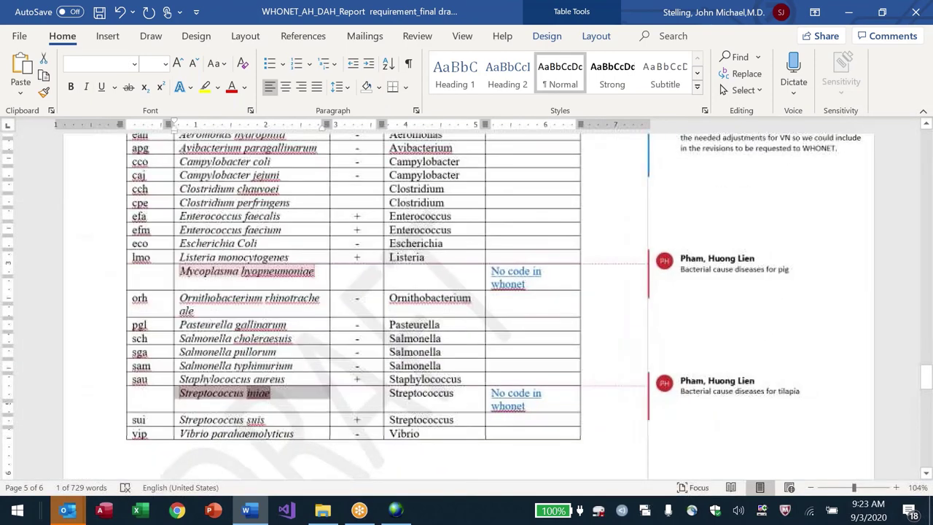
# Look over the antibiotic code table at the end of the document and close the document without saving
pyautogui.scroll(-10, 373, 306)
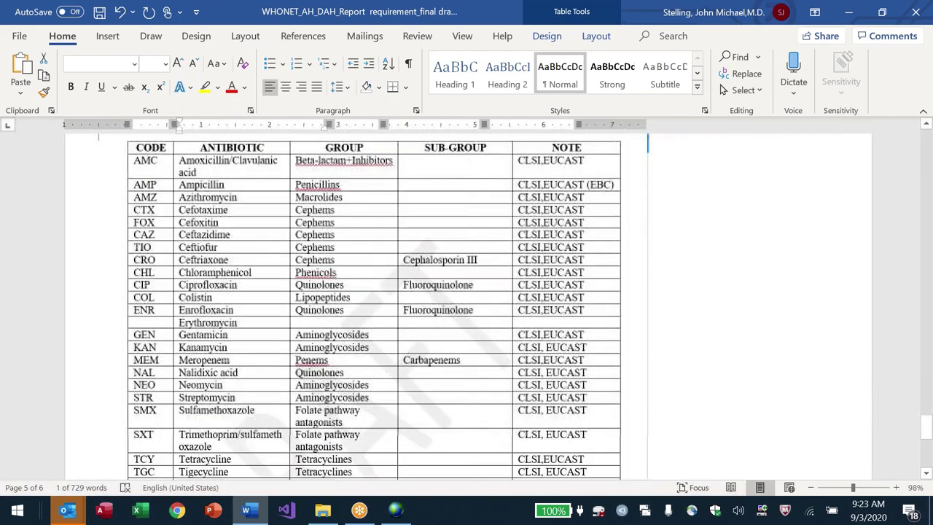
pyautogui.scroll(-5, 373, 306)
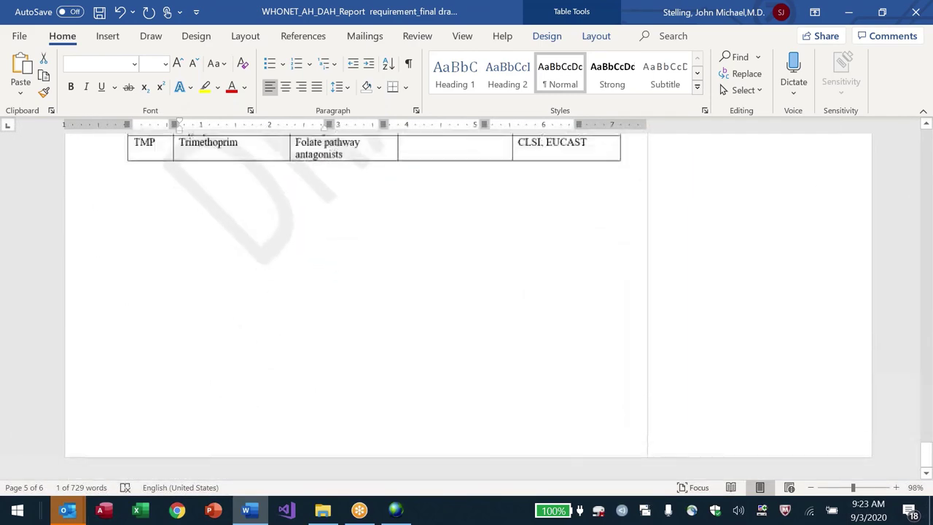
pyautogui.scroll(6, 374, 306)
pyautogui.hotkey('alt', 'F4')
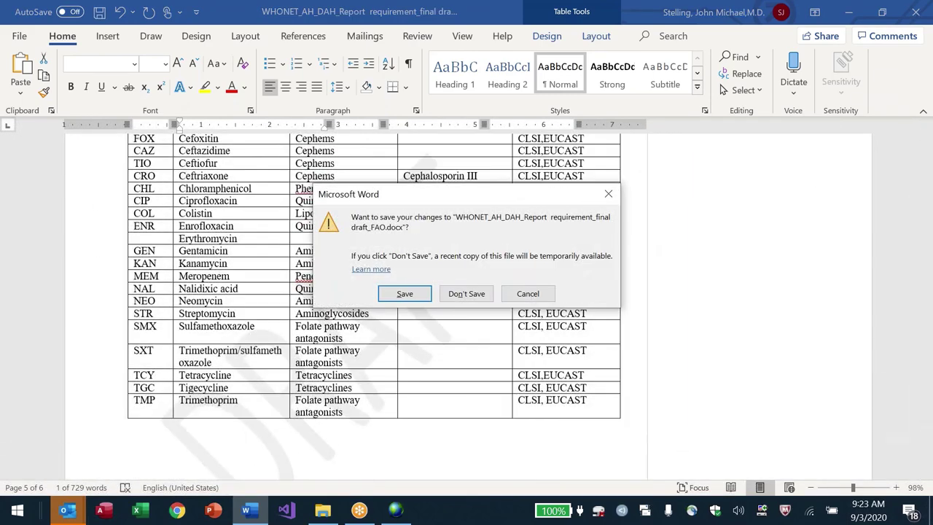
pyautogui.press('n')
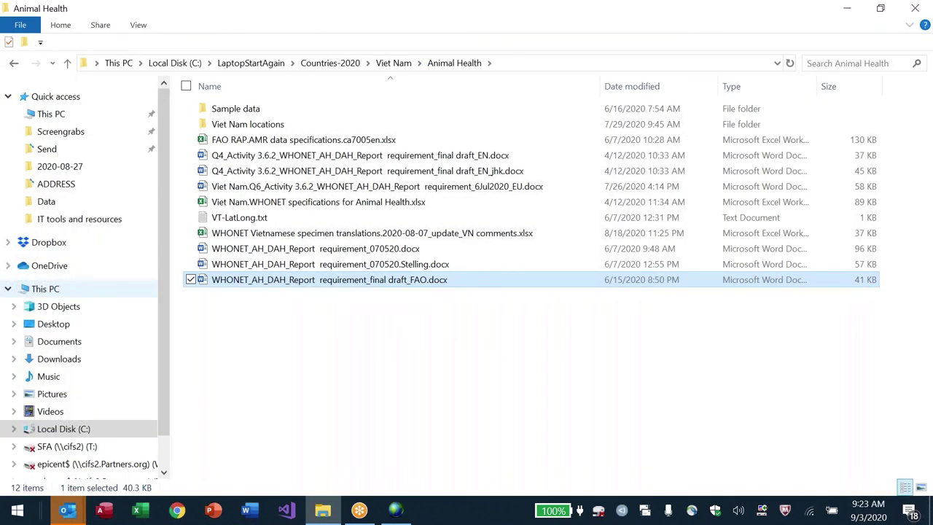
# Go to the Animal Health folder of Pakistan within Countries-2020
pyautogui.click(327, 67)
pyautogui.press('p')
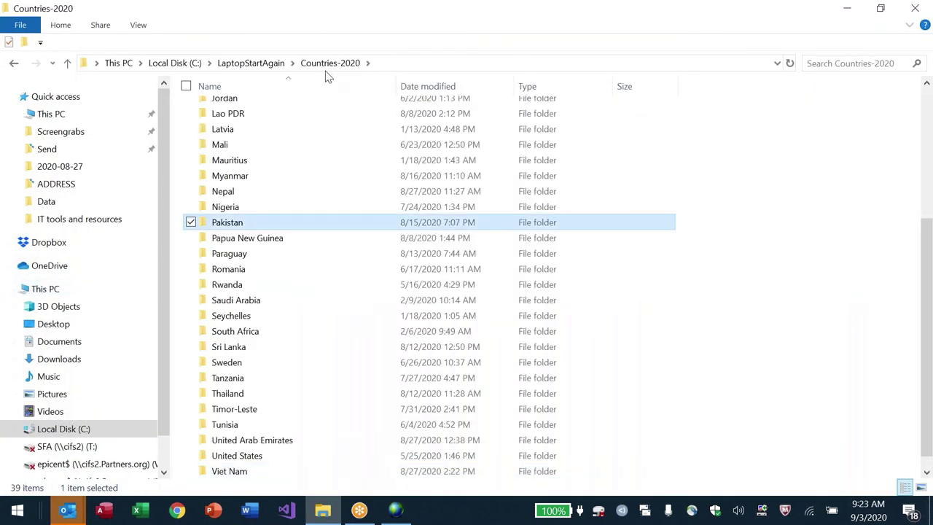
pyautogui.press('Return')
pyautogui.press('Return')
# Open the PDF Pakistan.Final_Annexure_AMR_National Surveillance Strategy_AHC.pdf in Adobe Acrobat Reader
pyautogui.press('Down')
pyautogui.press('Down')
pyautogui.press('Down')
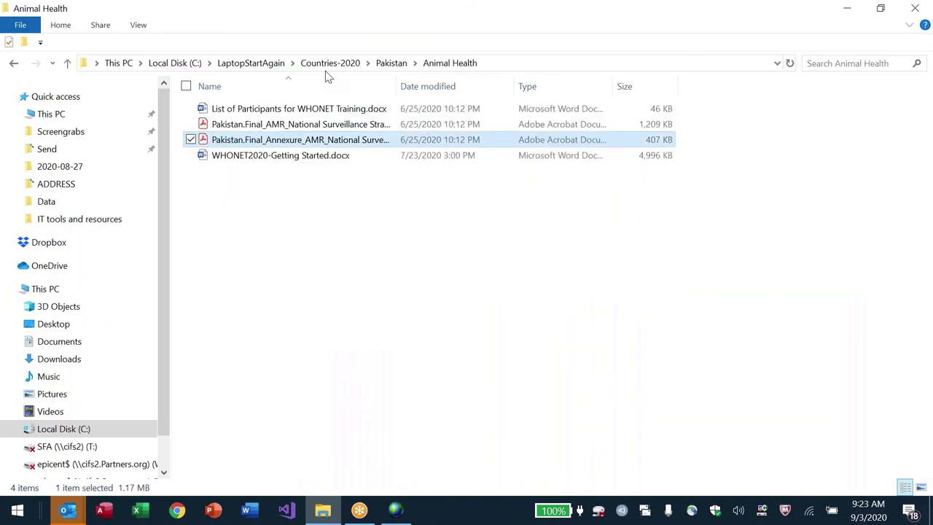
pyautogui.press('Down')
pyautogui.press('Up')
pyautogui.press('Up')
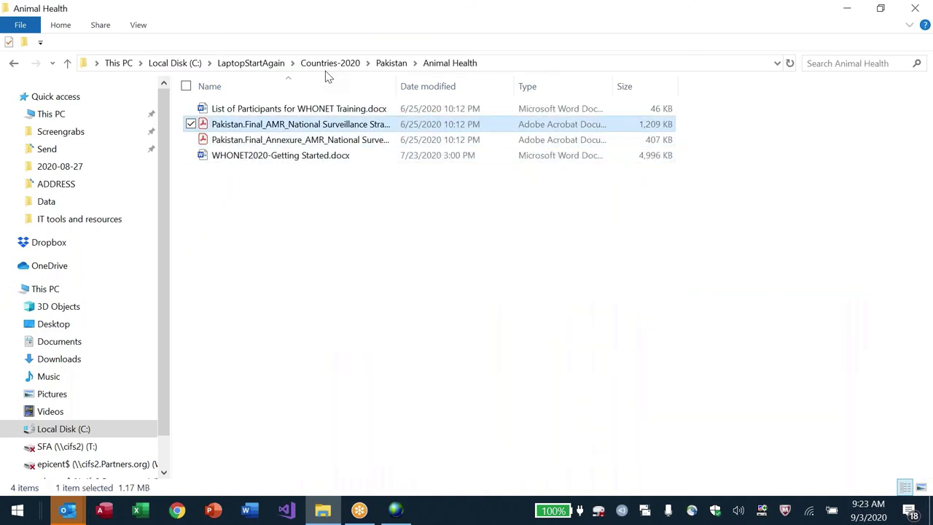
pyautogui.press('Down')
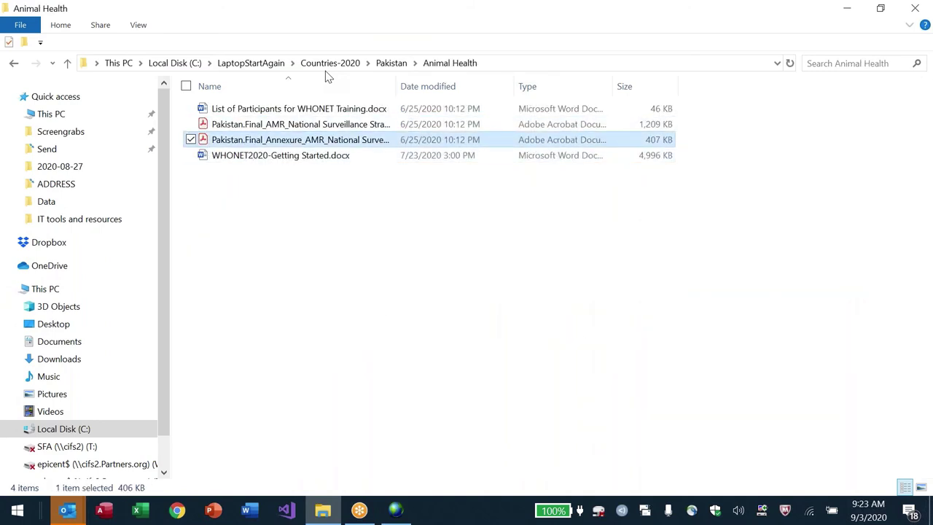
pyautogui.press('Return')
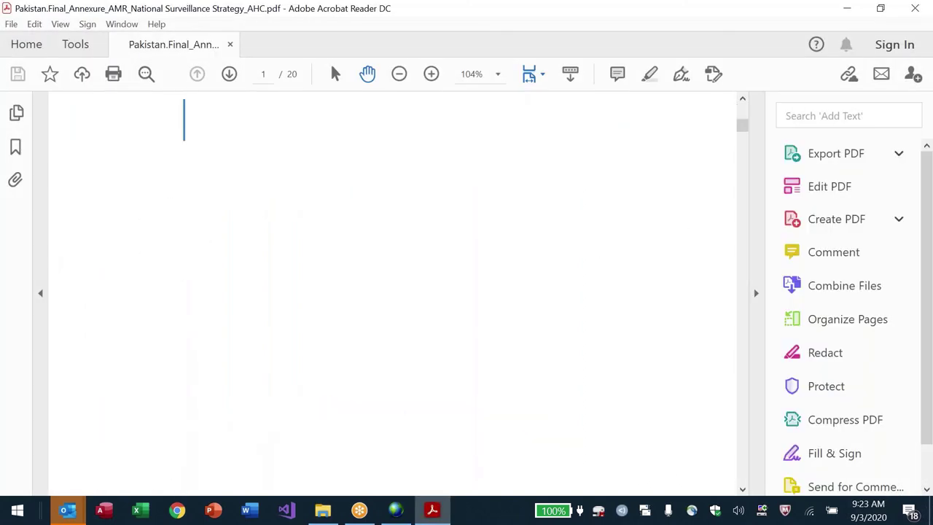
# Look through the annexure's table of contents and continue to the sample collection form on page 6
pyautogui.scroll(-10, 392, 291)
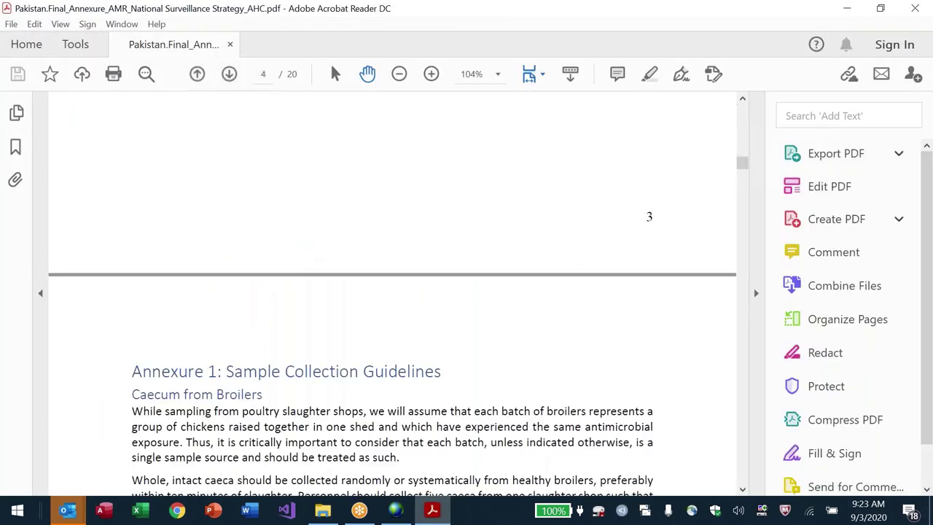
pyautogui.scroll(5, 392, 291)
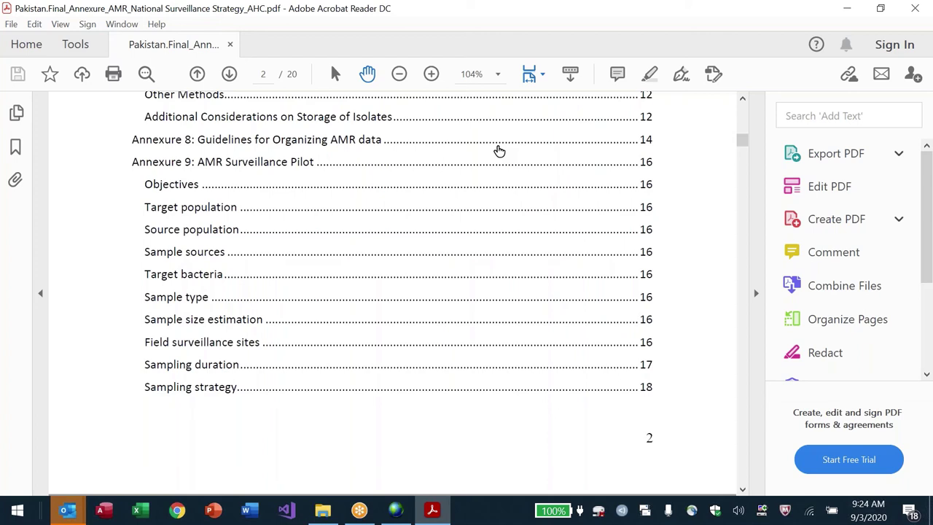
pyautogui.scroll(-20, 498, 150)
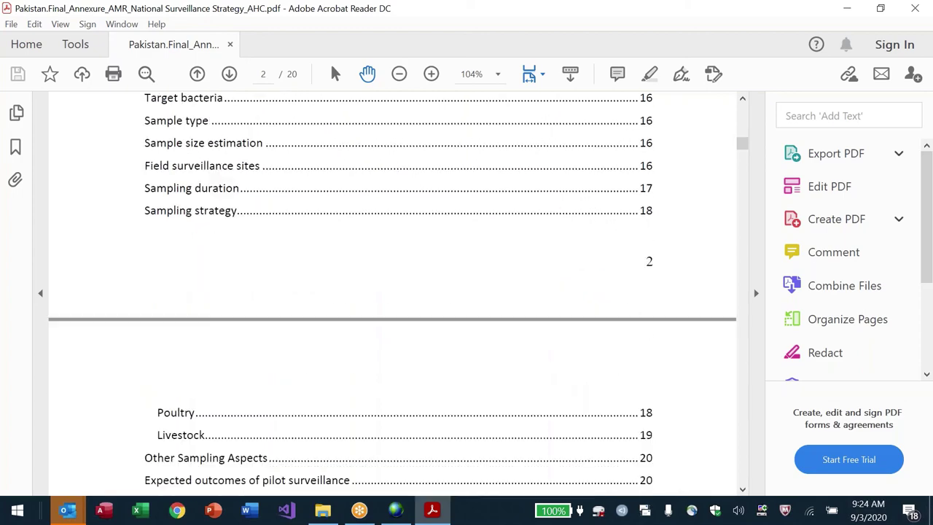
pyautogui.scroll(-20, 392, 291)
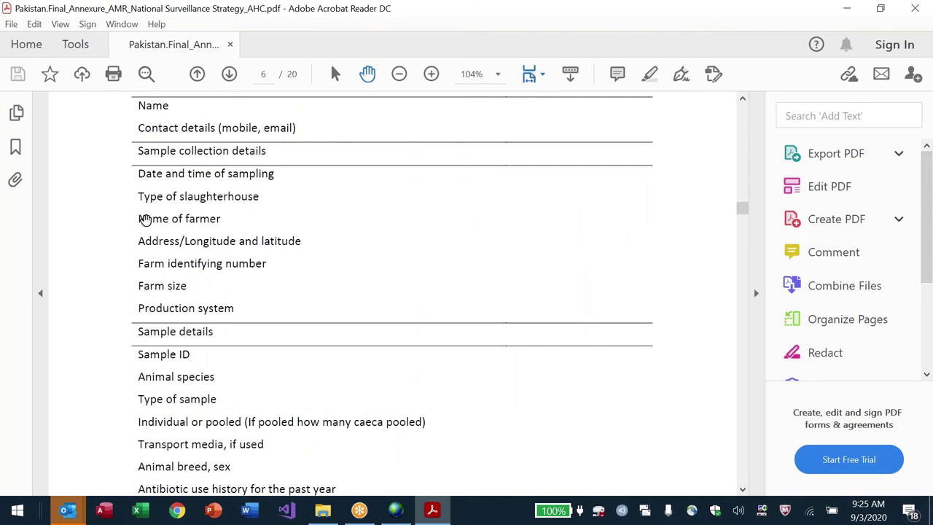
# Examine the sample collection and sample detail fields listed in the forms on pages 6 and 7
pyautogui.doubleClick(145, 219)
pyautogui.click(212, 240)
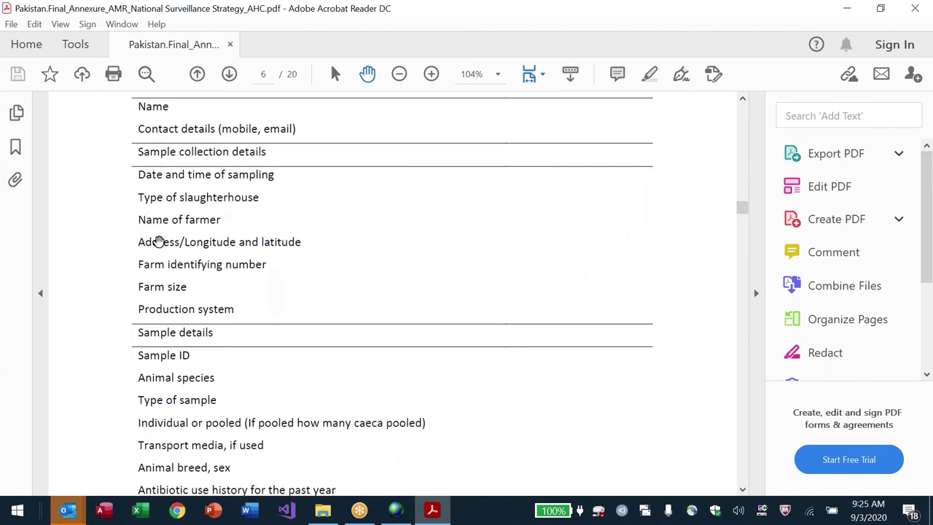
pyautogui.moveTo(138, 241); pyautogui.dragTo(298, 242)
pyautogui.click(198, 279)
pyautogui.scroll(-1, 146, 167)
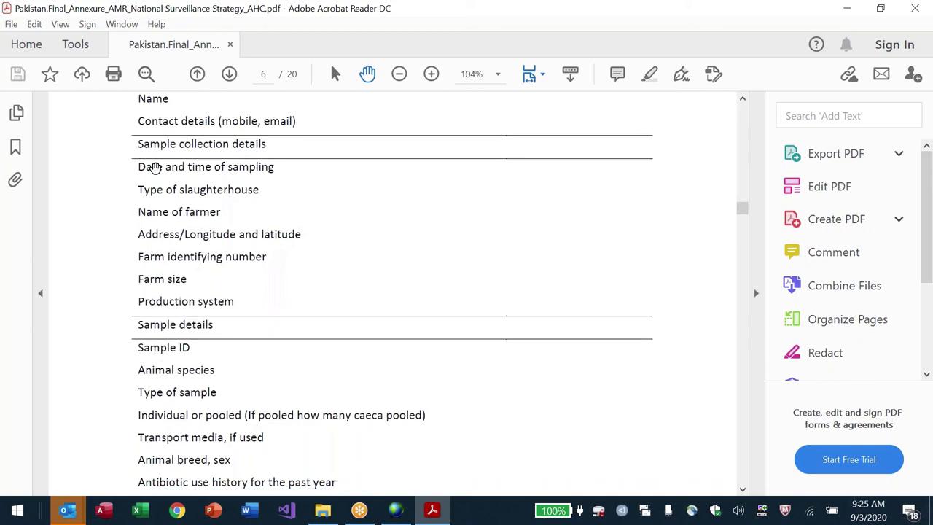
pyautogui.scroll(-1, 175, 172)
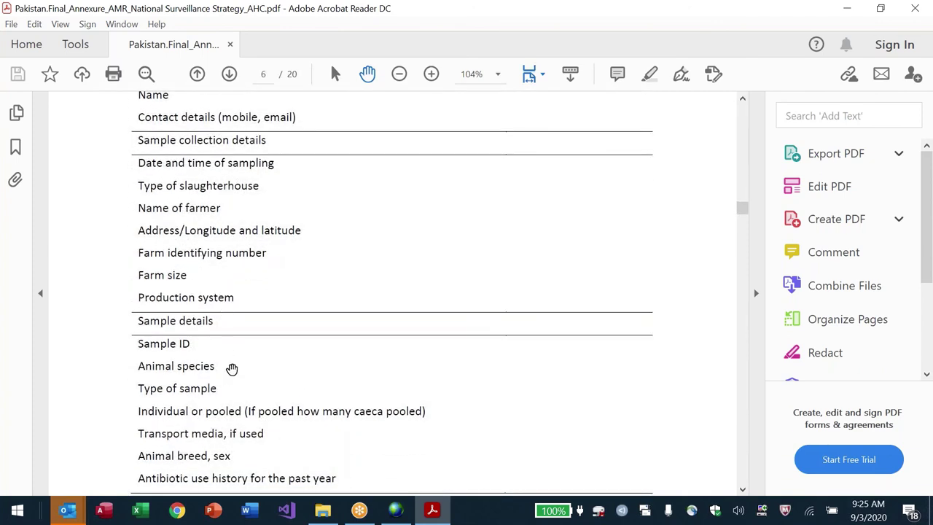
pyautogui.scroll(-5, 232, 369)
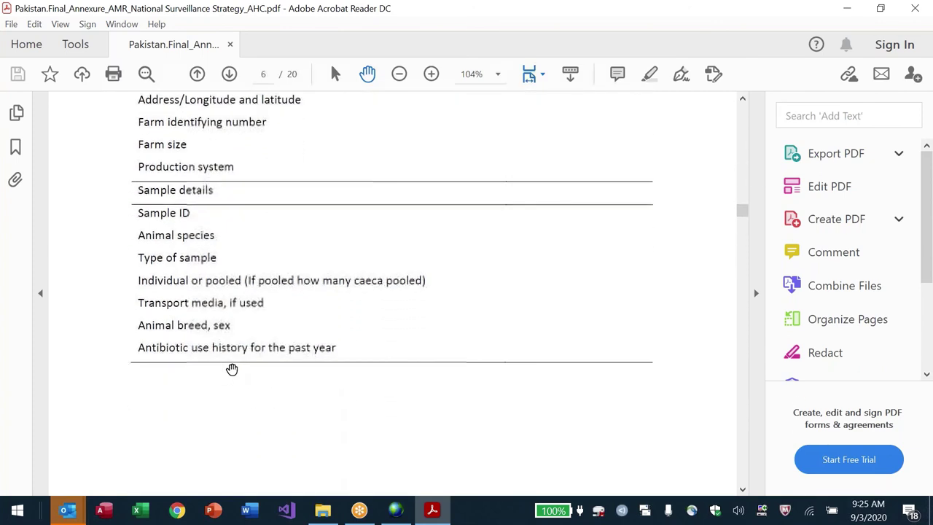
pyautogui.scroll(-20, 232, 368)
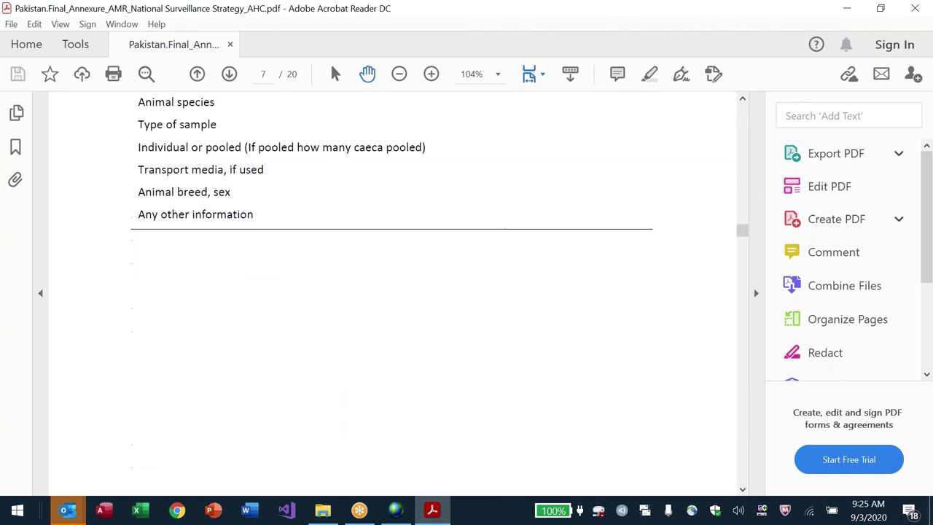
# Review the farm and slaughterhouse data collection sheets in Annexure 3 and continue to the sample processing section in Annexure 4
pyautogui.scroll(15, 392, 291)
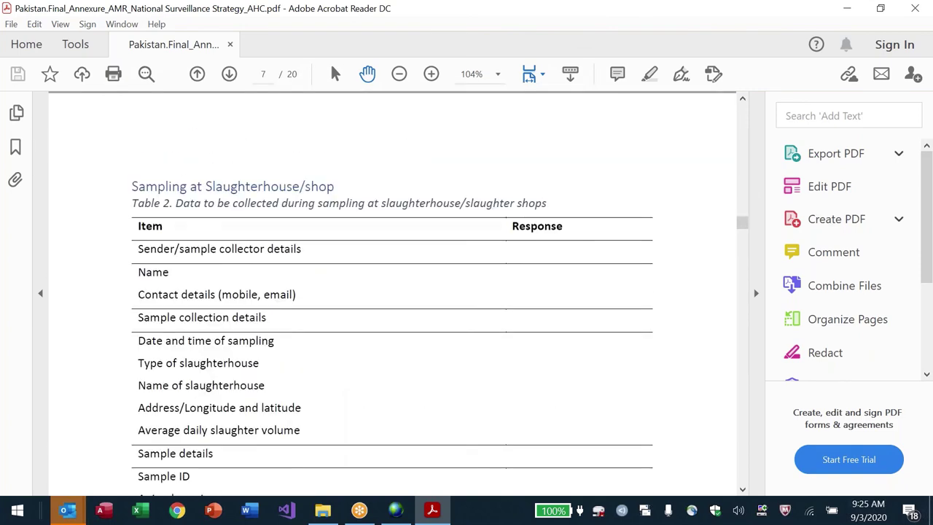
pyautogui.scroll(20, 392, 292)
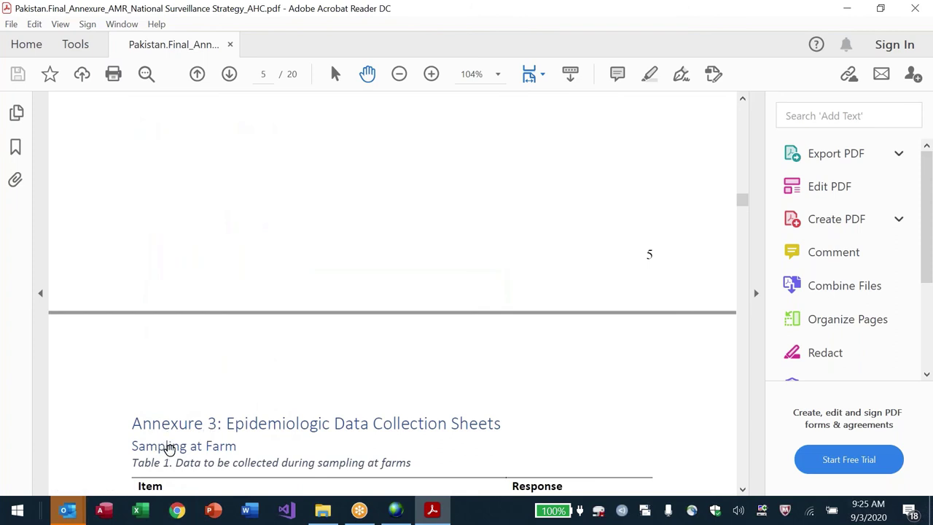
pyautogui.scroll(-5, 167, 448)
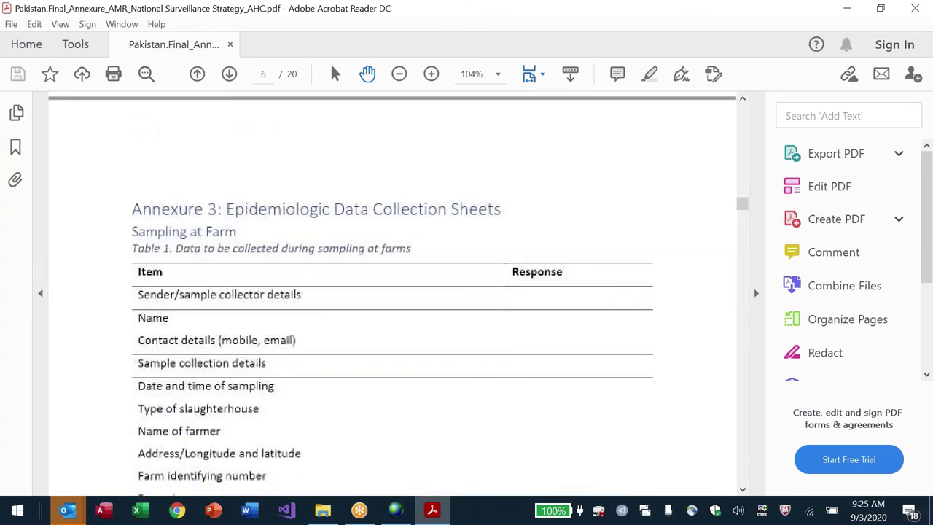
pyautogui.scroll(-10, 392, 291)
pyautogui.scroll(-1, 175, 452)
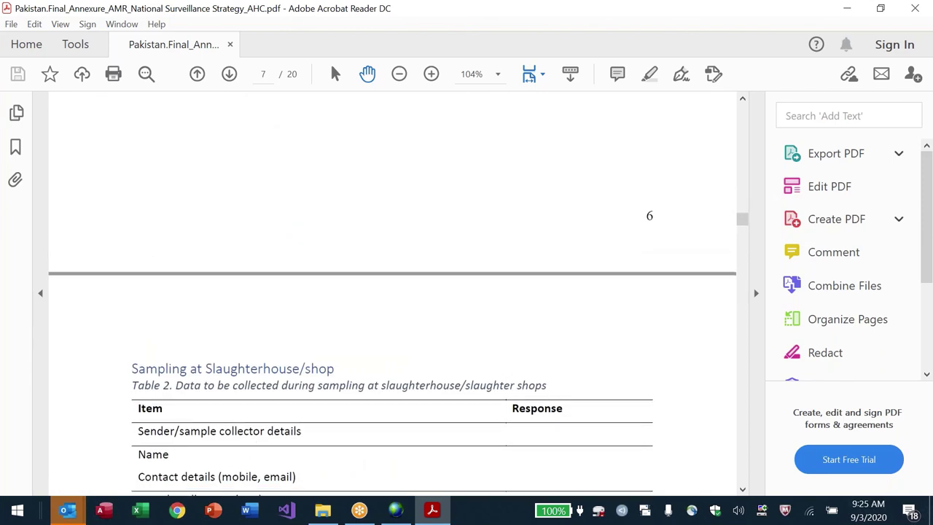
pyautogui.scroll(-15, 256, 424)
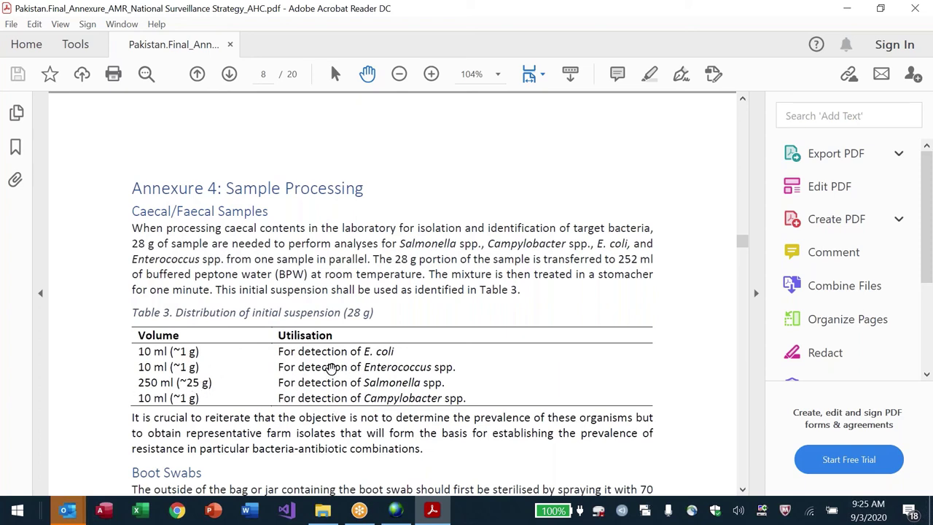
# Examine the Annexure 5 table comparing CBPs and ECOFFs, including the applications, thresholds and categories
pyautogui.scroll(-10, 330, 368)
pyautogui.scroll(3, 330, 368)
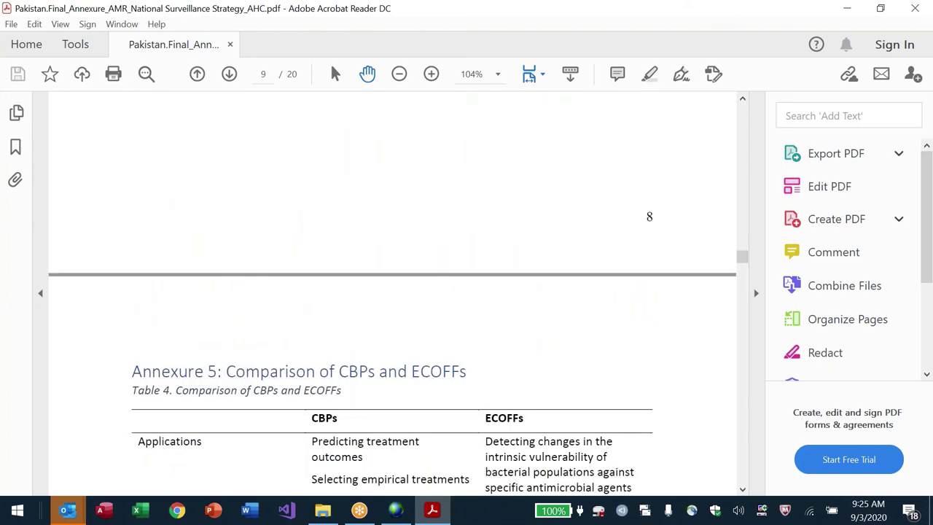
pyautogui.scroll(-3, 392, 299)
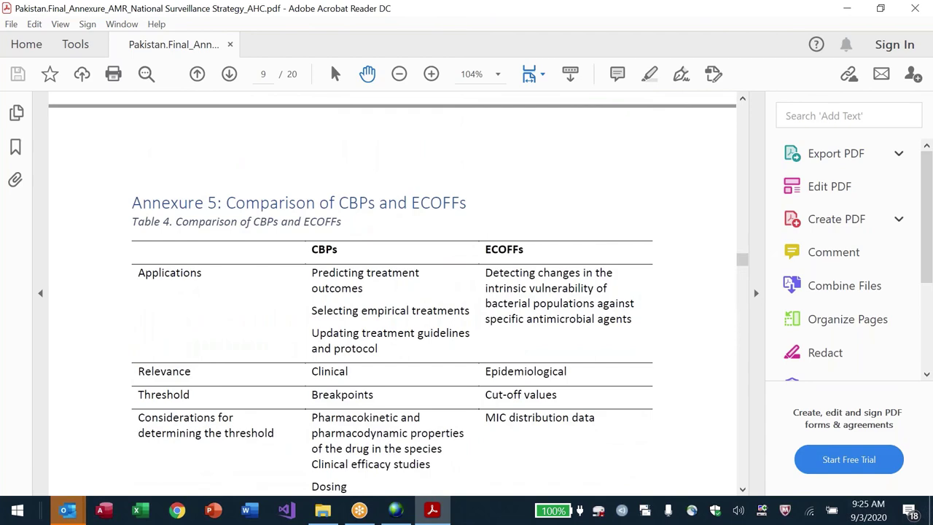
pyautogui.scroll(-1, 392, 294)
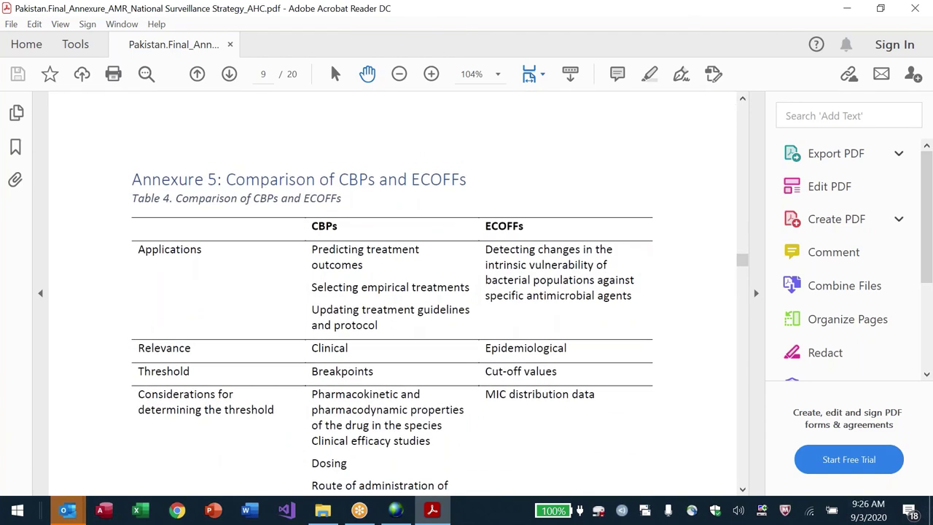
pyautogui.scroll(-3, 392, 294)
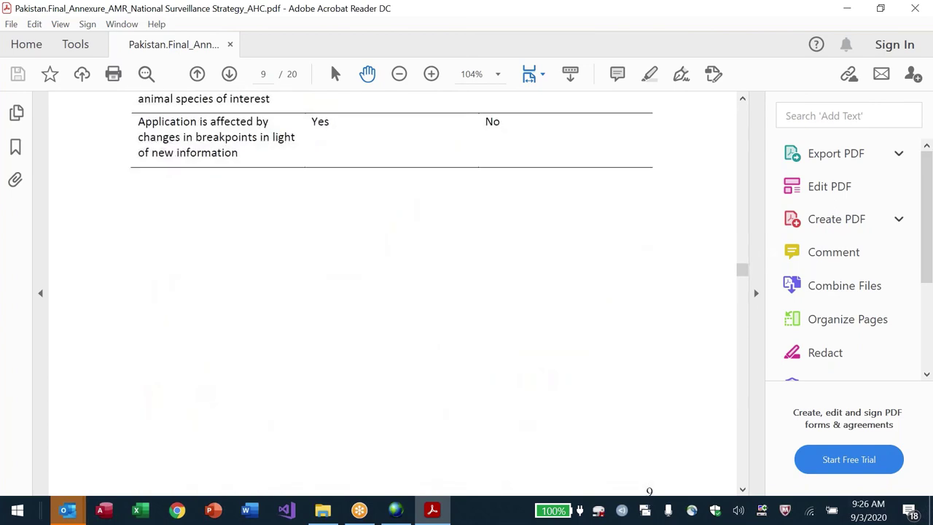
pyautogui.scroll(-1, 392, 295)
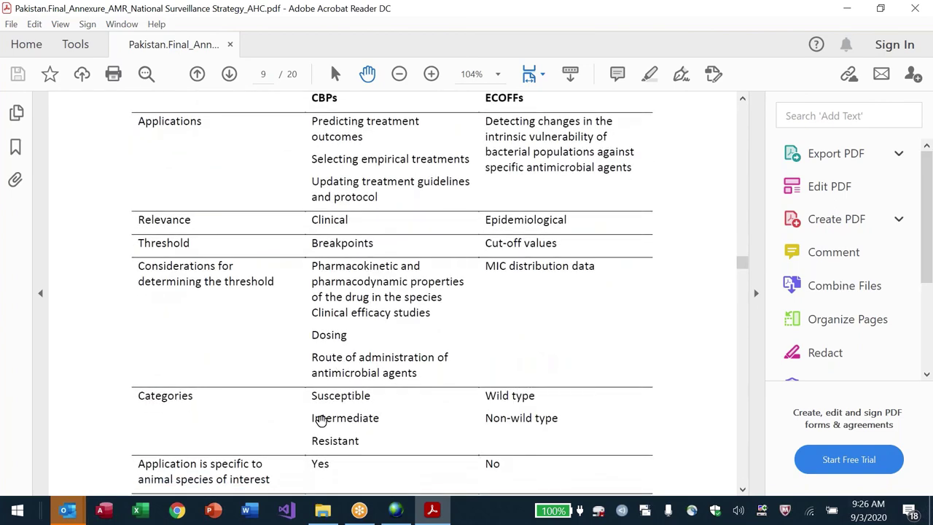
pyautogui.scroll(1, 311, 394)
pyautogui.scroll(-3, 323, 412)
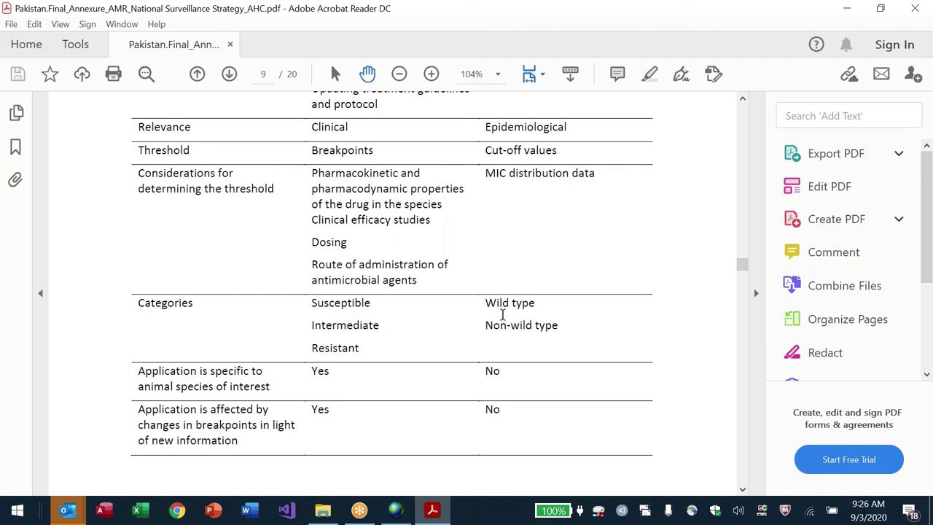
# Look through Annexures 6 to 9, covering the antimicrobial panel, isolate preservation, AMR data tables and the surveillance pilot
pyautogui.scroll(-10, 502, 314)
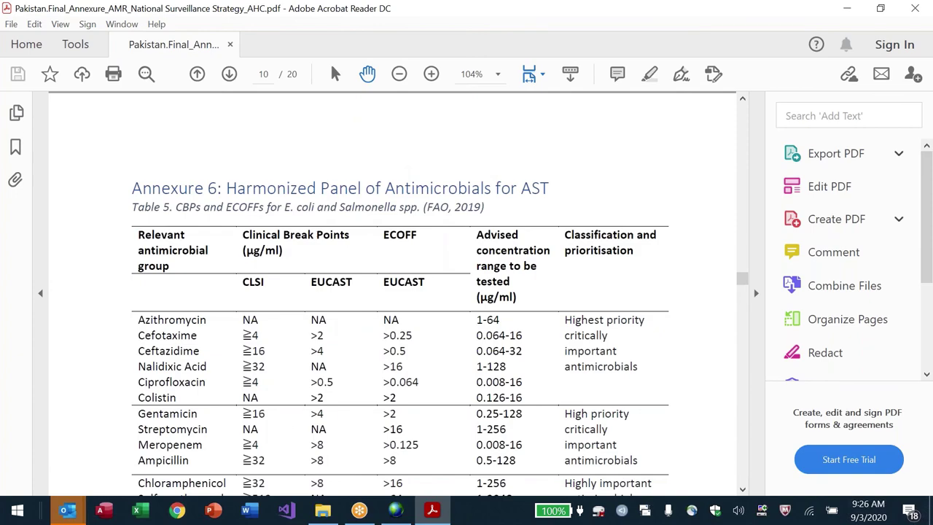
pyautogui.scroll(-20, 645, 396)
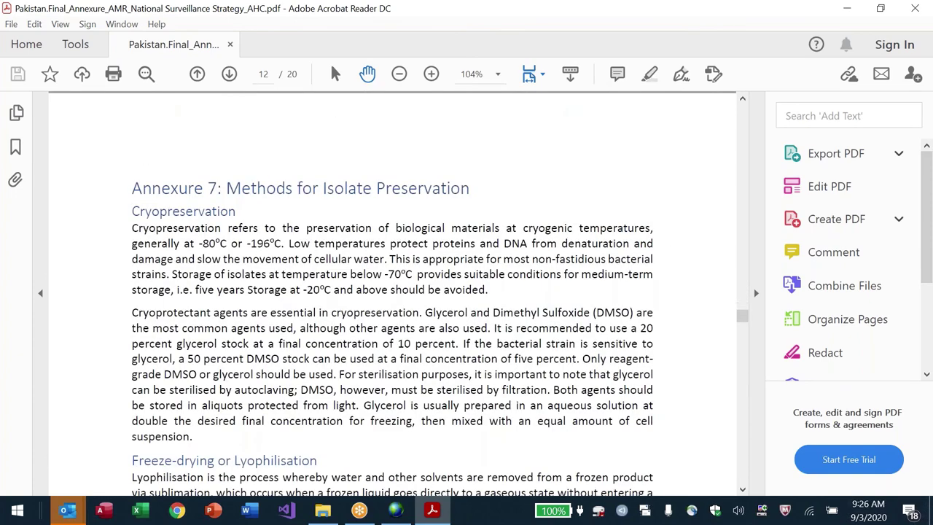
pyautogui.scroll(-6, 392, 291)
pyautogui.scroll(6, 392, 292)
pyautogui.scroll(-6, 392, 291)
pyautogui.scroll(-8, 392, 292)
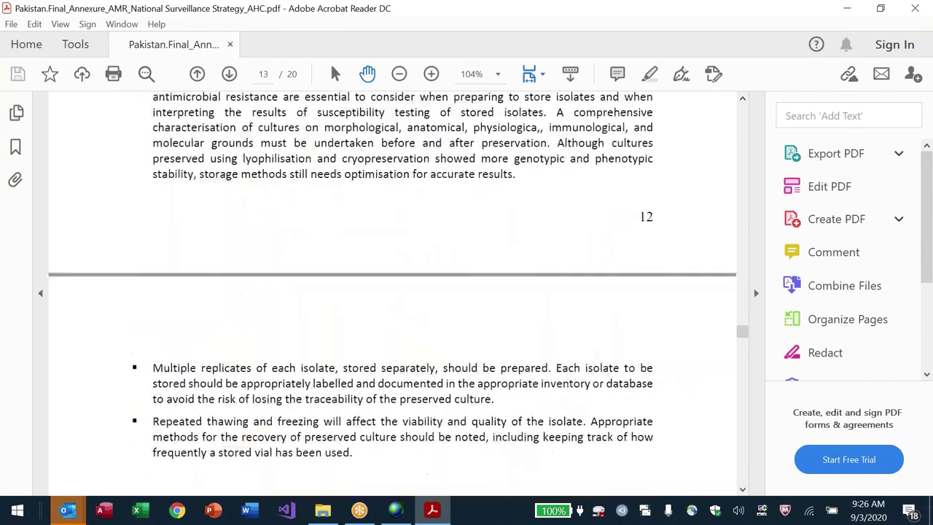
pyautogui.keyDown('ctrl'); pyautogui.scroll(-2, 392, 291); pyautogui.keyUp('ctrl')
pyautogui.scroll(-4, 392, 291)
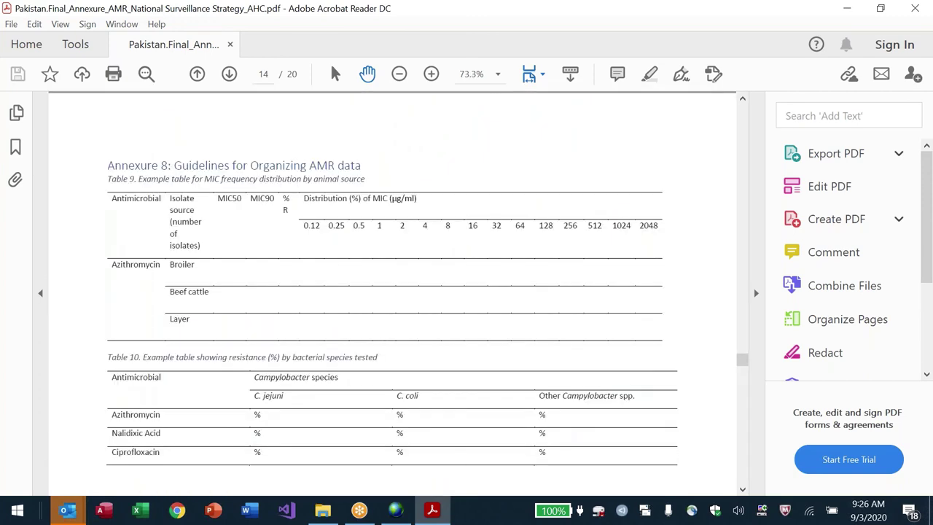
pyautogui.scroll(-10, 392, 292)
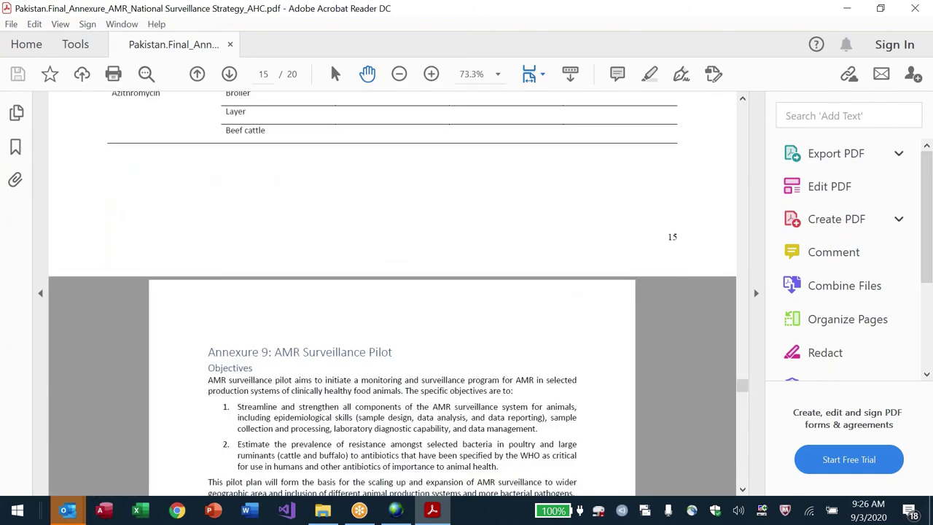
# Close the annexure PDF and show the desktop
pyautogui.hotkey('ctrl', 'q')
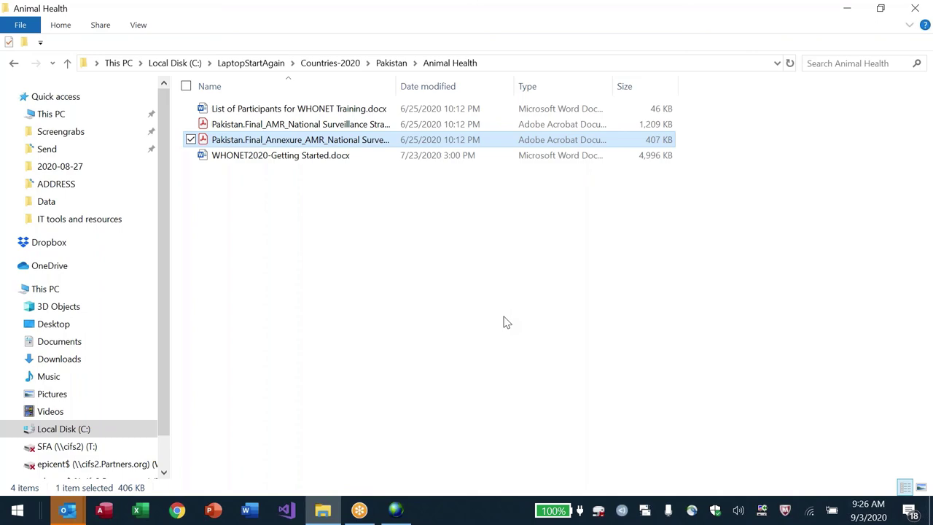
pyautogui.press('super+d')
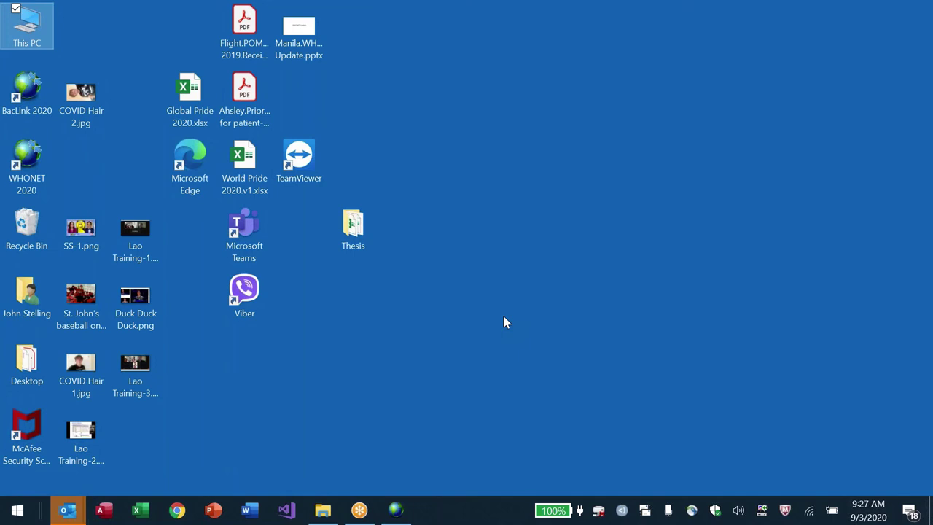
pyautogui.click(766, 389)
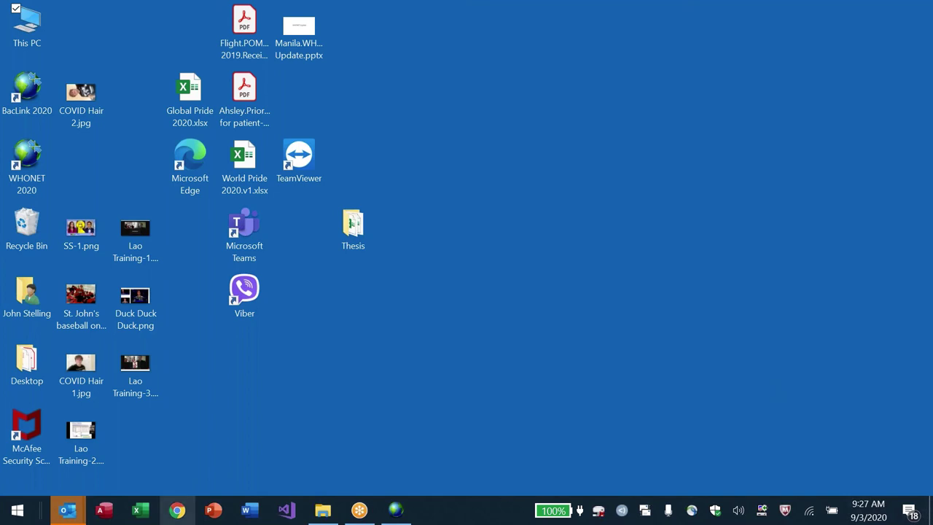
# Switch to Google Chrome and search Google for "e. coli tricyle project", dropping "environmental sample" from the suggested query
pyautogui.click(177, 509)
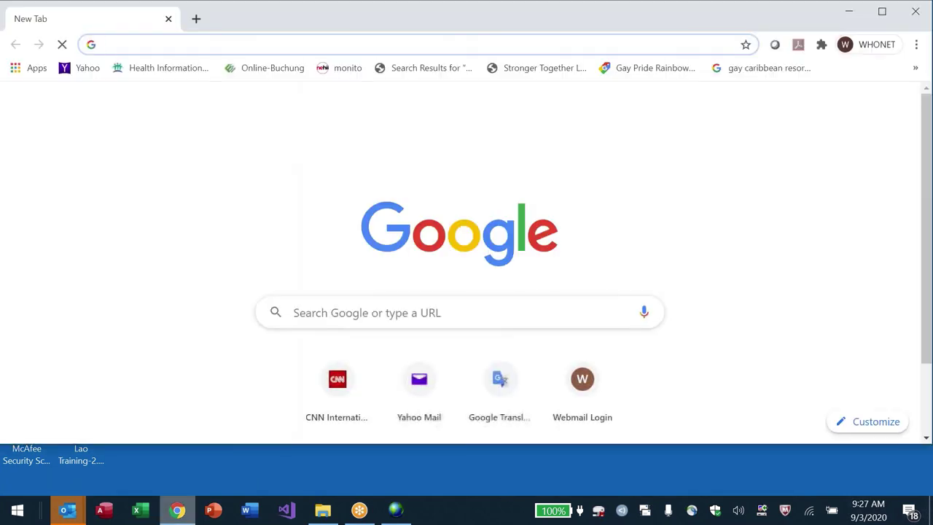
pyautogui.write('e.')
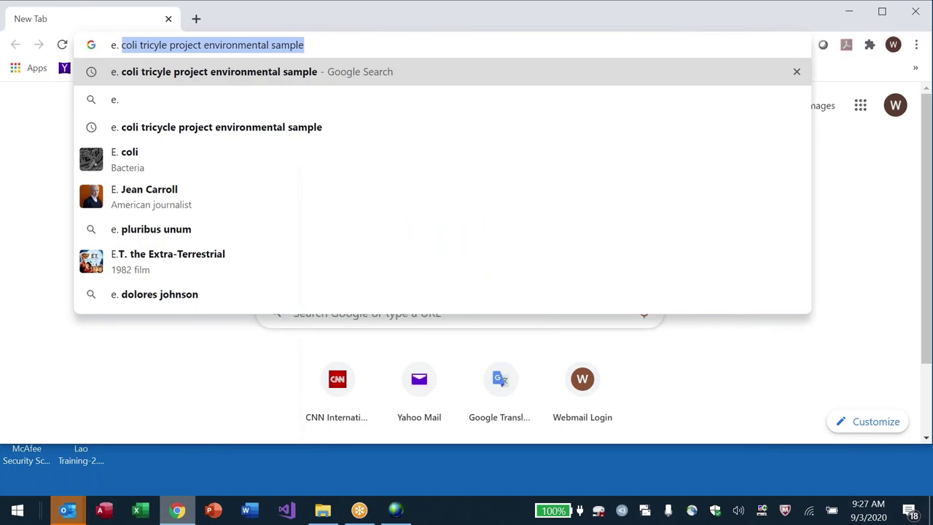
pyautogui.hotkey('ctrl', 'shift', 'Right')
pyautogui.hotkey('ctrl', 'shift', 'Right')
pyautogui.hotkey('ctrl', 'shift', 'Right')
pyautogui.hotkey('ctrl', 'shift', 'Right')
pyautogui.hotkey('ctrl', 'shift', 'Left')
pyautogui.hotkey('ctrl', 'shift', 'Left')
pyautogui.hotkey('ctrl', 'shift', 'Right')
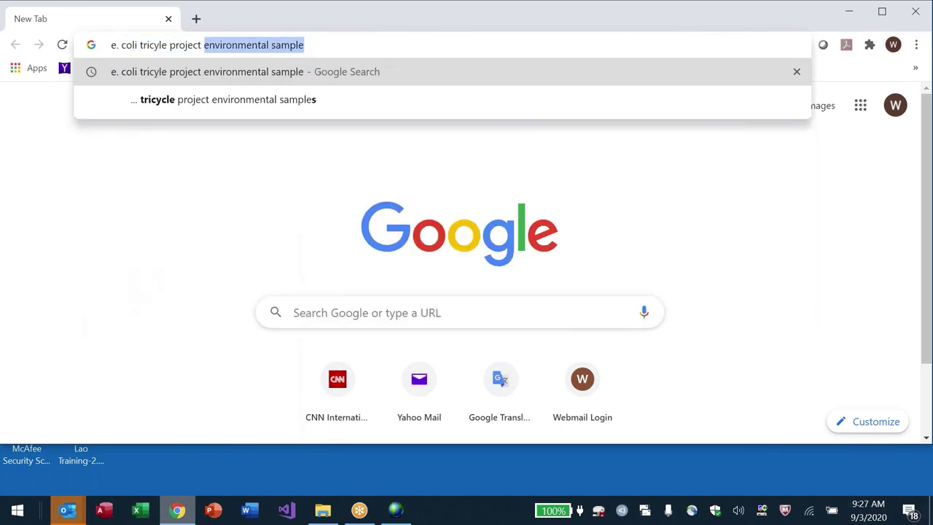
pyautogui.press('Delete')
pyautogui.press('Return')
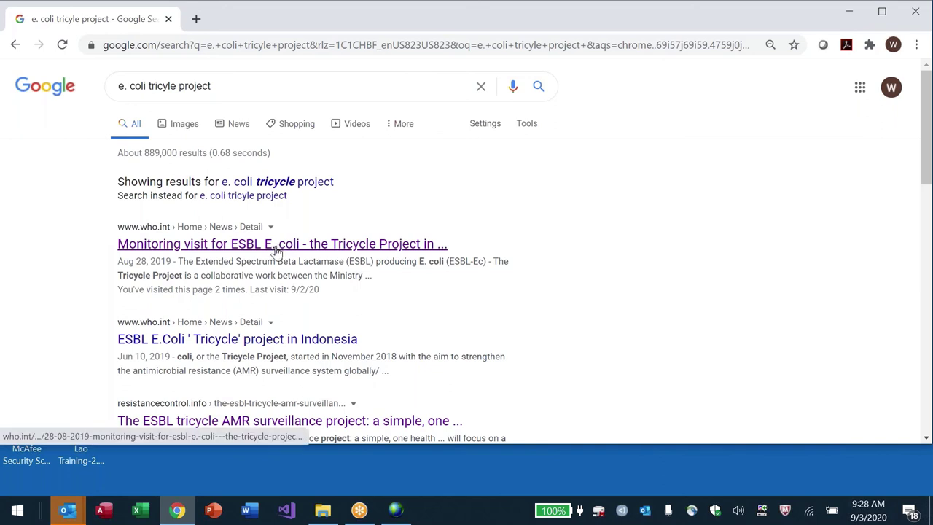
# Replace the Google query with "who tricycle antimicrobial resistance" and run the search
pyautogui.click(273, 89)
pyautogui.doubleClick(274, 88)
pyautogui.click(274, 88)
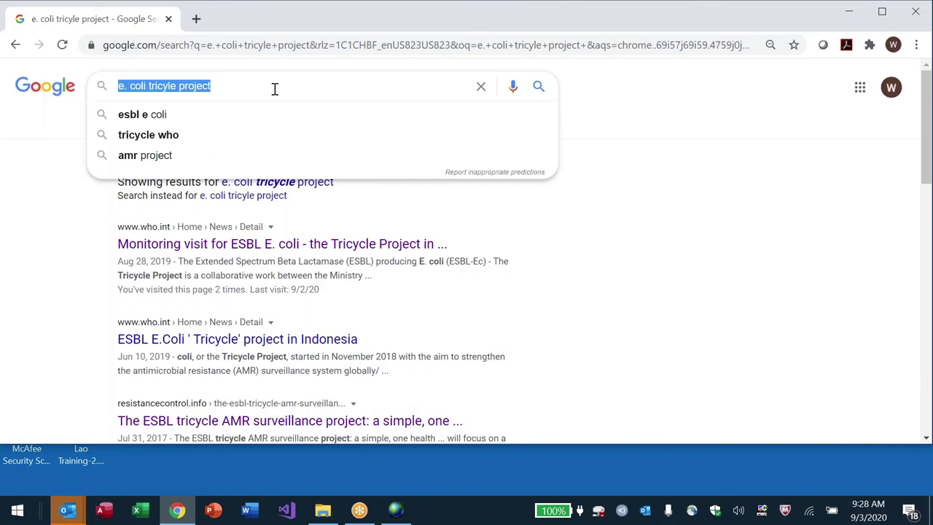
pyautogui.write('who tricy')
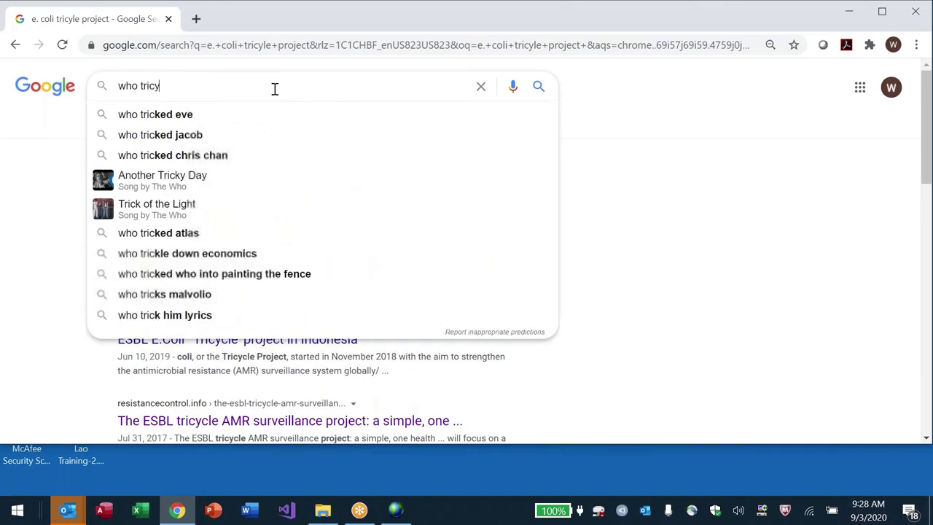
pyautogui.write('cle antimicrobial resistance')
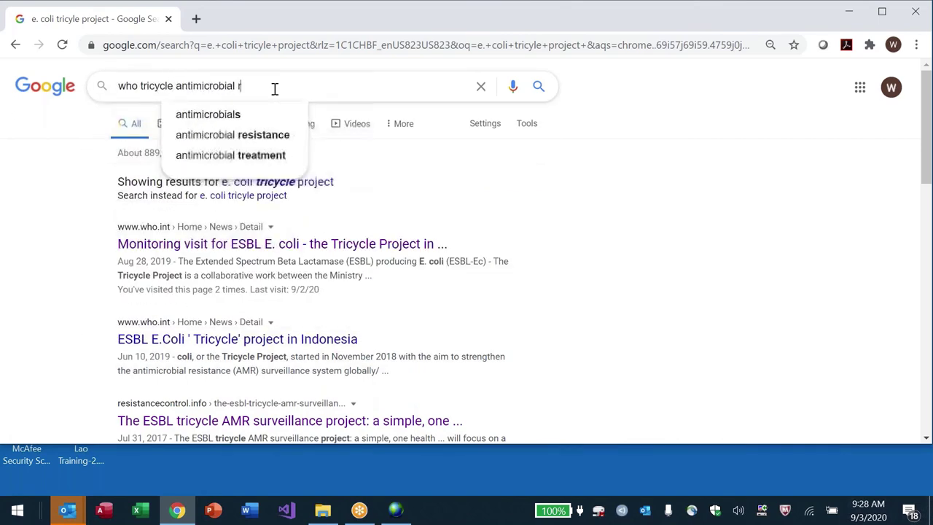
pyautogui.press('Return')
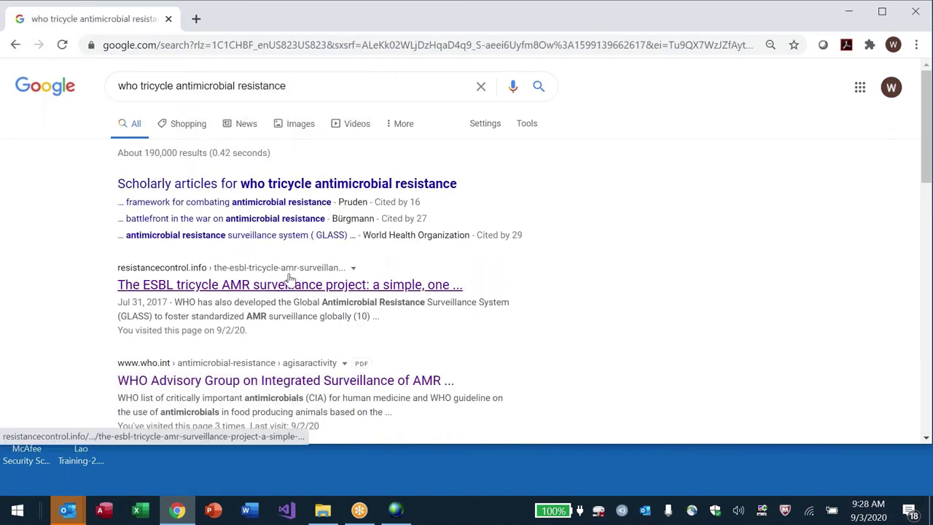
# Search Google for "pubmed" and open the PubMed website from the results
pyautogui.click(318, 92)
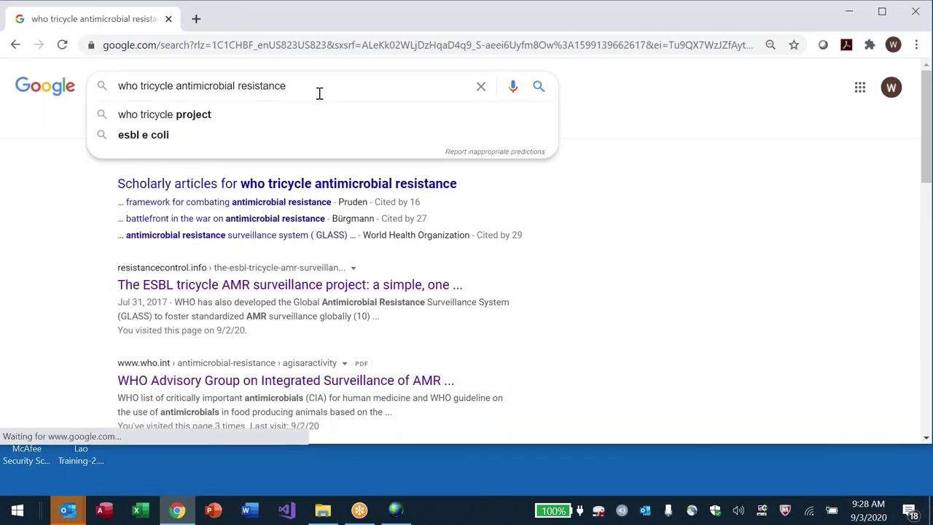
pyautogui.hotkey('ctrl', 'a')
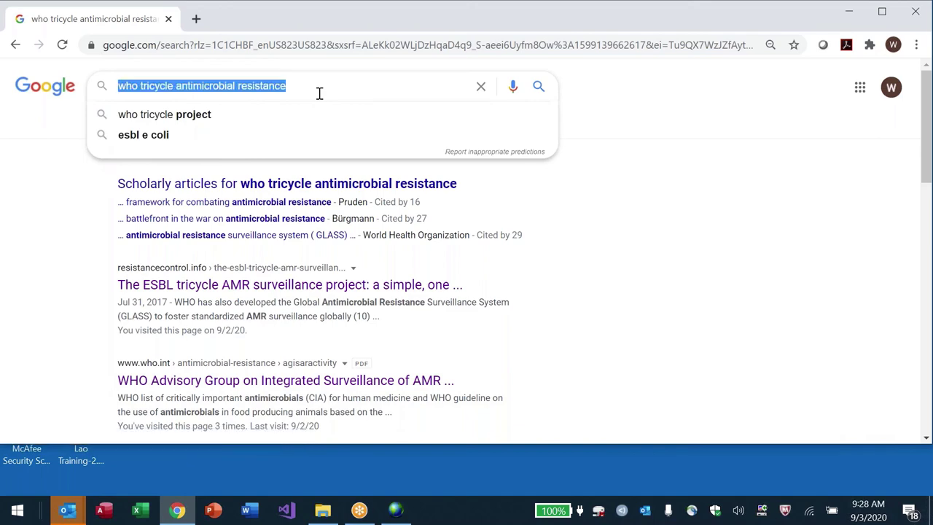
pyautogui.write('pubmed')
pyautogui.press('Return')
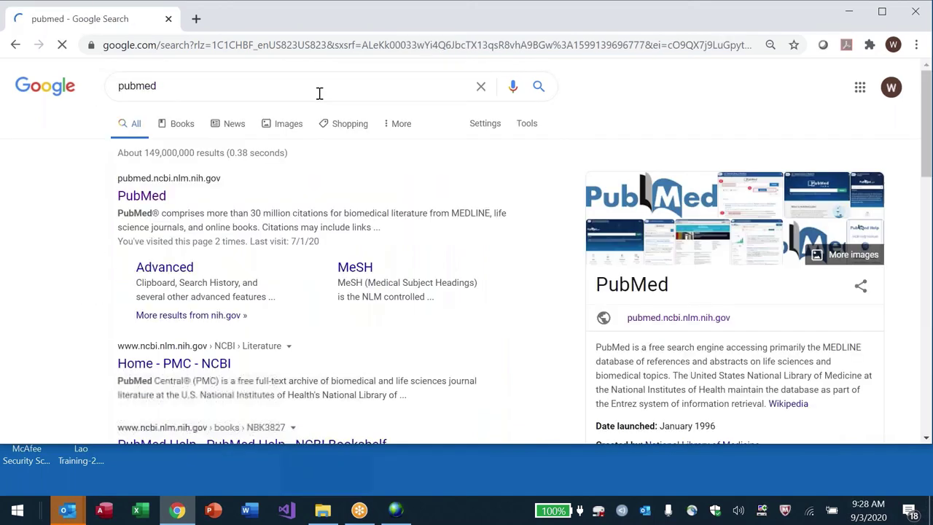
pyautogui.press('Tab')
pyautogui.press('Return')
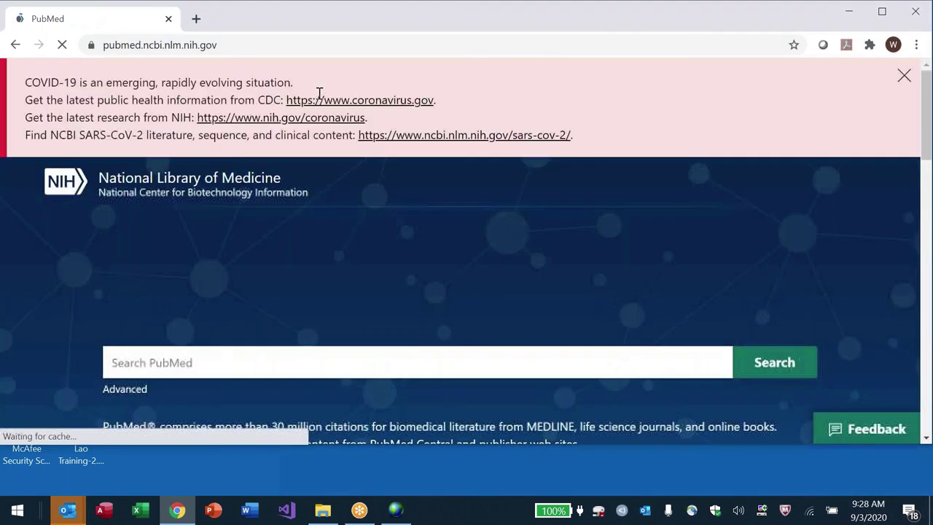
# Search PubMed for "antimicrobial resistance environmental" and look over the first articles in the results
pyautogui.write('antimicr')
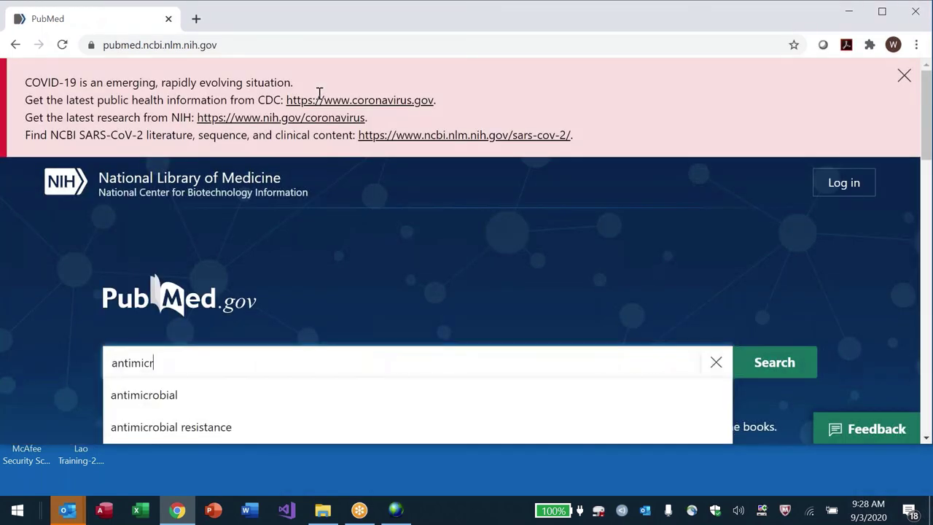
pyautogui.write('obial resistance environme')
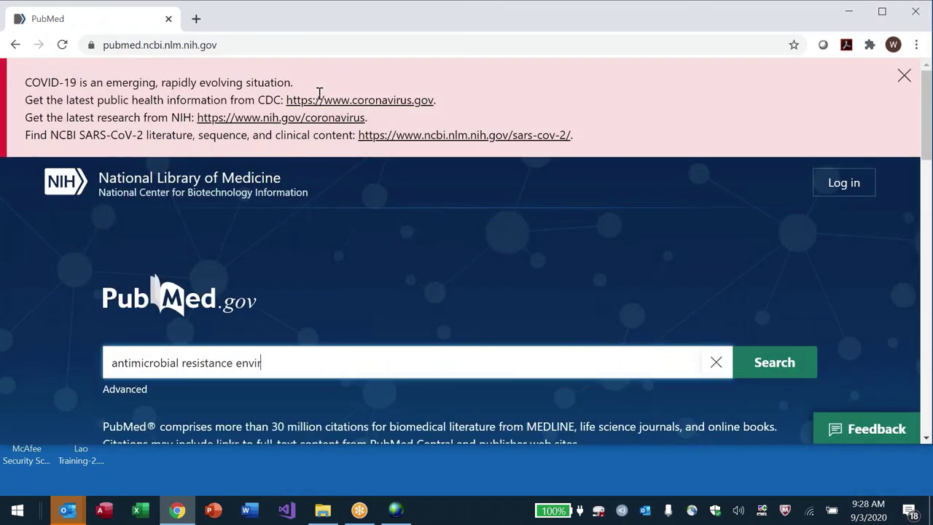
pyautogui.write('ntal')
pyautogui.press('Return')
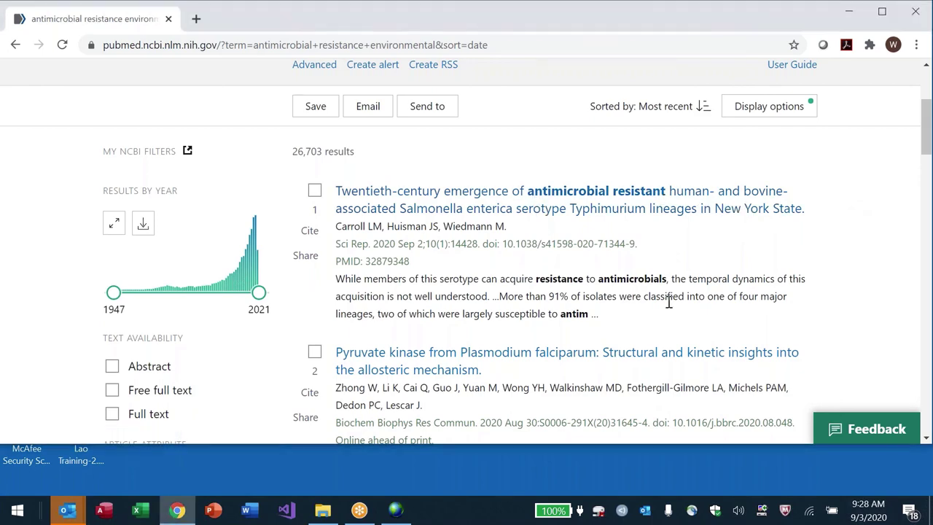
pyautogui.scroll(-3, 668, 301)
pyautogui.scroll(1, 517, 255)
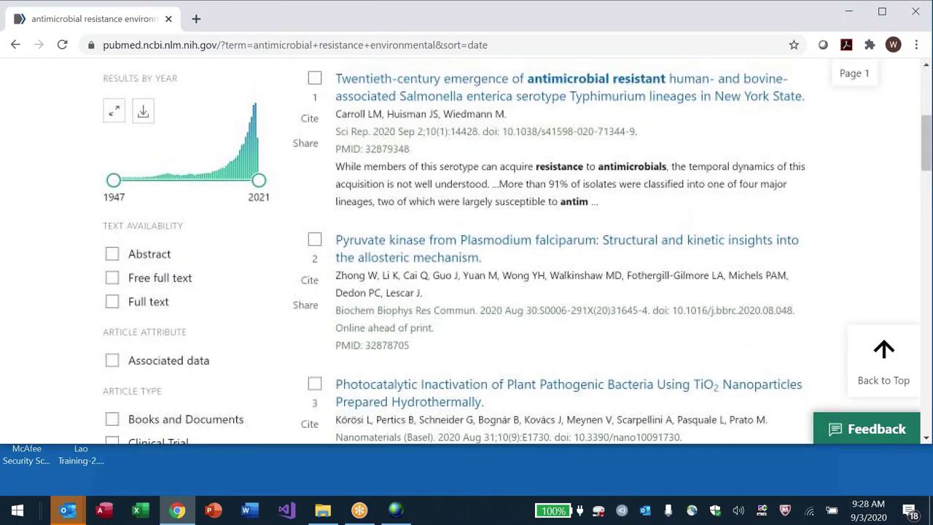
# Look through the remaining PubMed results on environmental antimicrobial resistance, including the articles on agriculture and animal species
pyautogui.scroll(-3, 518, 255)
pyautogui.scroll(-3, 517, 255)
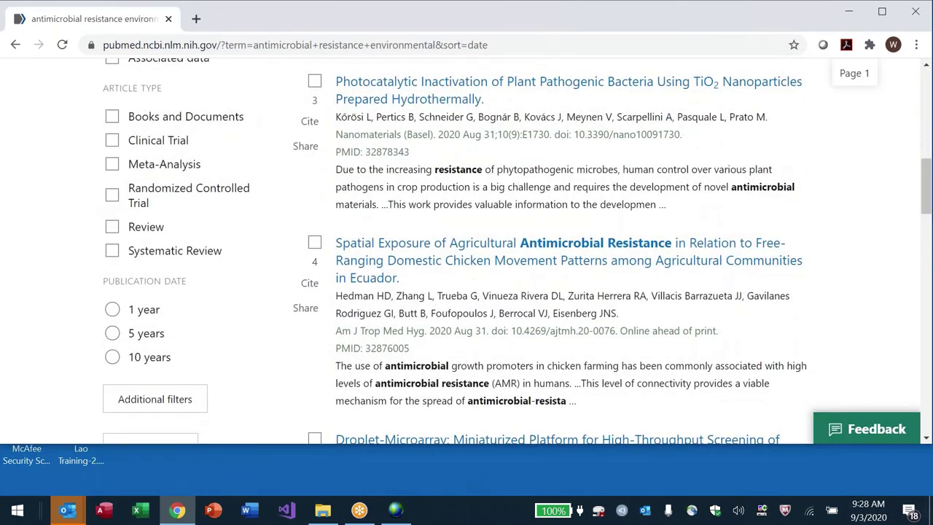
pyautogui.scroll(-1, 596, 197)
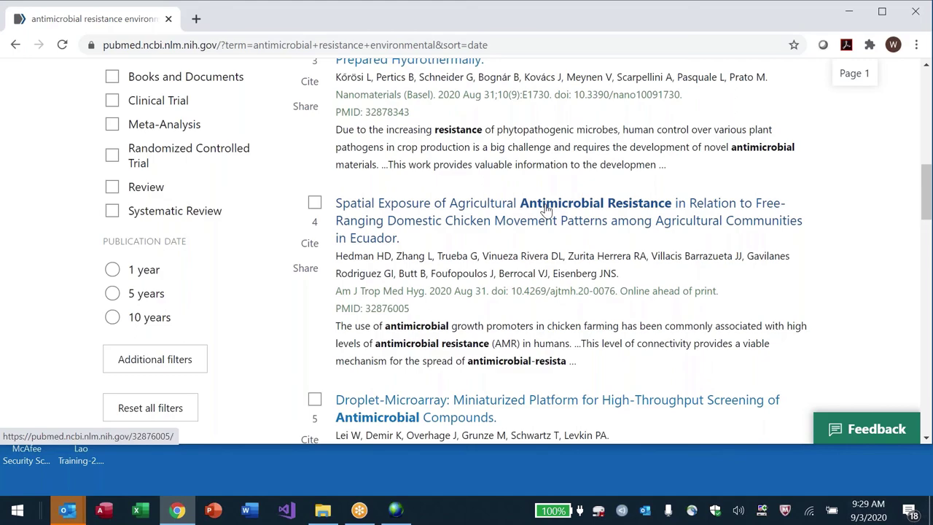
pyautogui.scroll(-7, 546, 210)
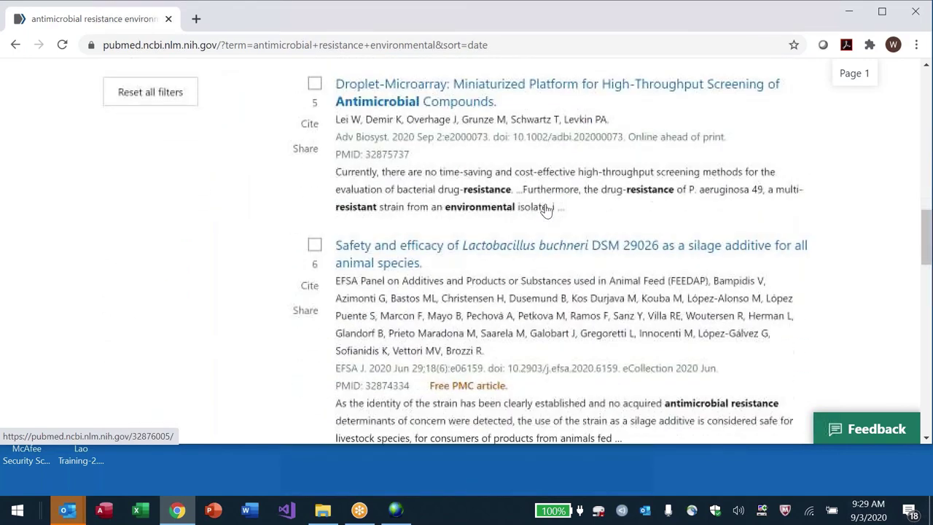
pyautogui.scroll(-3, 546, 209)
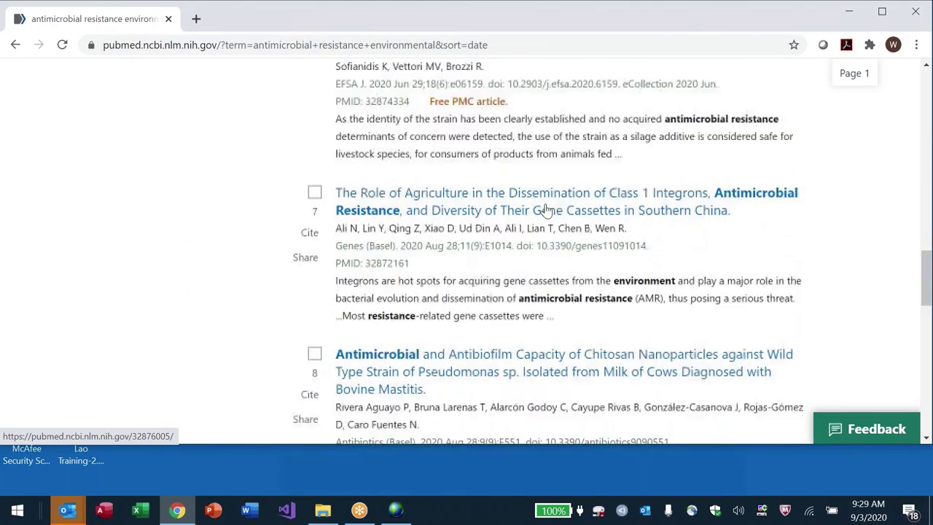
pyautogui.scroll(15, 546, 210)
# Search Google for "unep antimicrobial resistance" and open the UN Environment press release on antimicrobial resistance from environmental pollution
pyautogui.hotkey('ctrl', 'l')
pyautogui.write('un')
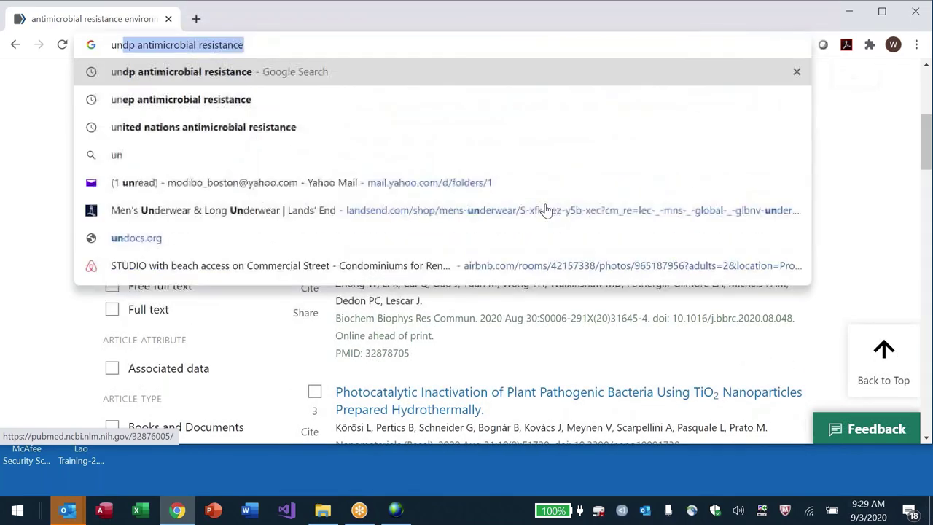
pyautogui.write('e[p')
pyautogui.press('BackSpace')
pyautogui.press('BackSpace')
pyautogui.write('[p')
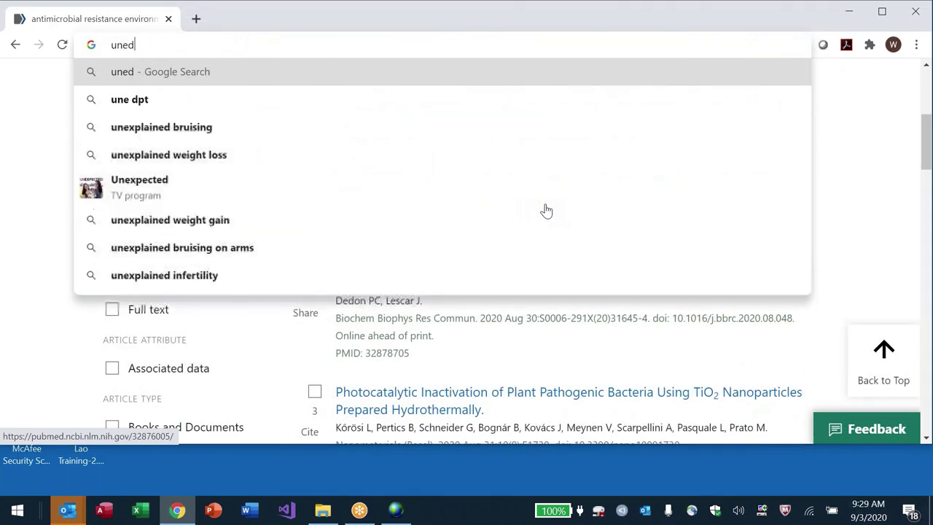
pyautogui.press('BackSpace')
pyautogui.press('BackSpace')
pyautogui.press('BackSpace')
pyautogui.write('p antim')
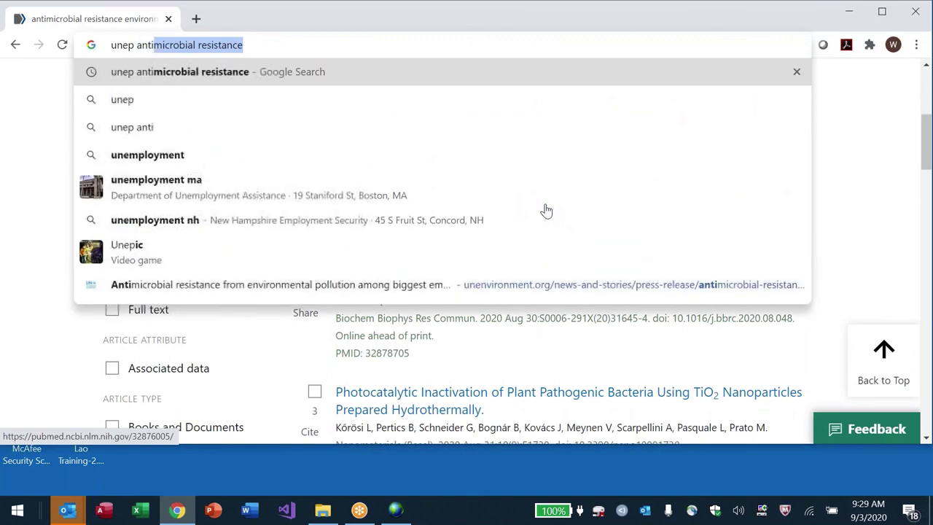
pyautogui.press('Return')
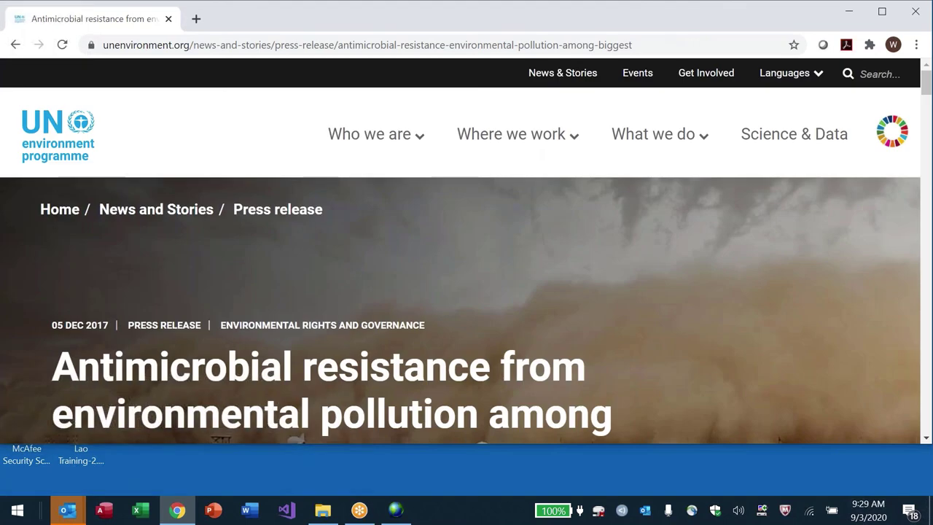
# Read through the UN Environment press release, from wastewater and antibiotic use to its other emerging issues and related content
pyautogui.scroll(-20, 467, 251)
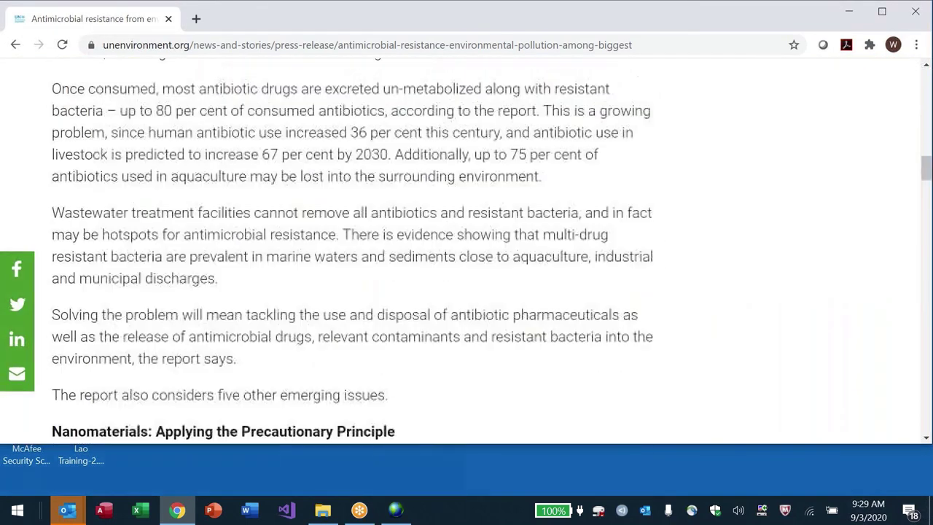
pyautogui.scroll(-20, 466, 251)
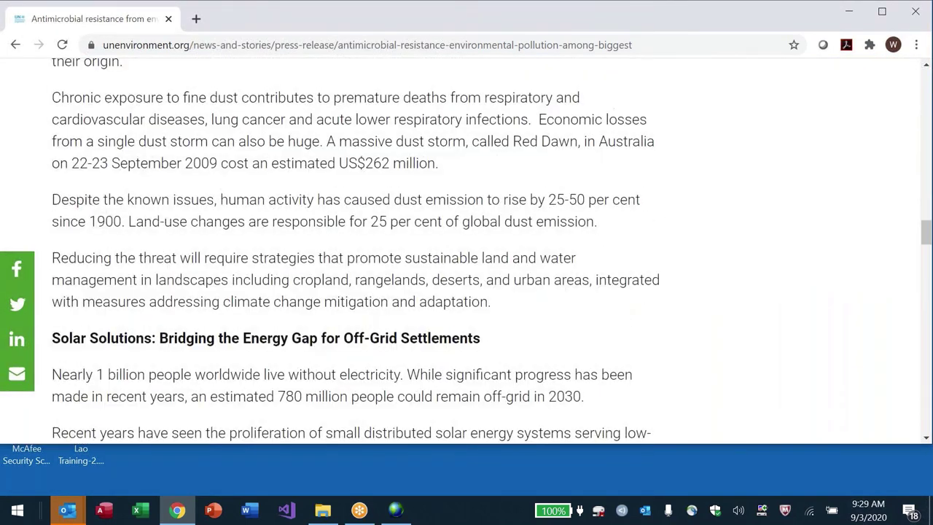
pyautogui.scroll(-9, 466, 251)
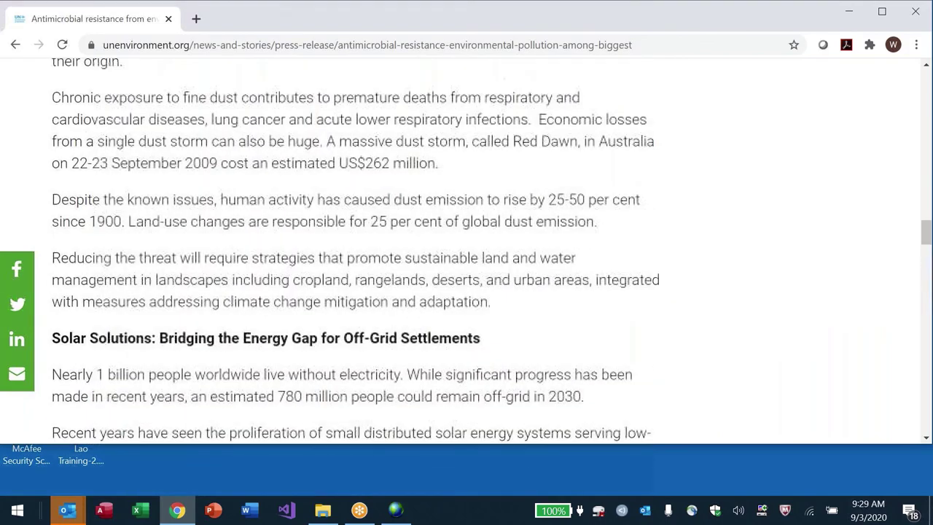
pyautogui.scroll(5, 466, 252)
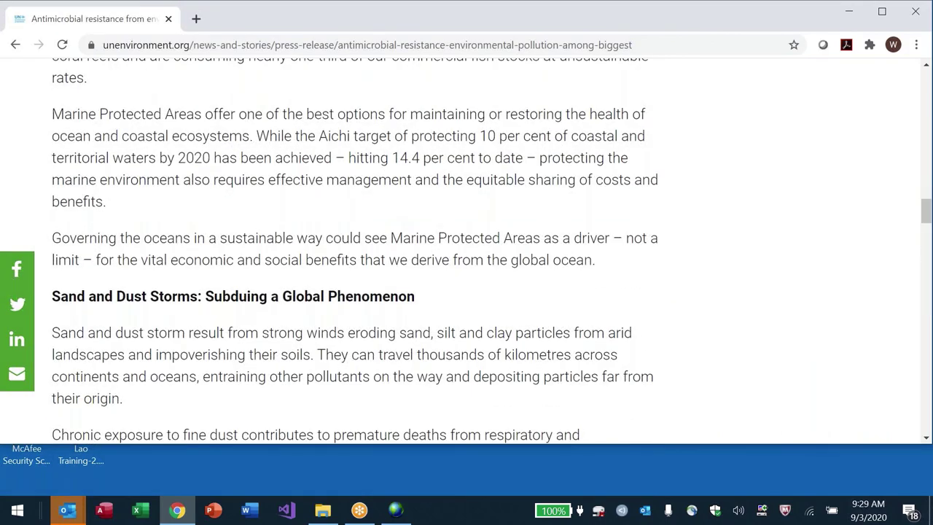
pyautogui.scroll(-6, 467, 251)
pyautogui.scroll(-5, 466, 252)
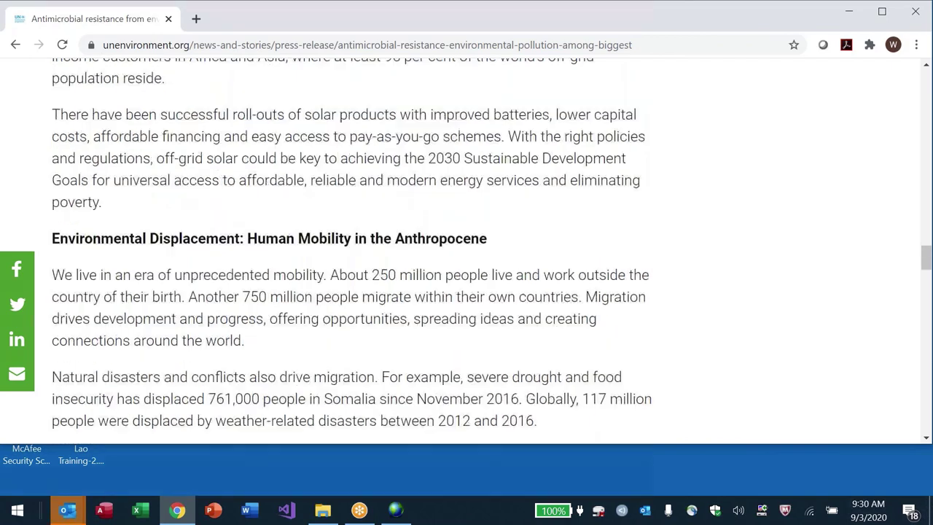
pyautogui.scroll(-9, 466, 251)
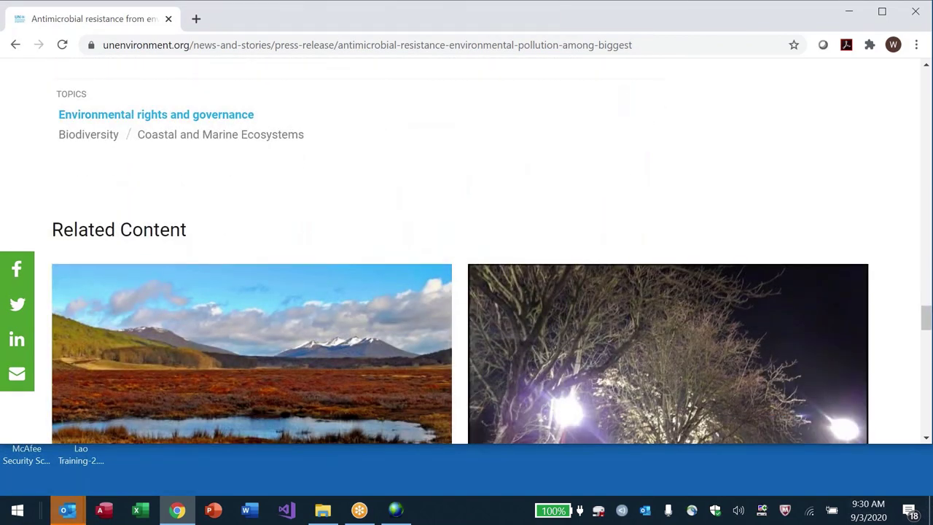
pyautogui.scroll(15, 467, 251)
# Go back and find the UNEP repository record "Antimicrobial Resistance: Investigating the Environmental Dimension", highlight "Emerging Issues of Environmental Concern", and open its English PDF
pyautogui.hotkey('alt', 'Left')
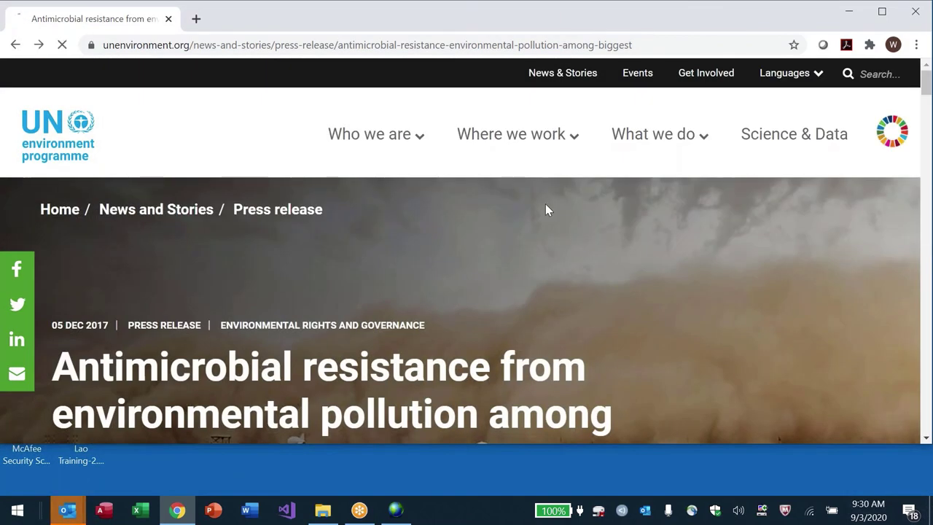
pyautogui.scroll(-2, 548, 210)
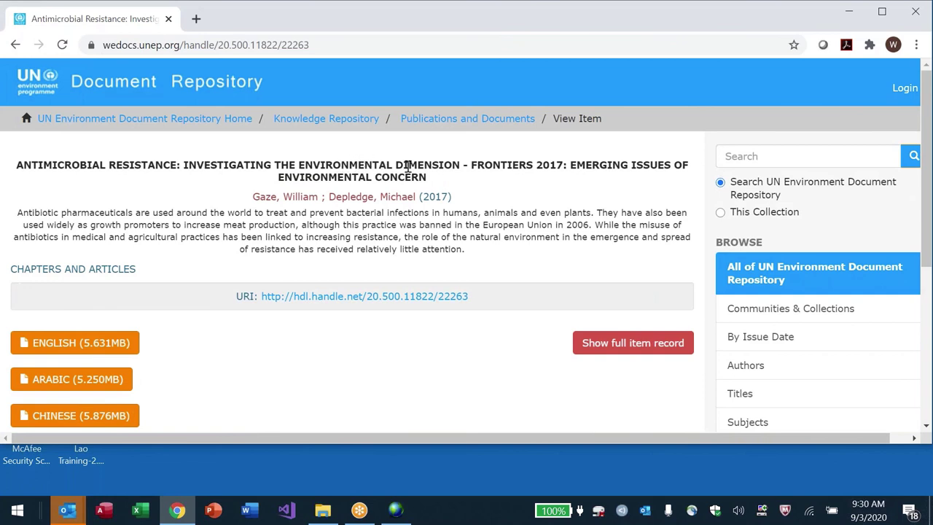
pyautogui.moveTo(569, 165); pyautogui.dragTo(483, 183)
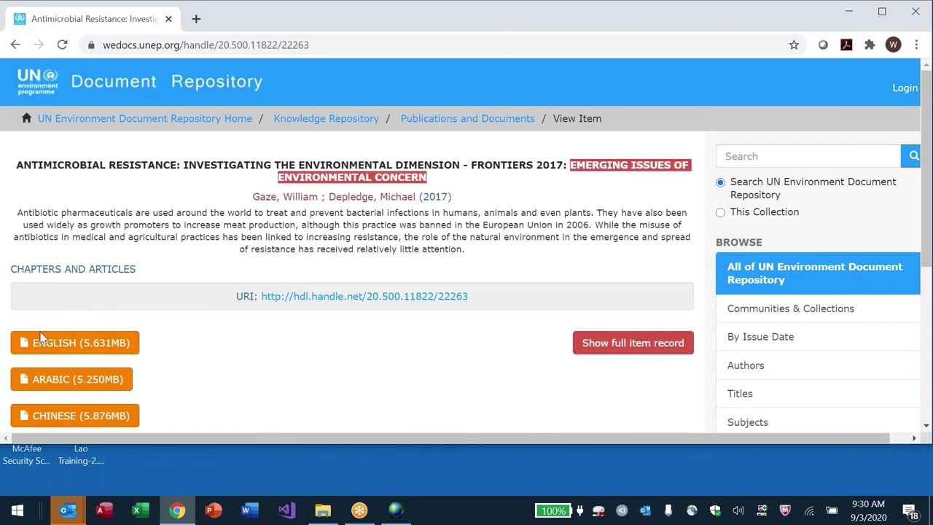
pyautogui.click(66, 343)
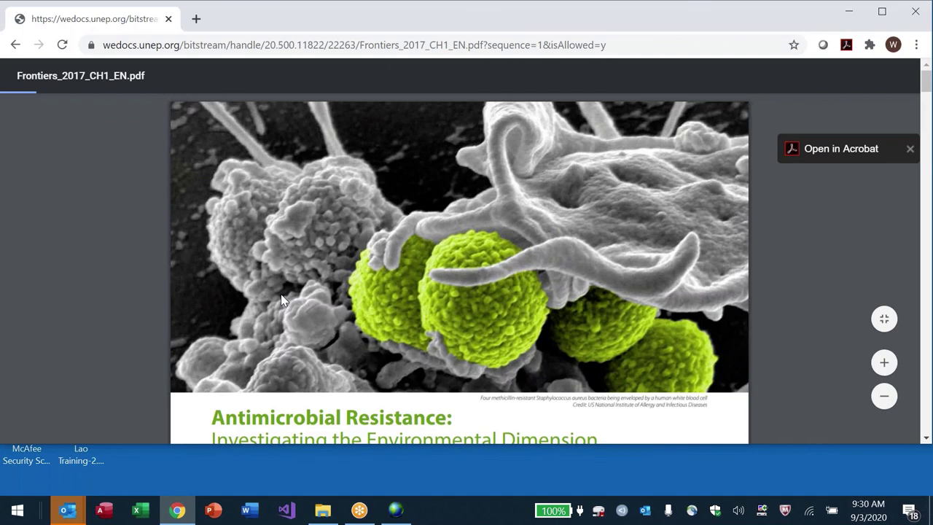
# Look through the Frontiers 2017 chapter from its introduction and the environment infographic to the reference list, ending at the first page
pyautogui.scroll(-3, 283, 299)
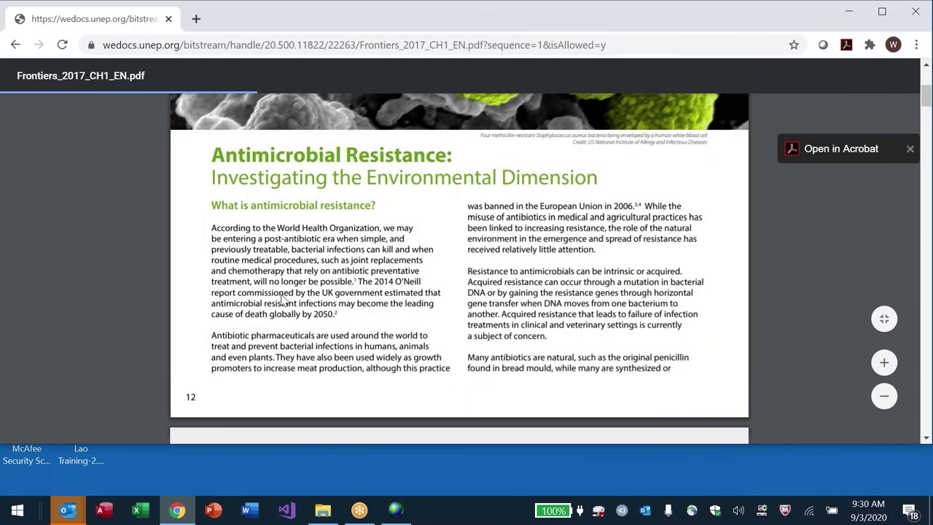
pyautogui.scroll(-5, 284, 300)
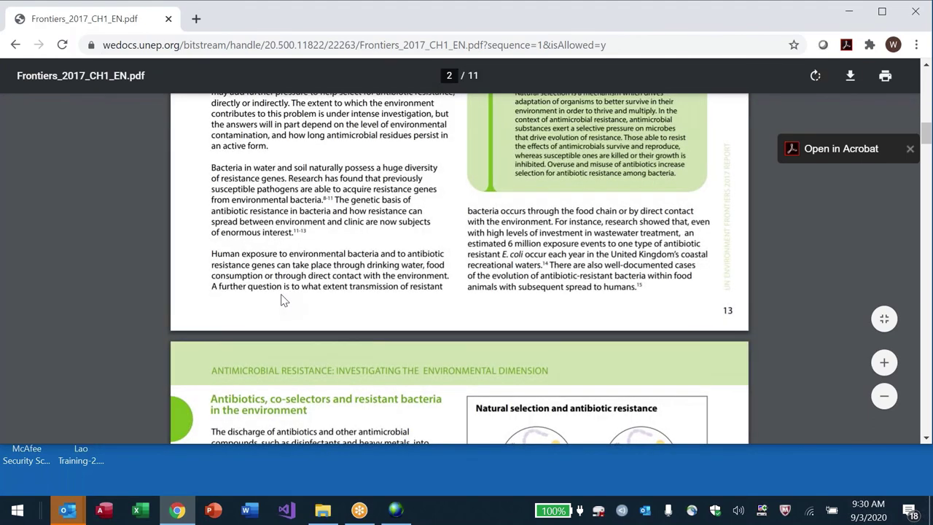
pyautogui.scroll(-1, 283, 299)
pyautogui.scroll(-4, 283, 299)
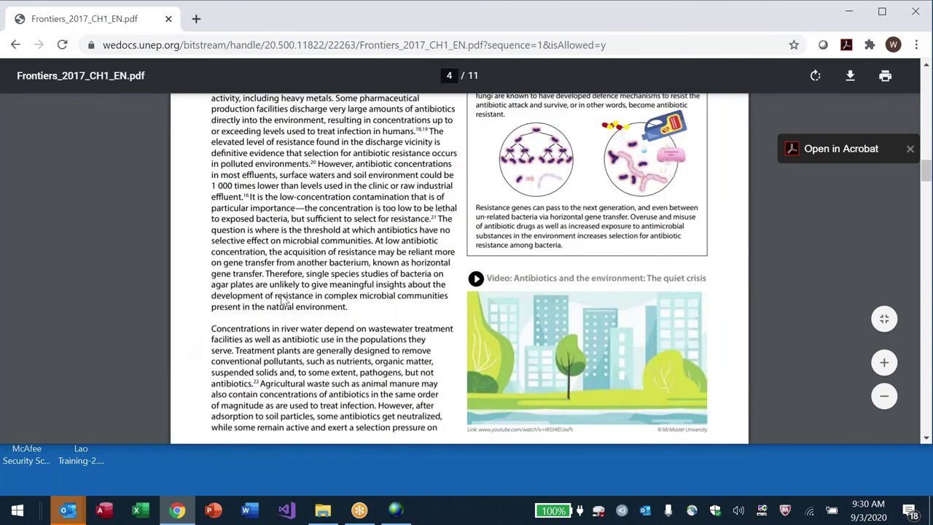
pyautogui.scroll(-3, 282, 300)
pyautogui.scroll(-20, 283, 299)
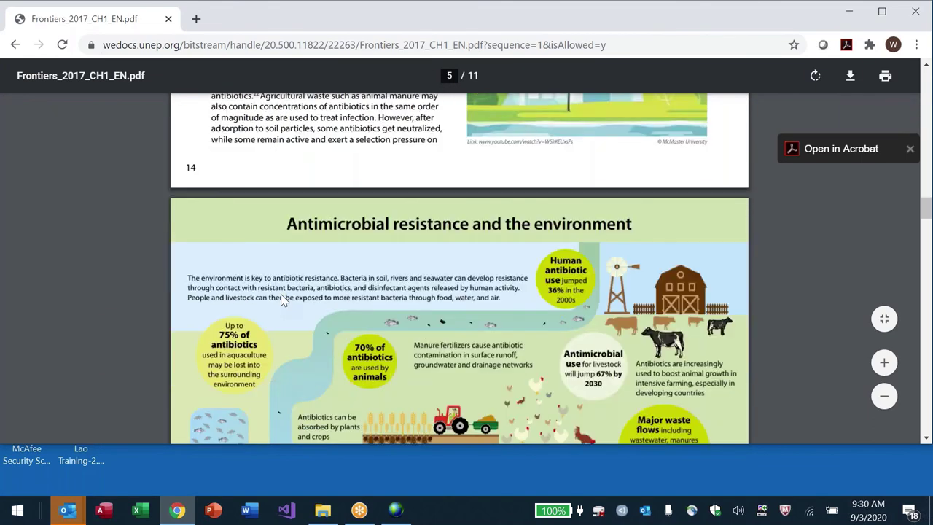
pyautogui.scroll(-20, 283, 300)
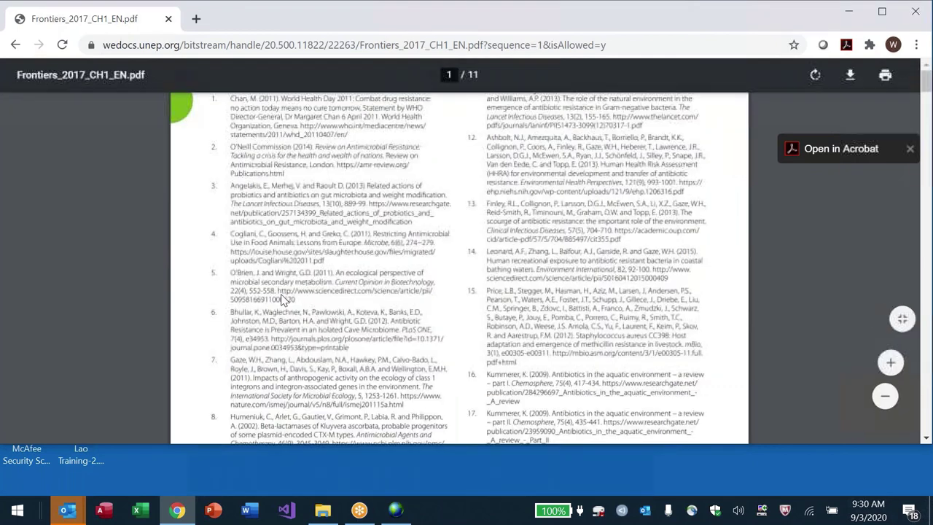
pyautogui.scroll(10, 283, 300)
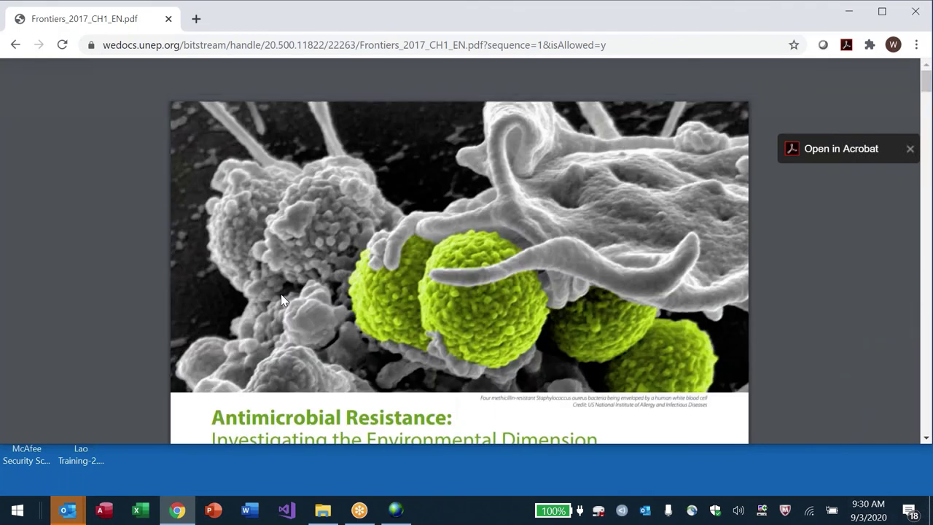
# Begin a new Google query with "antimicrobial resistance"
pyautogui.hotkey('ctrl', 'l')
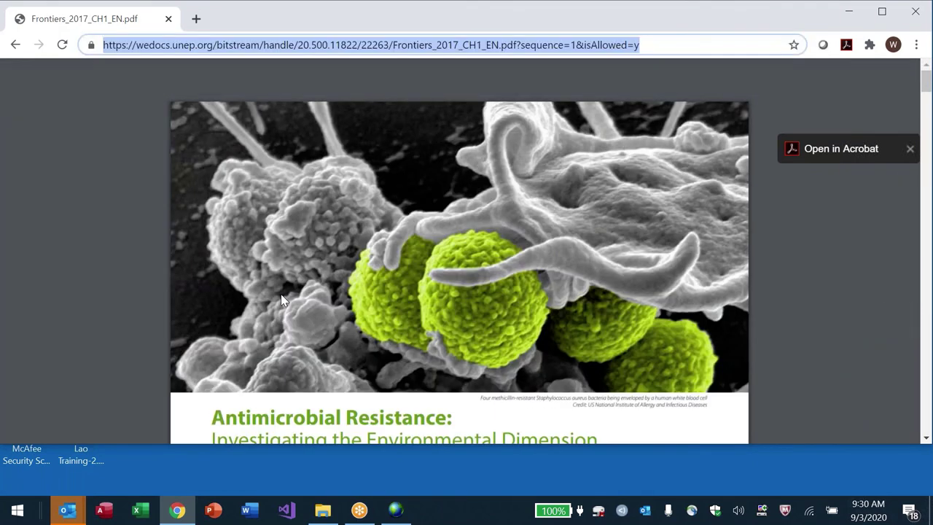
pyautogui.write('antimicr')
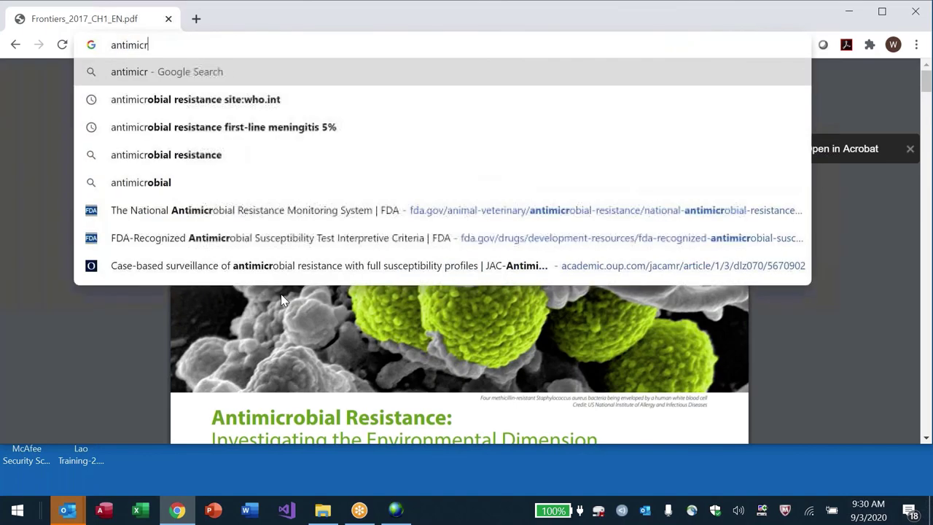
pyautogui.write('obial resistance ')
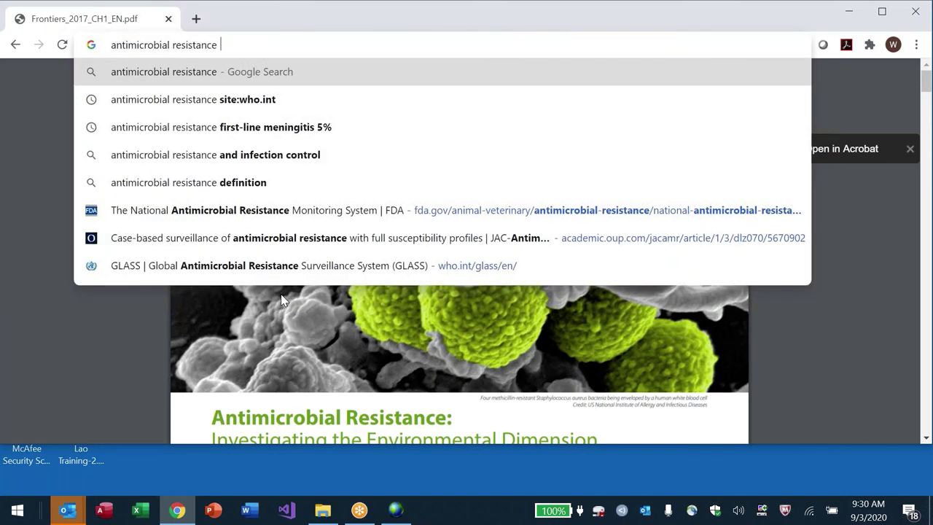
pyautogui.write('third-generat')
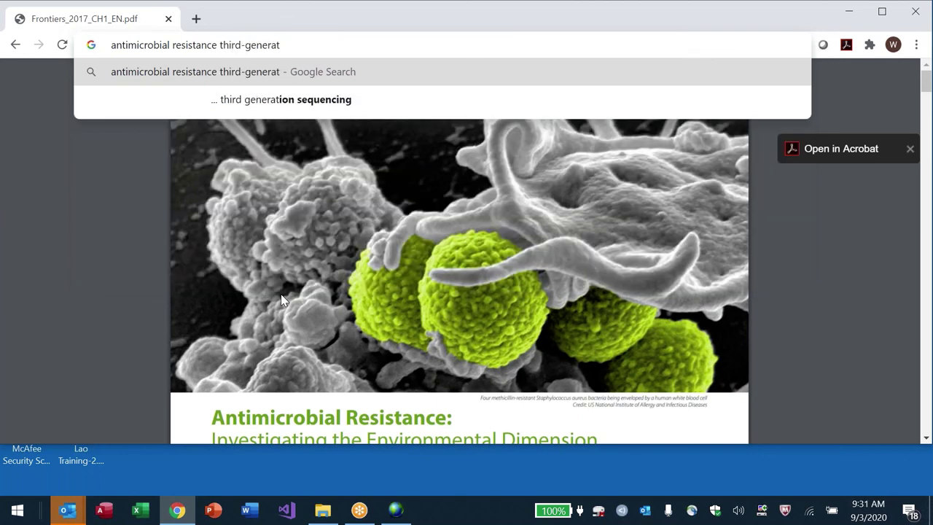
pyautogui.write('ion cephalosprosi')
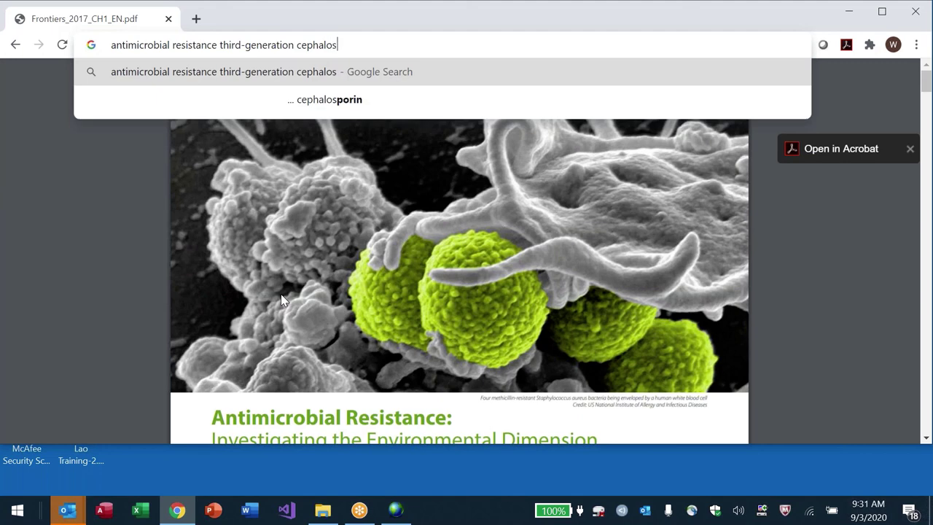
pyautogui.press('BackSpace')
pyautogui.press('BackSpace')
pyautogui.press('BackSpace')
pyautogui.press('BackSpace')
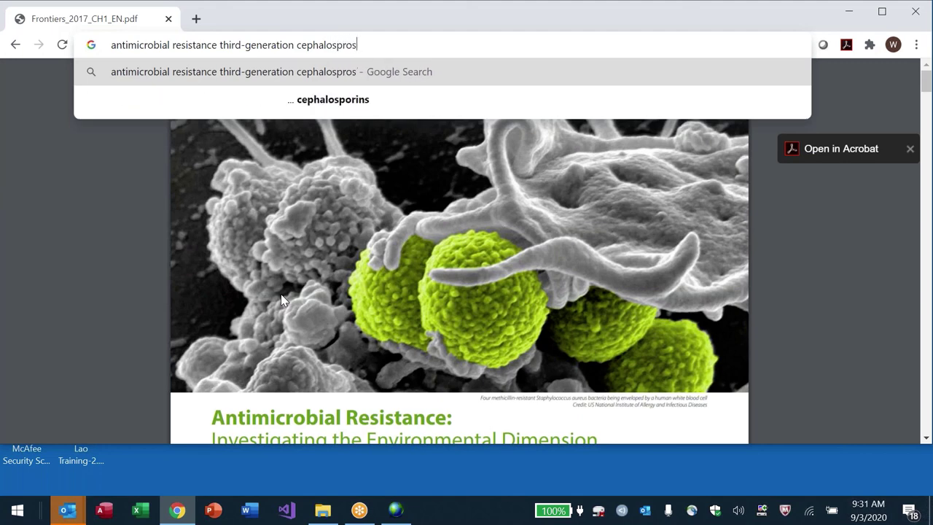
pyautogui.write('orins')
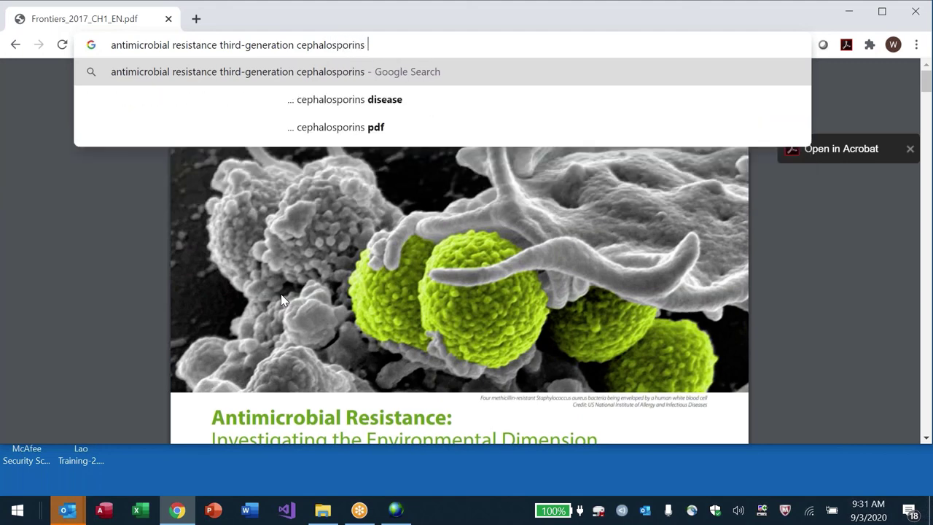
pyautogui.hotkey('ctrl', 'shift', 'Left')
pyautogui.hotkey('ctrl', 'shift', 'Left')
# Complete the query as "antimicrobial resistance esbl penguins antarctica" and run the search
pyautogui.write('esbl ')
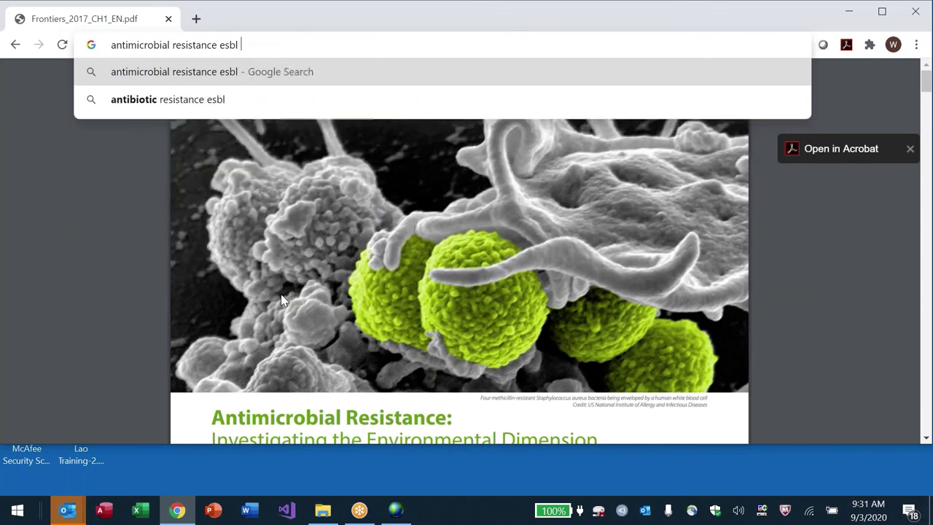
pyautogui.write('penguins ant')
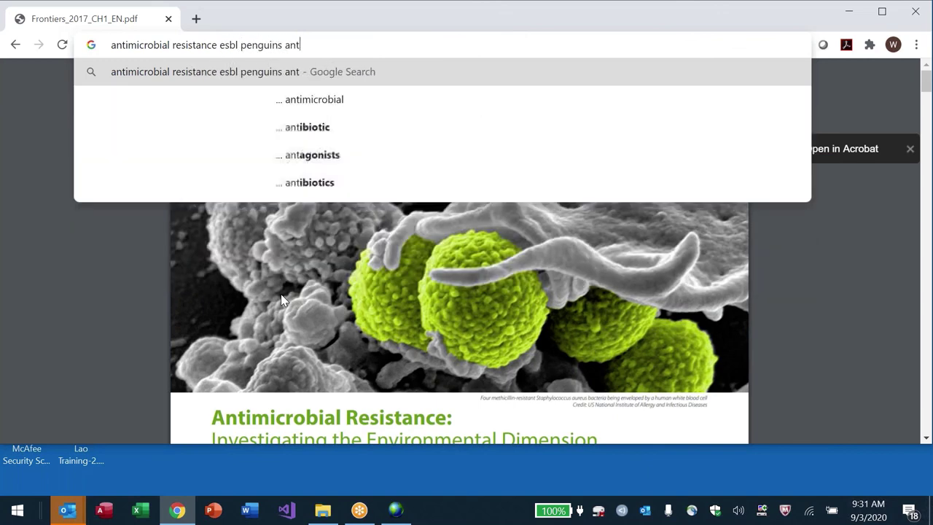
pyautogui.write('arctica')
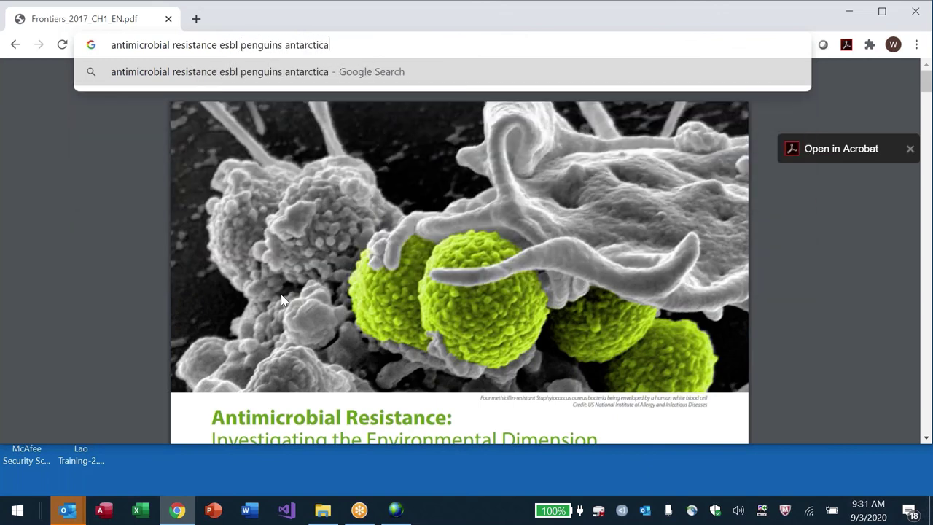
pyautogui.press('Return')
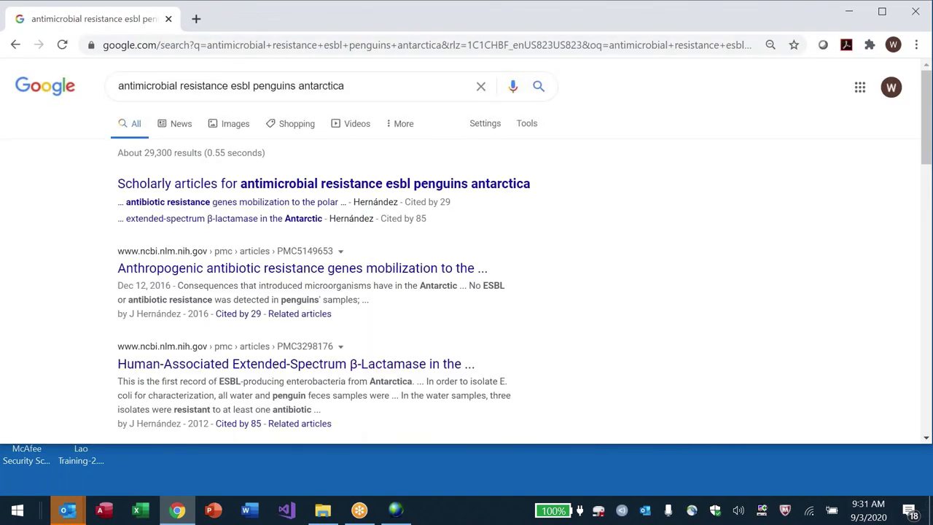
# Open the PMC article "Anthropogenic antibiotic resistance genes mobilization to the polar regions" and read its abstract
pyautogui.click(292, 269)
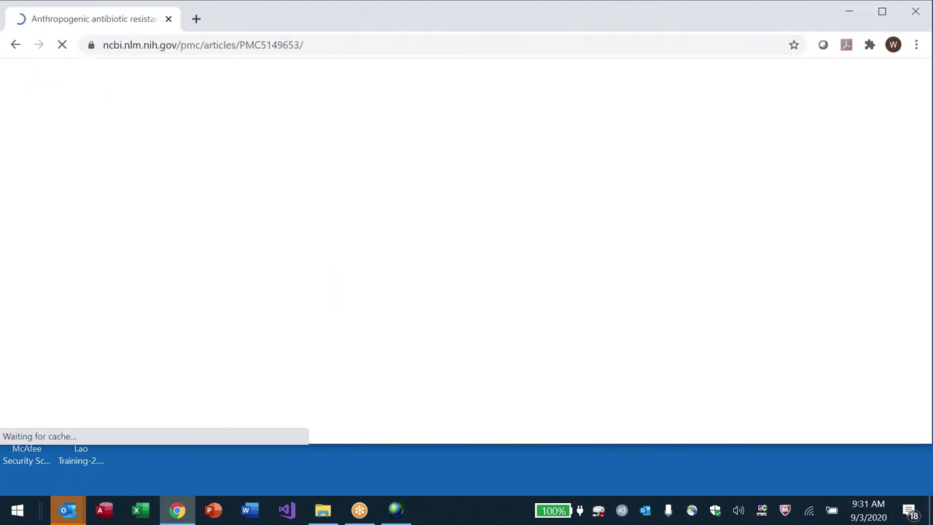
pyautogui.scroll(-1, 282, 300)
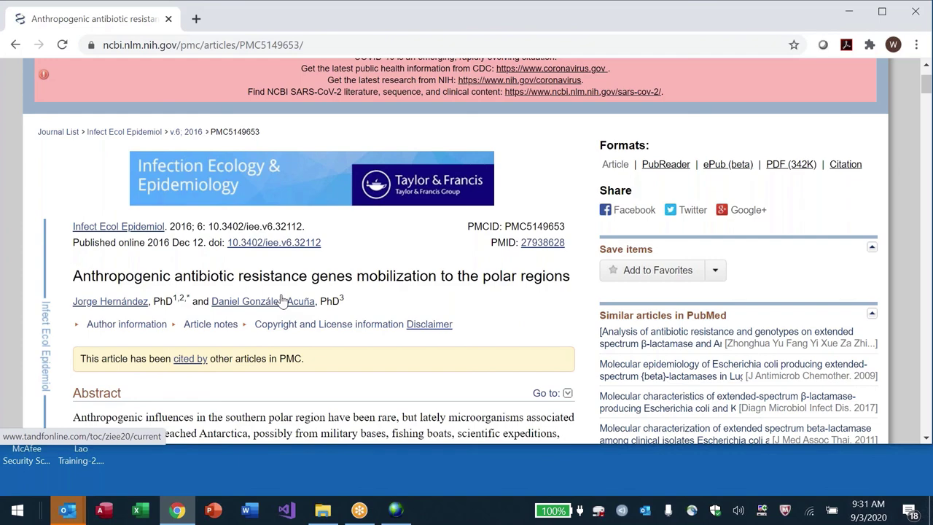
pyautogui.scroll(-2, 282, 301)
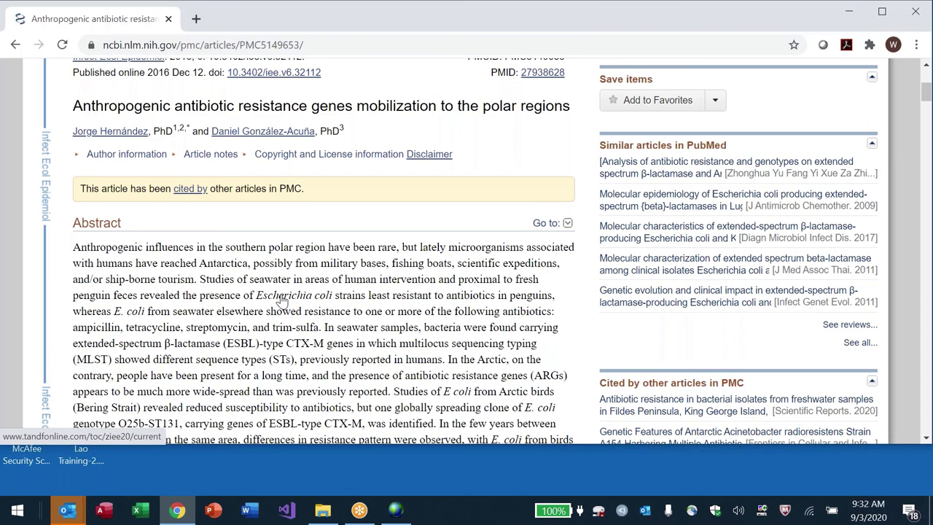
# Search Google for "who agisar" and refine the query to "who agisar projects"
pyautogui.hotkey('ctrl', 'l')
pyautogui.write('who agisar')
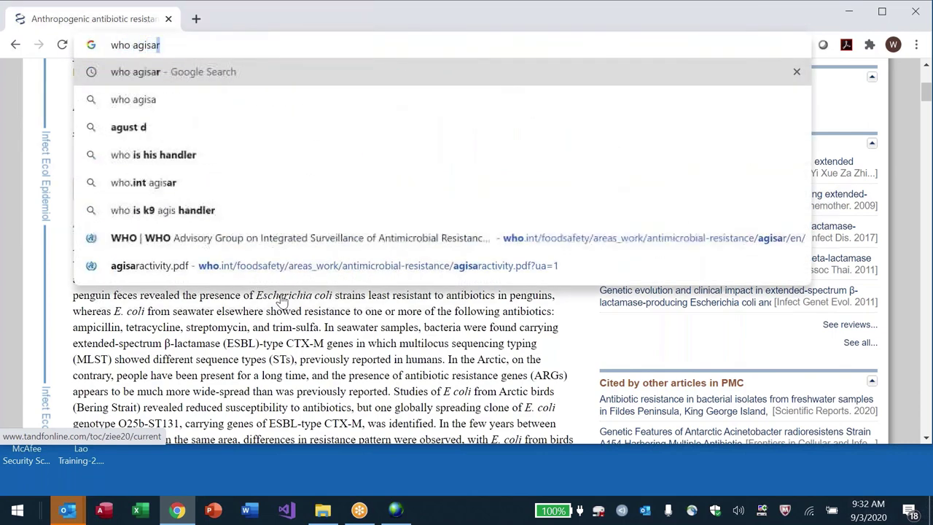
pyautogui.press('Return')
pyautogui.write('prod')
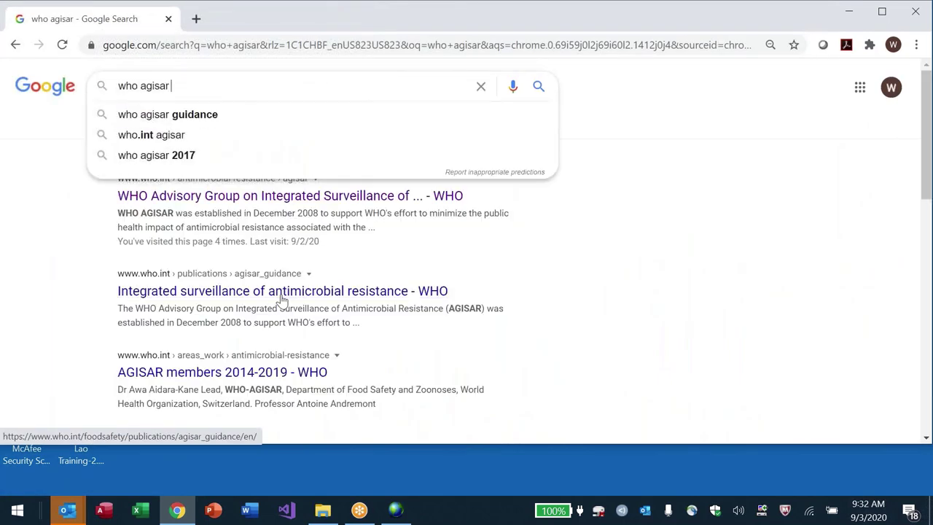
pyautogui.write('u')
pyautogui.press('BackSpace')
pyautogui.press('BackSpace')
pyautogui.write('jects')
pyautogui.press('Return')
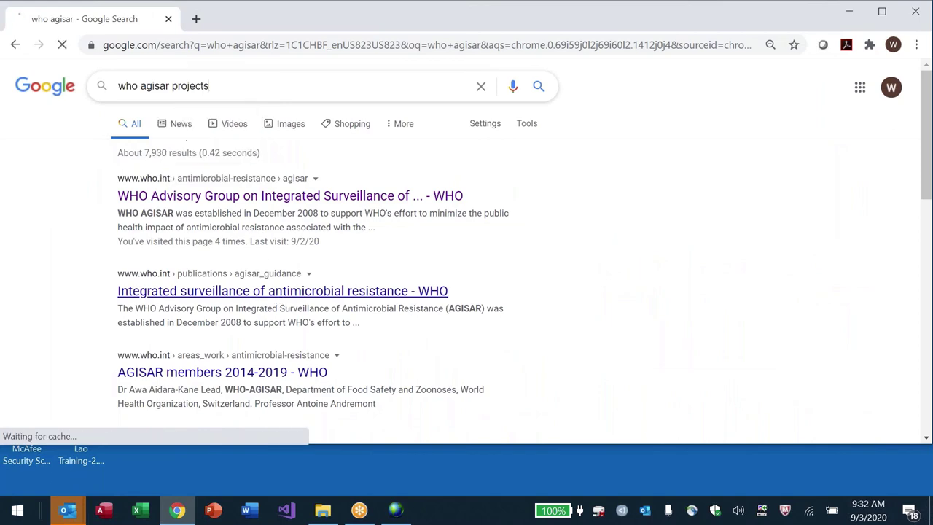
# Read the introduction on the WHO Advisory Group on Integrated Surveillance of Antimicrobial Resistance page, and return to the search results
pyautogui.click(281, 297)
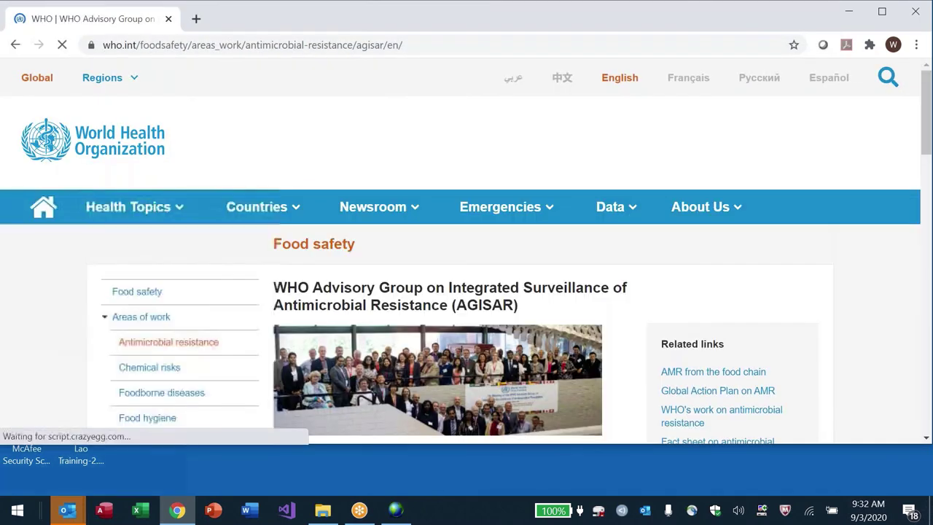
pyautogui.scroll(-3, 282, 295)
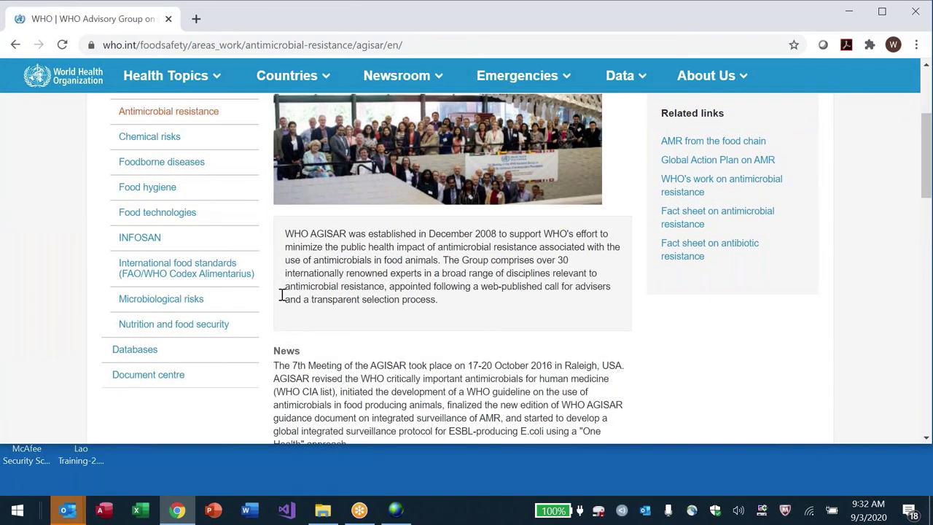
pyautogui.scroll(1, 282, 294)
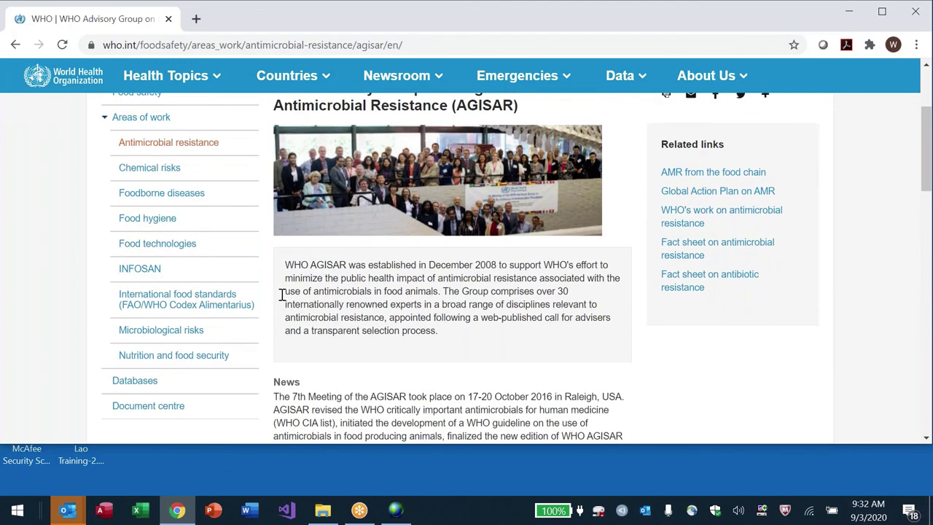
pyautogui.hotkey('alt', 'Left')
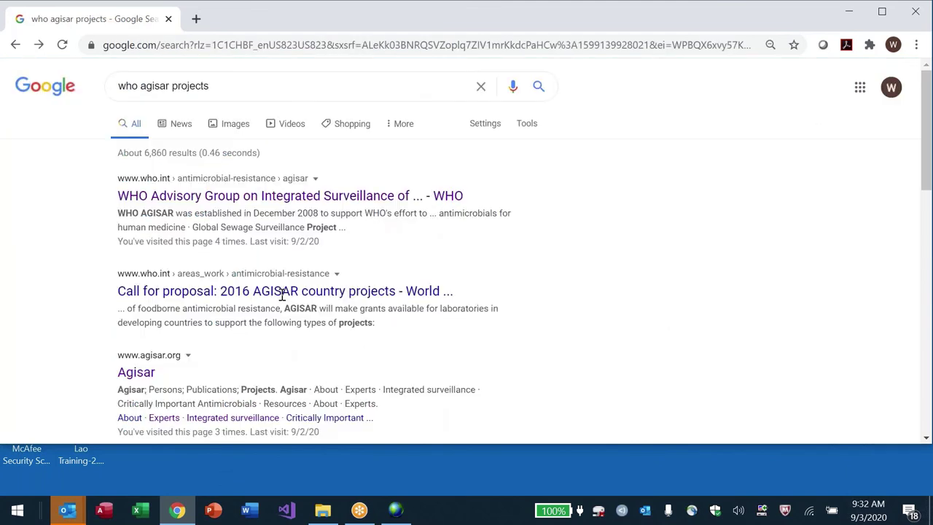
# Open the WHO page "Call for proposal: 2016 AGISAR country projects" and review its project types and application instructions
pyautogui.click(282, 292)
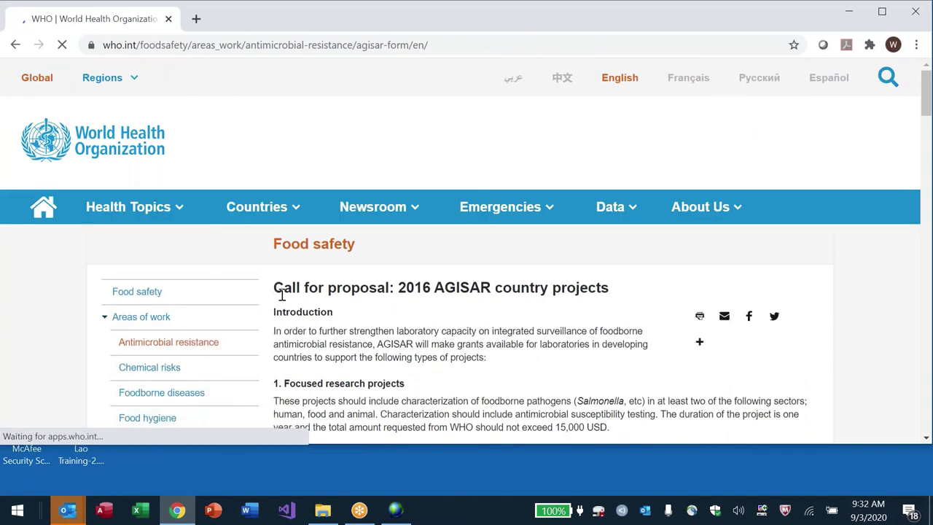
pyautogui.scroll(-3, 282, 295)
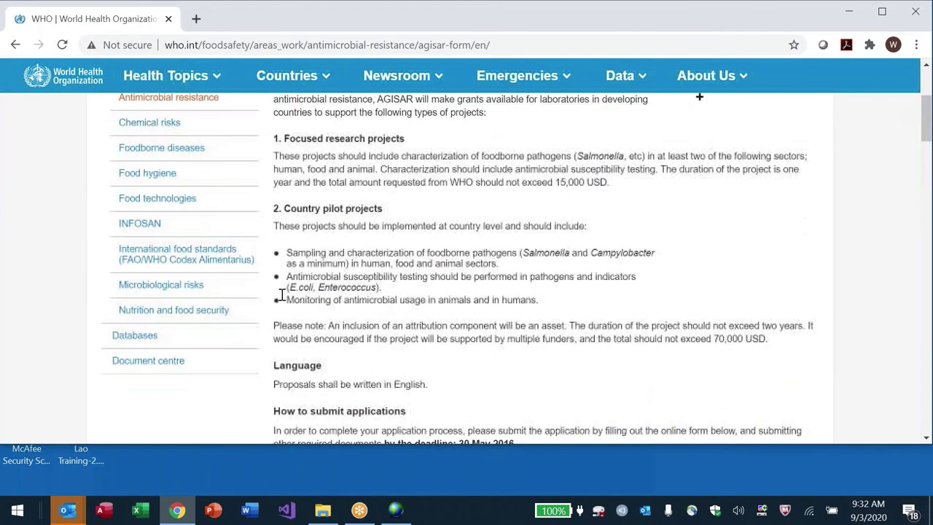
pyautogui.scroll(-2, 282, 295)
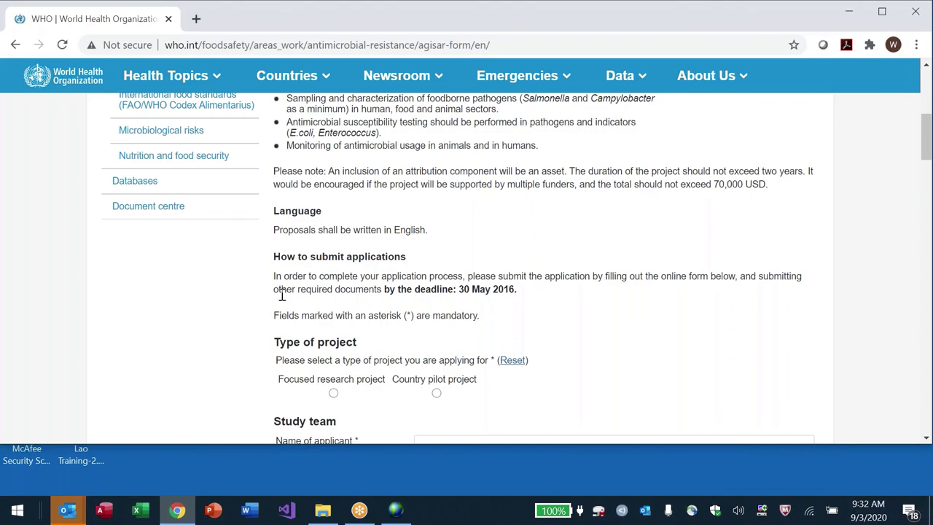
pyautogui.scroll(3, 282, 294)
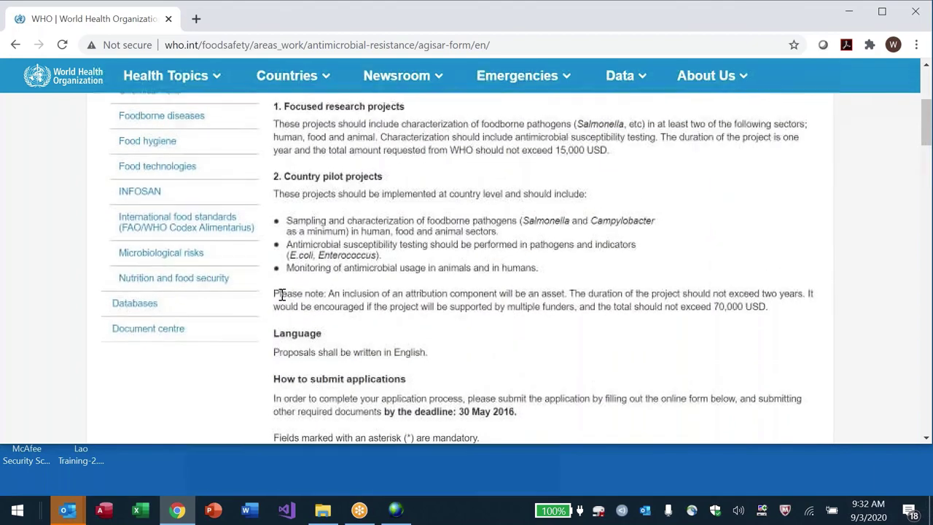
# Run a new Google search for "who agisar projects site:agisar.org"
pyautogui.hotkey('ctrl', 'l')
pyautogui.write('a')
pyautogui.press('BackSpace')
pyautogui.press('BackSpace')
pyautogui.write('wh')
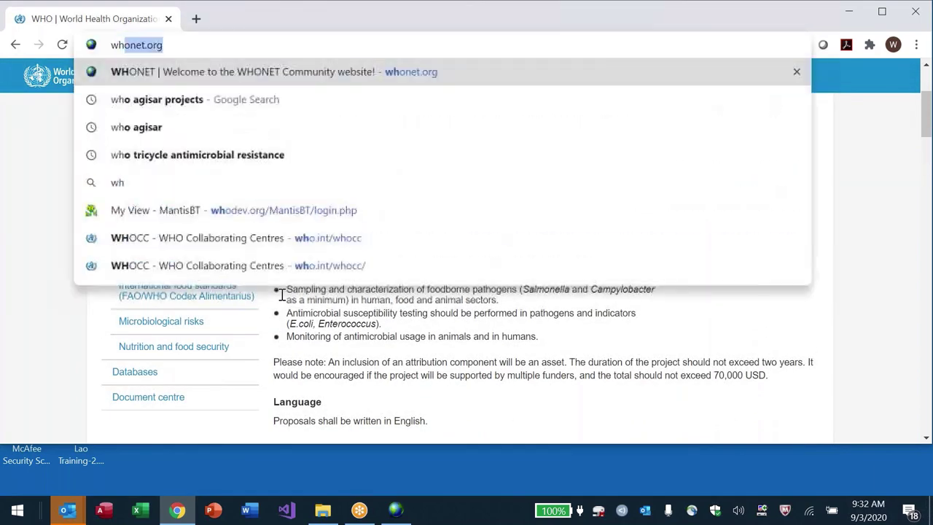
pyautogui.write('o agisar p')
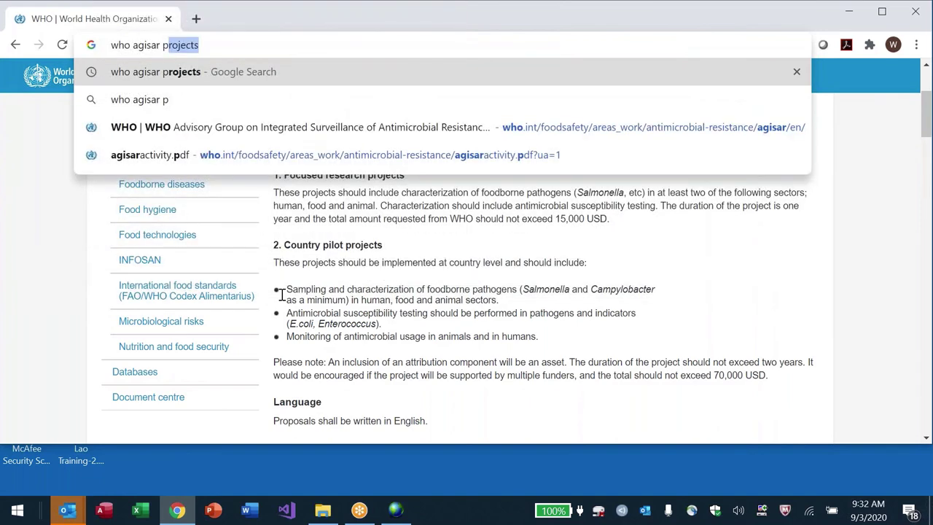
pyautogui.write('rojects ')
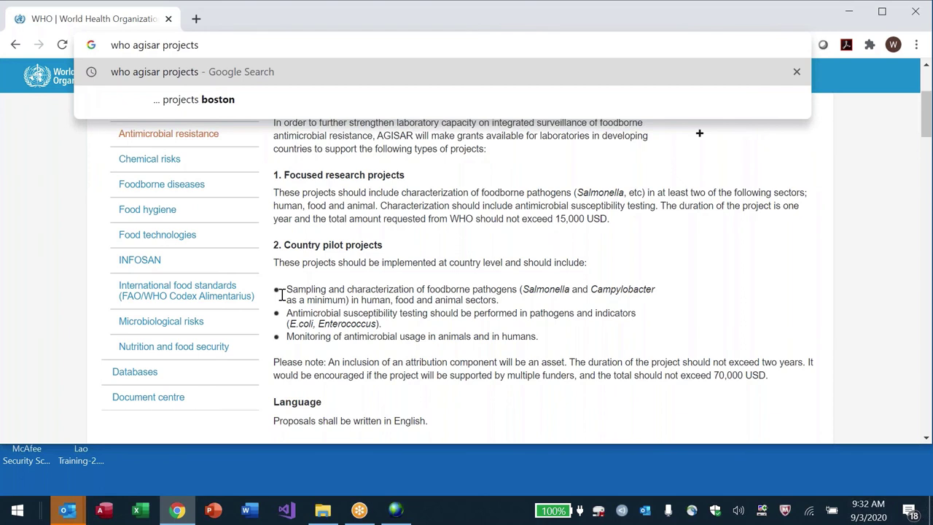
pyautogui.write('site:agi')
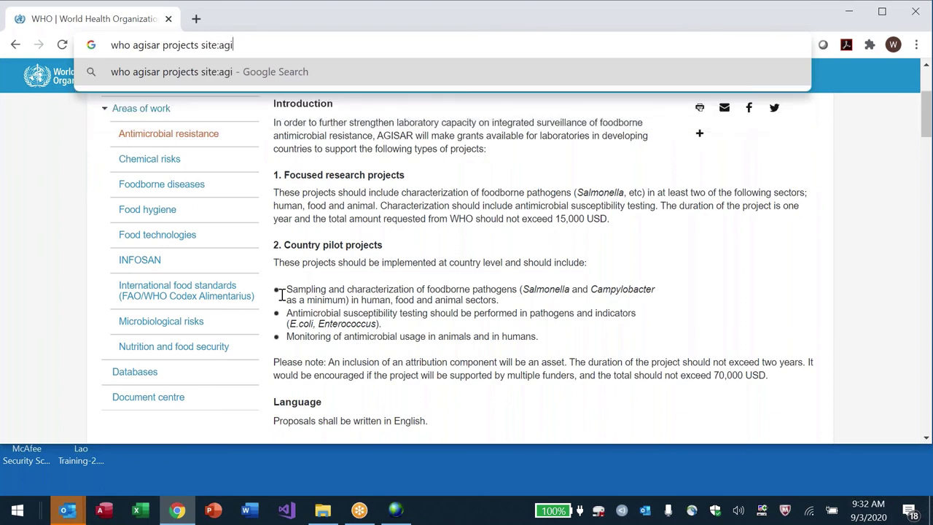
pyautogui.write('sar.org')
pyautogui.press('Return')
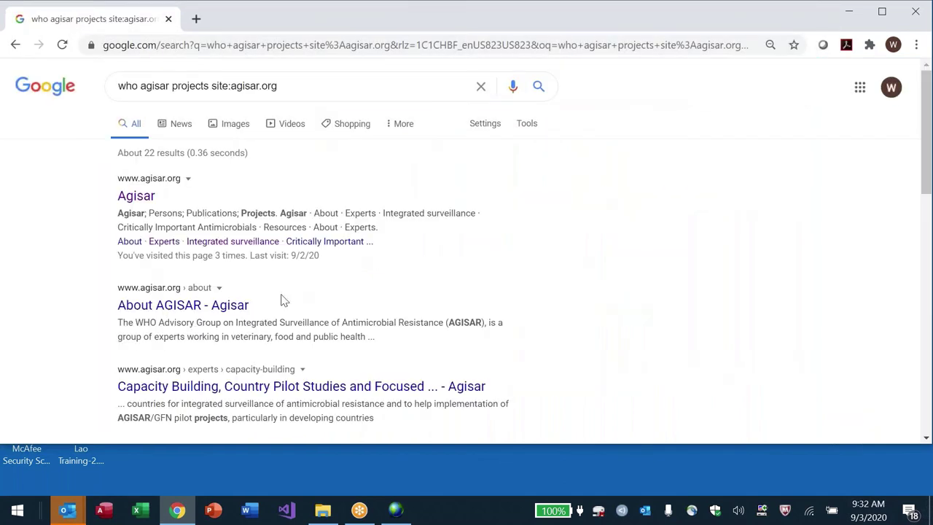
# Open the Agisar website and look through its Integrated surveillance page from the introduction to the end, returning to the beginning
pyautogui.click(136, 195)
pyautogui.scroll(-1, 284, 301)
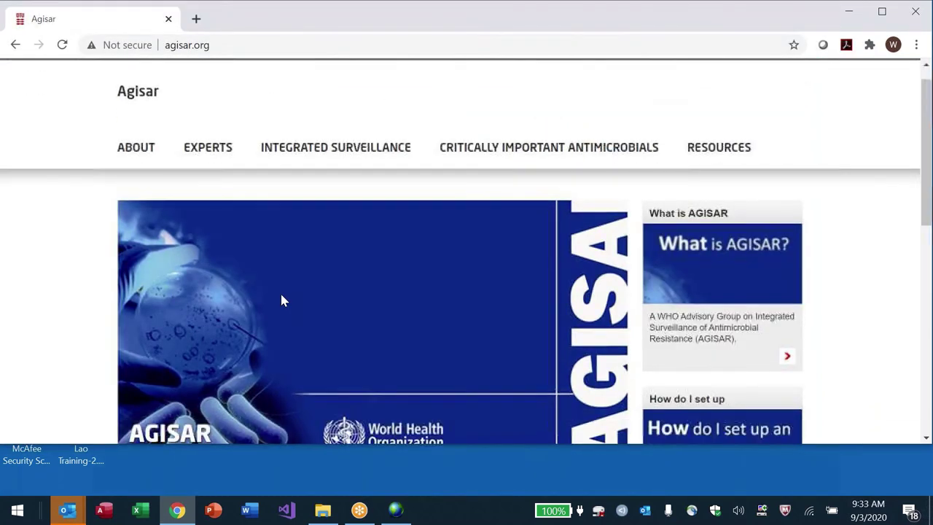
pyautogui.scroll(-1, 283, 301)
pyautogui.click(283, 300)
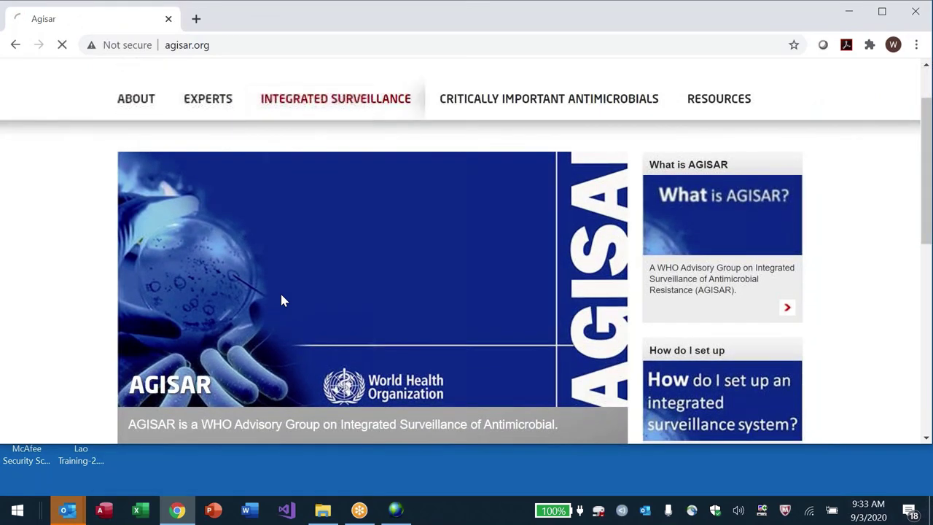
pyautogui.scroll(-4, 284, 300)
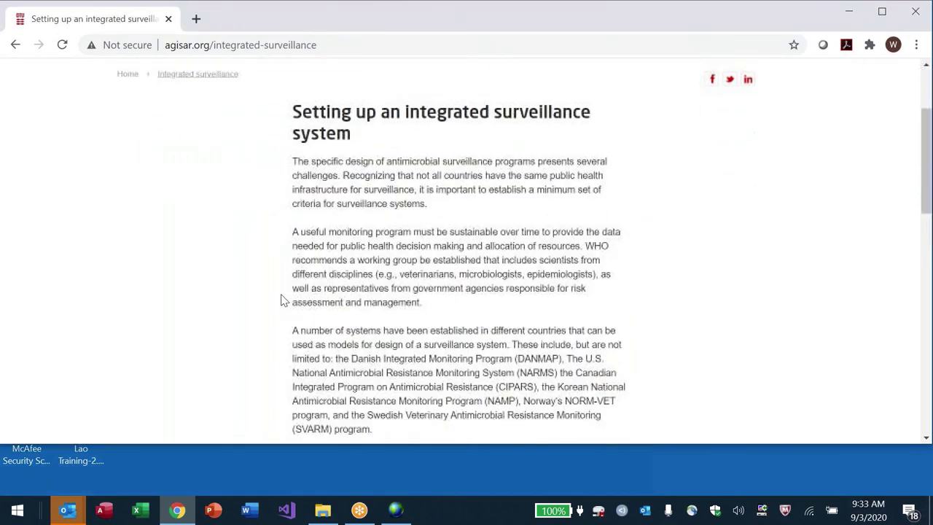
pyautogui.scroll(-6, 283, 300)
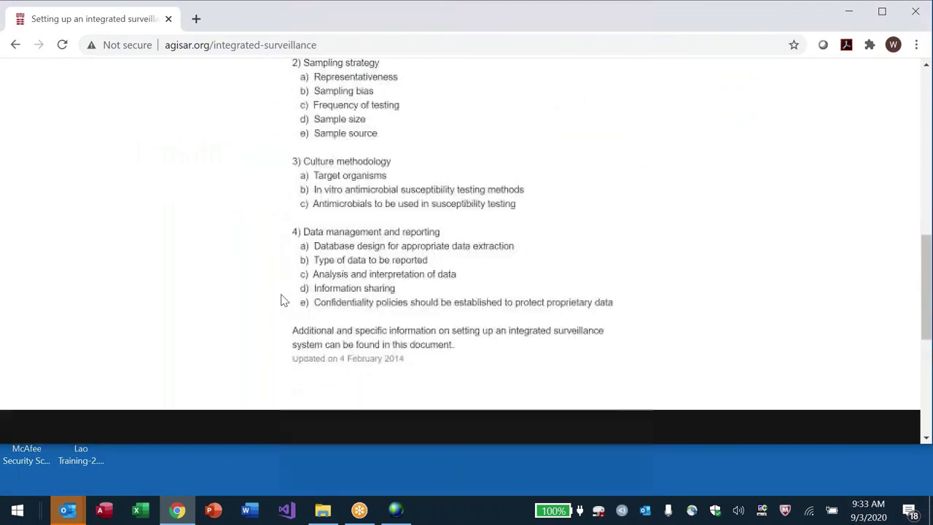
pyautogui.scroll(12, 283, 300)
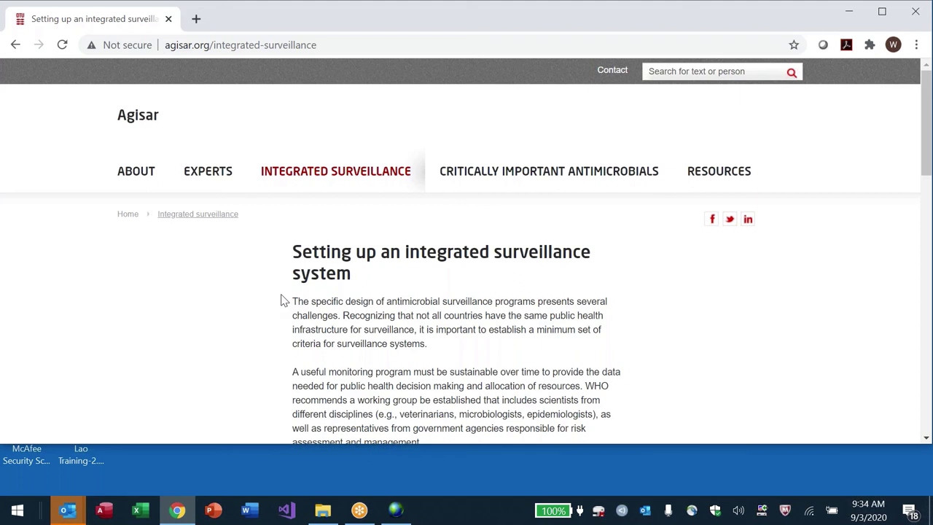
# Switch to the desktop and launch WHONET 2020 with the WHO Test Hospital laboratory
pyautogui.press('super+d')
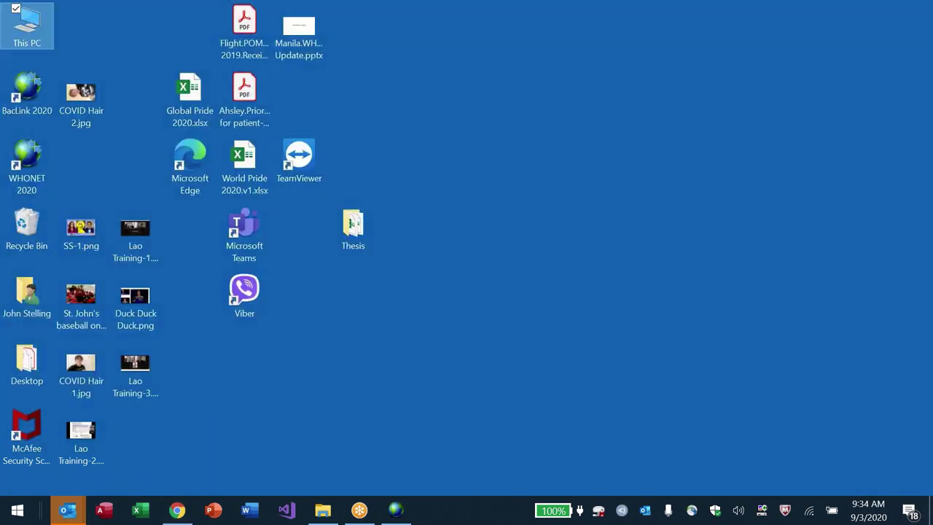
pyautogui.click(21, 163)
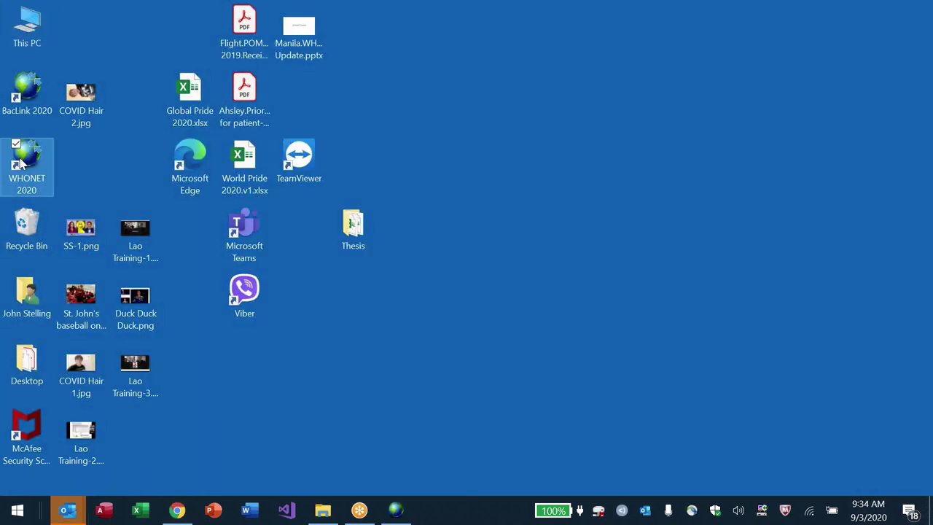
pyautogui.doubleClick(21, 164)
pyautogui.doubleClick(167, 241)
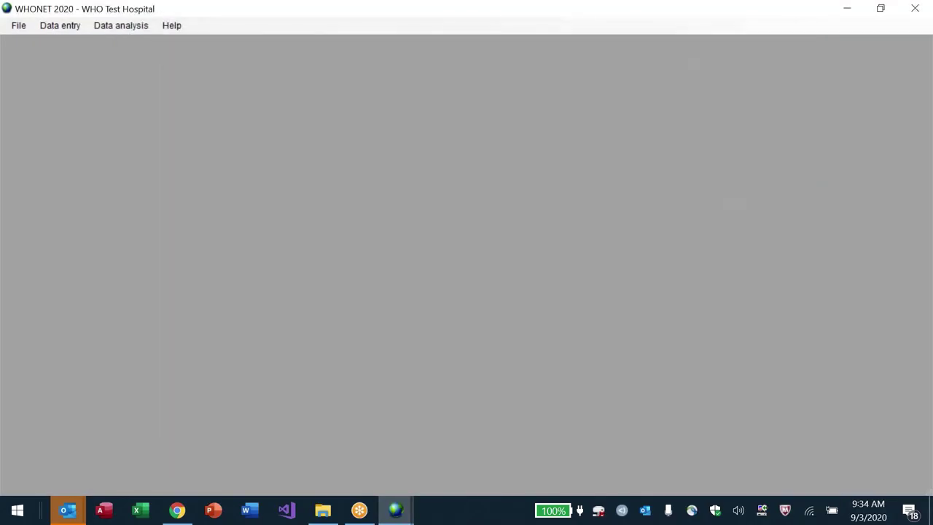
# Open the data analysis type selection and choose the Resistance profiles analysis
pyautogui.press('Return')
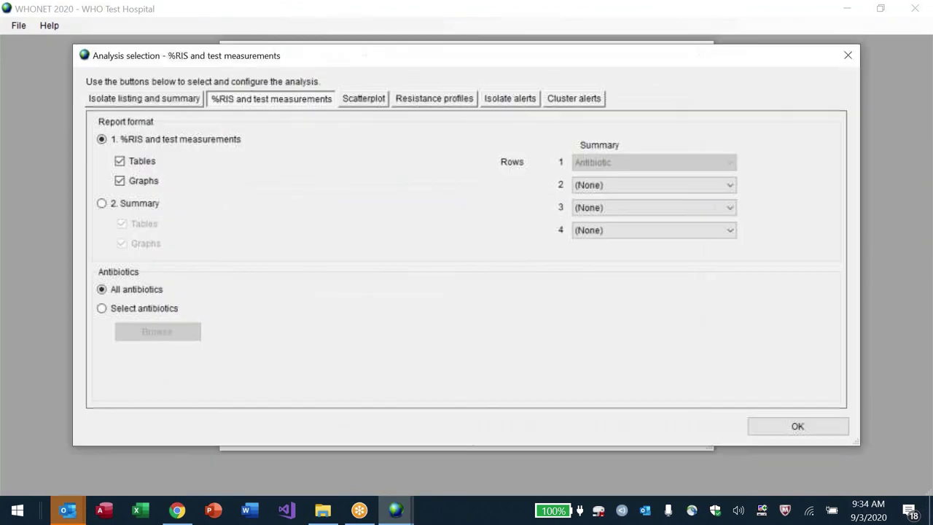
pyautogui.click(430, 100)
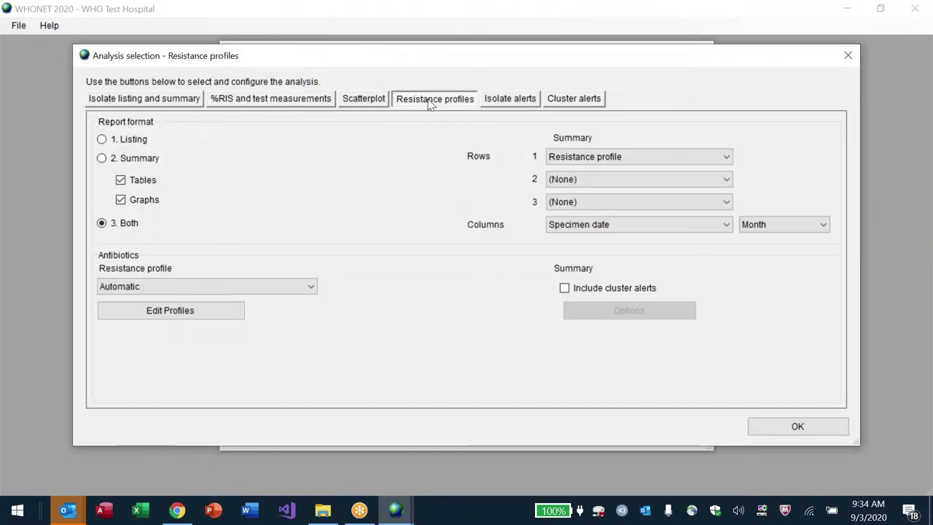